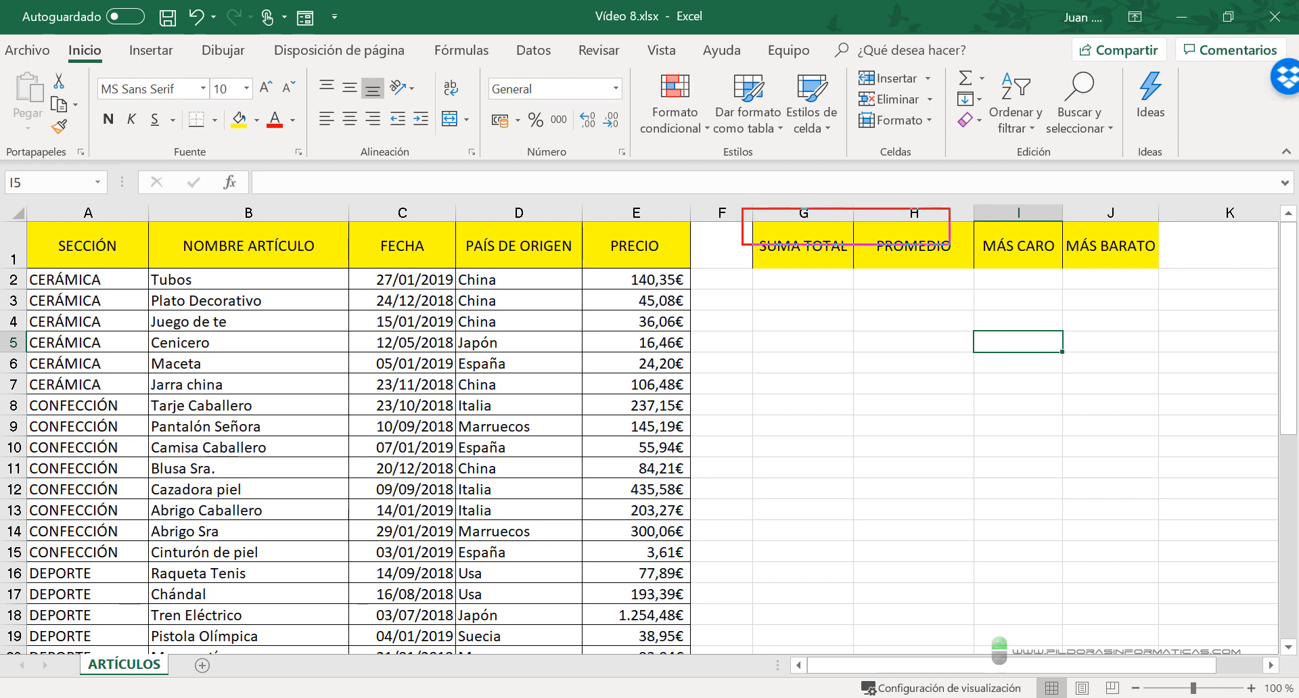
- Try deleting only the contents of the header cells G1:J1, and undo the deletion
key(Escape)
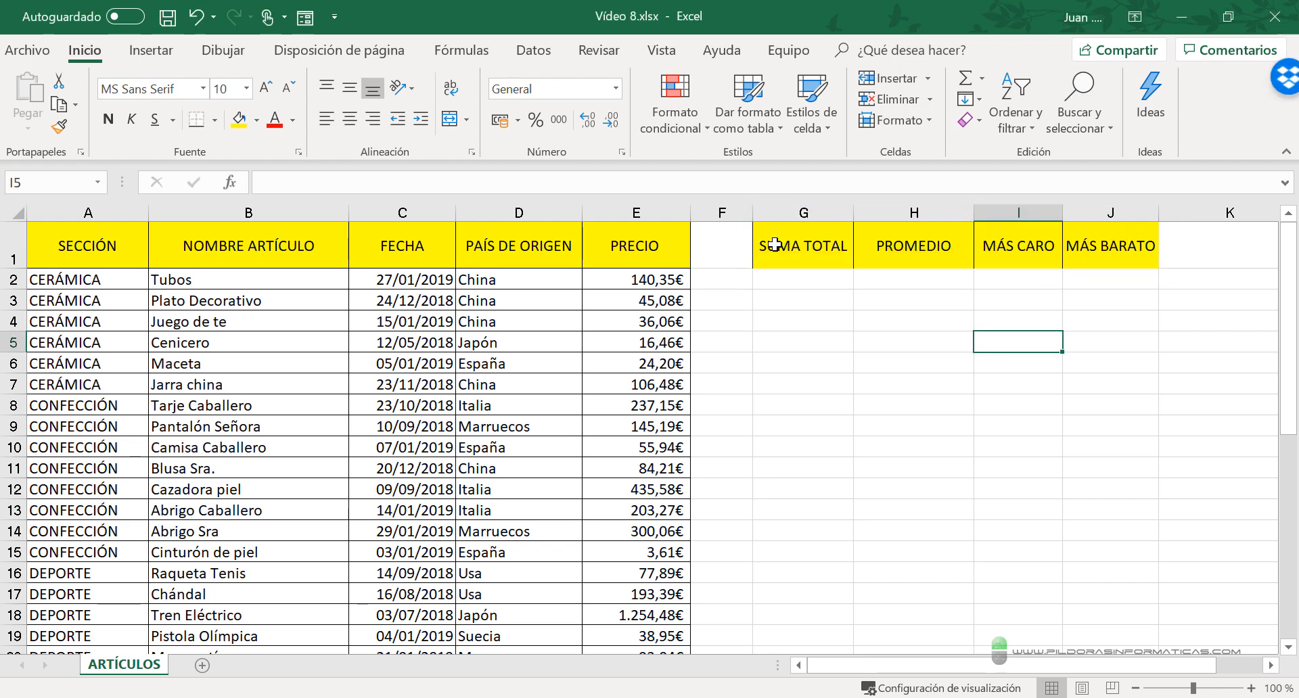
drag(771, 249, 1085, 261)
key(ctrl+c)
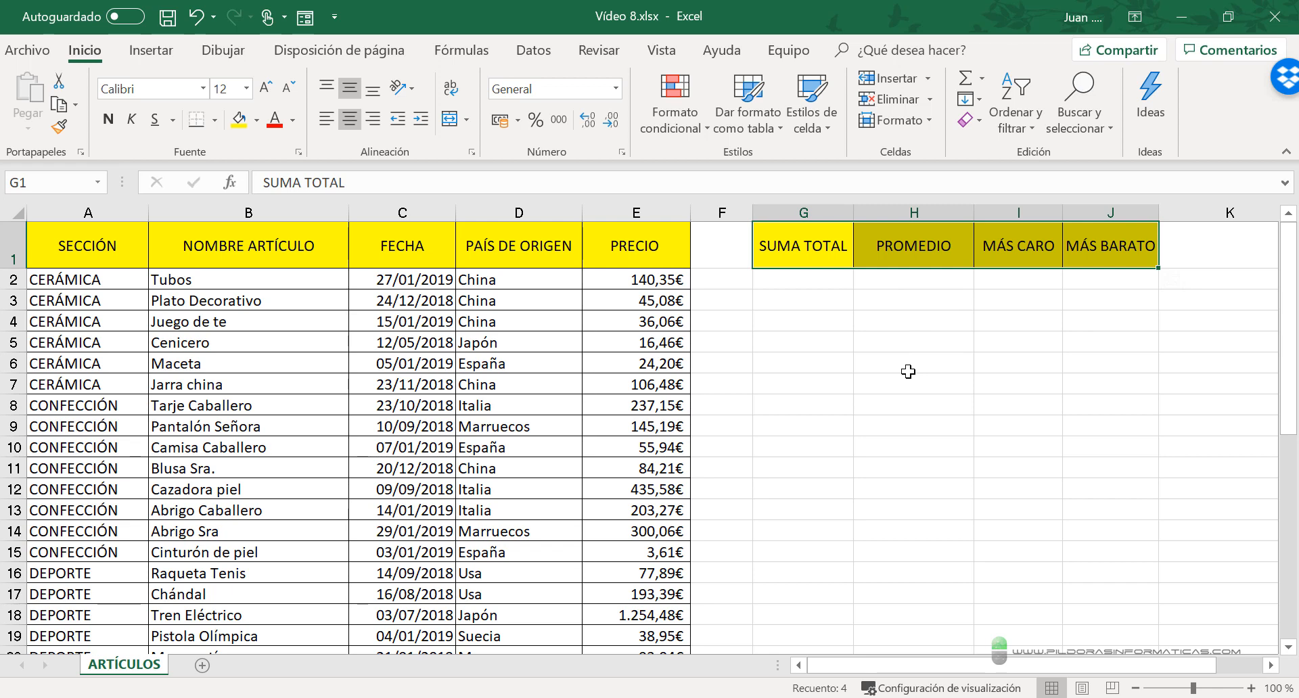
key(Delete)
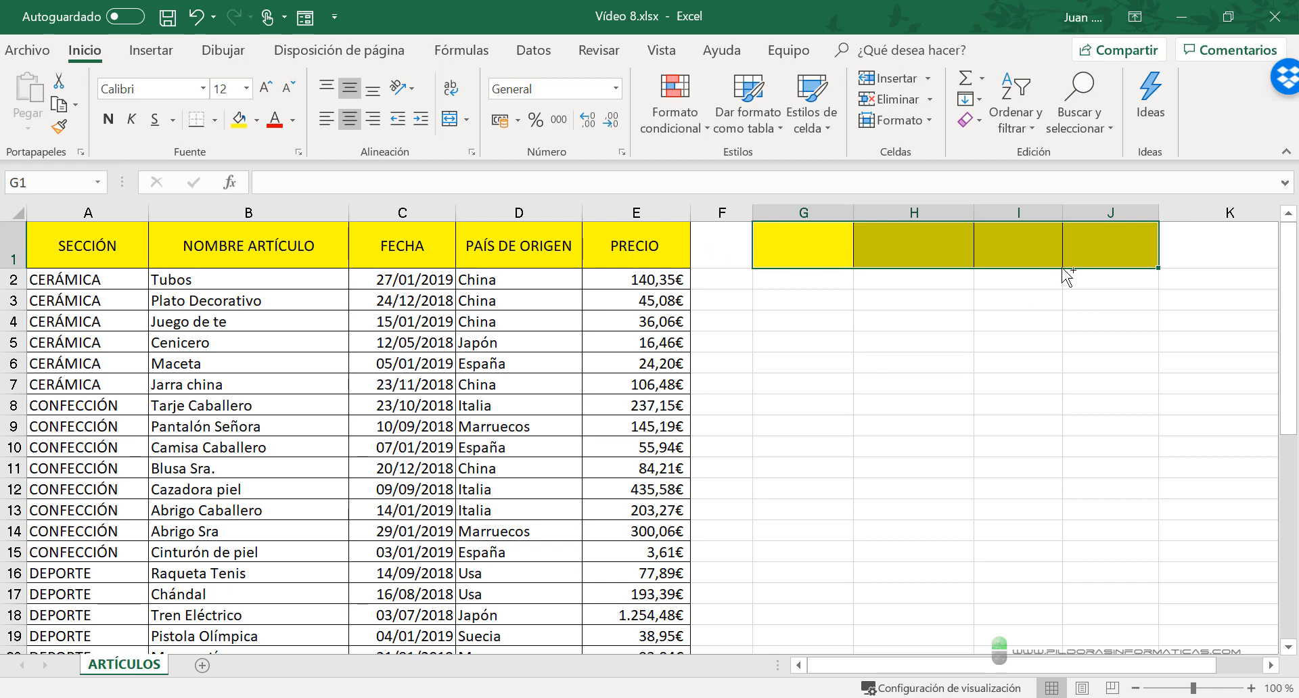
key(ctrl+v)
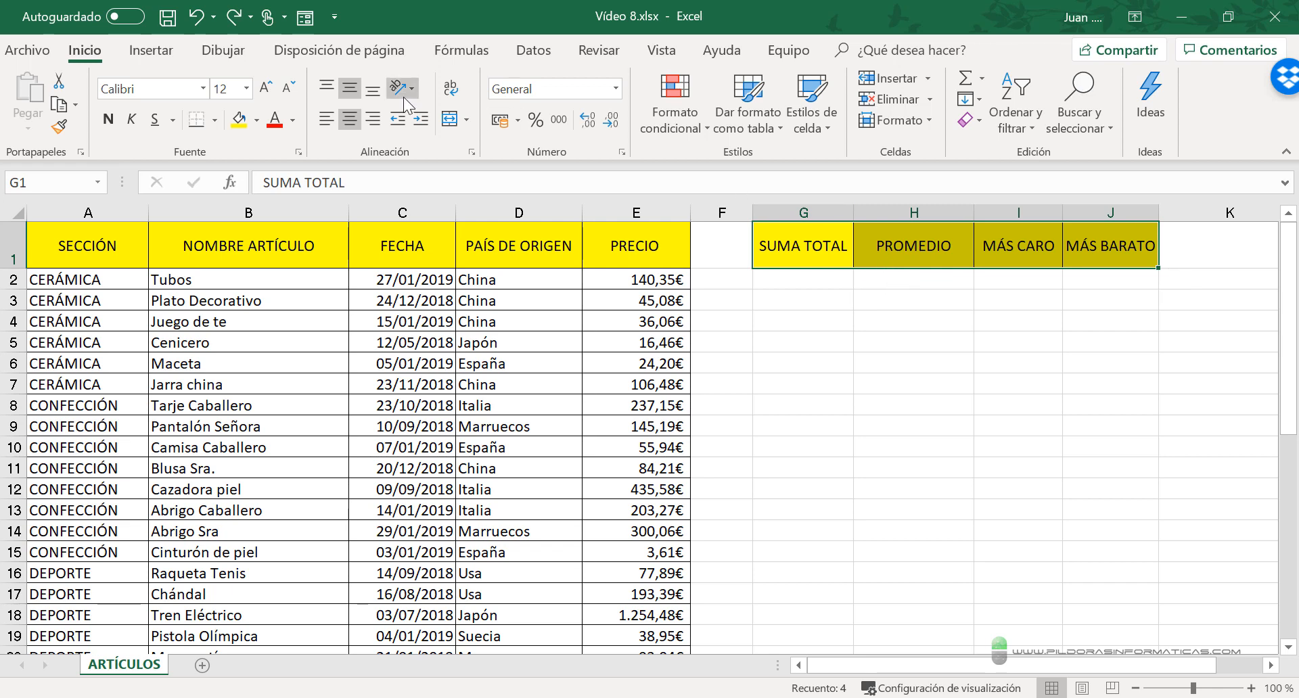
key(ctrl+2)
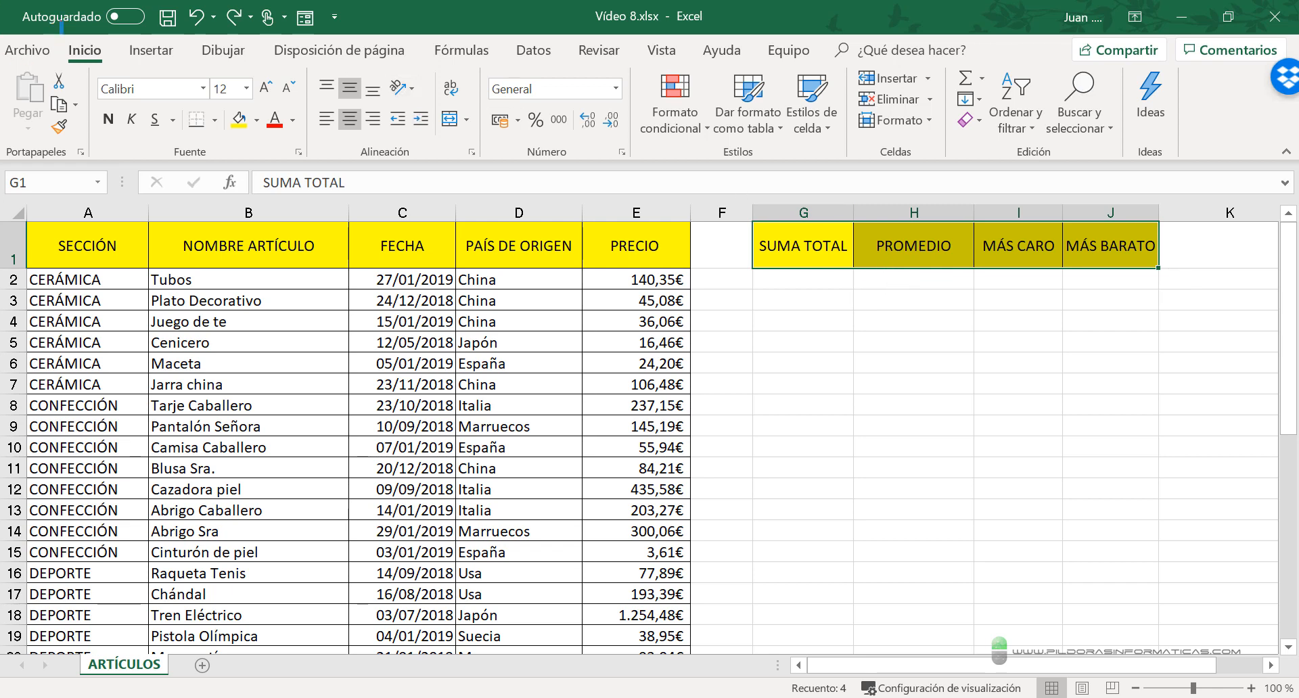
drag(64, 22, 132, 78)
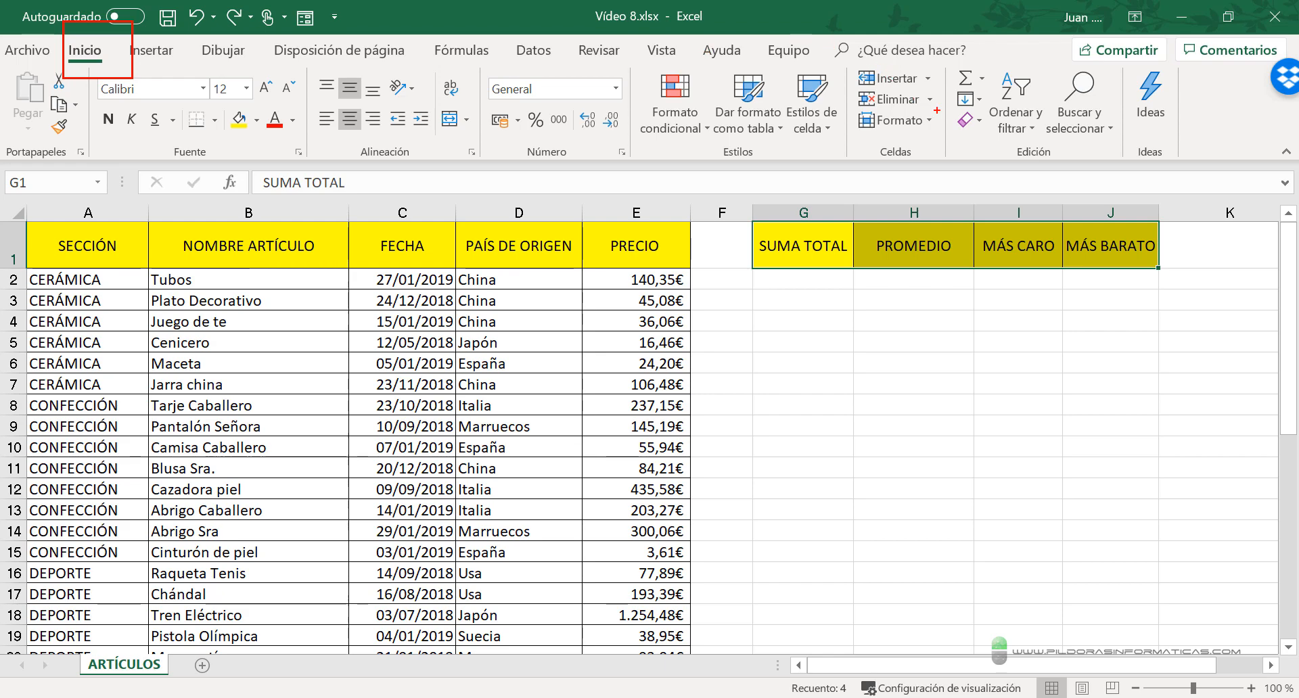
drag(942, 110, 1082, 165)
key(Escape)
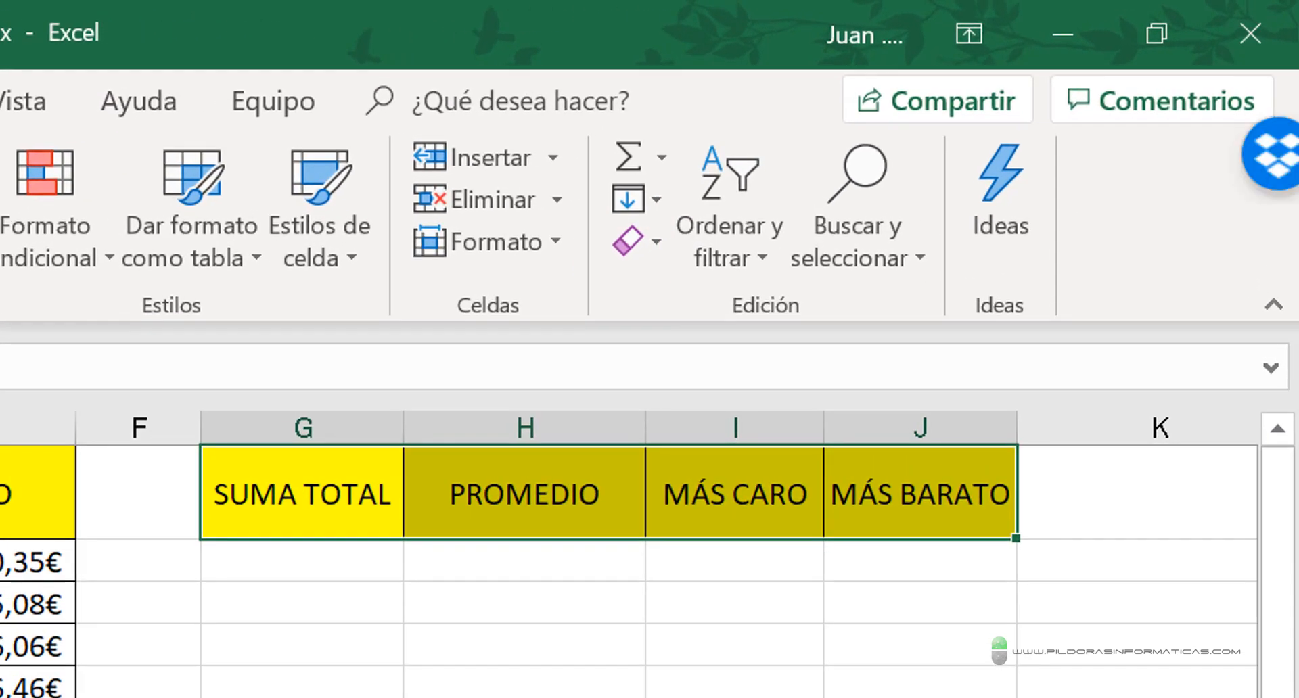
- Clear everything, both contents and formatting, from the selected header cells G1:J1
click(658, 242)
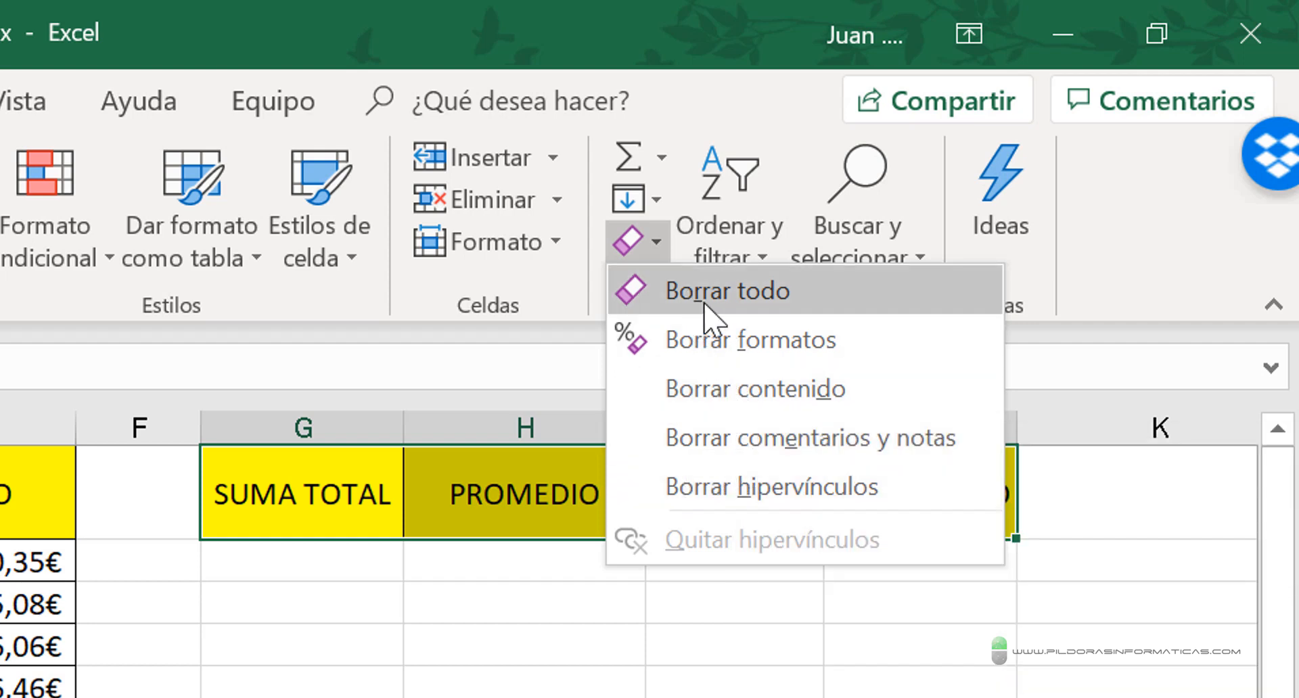
click(730, 295)
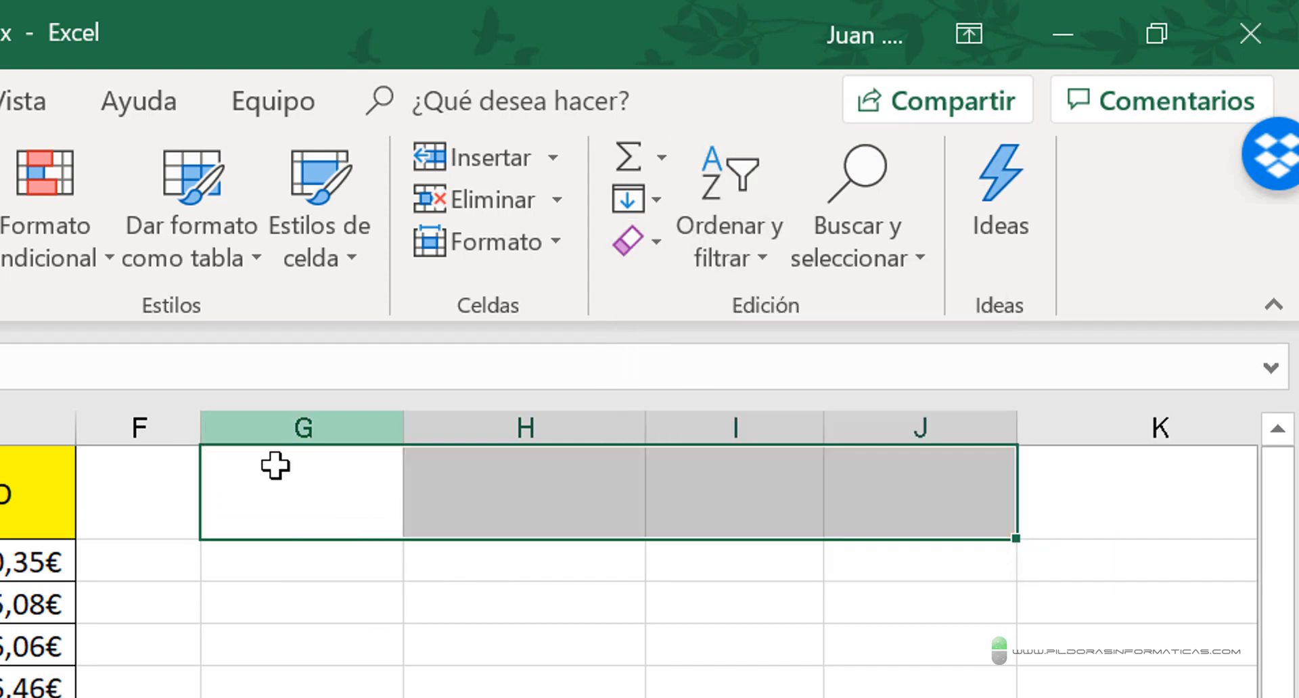
- Enter the heading PRECIO CON IVA in cell G1
click(291, 479)
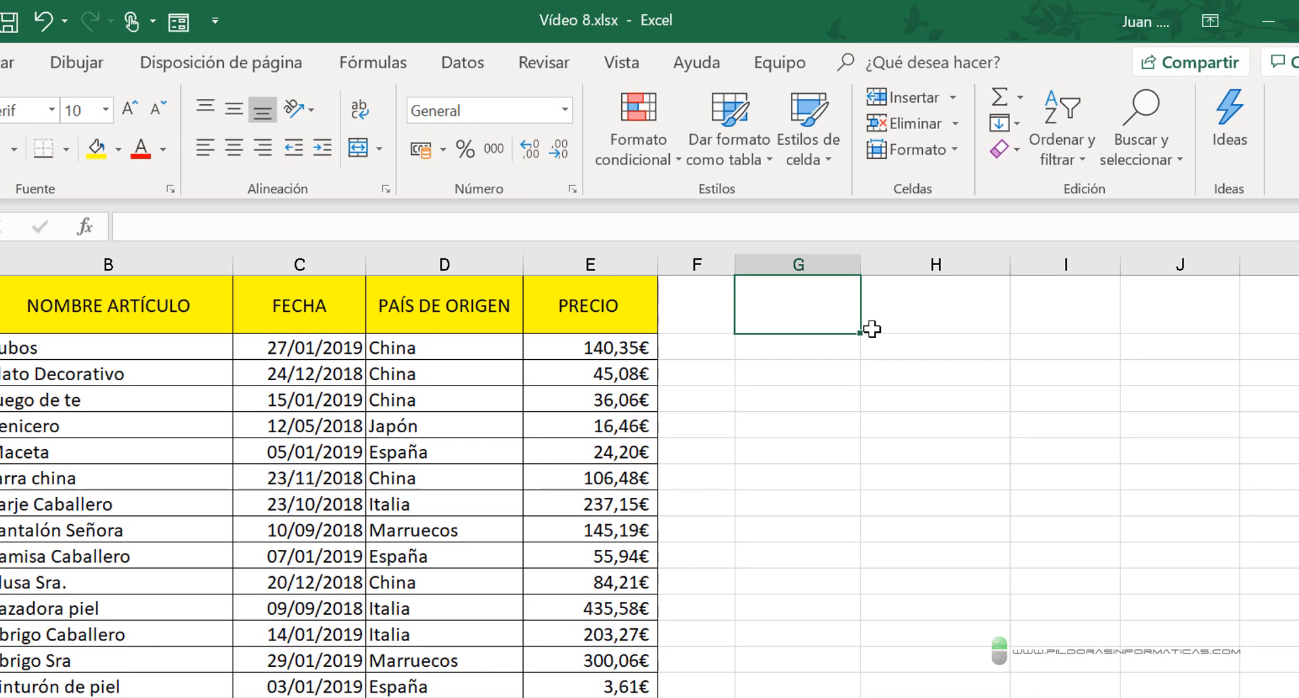
text(PRECI)
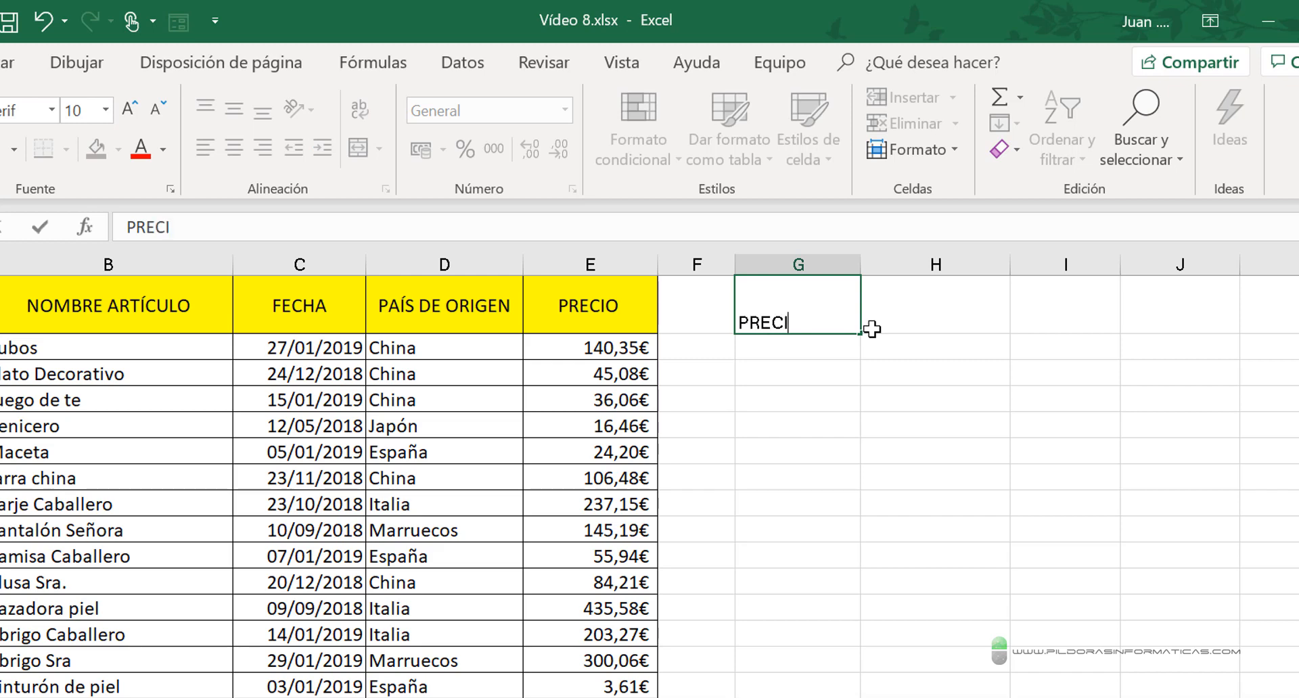
text(O CON IVA)
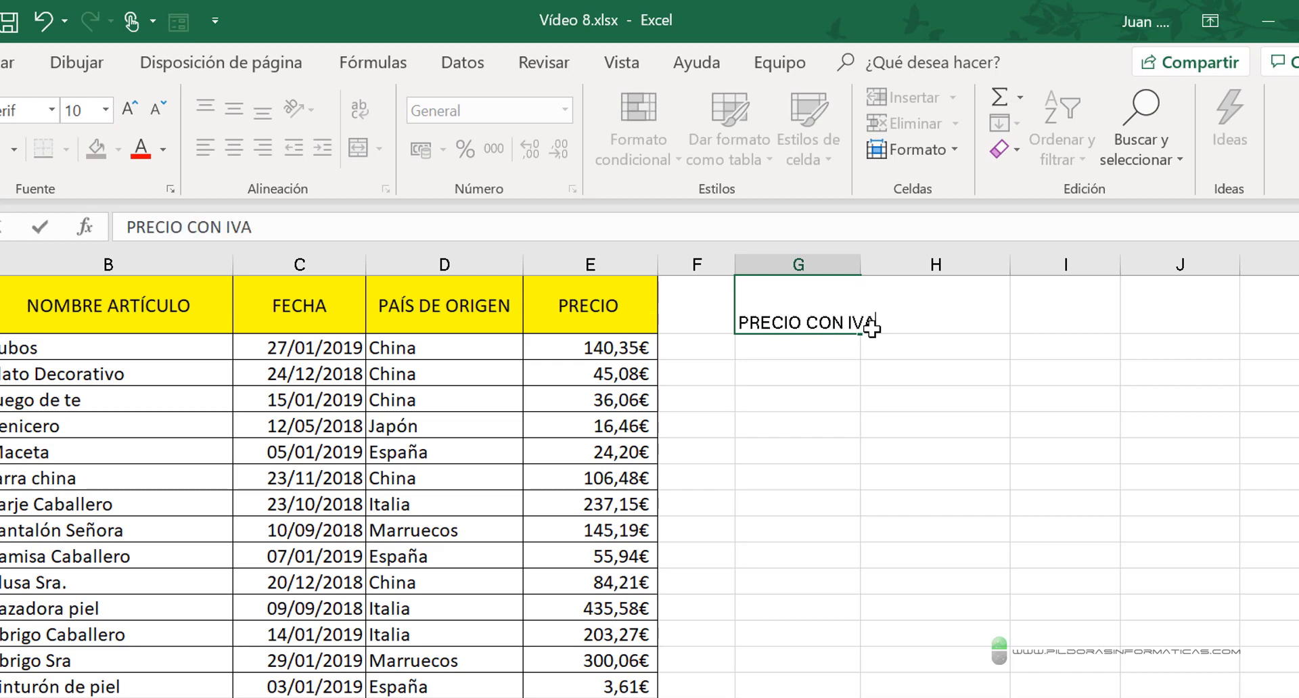
key(Tab)
key(Tab)
key(Tab)
key(Tab)
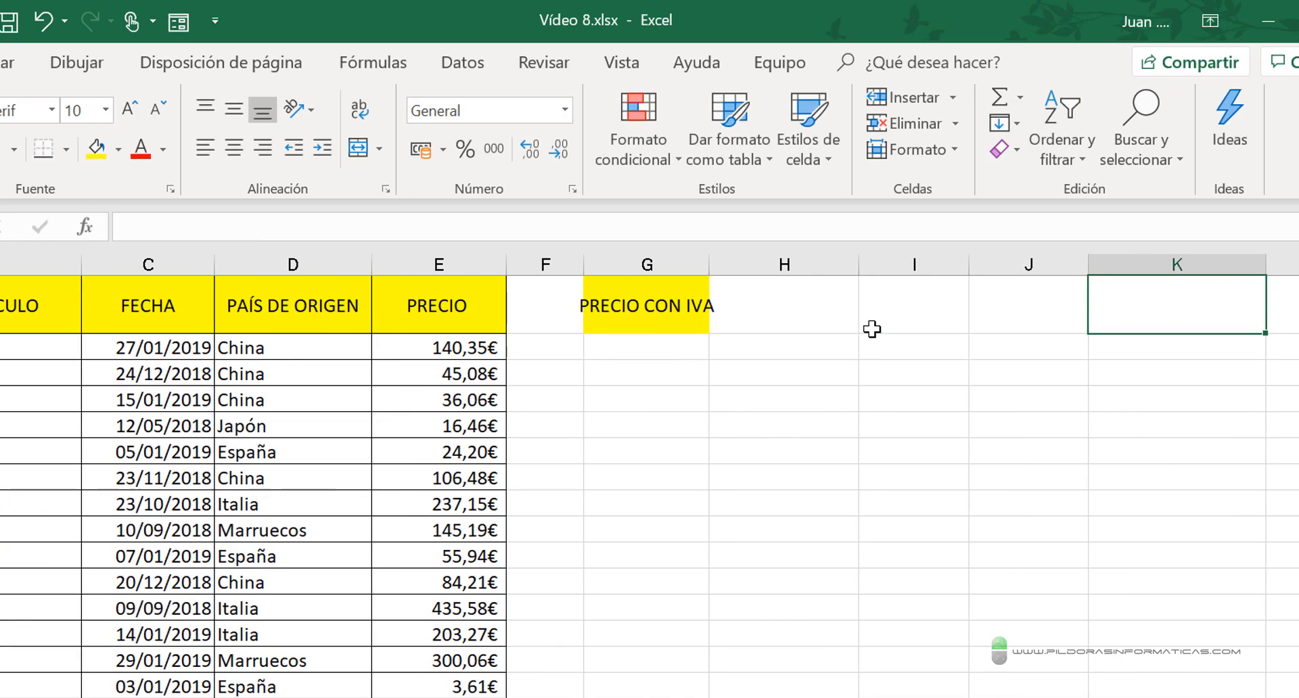
- Enter the tax rate 21% in cell I1 and fit column G's width to its heading
click(925, 286)
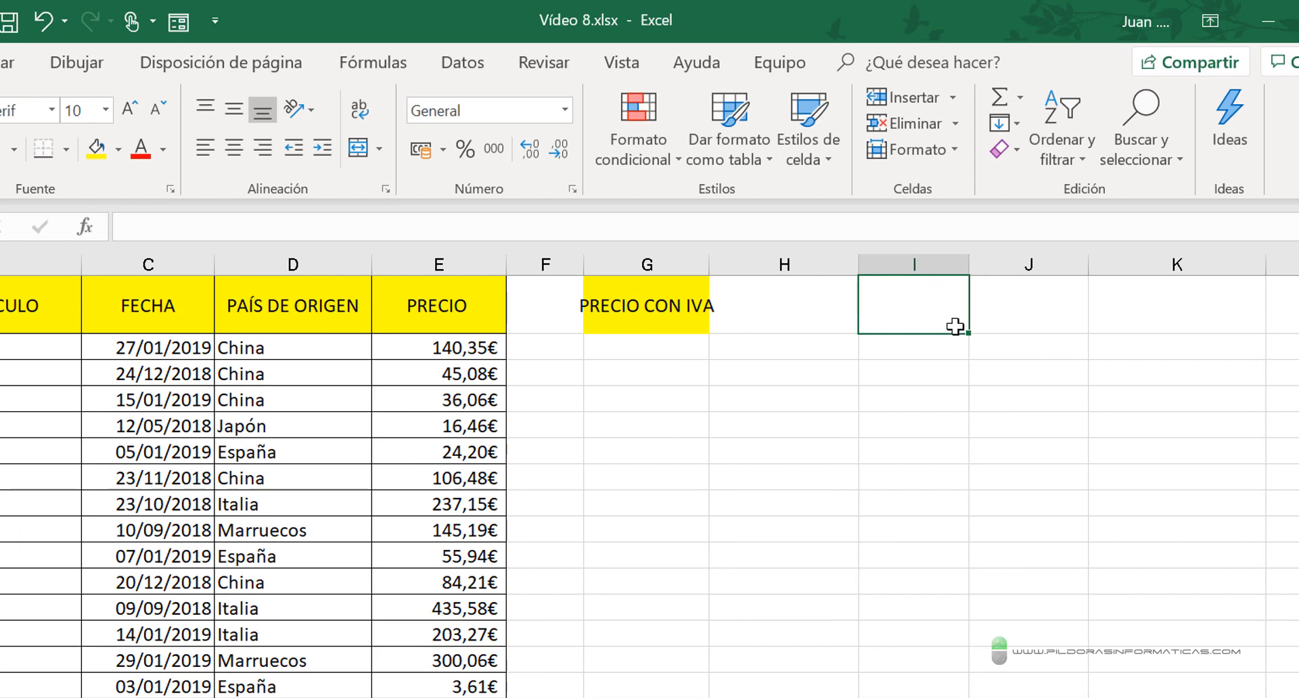
text(21%)
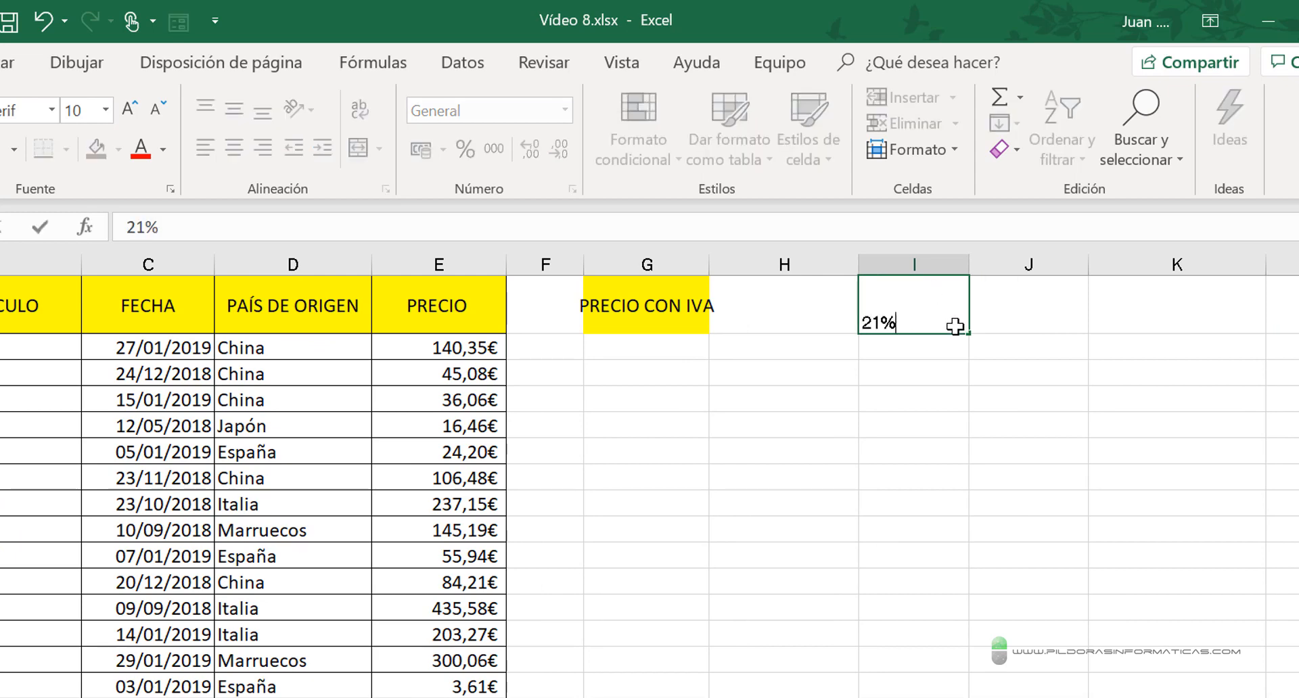
click(693, 356)
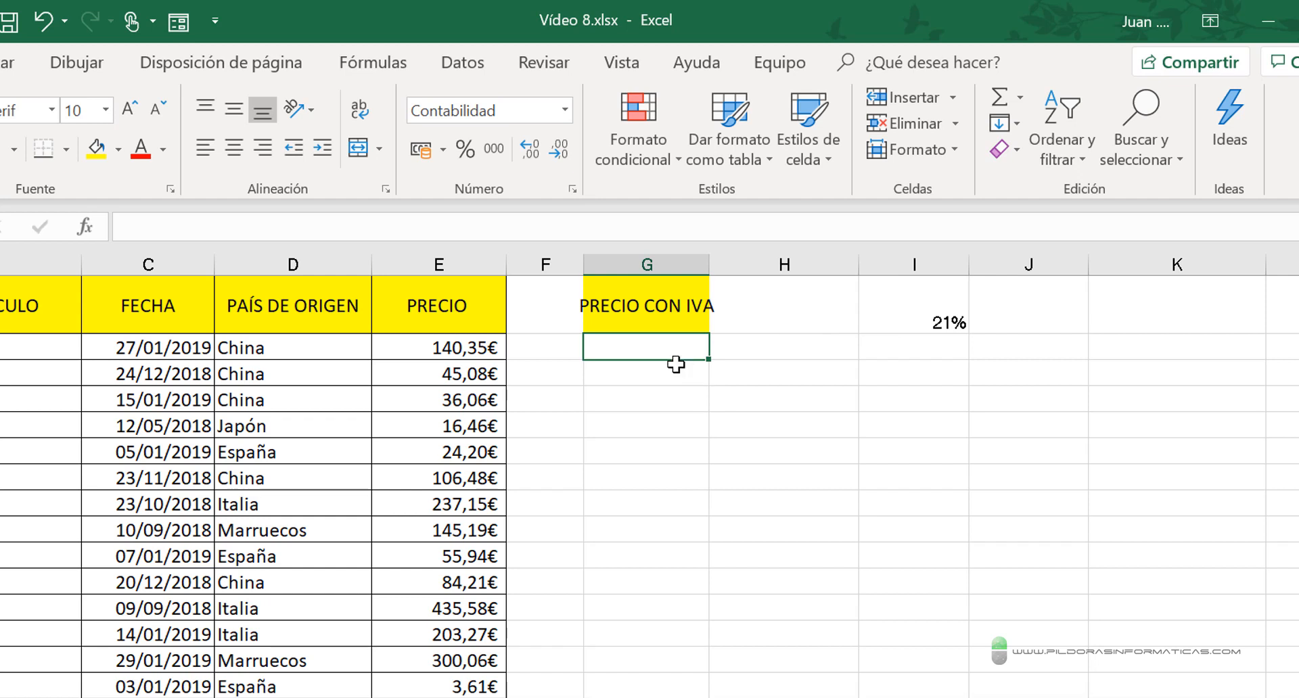
double_click(709, 264)
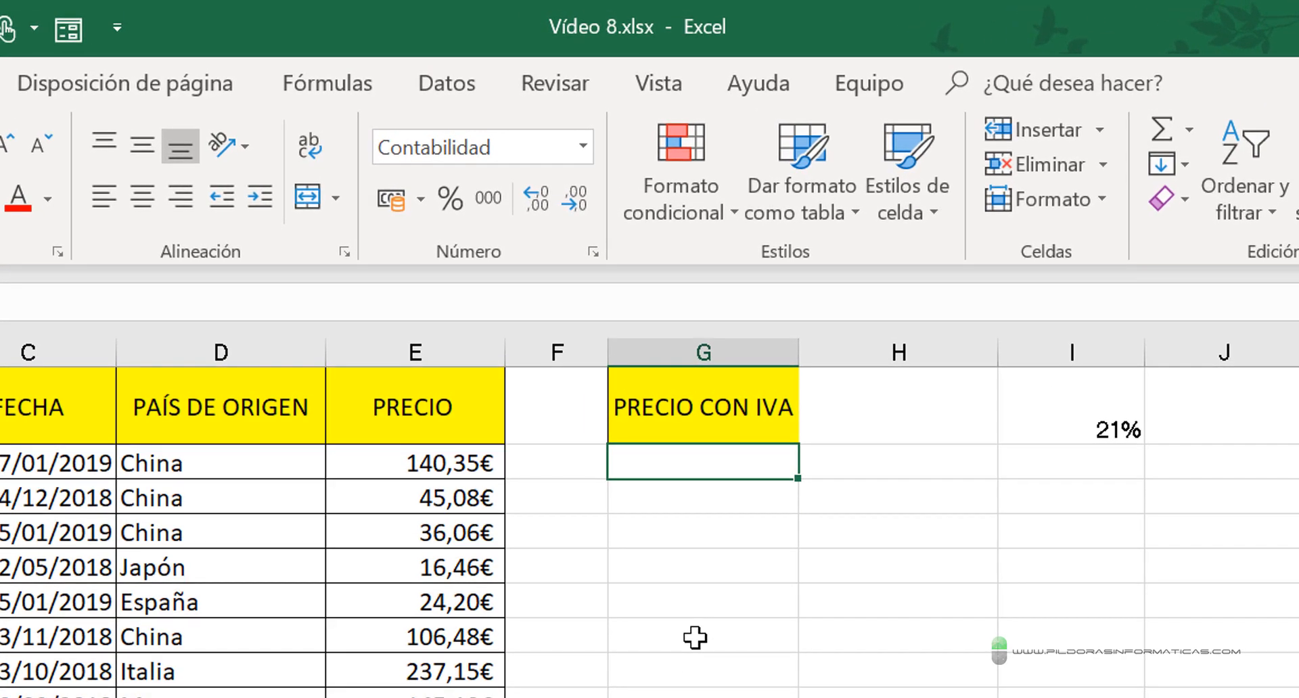
- Enter the formula =E2+(E2*$I$1) in cell G2, with an absolute reference to the tax rate
text(=)
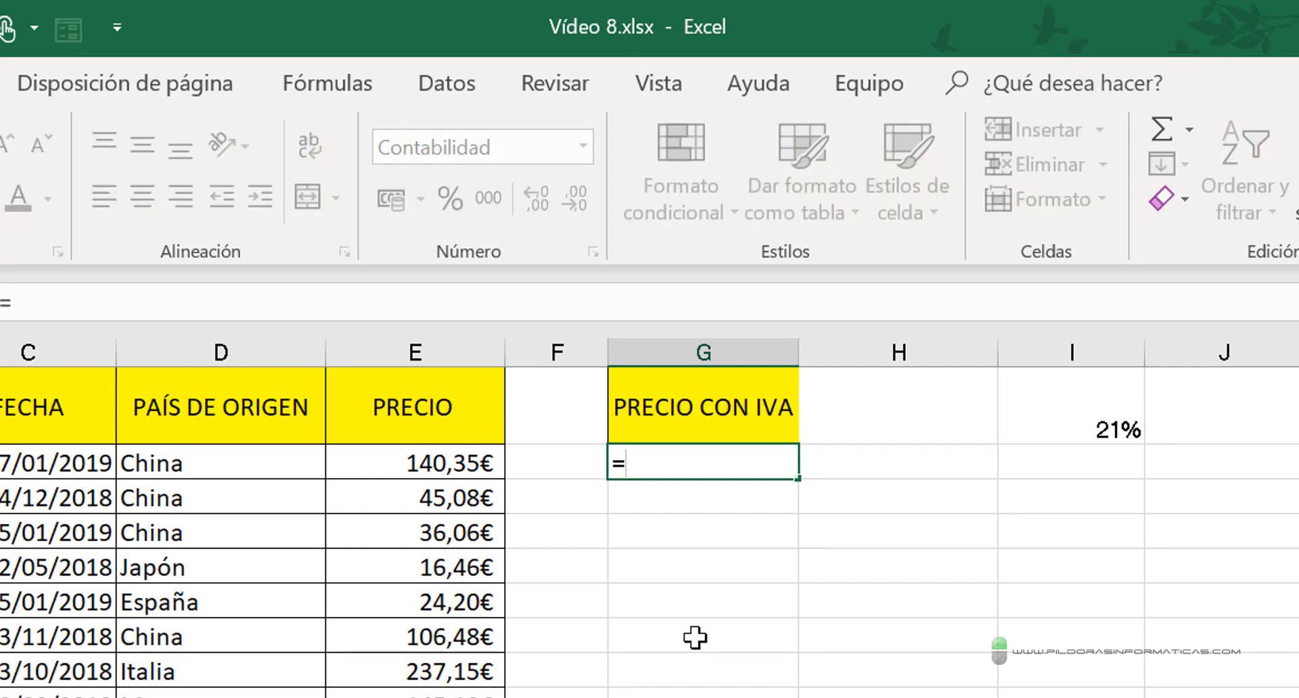
click(440, 467)
text(+)
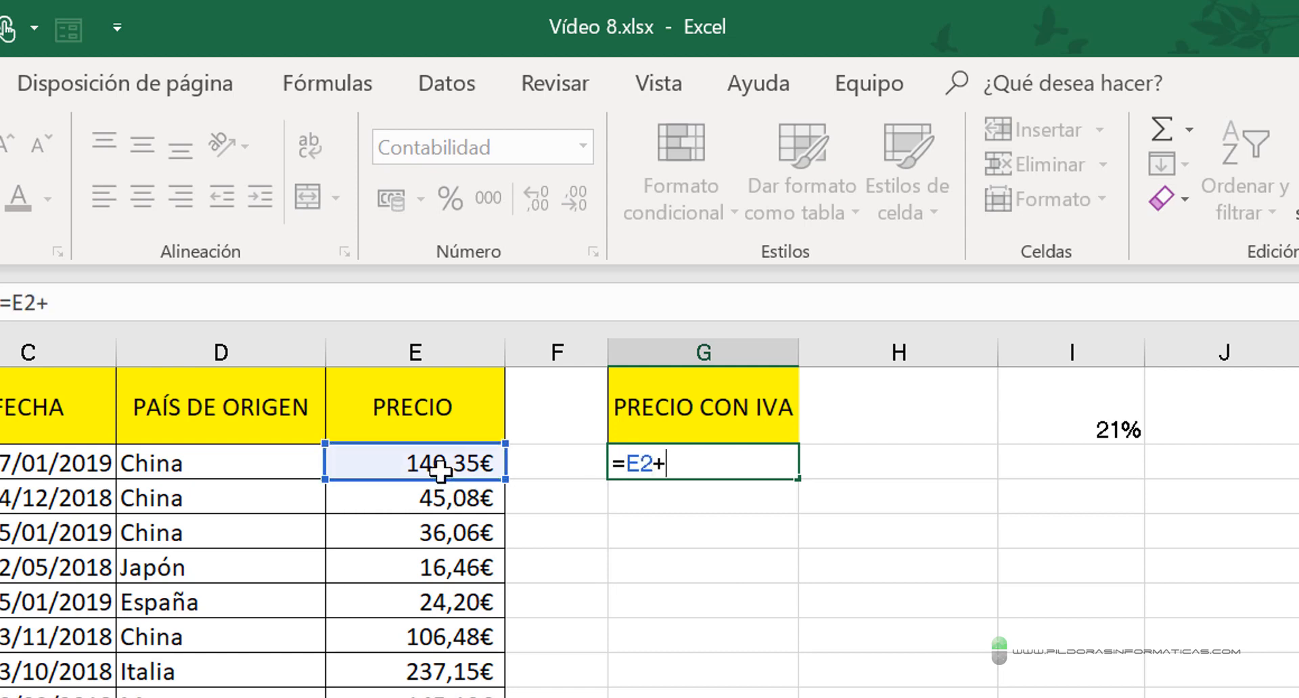
text(()
click(437, 463)
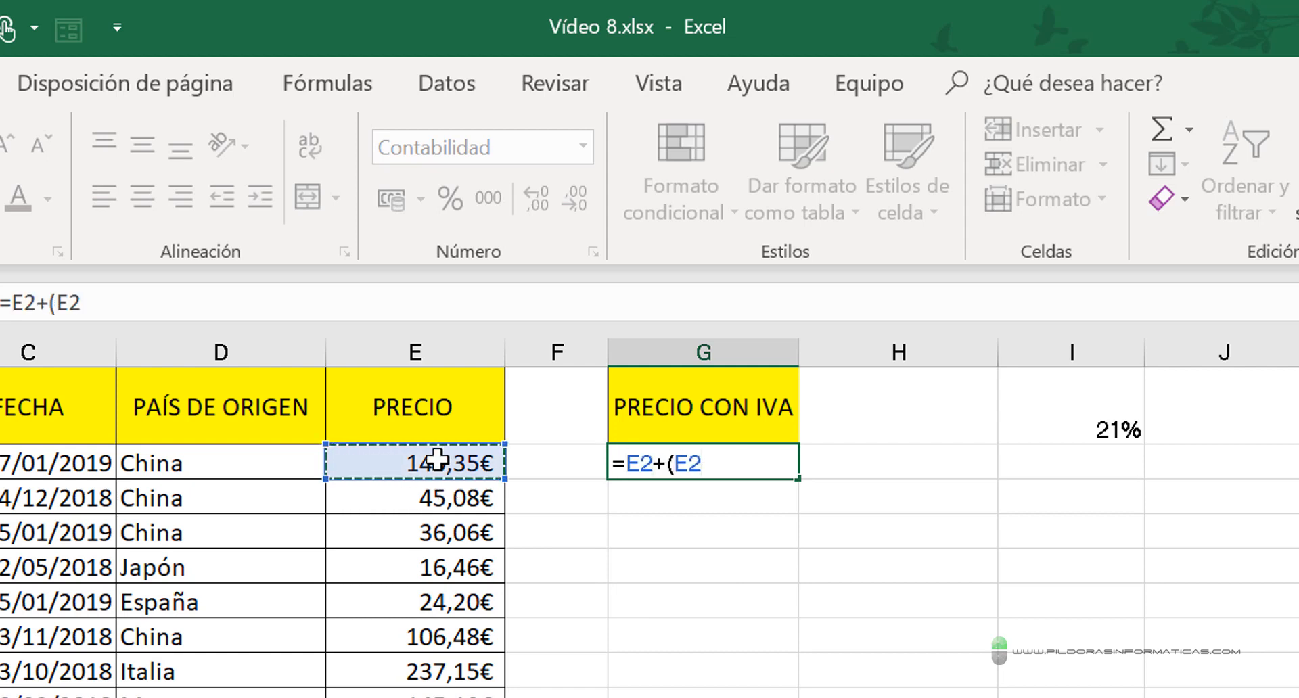
text(*)
click(1073, 396)
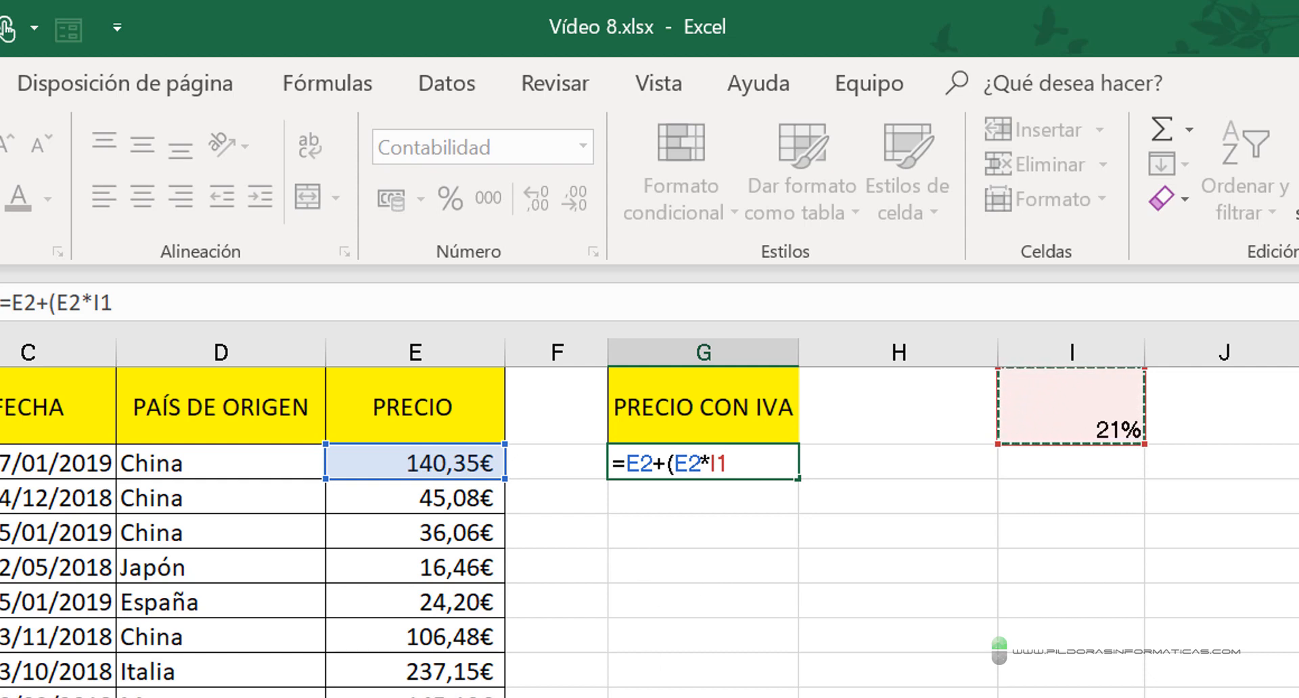
key(F4)
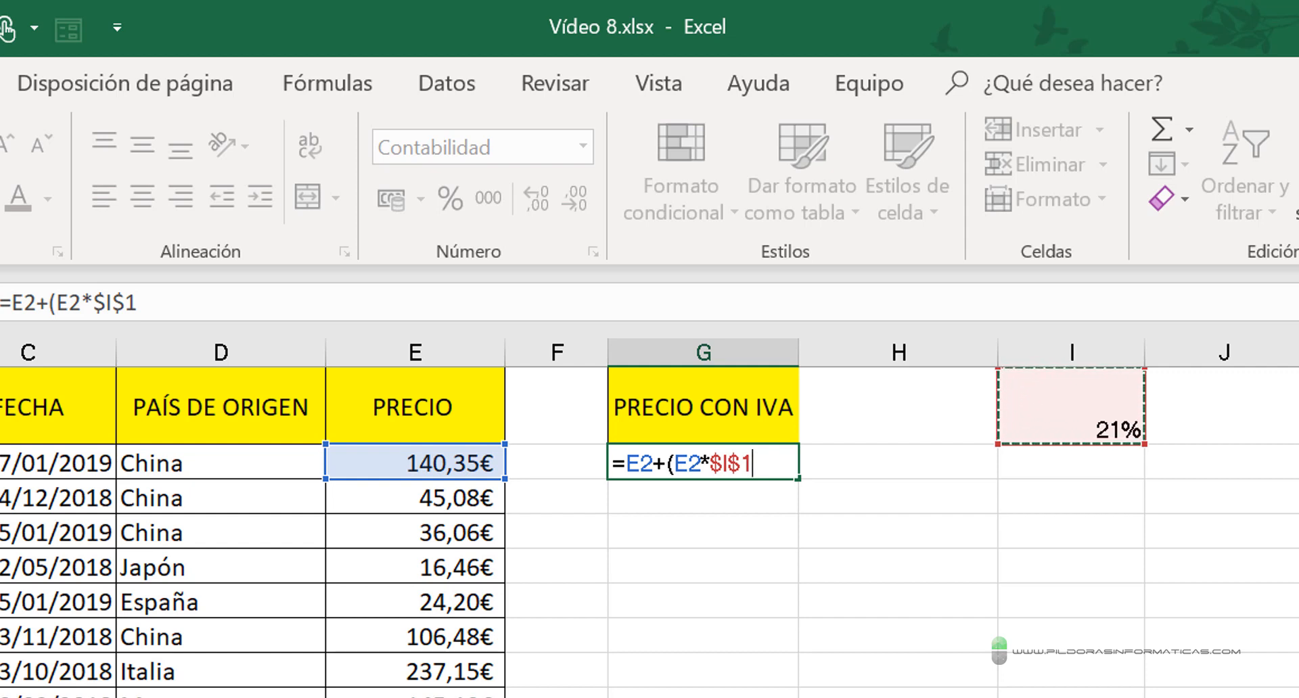
text())
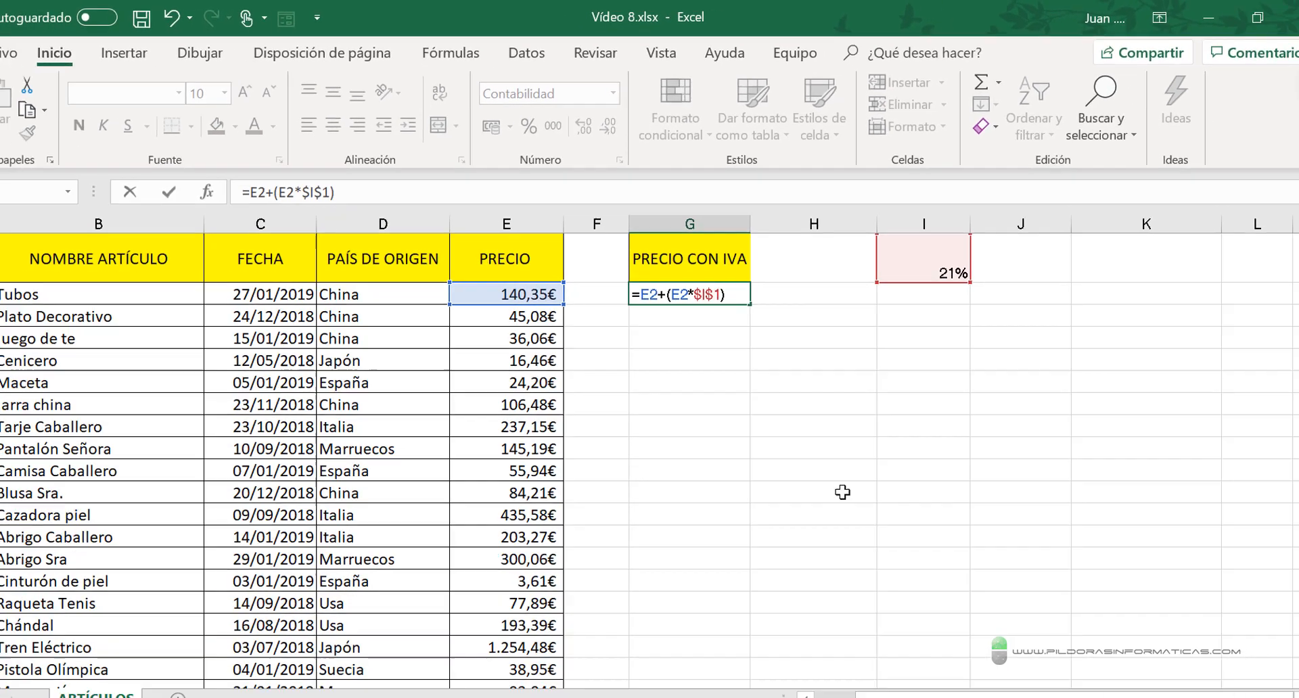
key(Return)
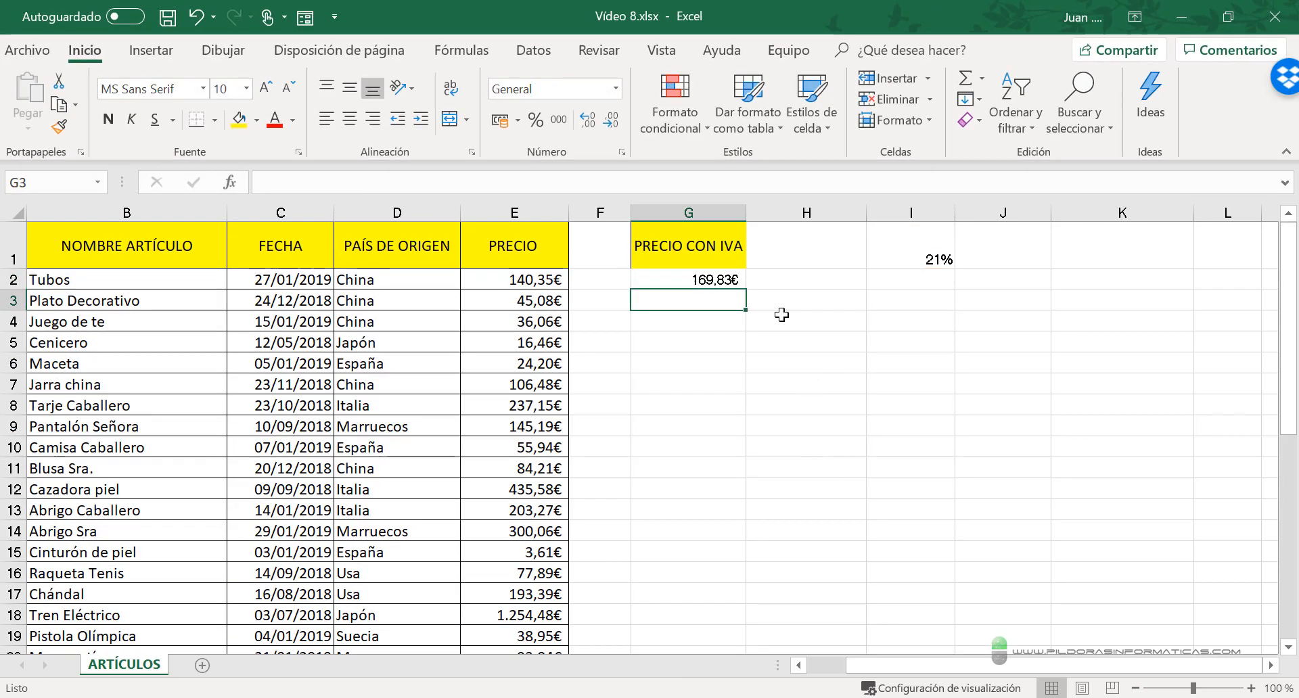
- Copy the formula in G2 down the column to G39, the row of the last article
click(734, 281)
drag(748, 285, 763, 596)
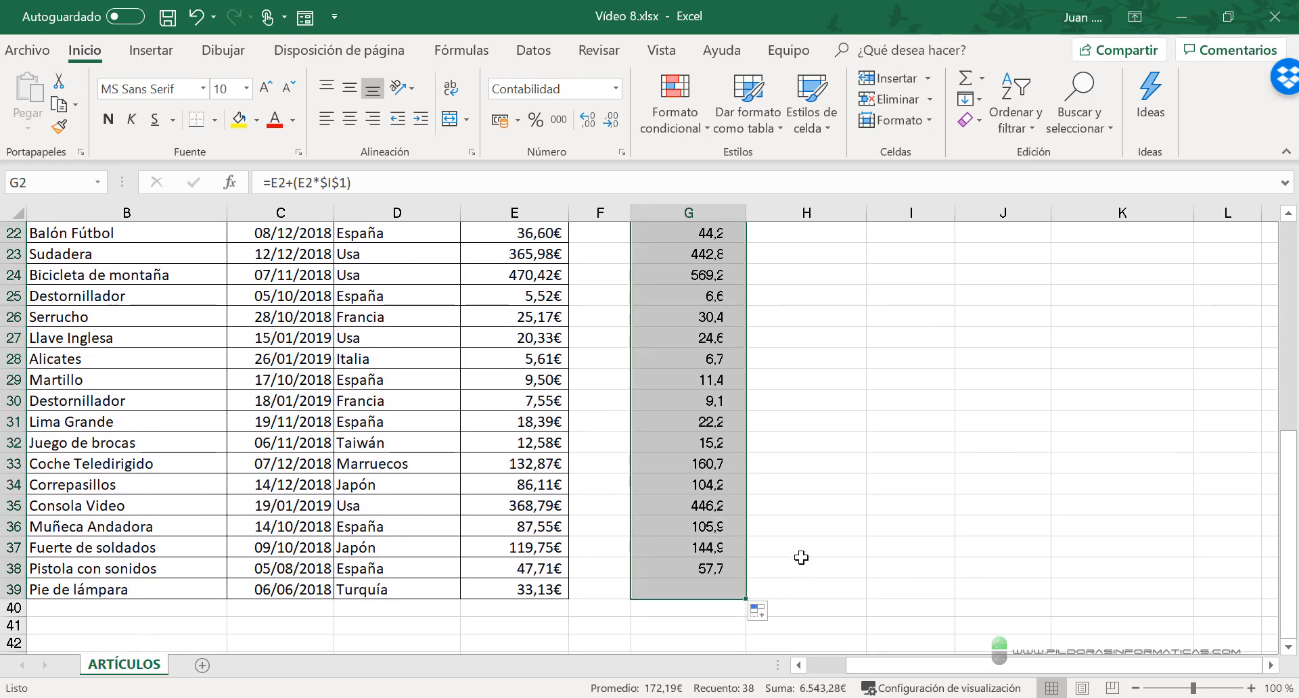
scroll(802, 559, up, 7)
click(860, 454)
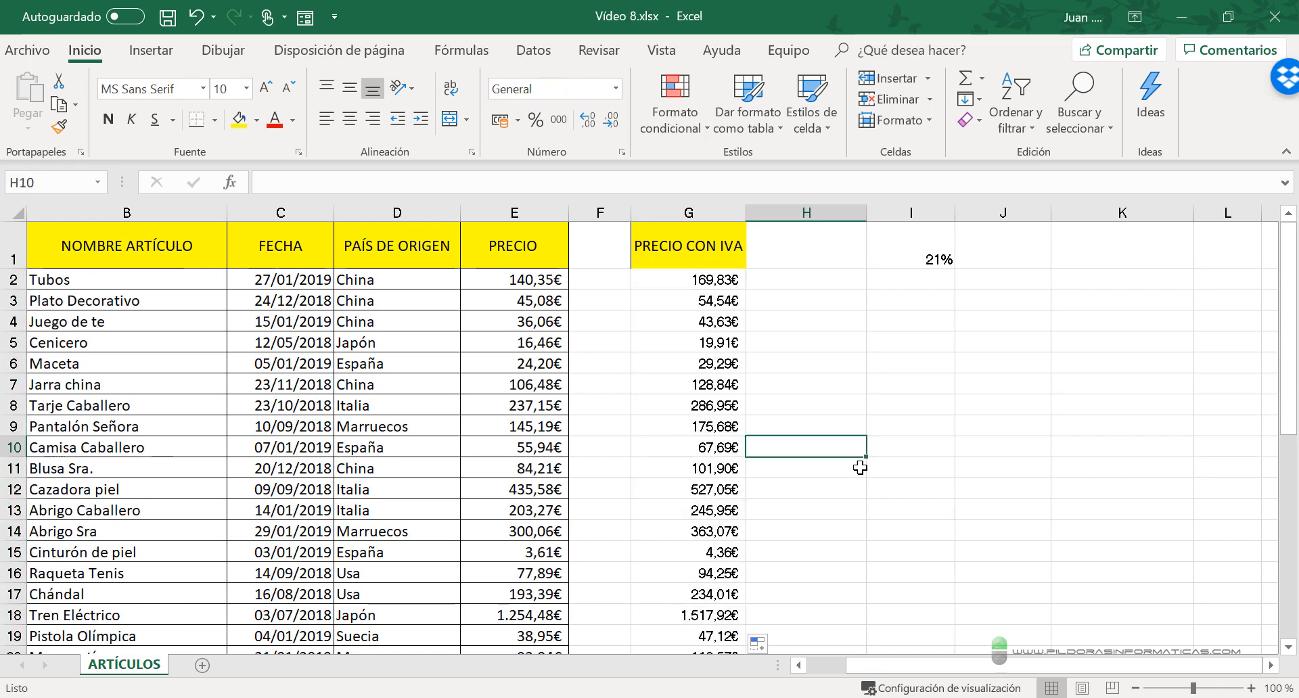
scroll(859, 470, down, 5)
scroll(860, 473, up, 5)
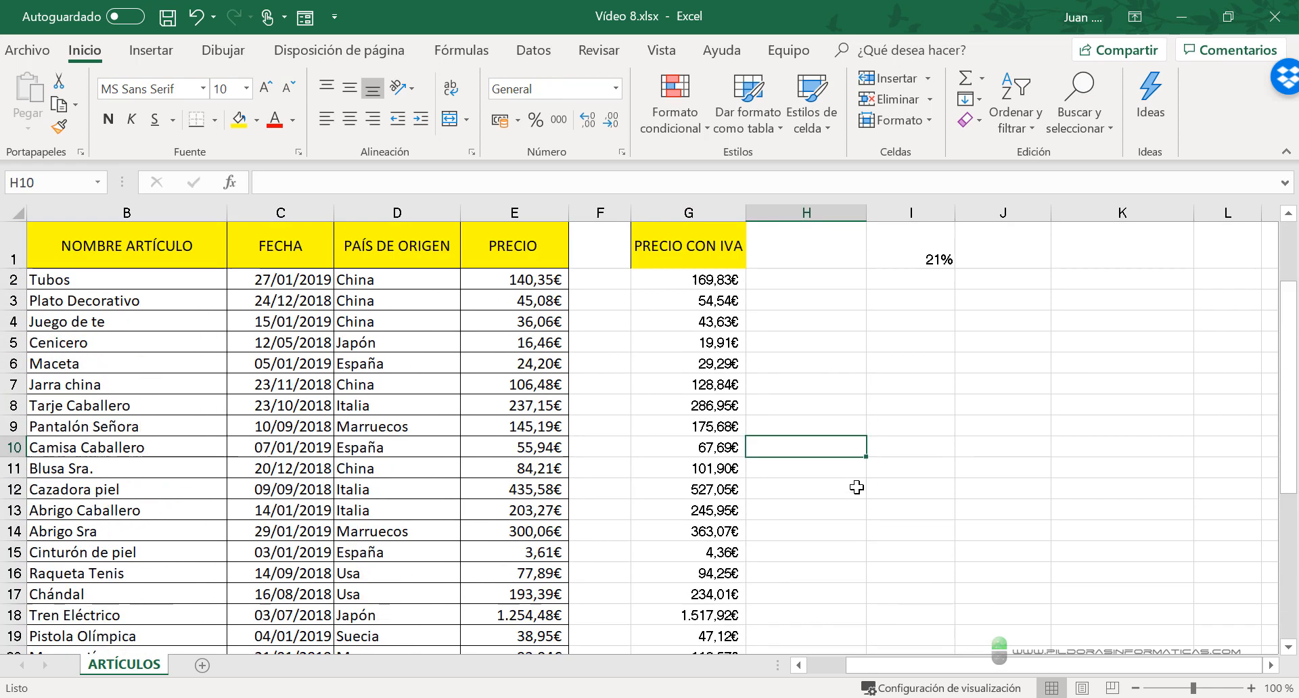
- Total the PRECIO CON IVA column in cell G41 with AutoSum over the range G2:G40
scroll(798, 501, down, 1)
scroll(803, 516, down, 10)
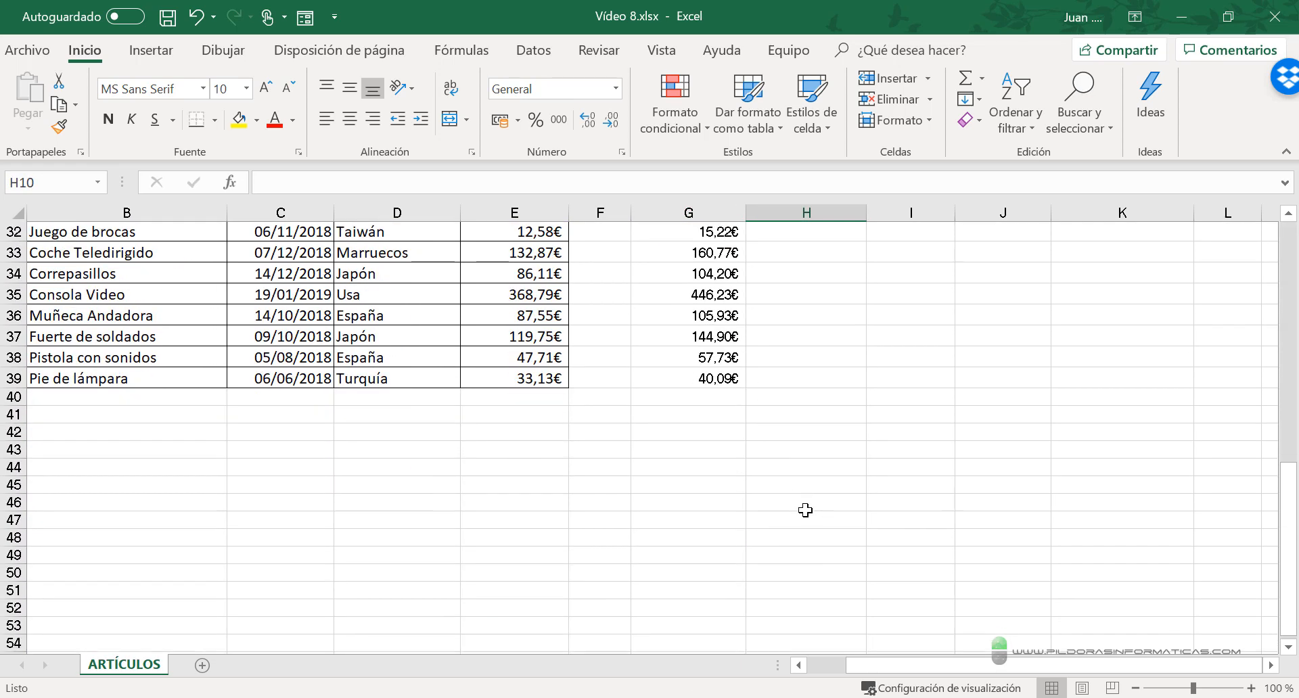
click(707, 396)
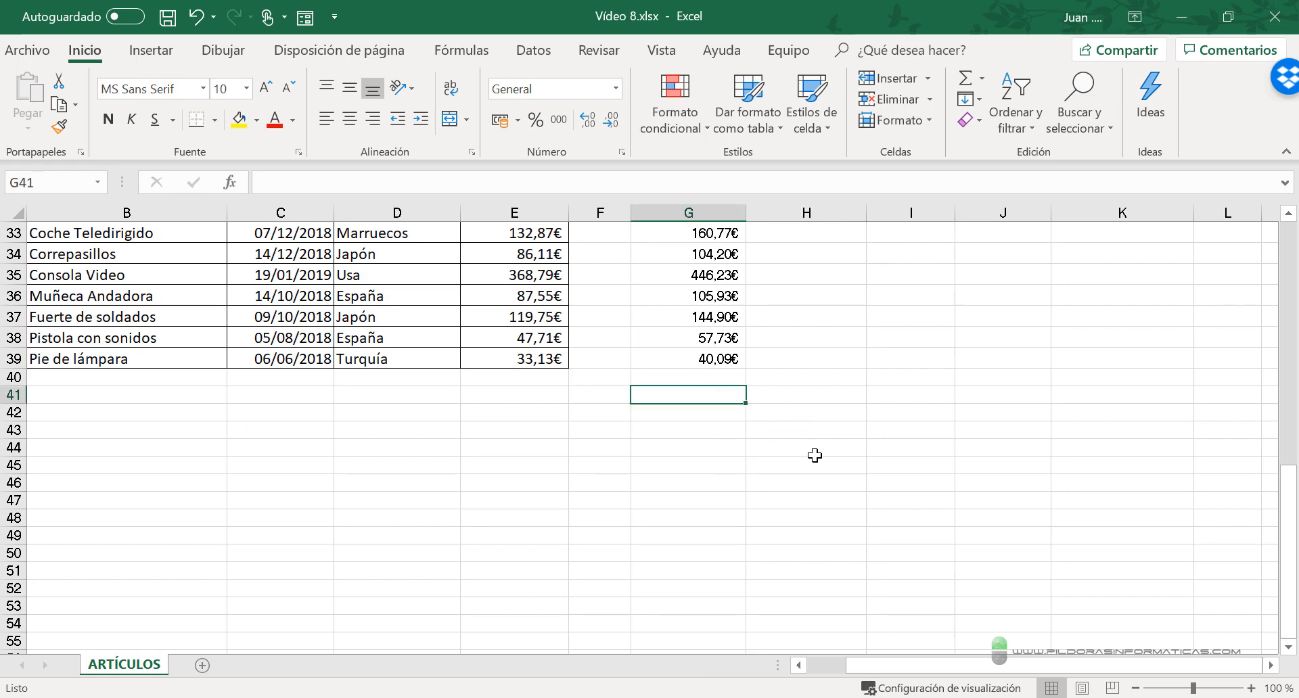
scroll(815, 455, up, 11)
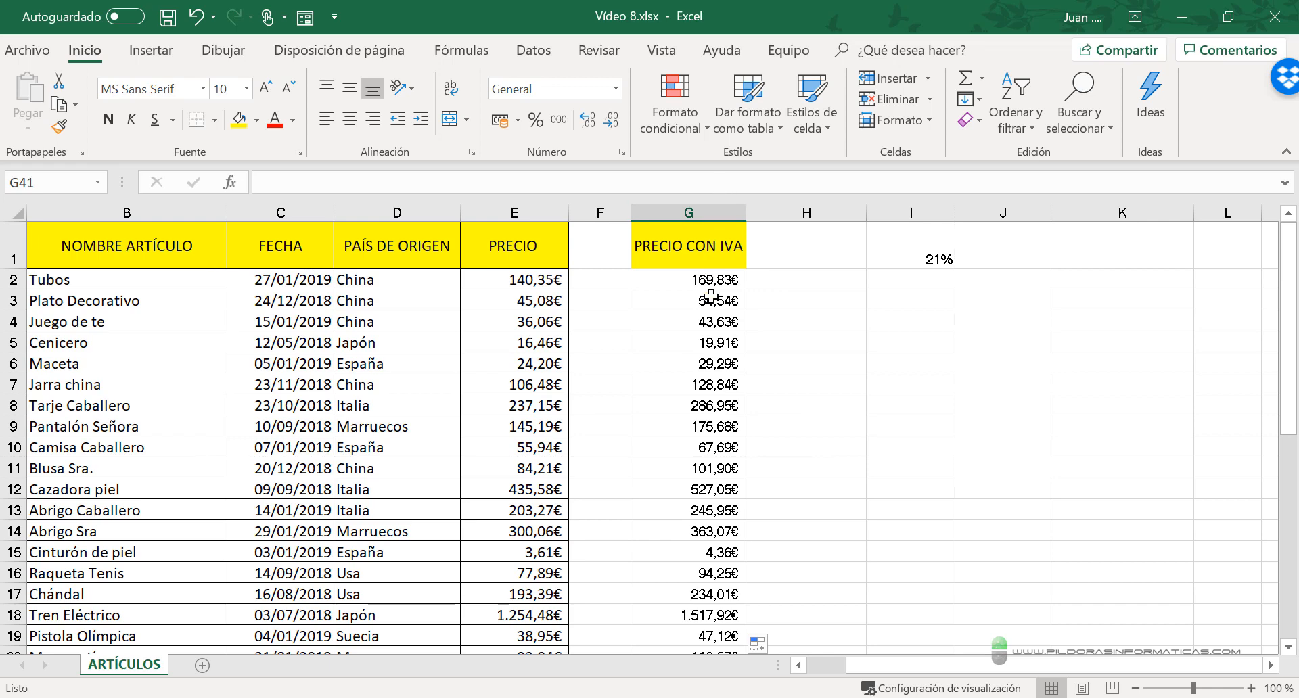
scroll(736, 465, down, 11)
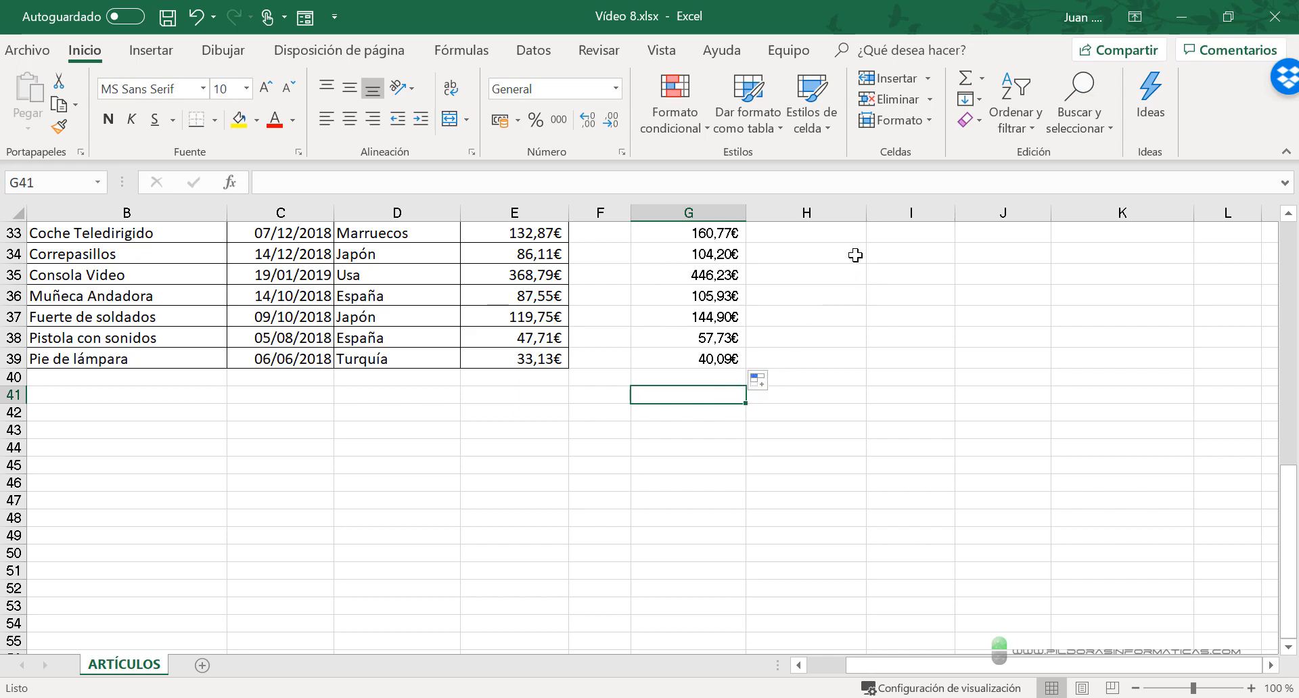
click(966, 78)
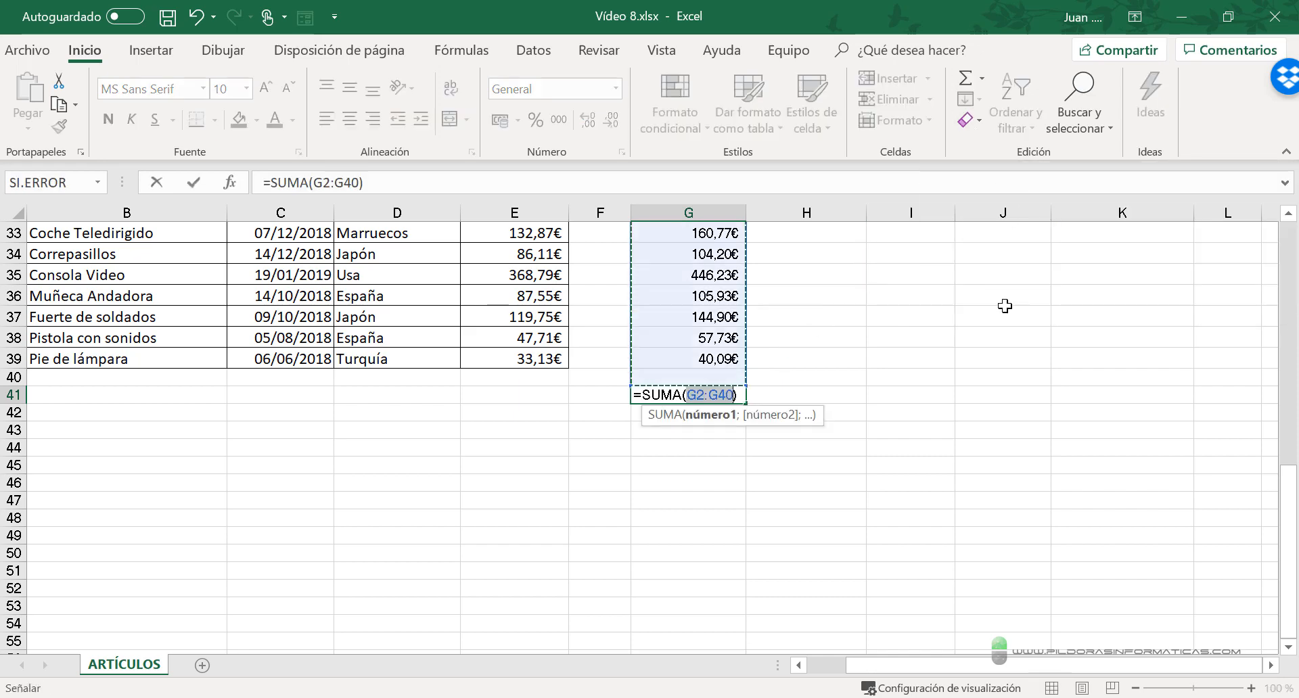
scroll(958, 470, up, 10)
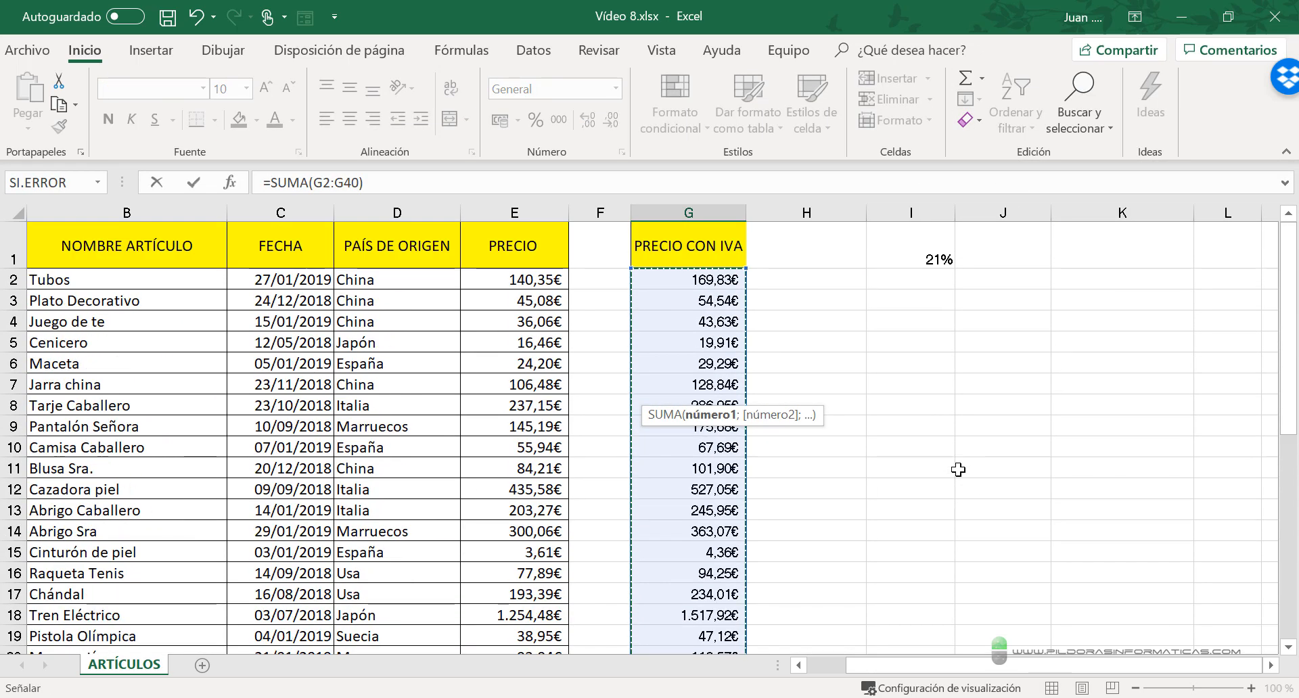
scroll(957, 470, down, 10)
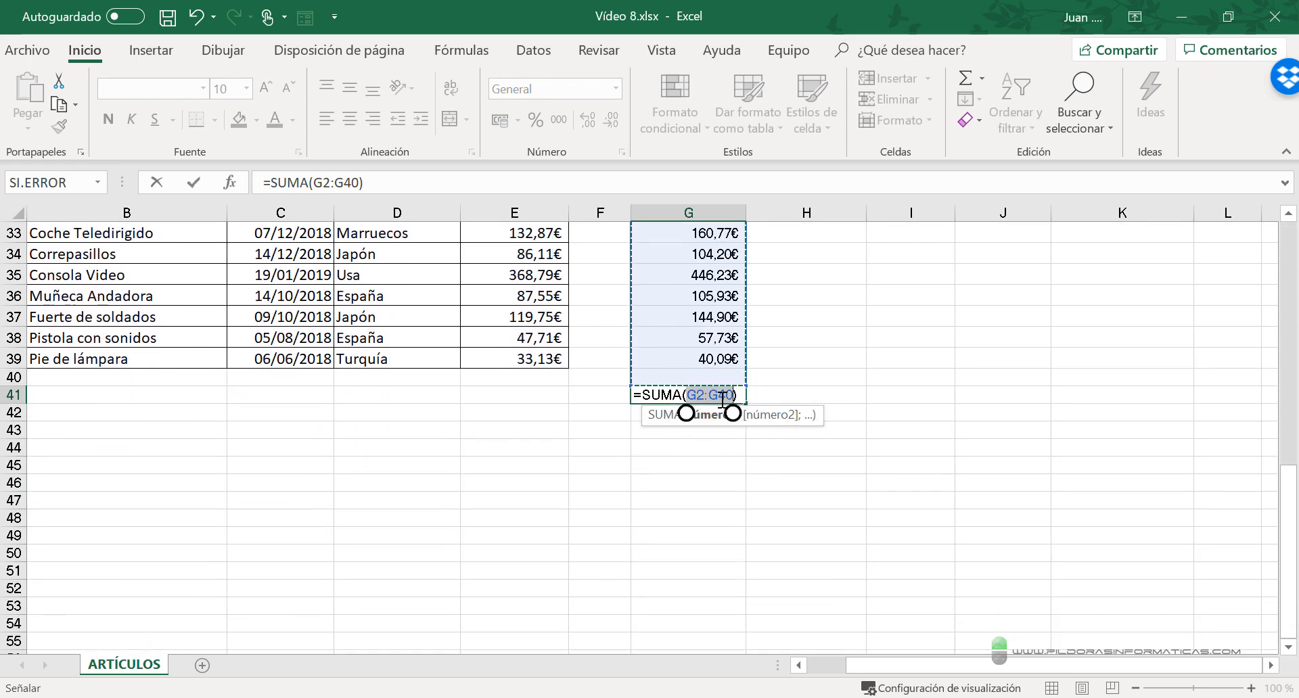
key(Return)
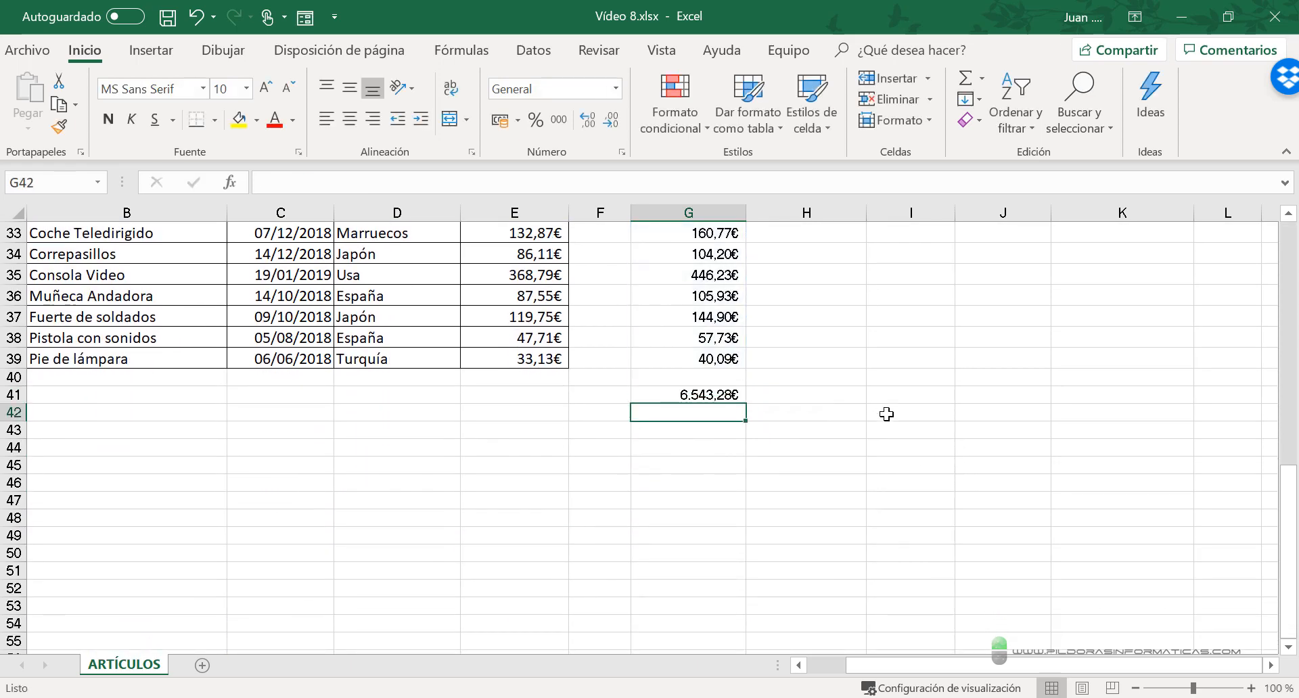
- Clear the total of the PRECIO CON IVA column from cell G41
click(723, 397)
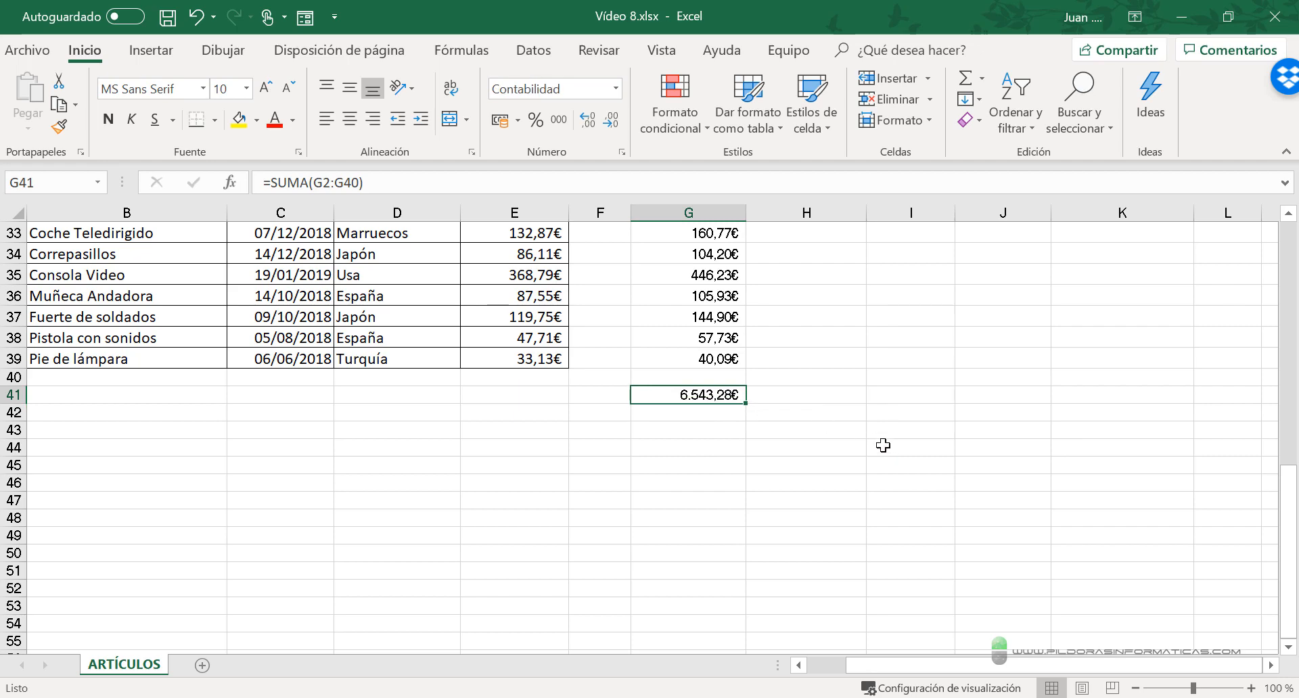
scroll(883, 445, up, 11)
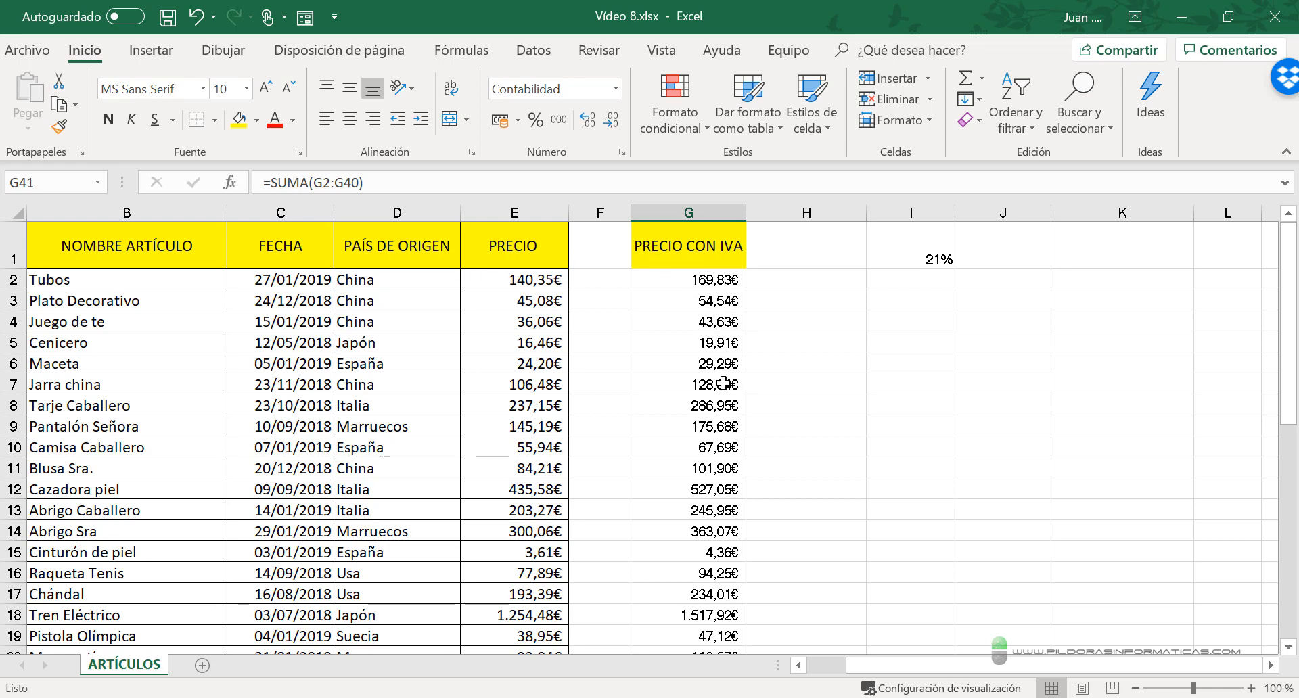
scroll(724, 384, down, 11)
scroll(707, 452, up, 8)
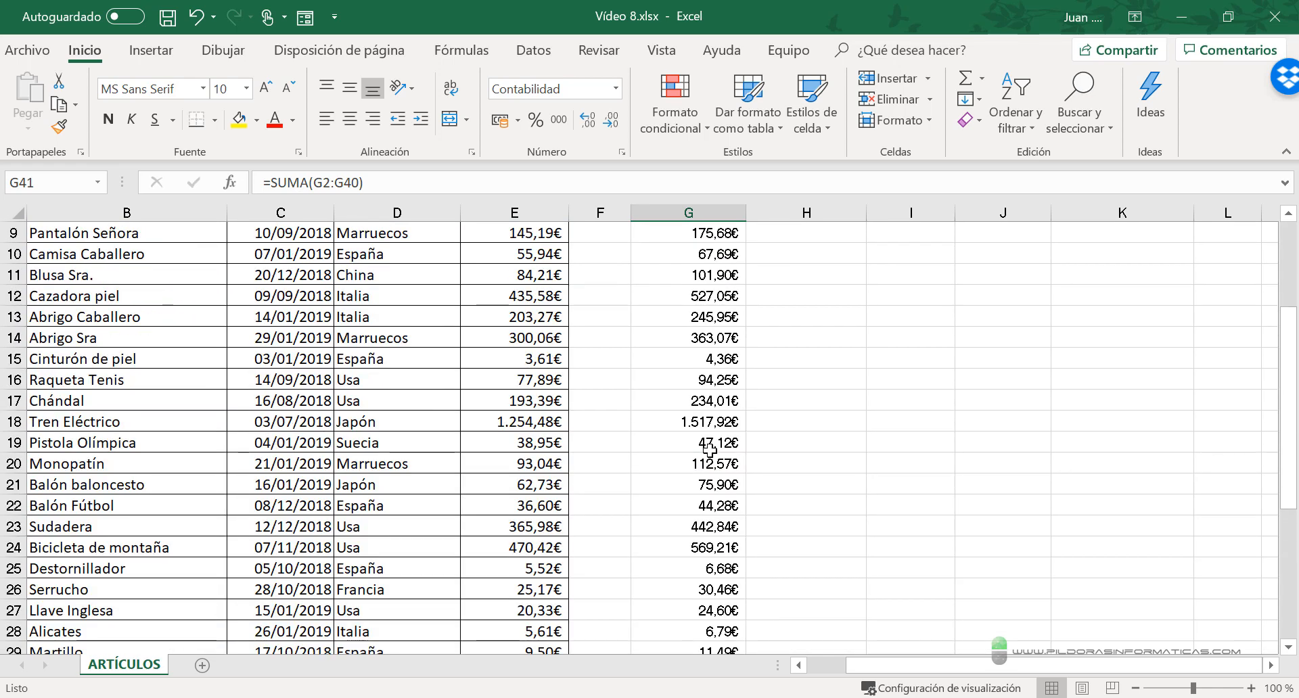
scroll(710, 449, down, 8)
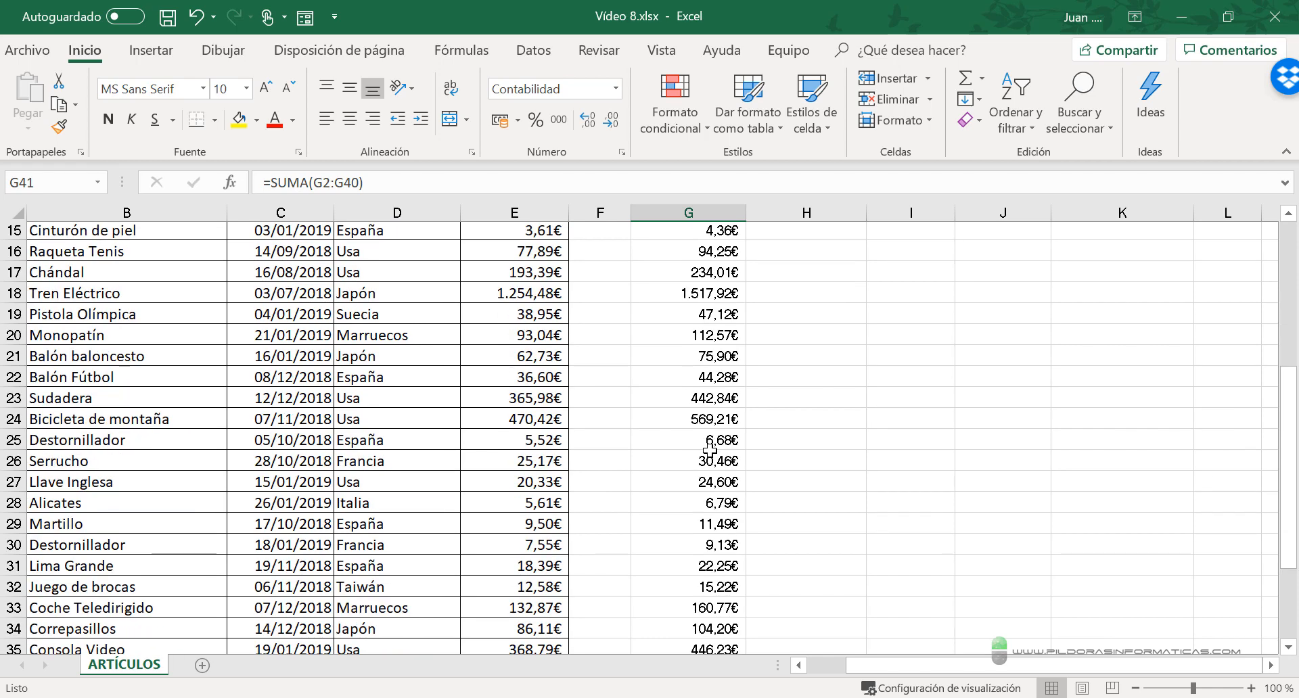
scroll(713, 448, up, 11)
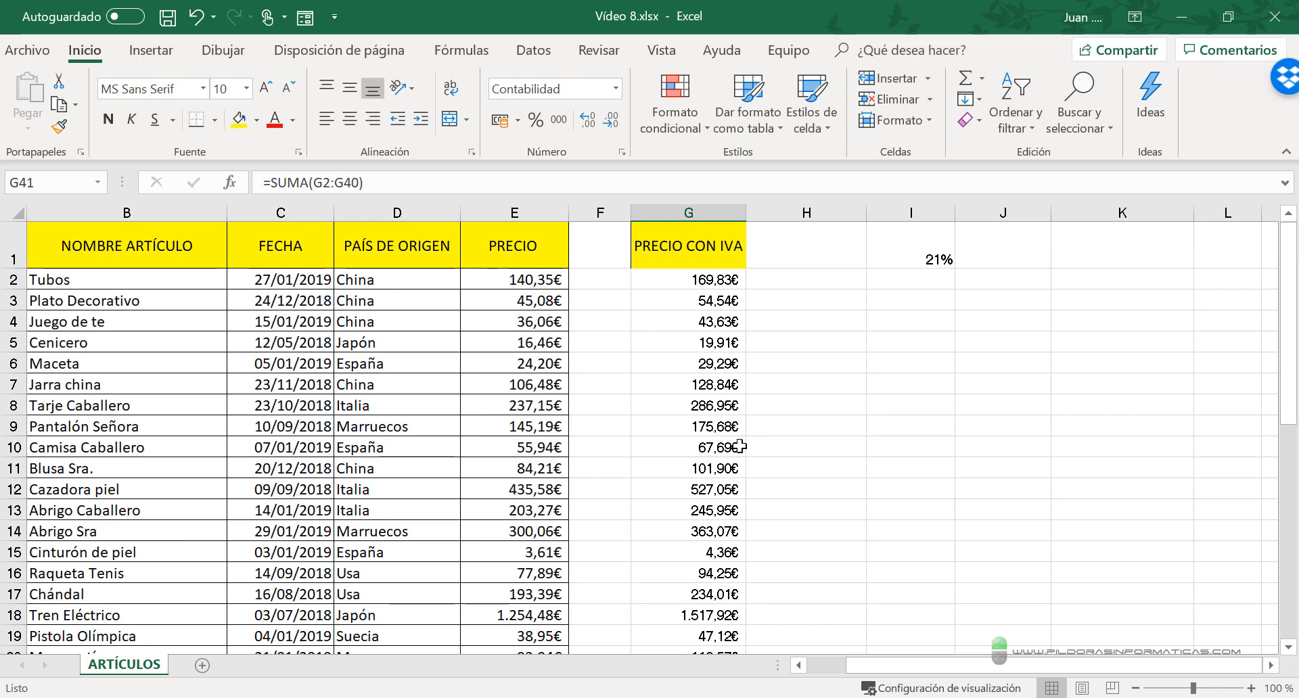
scroll(758, 440, down, 8)
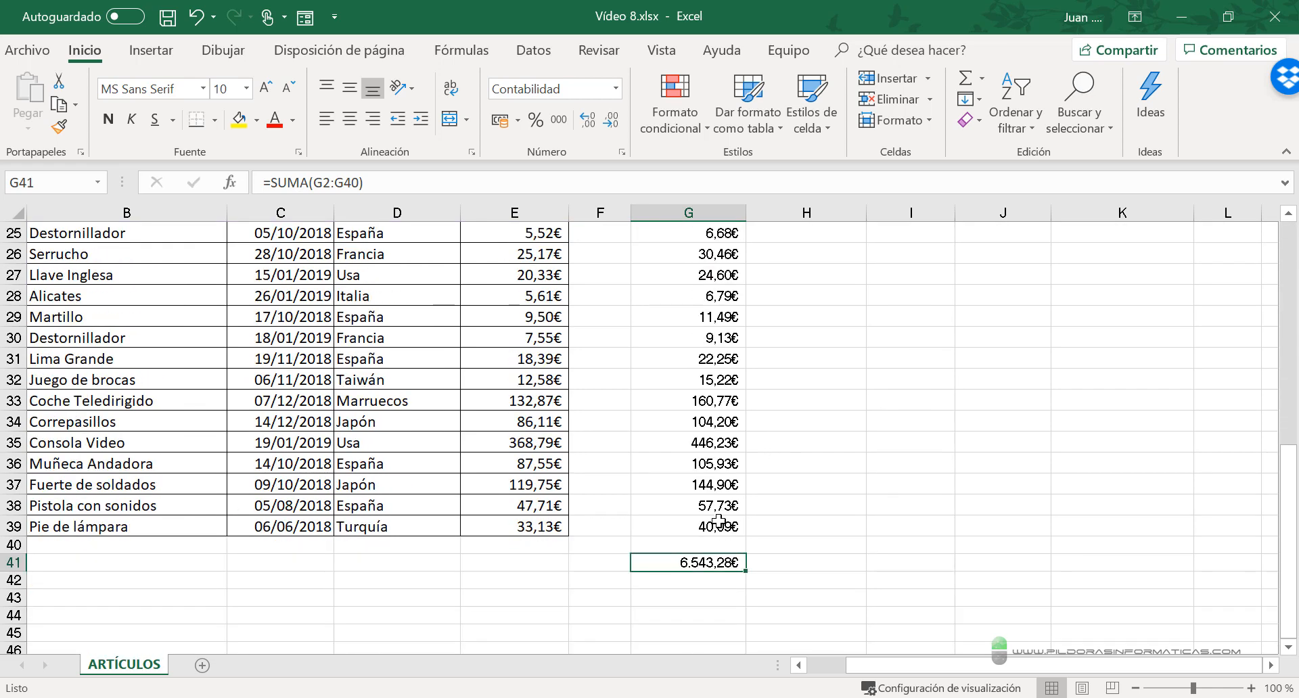
click(688, 595)
click(709, 564)
key(Delete)
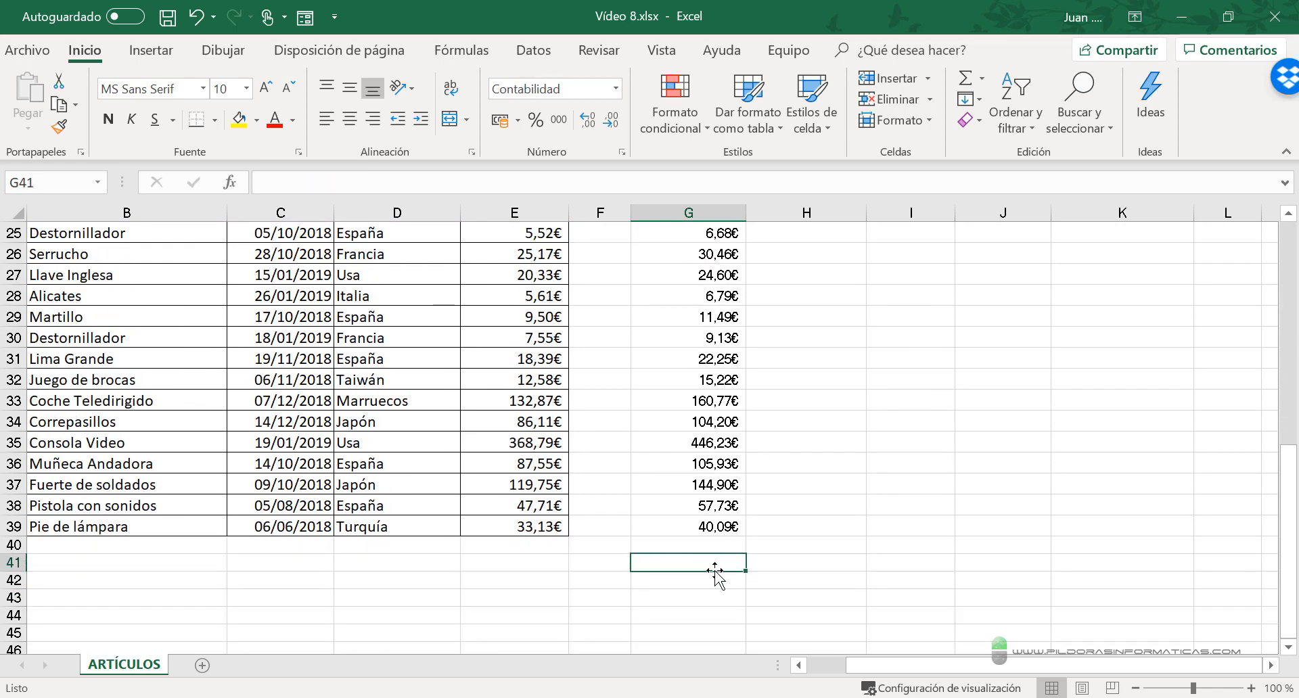
- Replace the tax rate reference in G12's formula with the text "KJHKJ", making it =E12+(E12*"KJHKJ")
scroll(715, 570, up, 8)
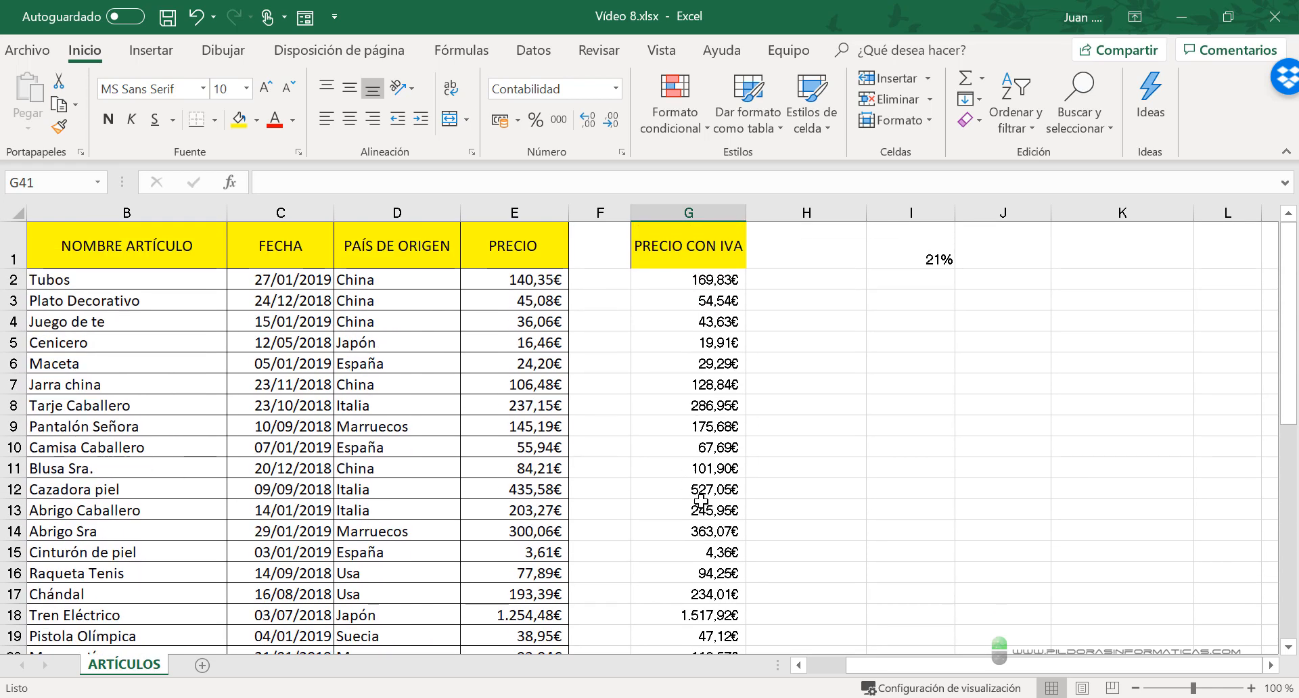
click(701, 494)
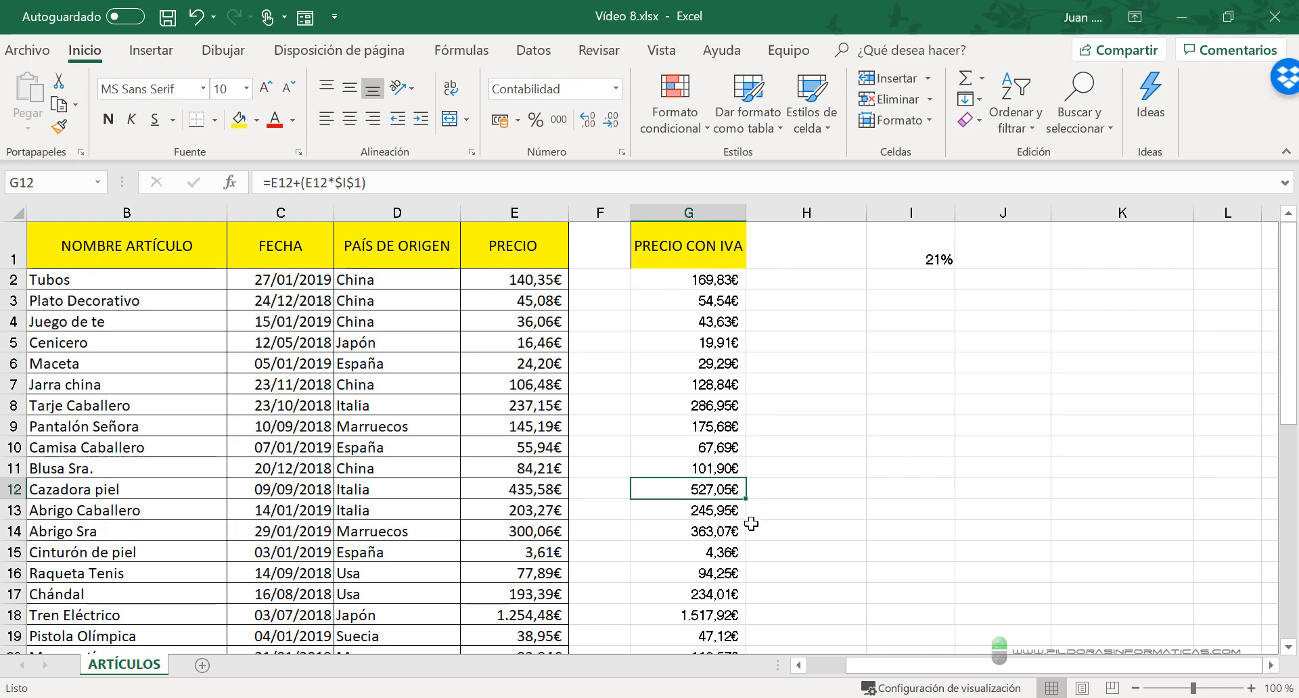
key(F2)
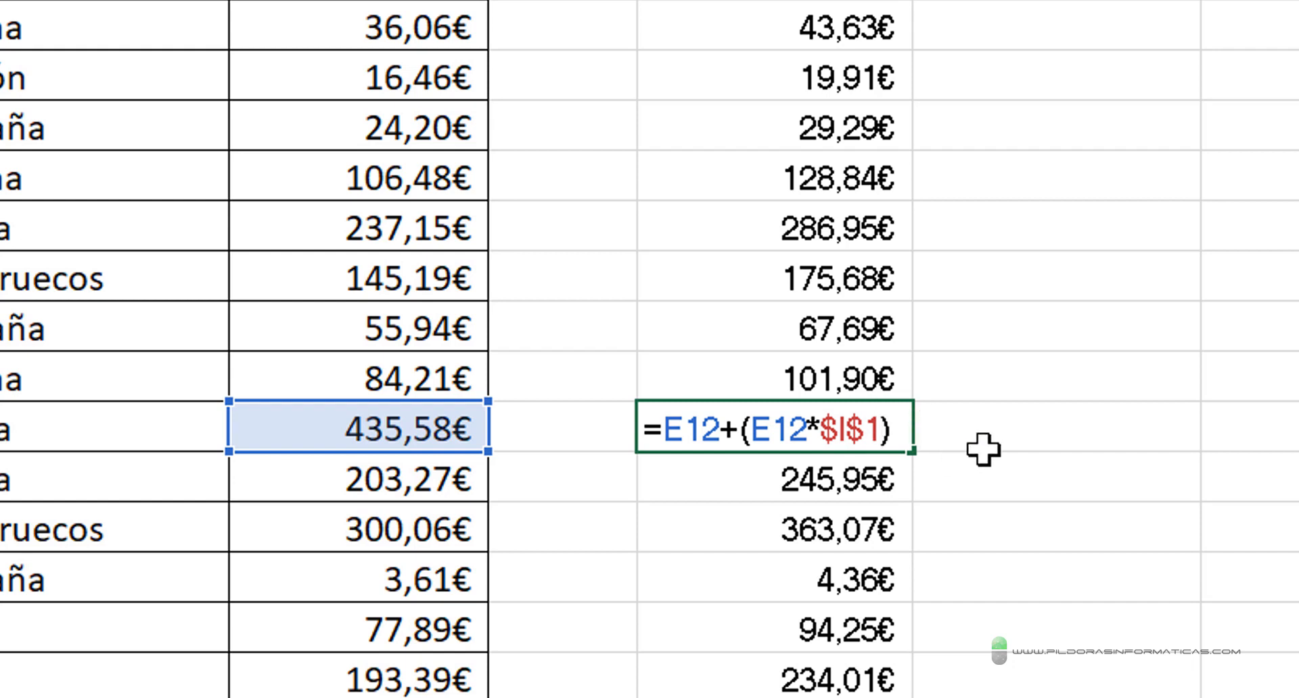
key(BackSpace)
key(BackSpace)
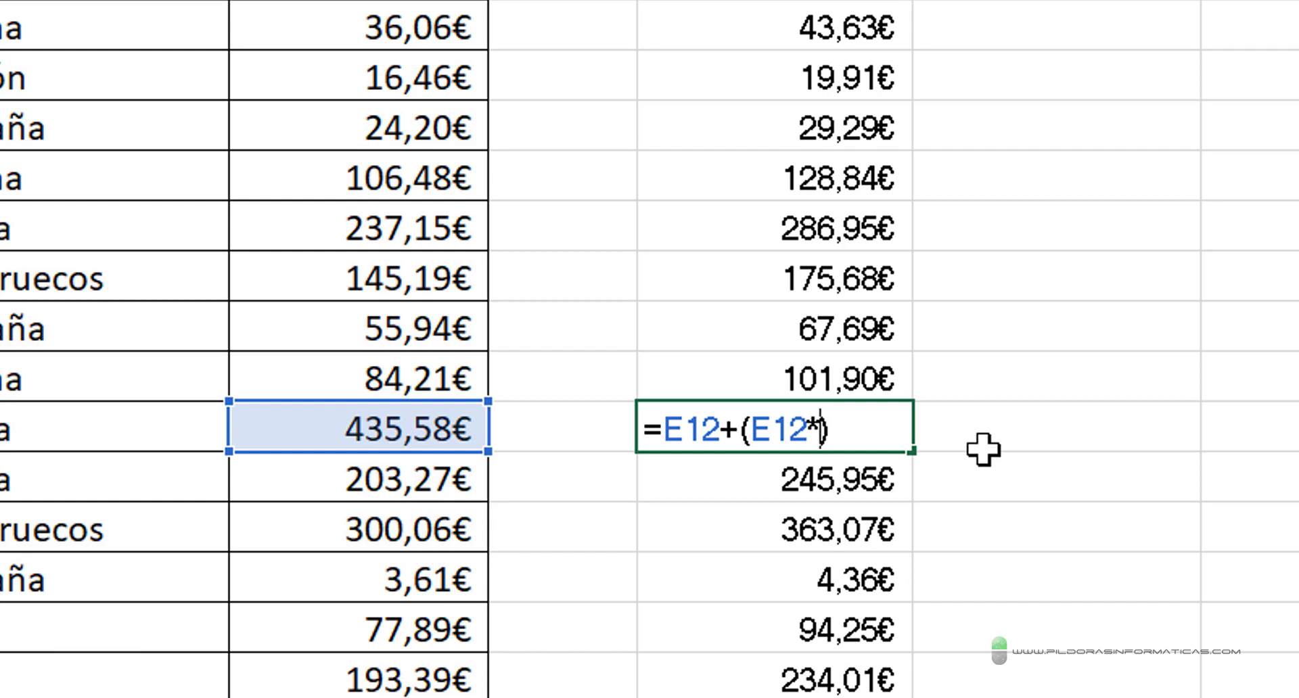
text("KJHKJ")
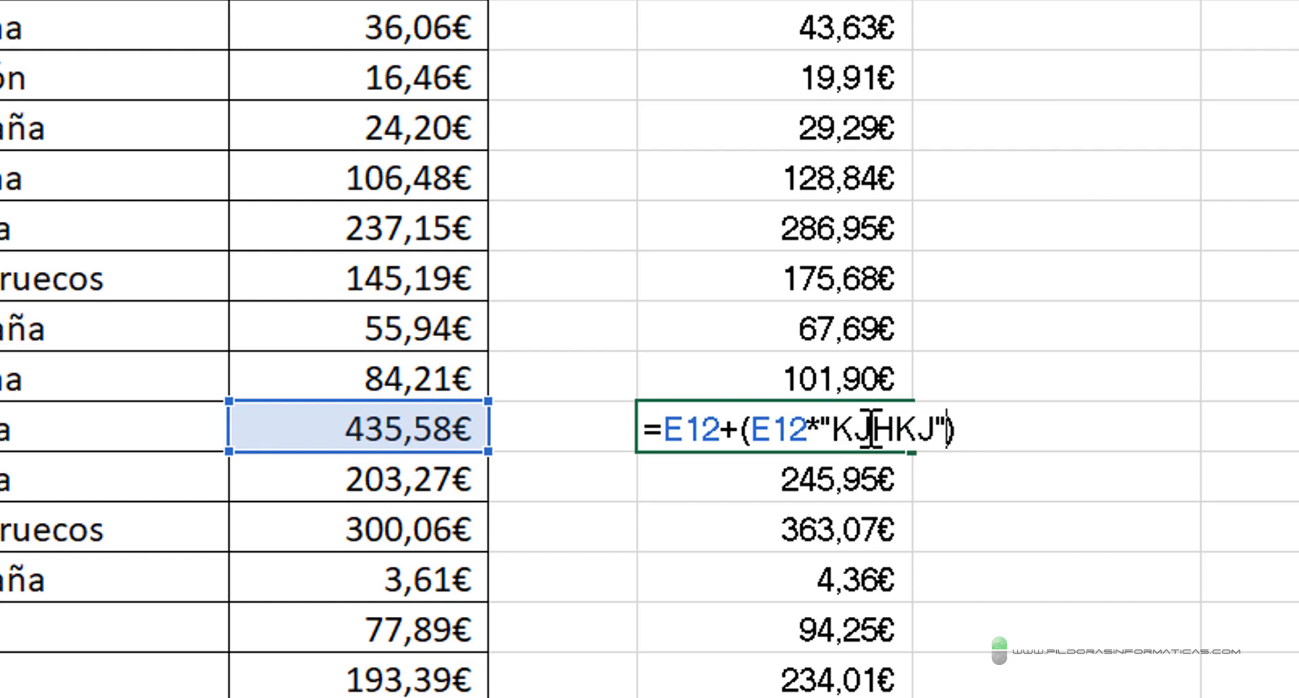
key(Return)
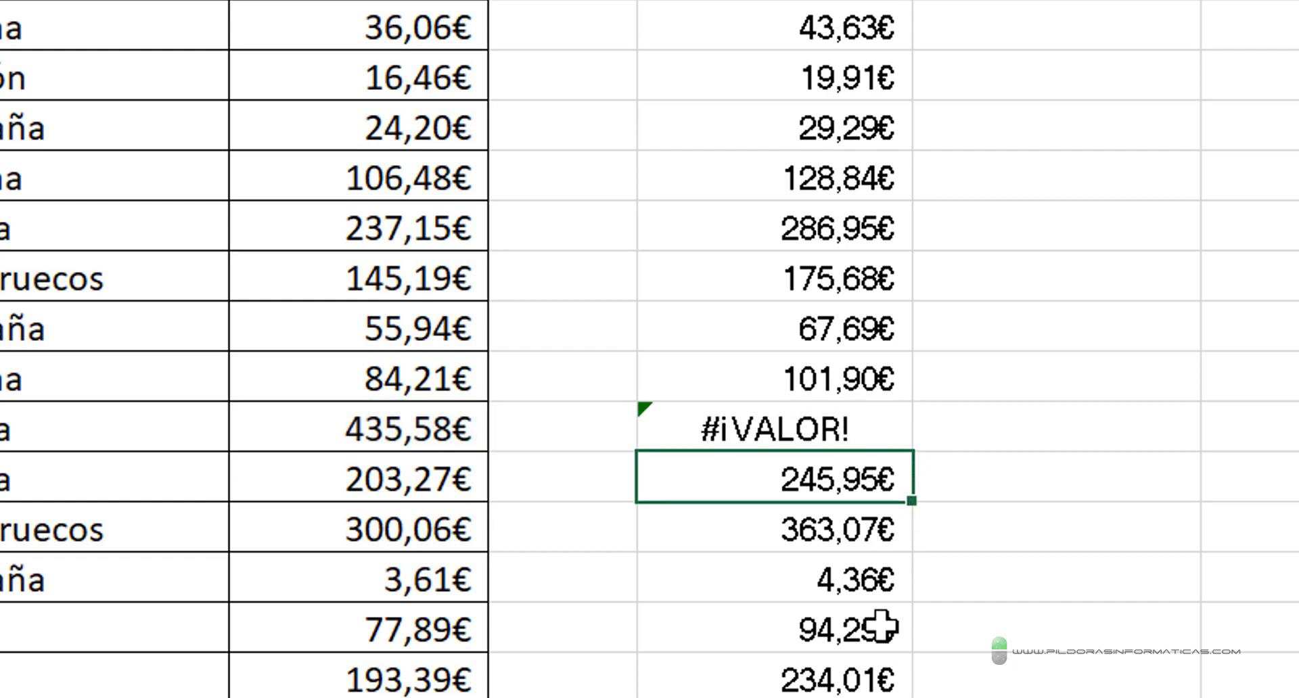
- Examine the formula in G12 and compare it with other PRECIO CON IVA formulas such as G19 and G21
scroll(943, 525, down, 3)
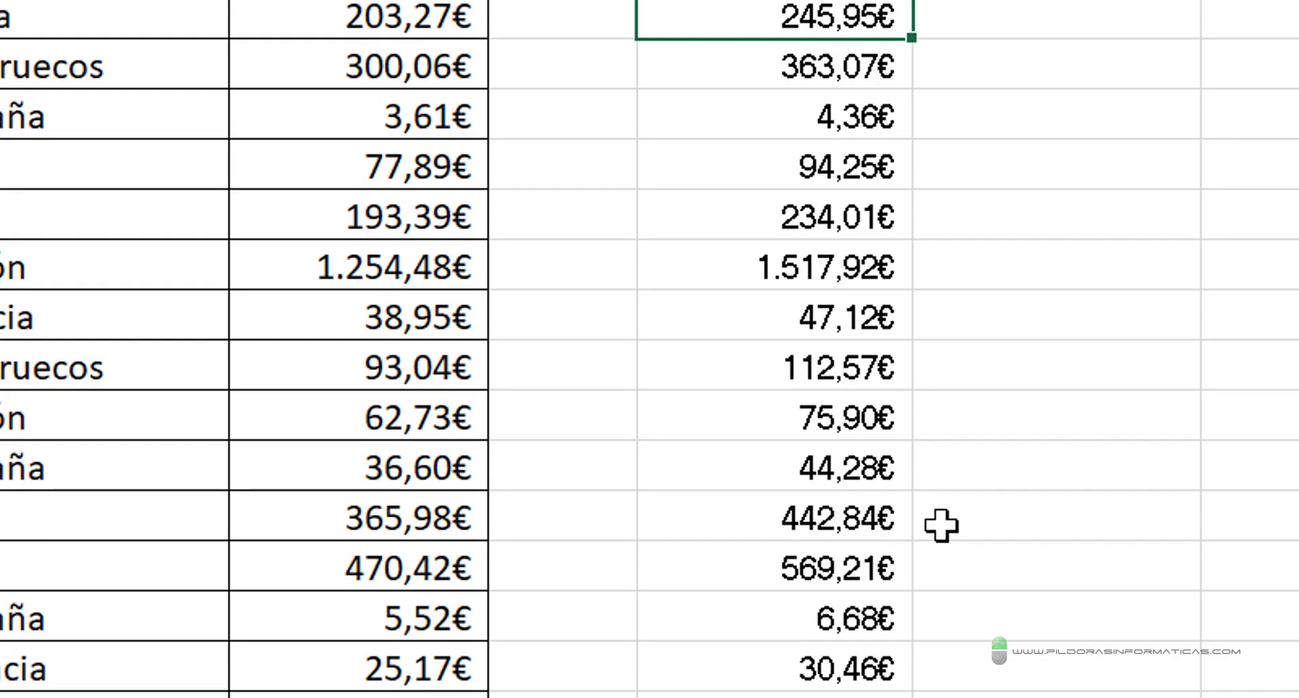
scroll(943, 525, up, 3)
scroll(702, 249, up, 1)
scroll(765, 354, down, 10)
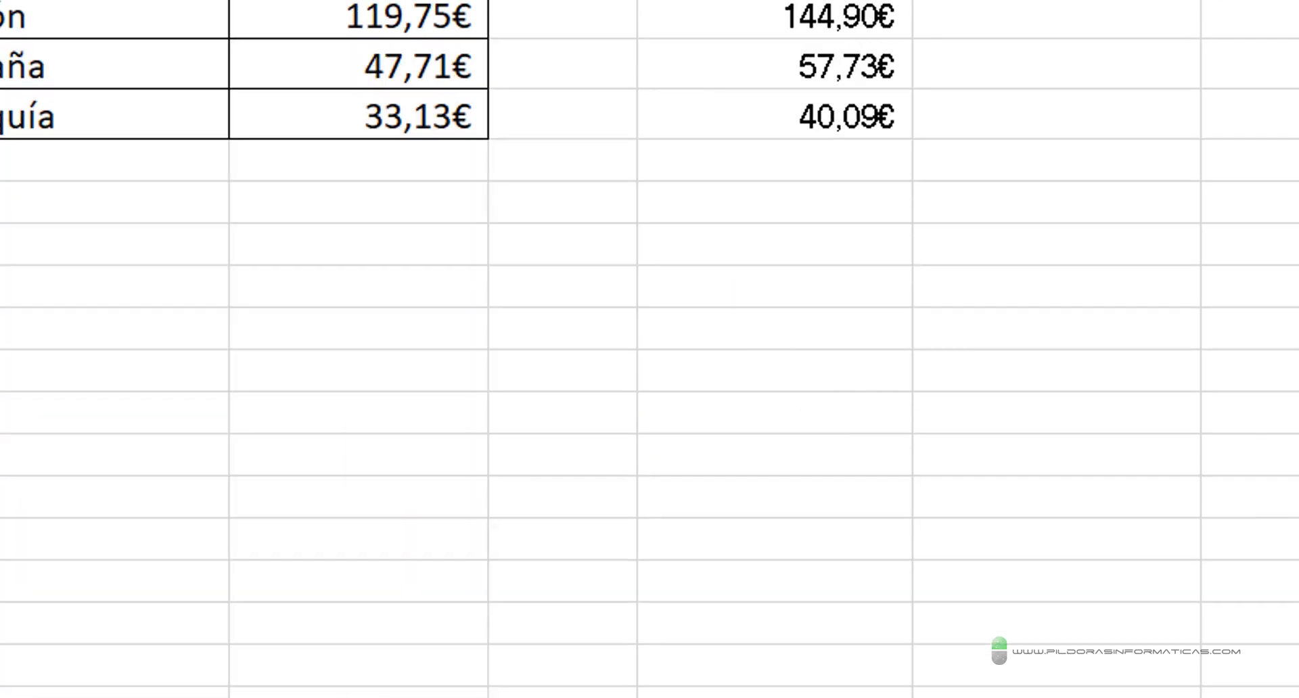
scroll(610, 26, up, 10)
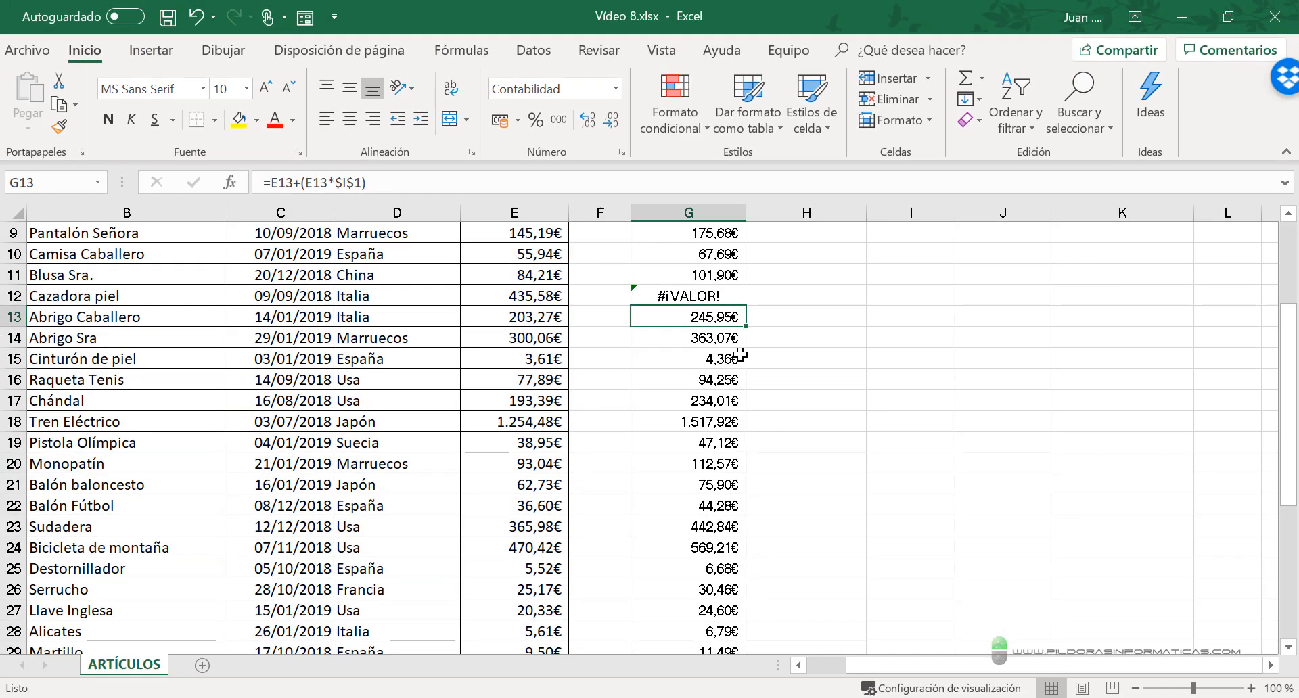
click(699, 291)
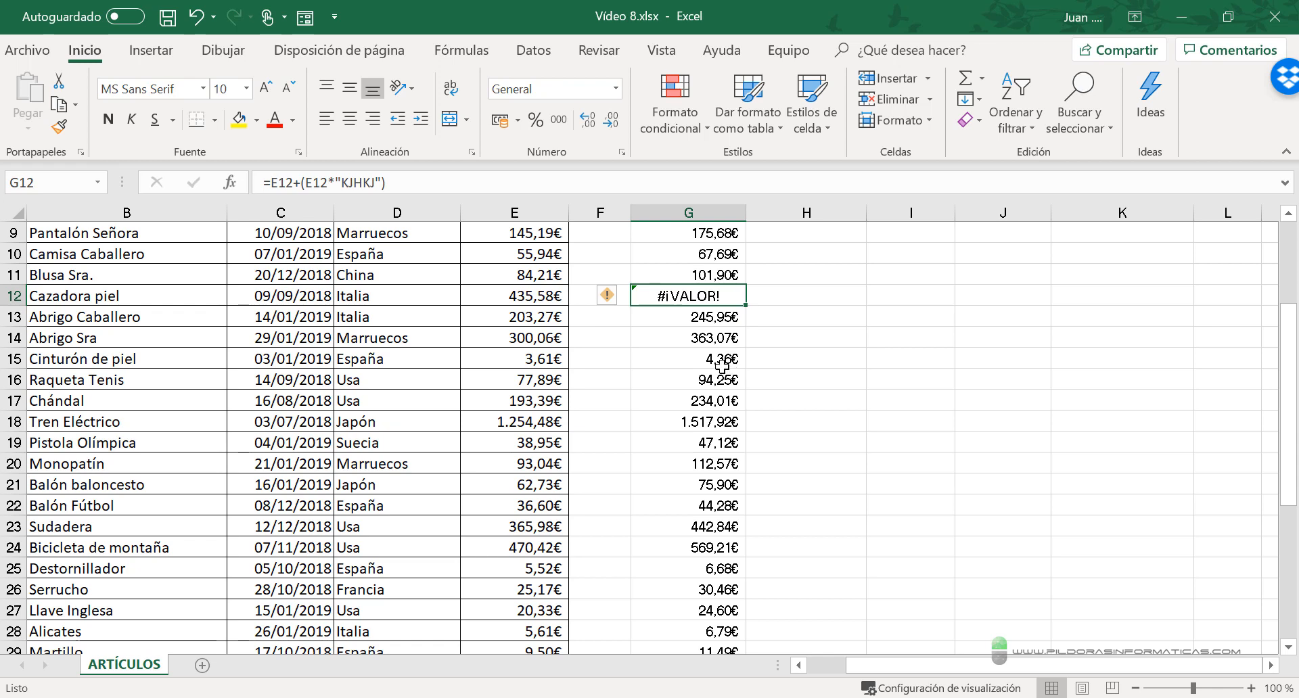
click(661, 441)
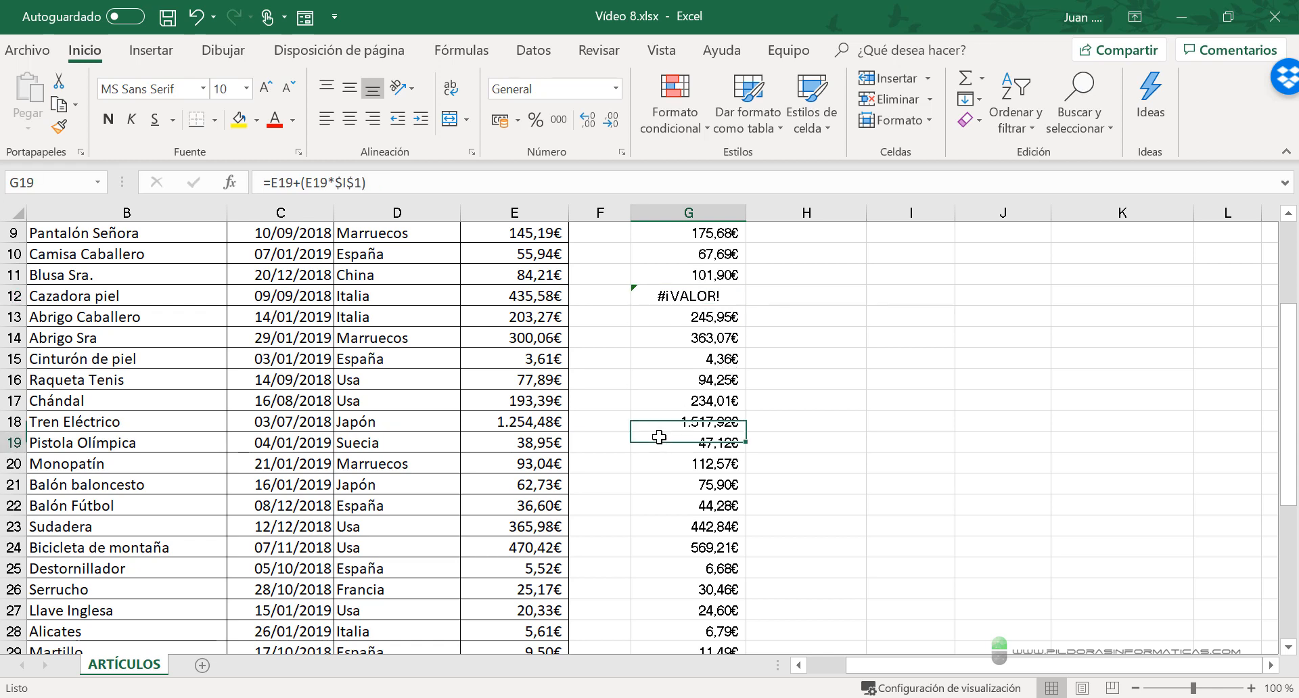
click(677, 493)
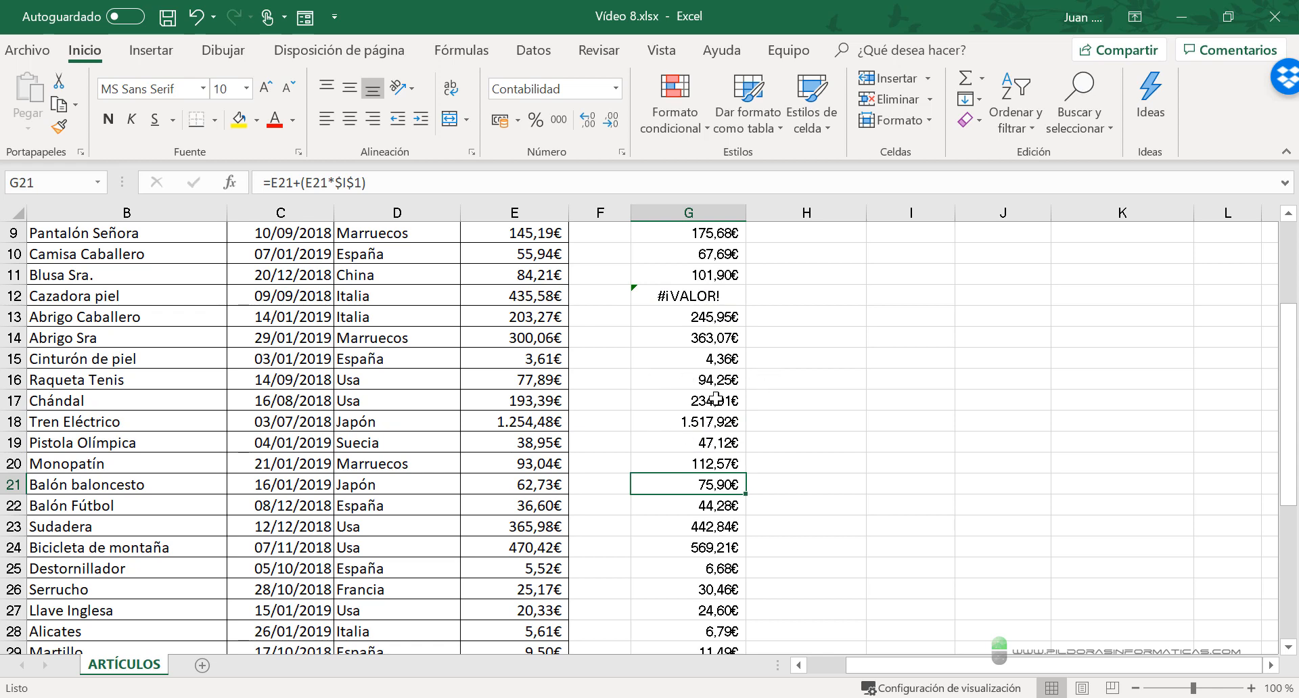
click(684, 297)
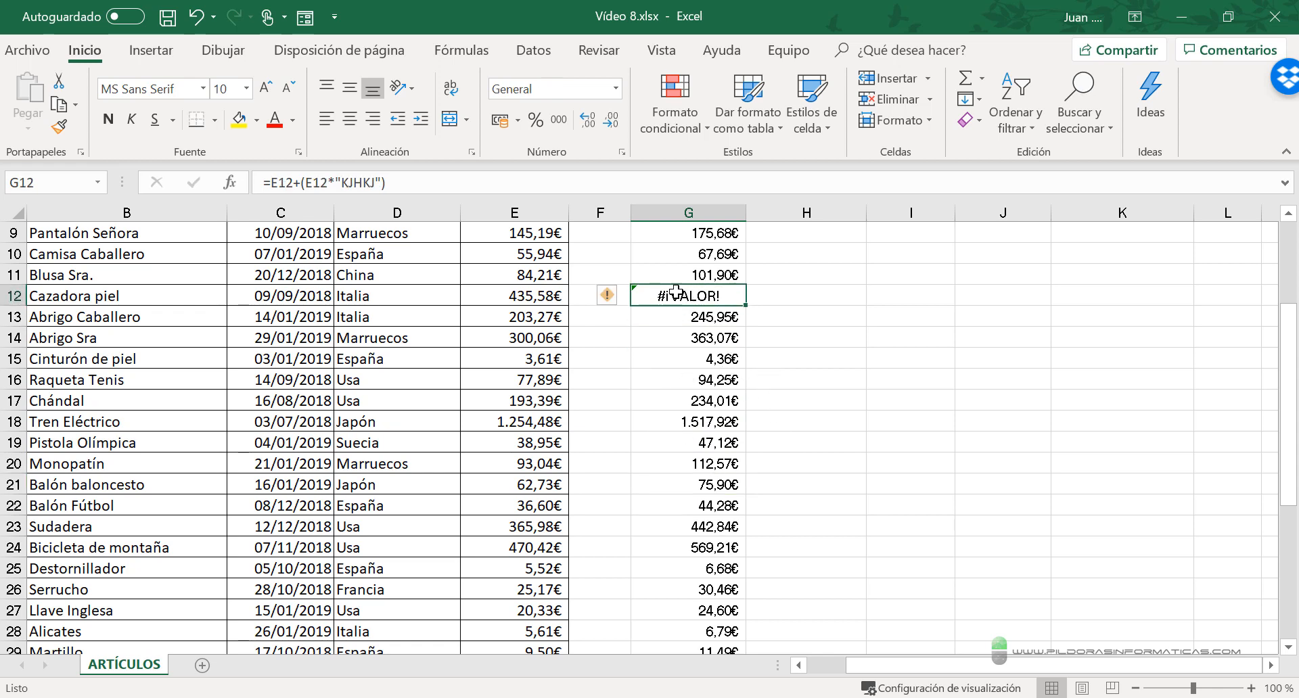
scroll(782, 447, down, 8)
scroll(782, 447, up, 8)
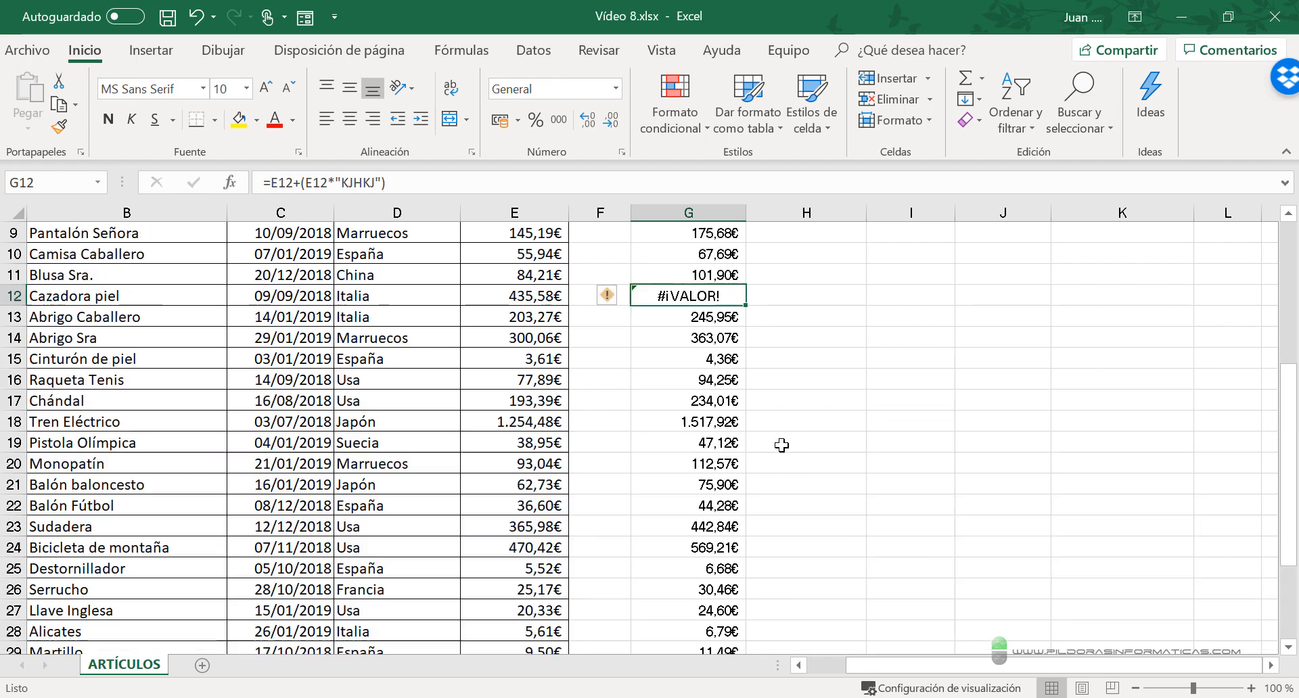
- Insert an AutoSum formula in cell G41 and check which PRECIO CON IVA rows its proposed range covers
scroll(782, 446, down, 8)
click(694, 395)
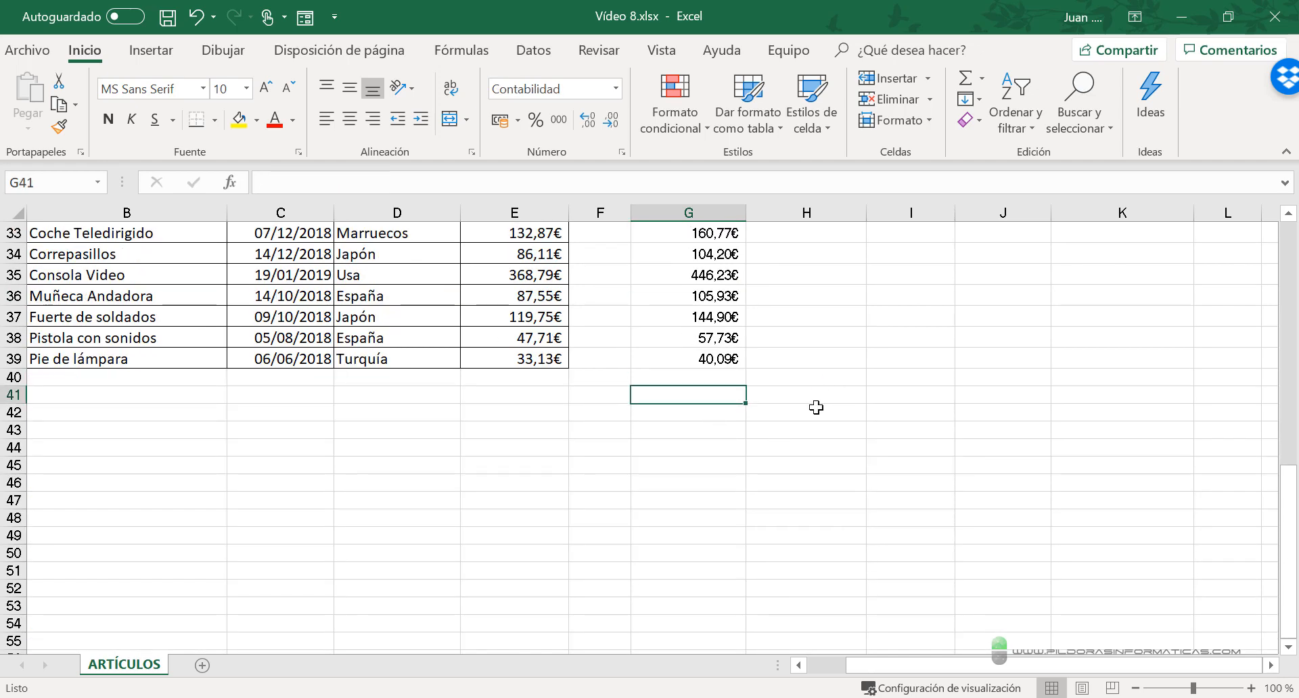
scroll(818, 406, up, 11)
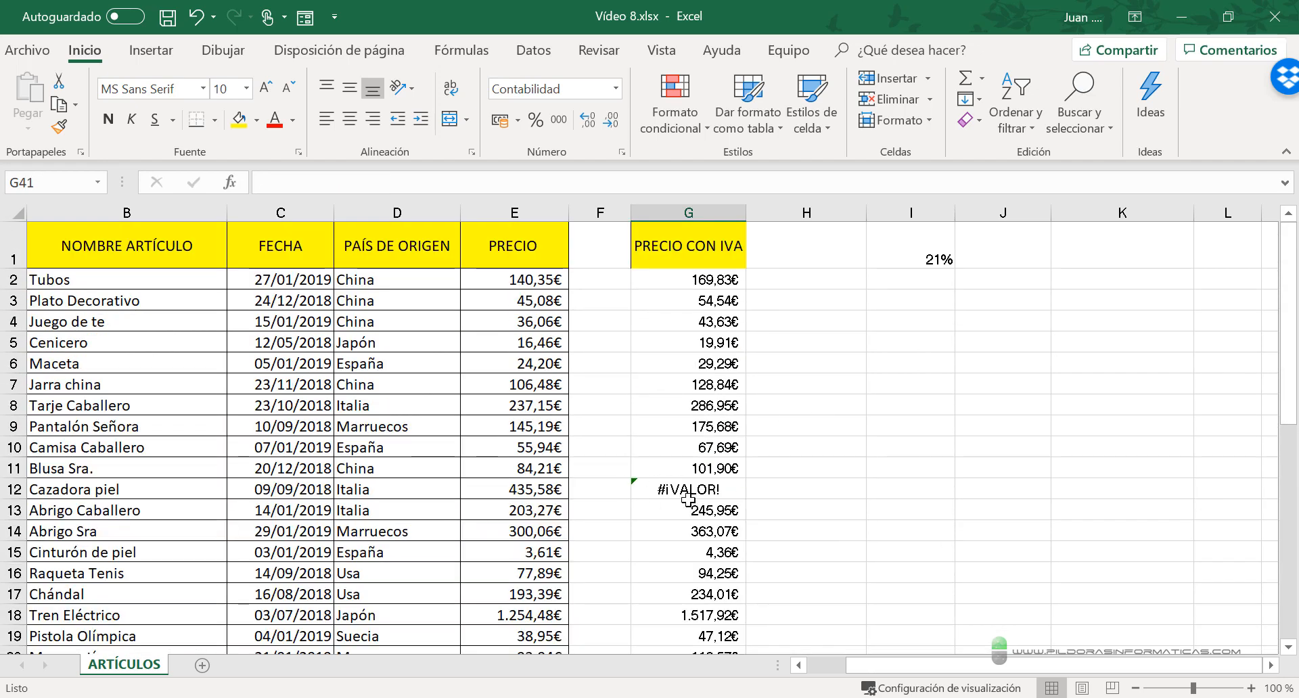
scroll(758, 501, down, 8)
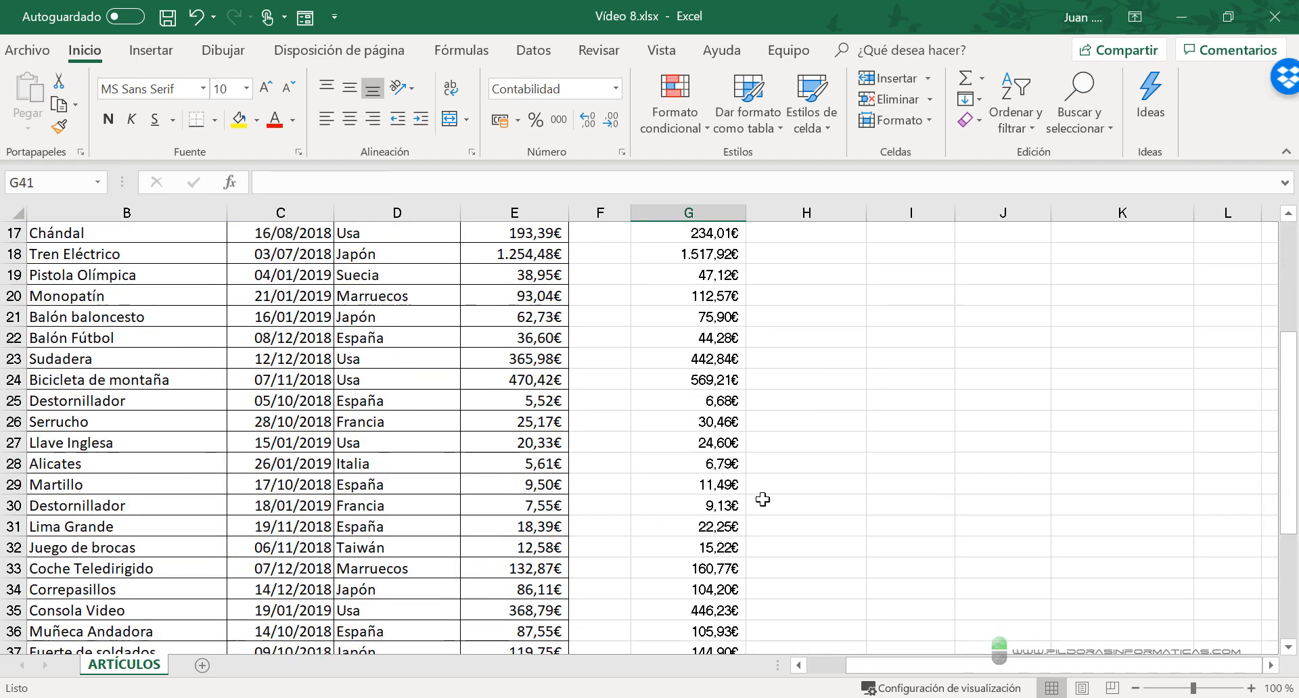
click(967, 78)
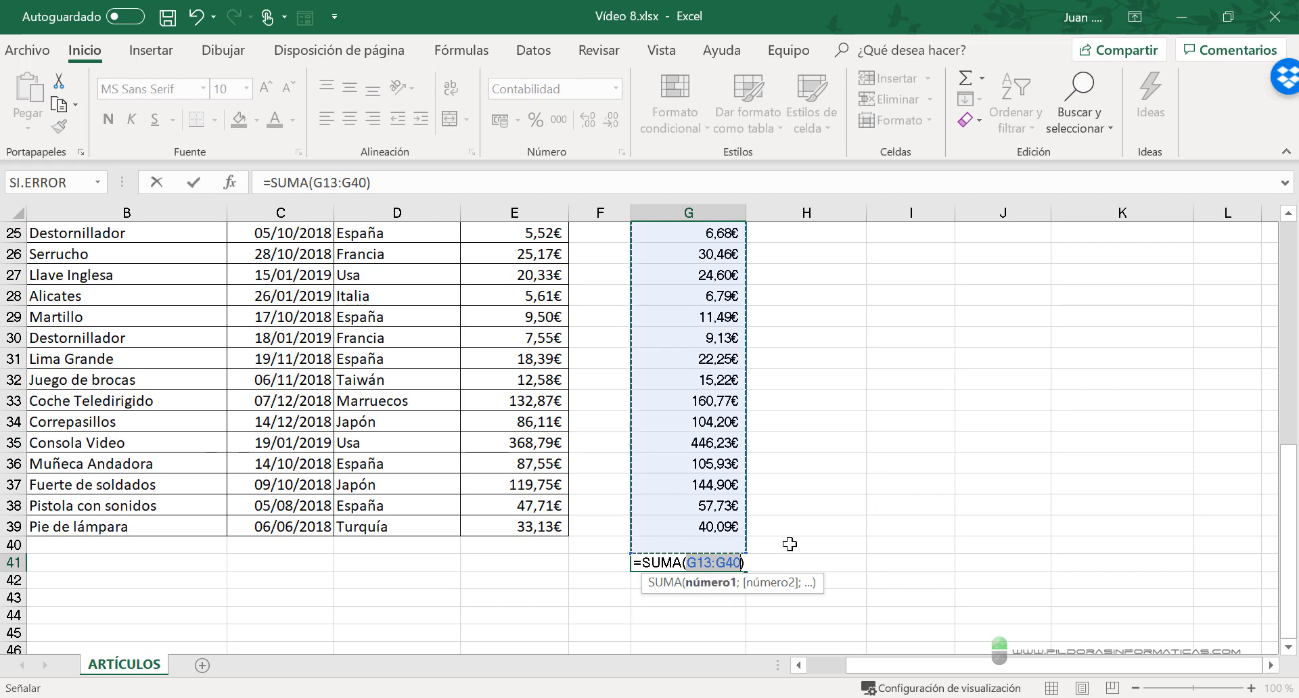
scroll(789, 542, up, 8)
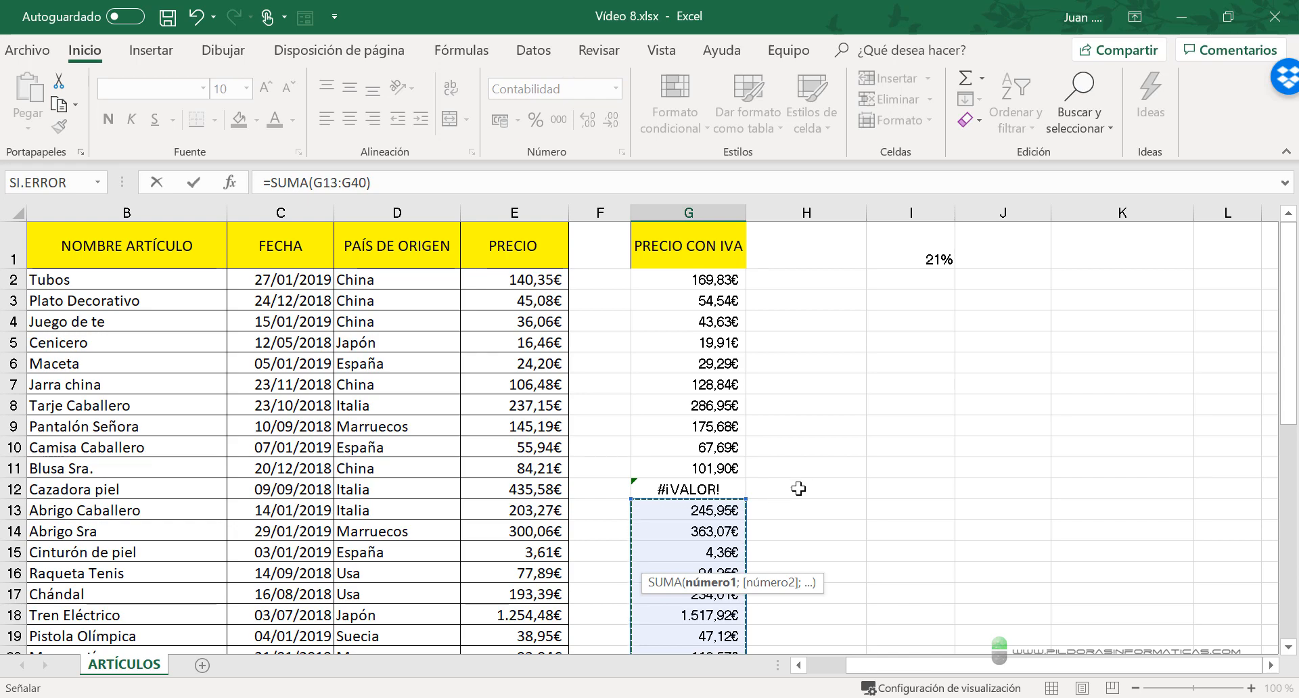
scroll(799, 486, down, 11)
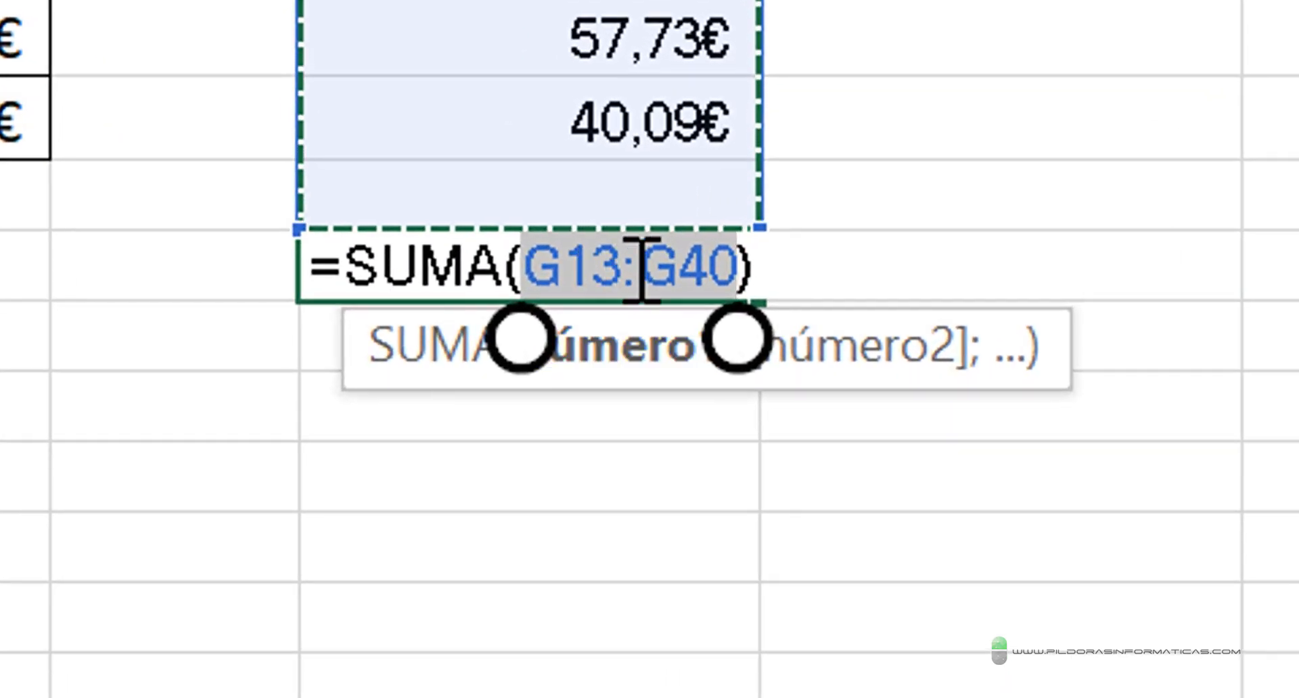
- Correct the sum range in G41 to start at G2, entering =SUMA(G2:G40)
click(603, 276)
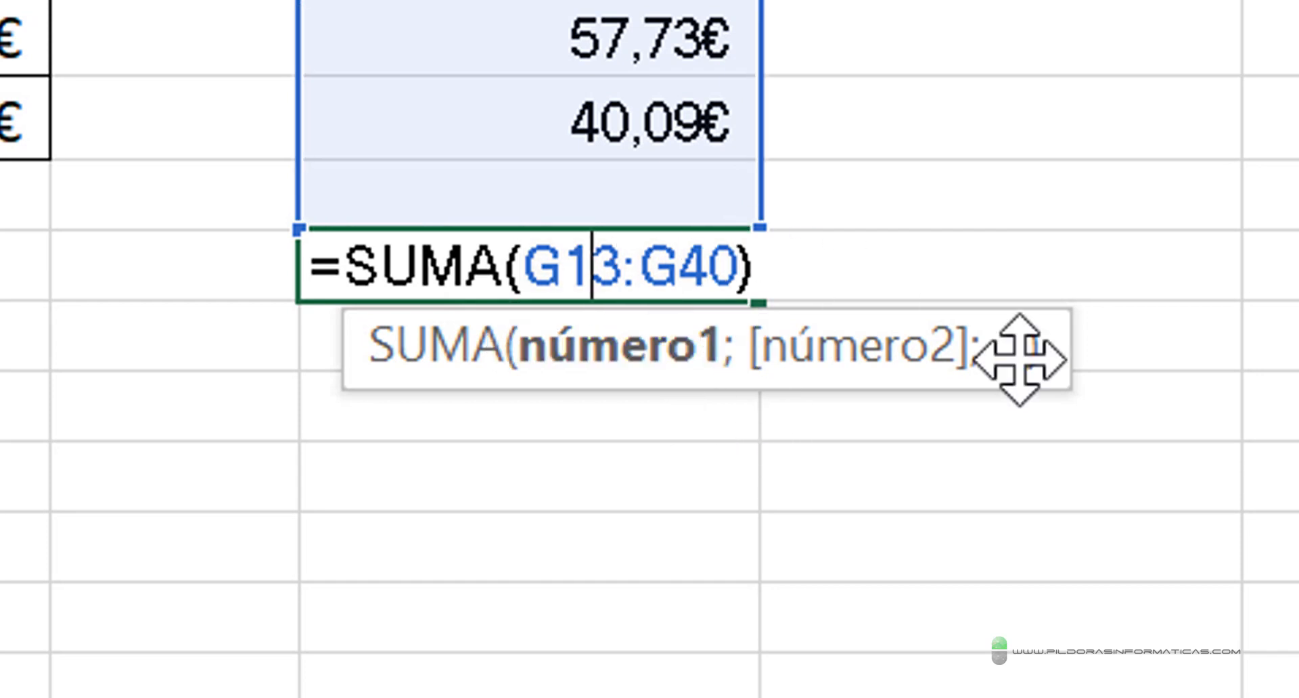
key(Delete)
key(BackSpace)
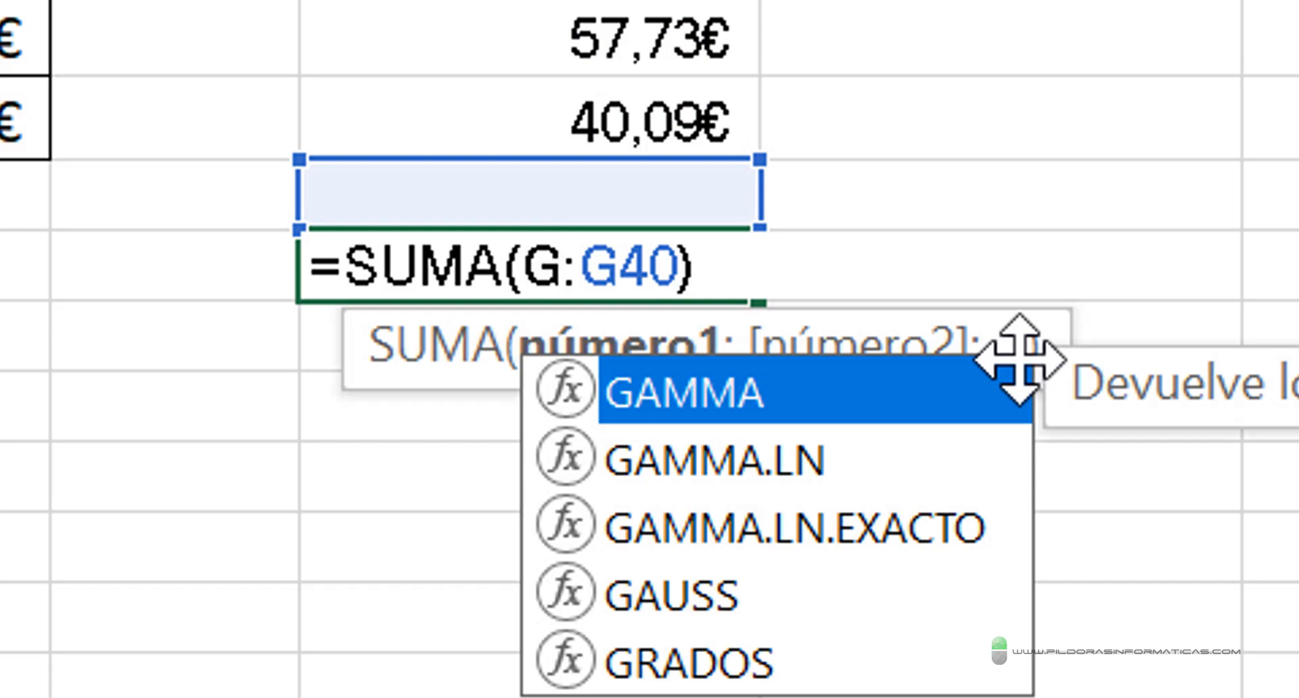
text(2)
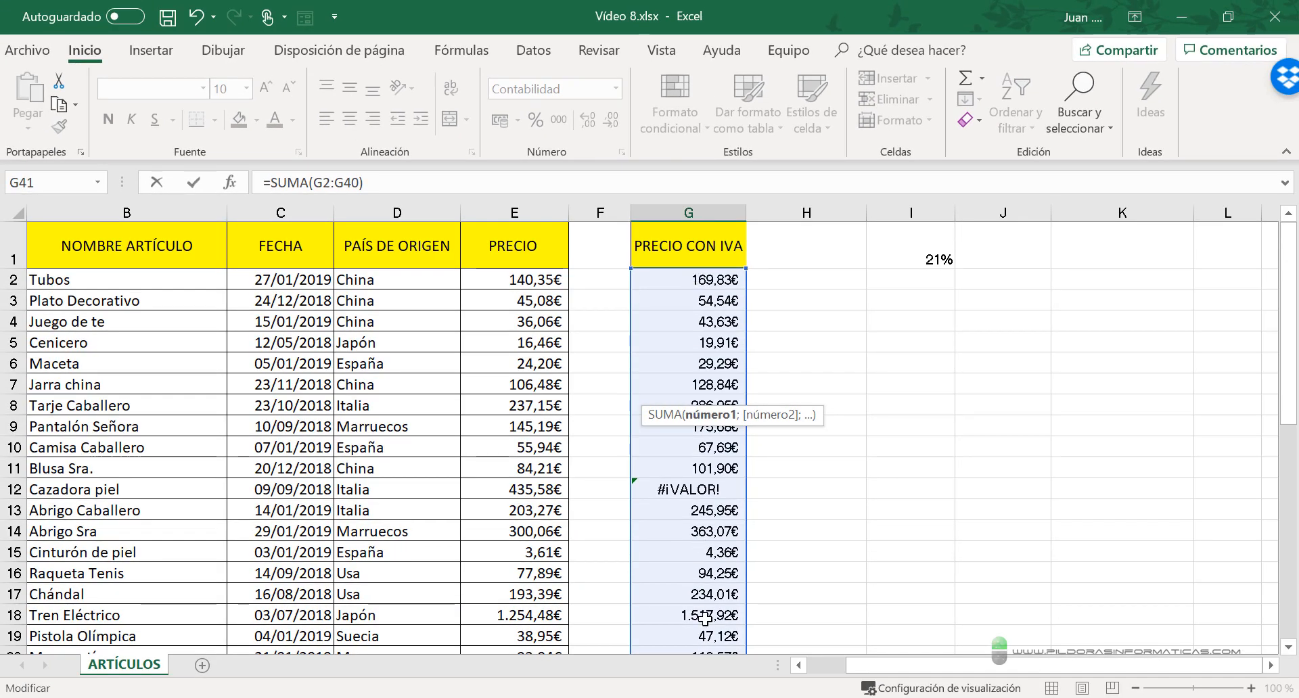
scroll(704, 617, down, 13)
scroll(840, 484, up, 5)
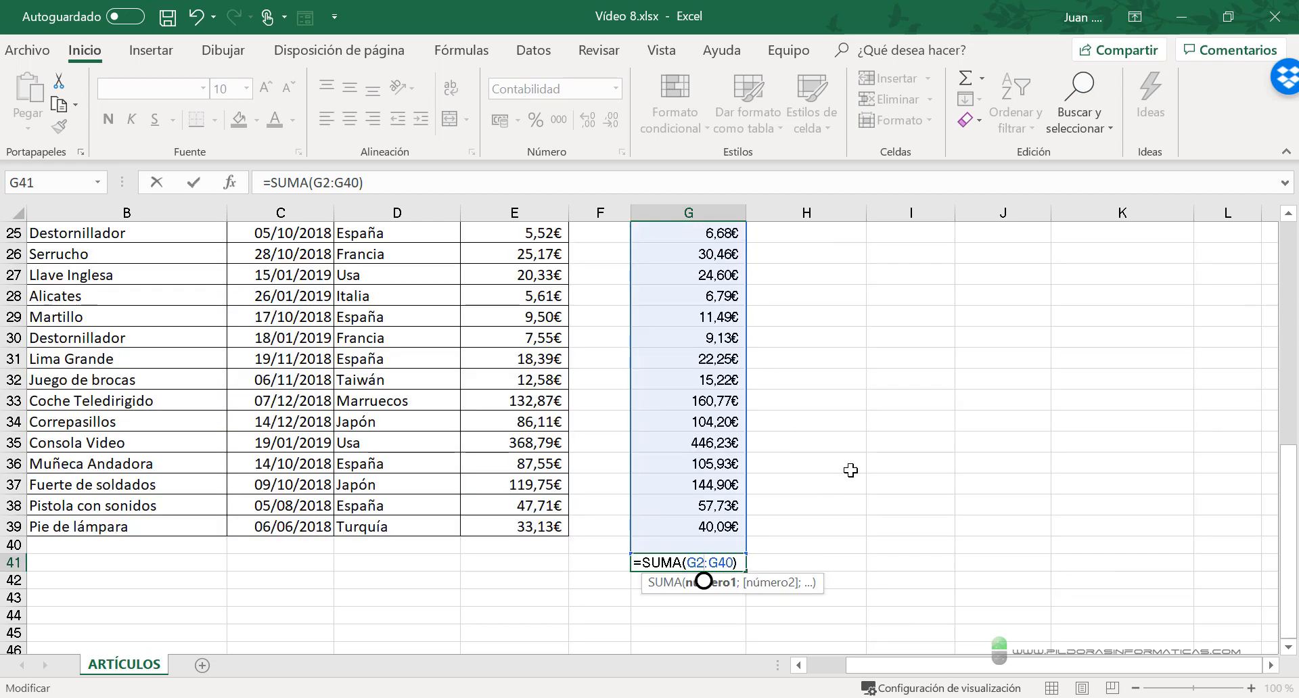
key(Return)
key(Up)
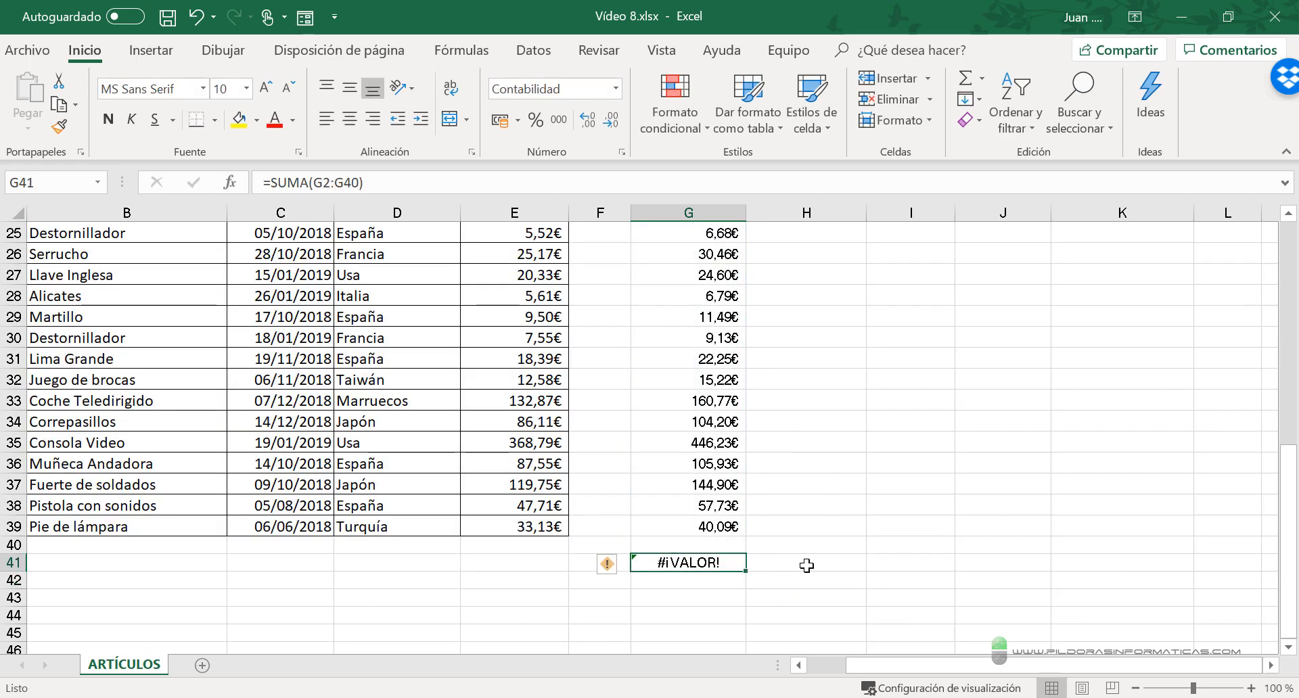
- Inspect the PRECIO CON IVA column above the total, focusing on cell G12 in the Cazadora piel row
scroll(817, 566, up, 3)
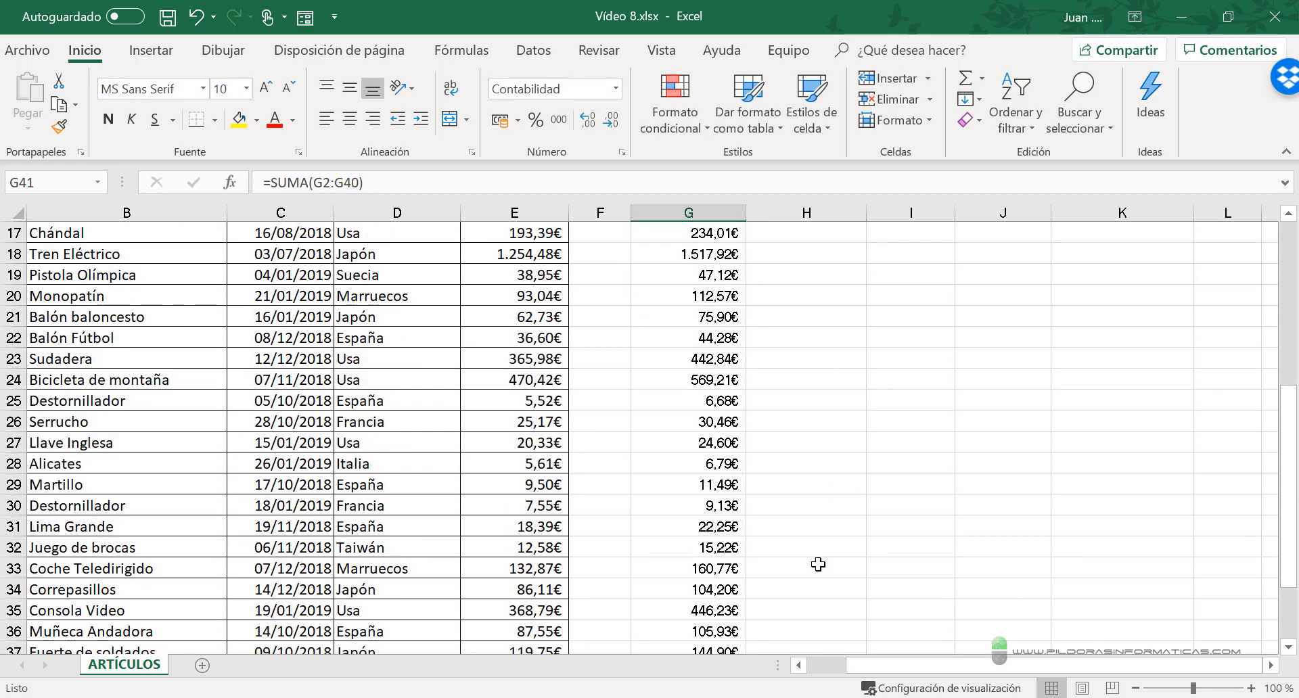
scroll(823, 560, up, 3)
scroll(820, 561, up, 3)
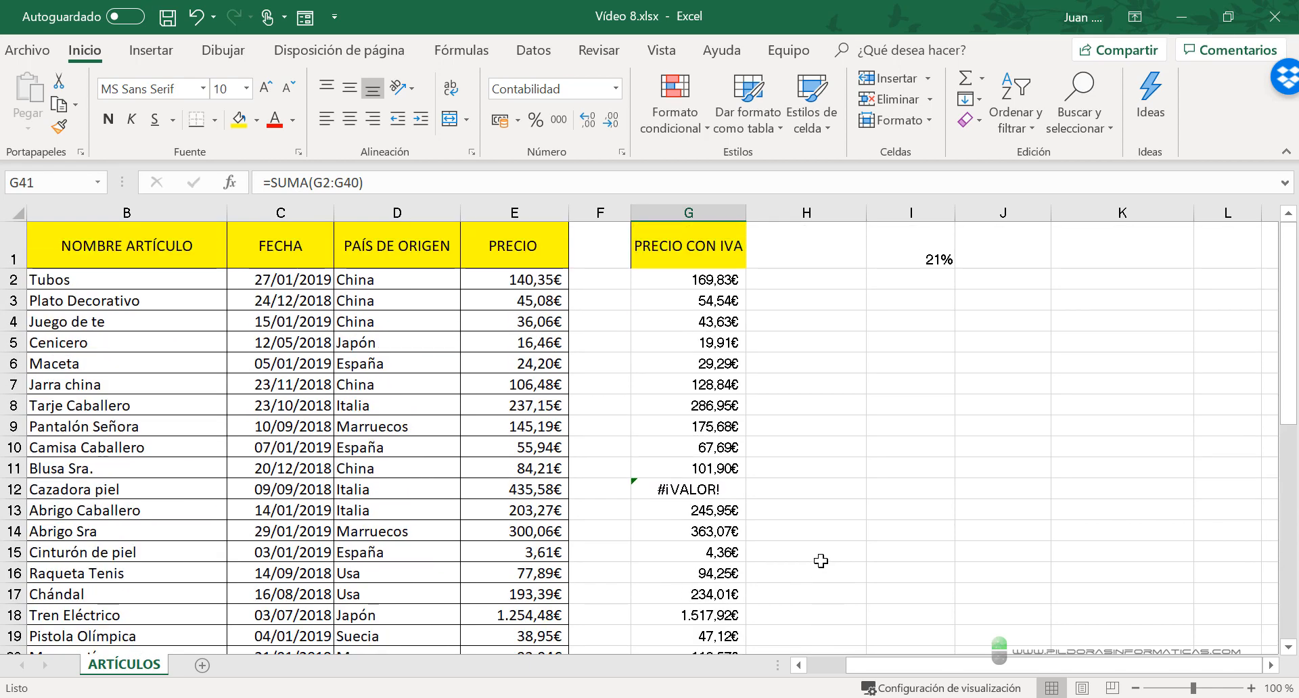
mouse_move(613, 473)
mouse_down()
mouse_move(733, 512)
mouse_move(765, 503)
mouse_up()
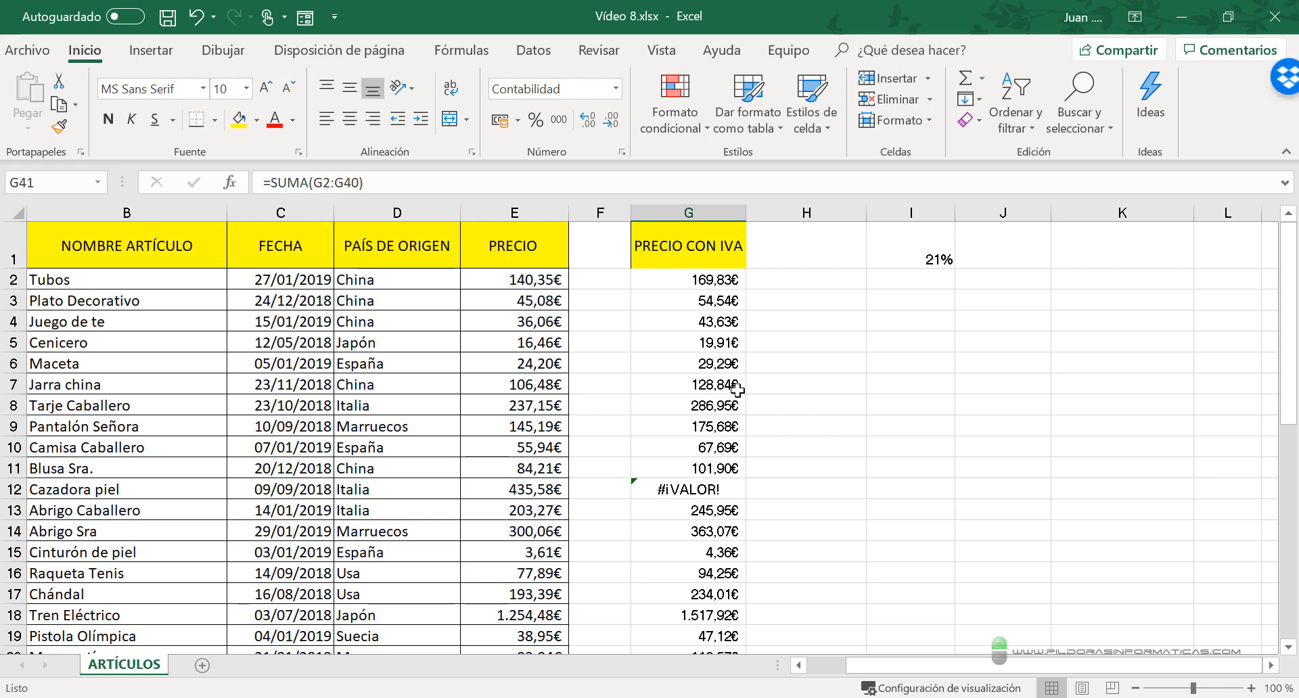
- Compare the total in G41 with the PRECIO CON IVA values above it, especially cell G12 in the Cazadora piel row
scroll(724, 547, down, 6)
scroll(724, 541, down, 5)
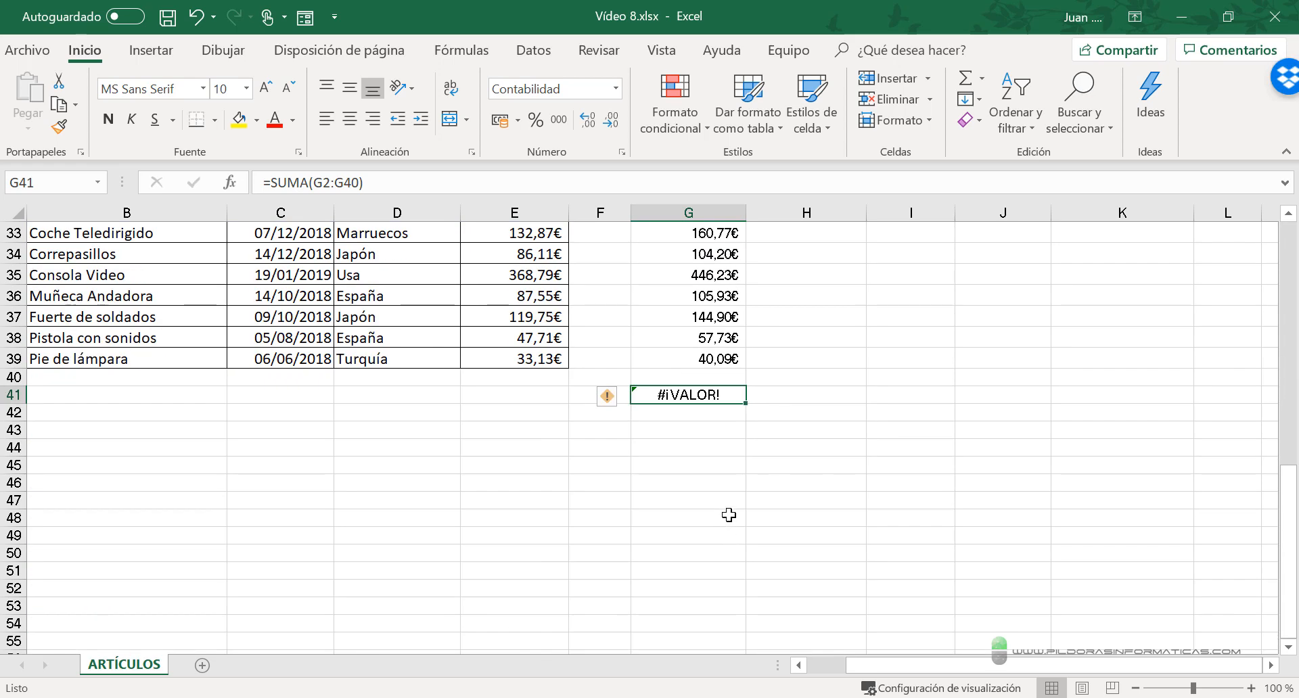
scroll(728, 521, up, 5)
scroll(700, 467, up, 3)
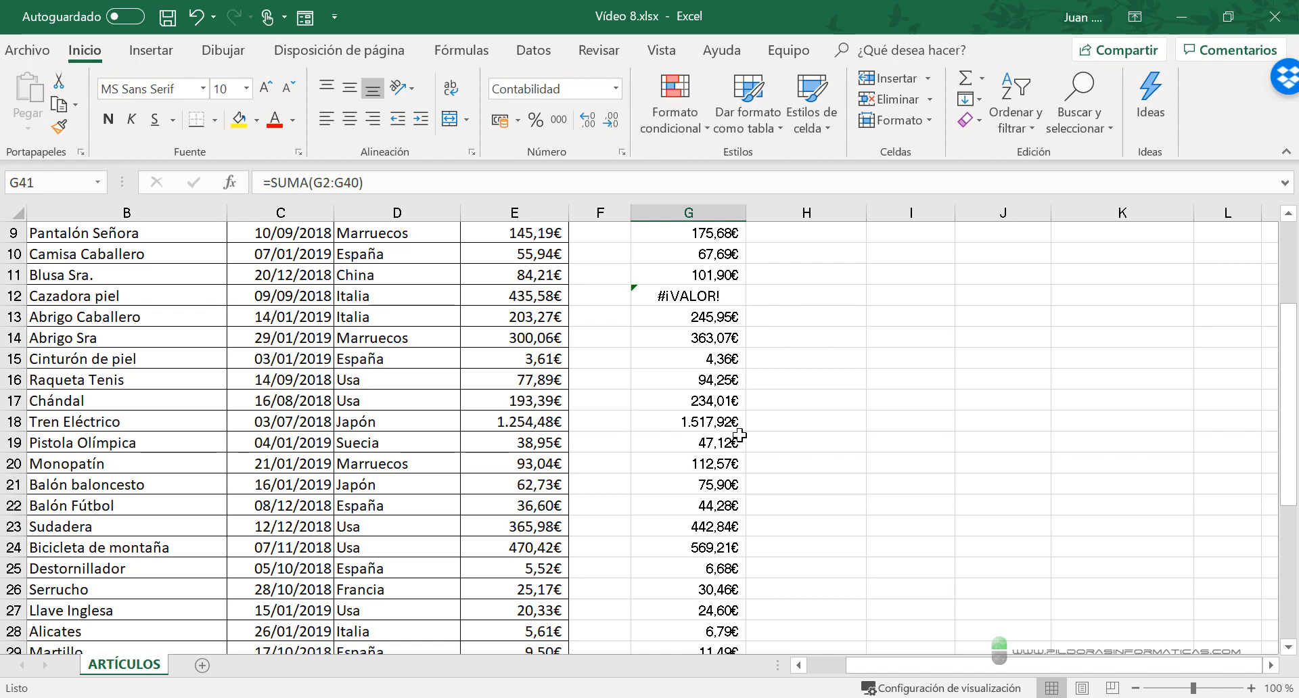
scroll(752, 427, down, 8)
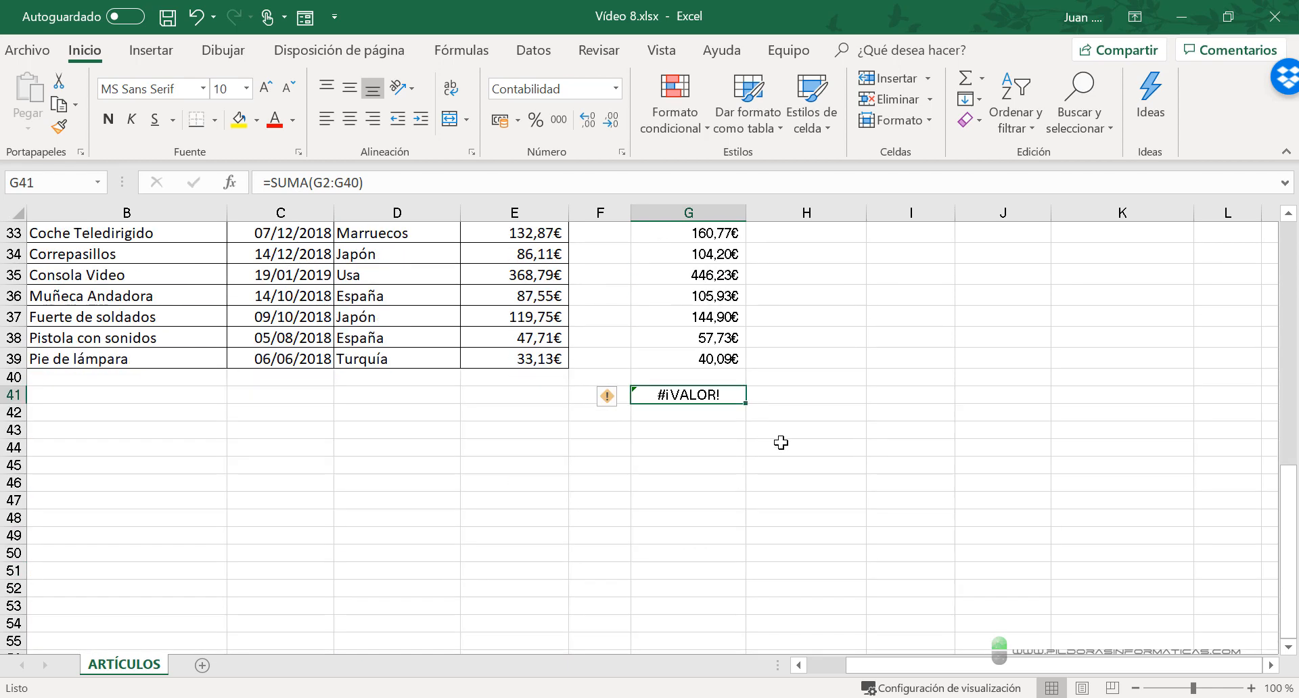
scroll(780, 460, up, 8)
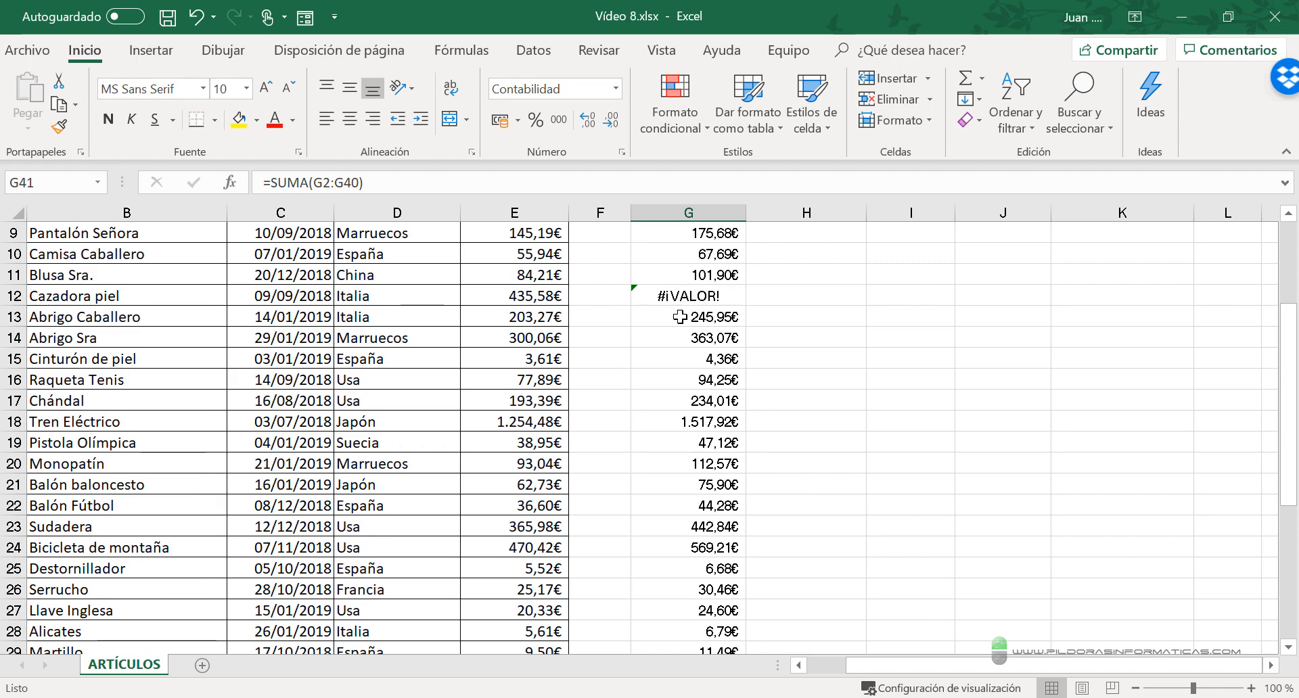
scroll(776, 402, up, 3)
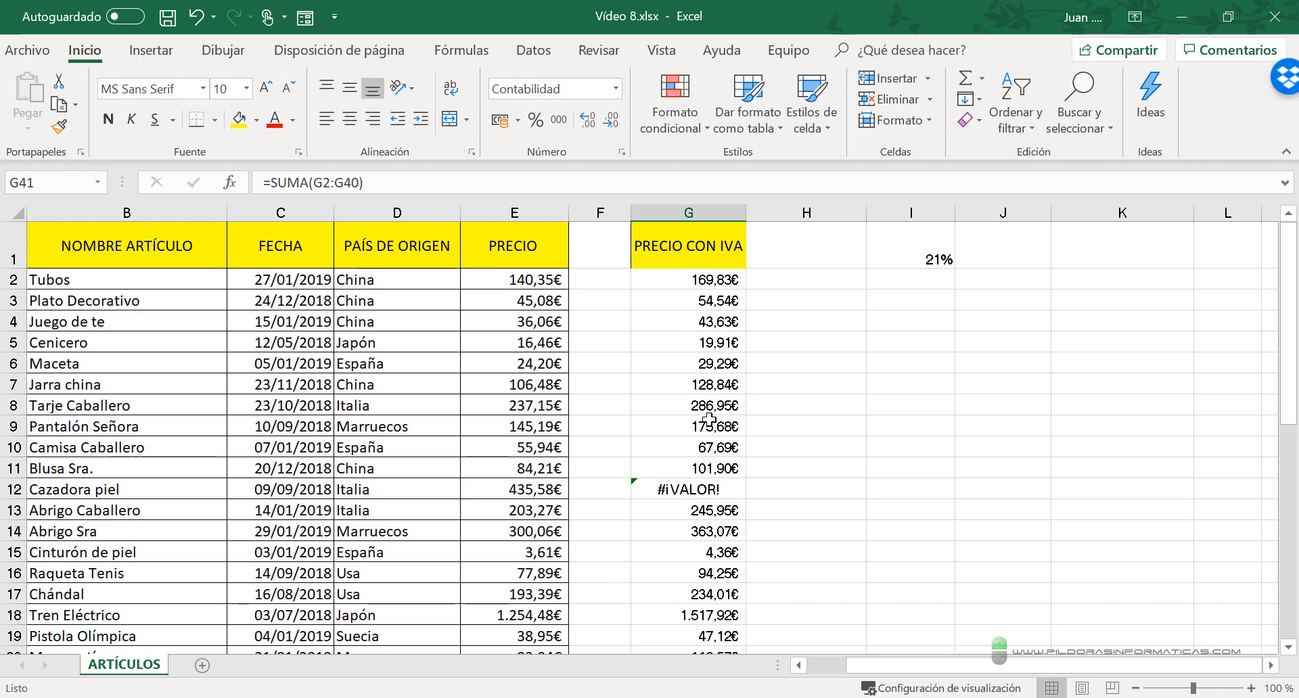
scroll(735, 551, down, 10)
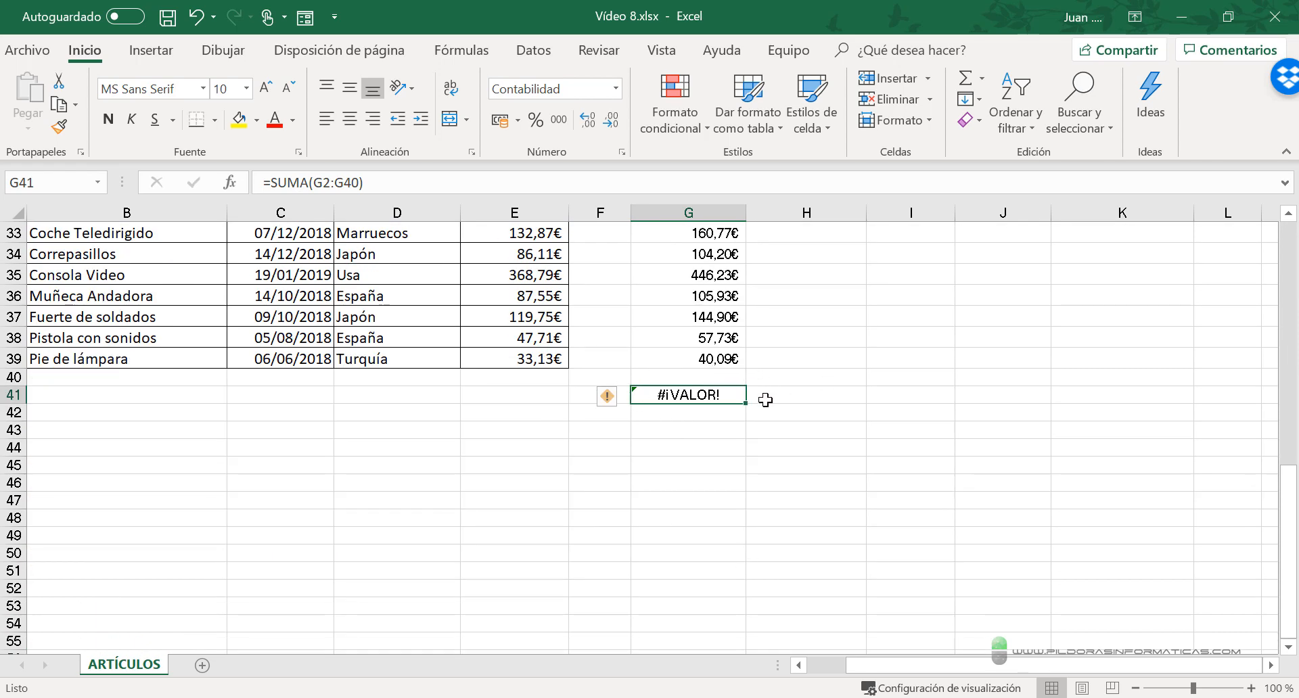
scroll(773, 403, up, 8)
scroll(778, 389, down, 5)
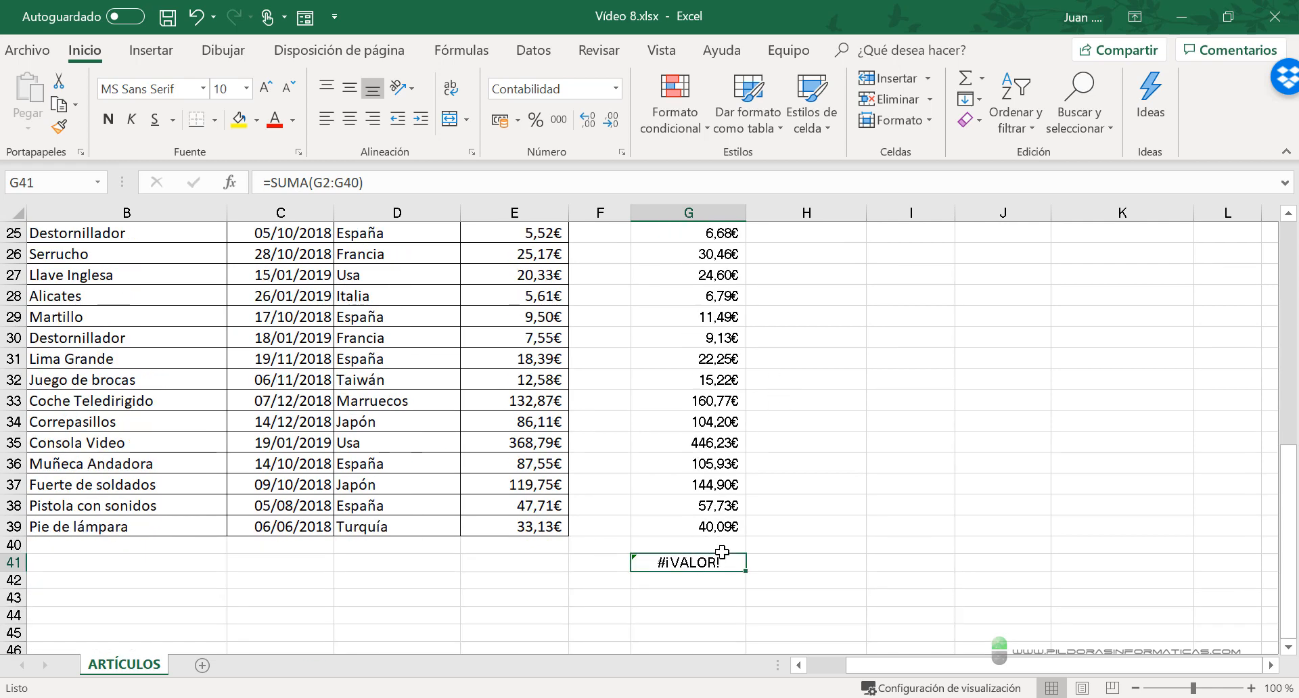
scroll(711, 547, up, 8)
- Inspect the formula in G12 and the sum formula in G41 that depends on it
drag(673, 486, 688, 478)
click(689, 484)
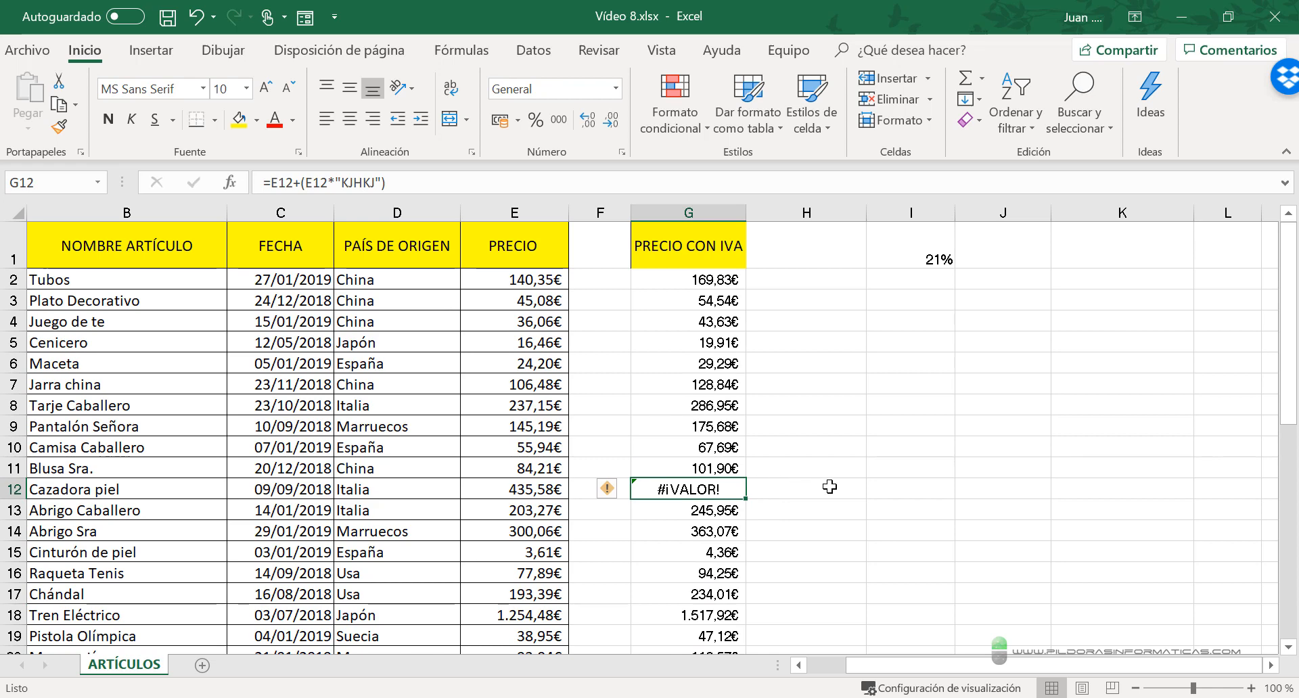
scroll(830, 487, down, 8)
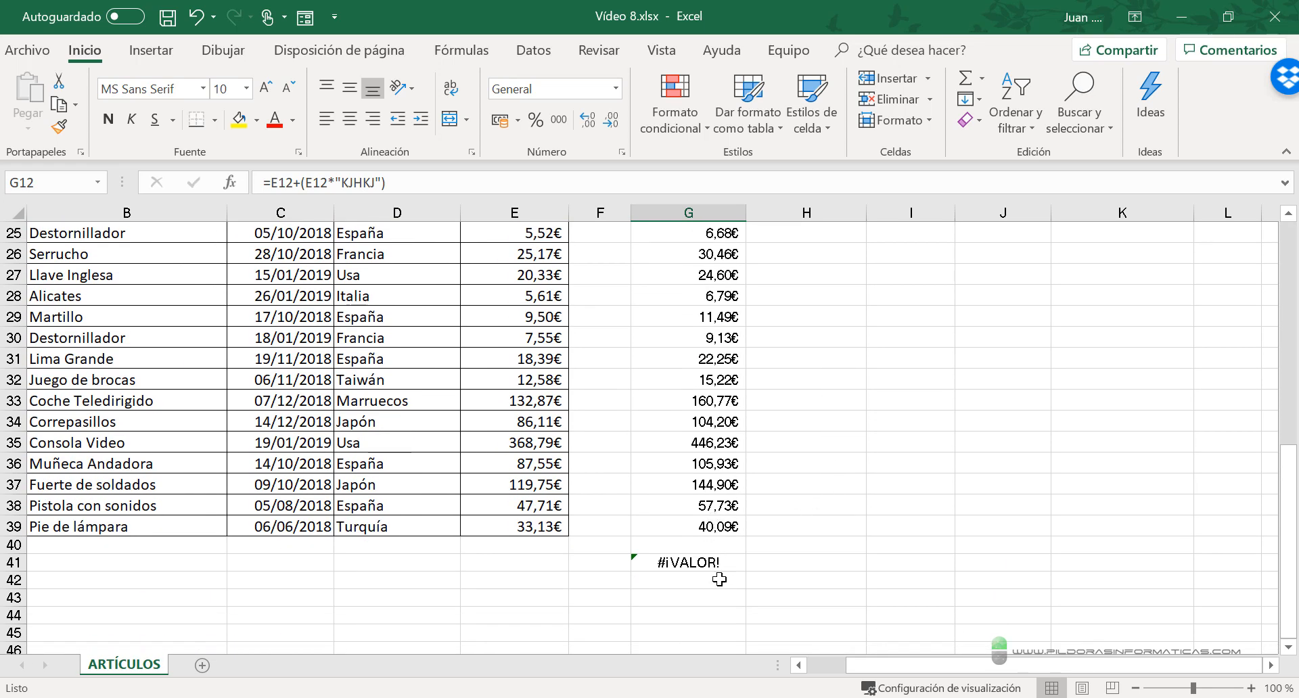
click(717, 560)
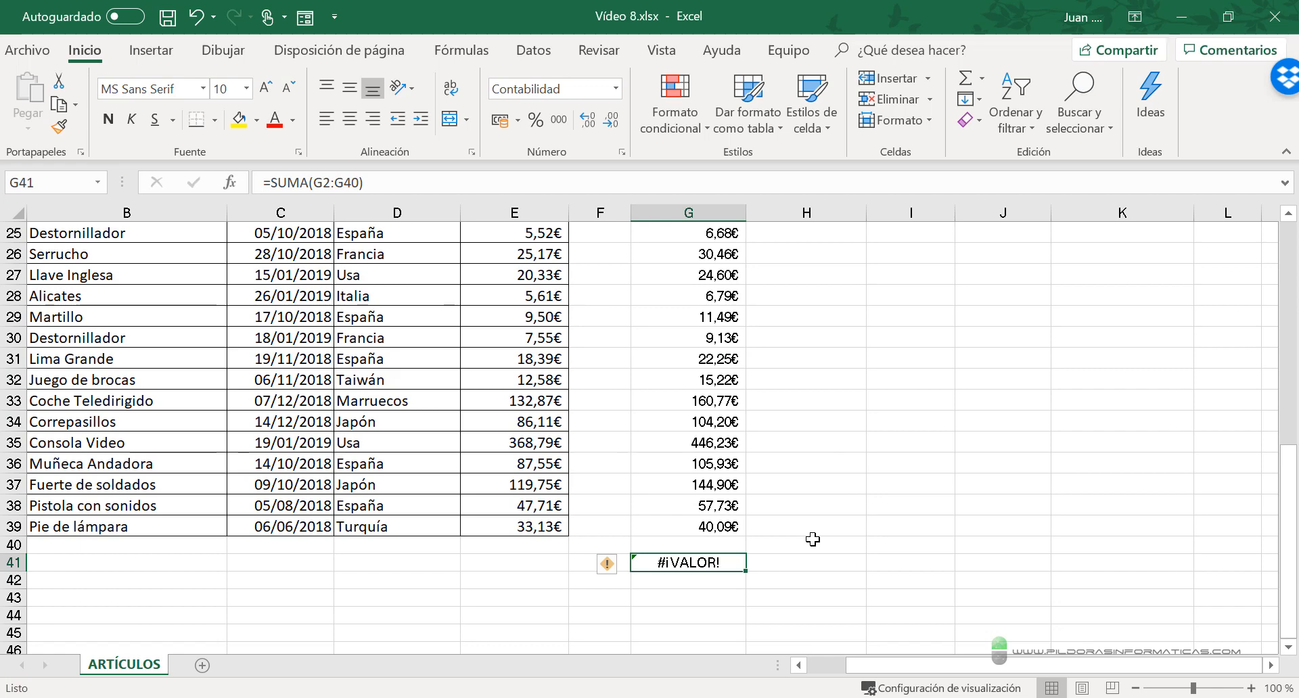
scroll(827, 539, up, 8)
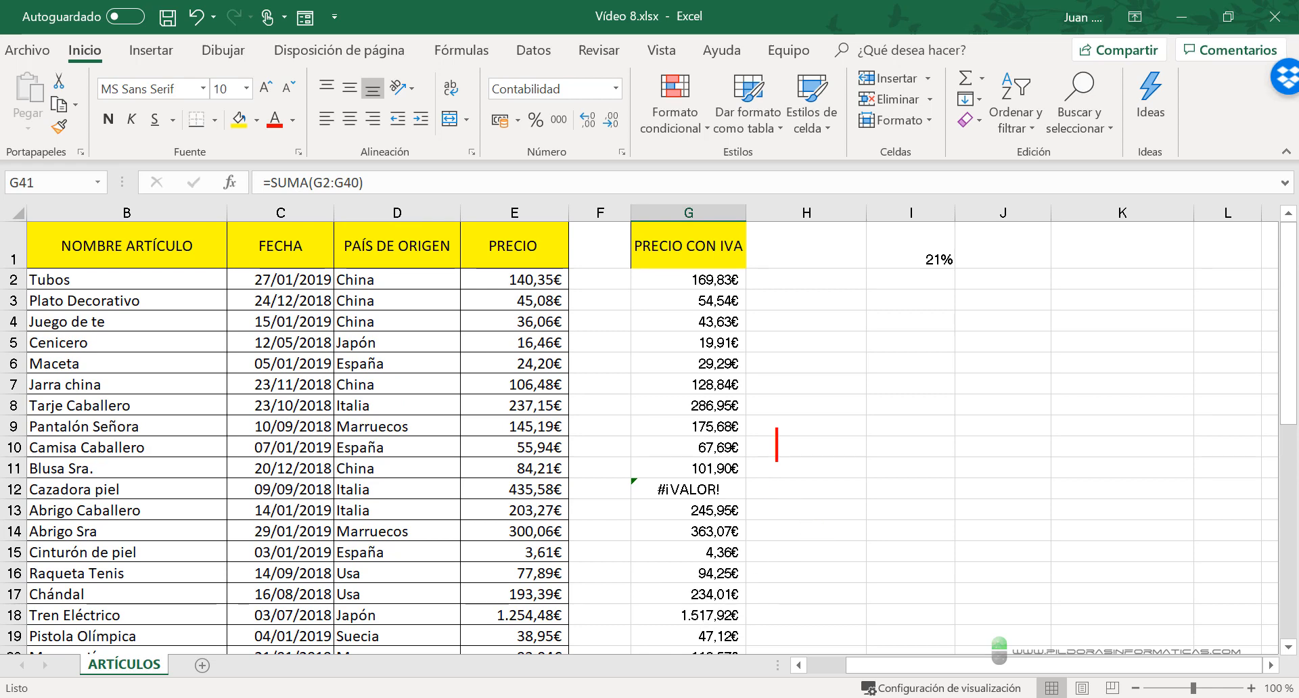
text(AGREGA)
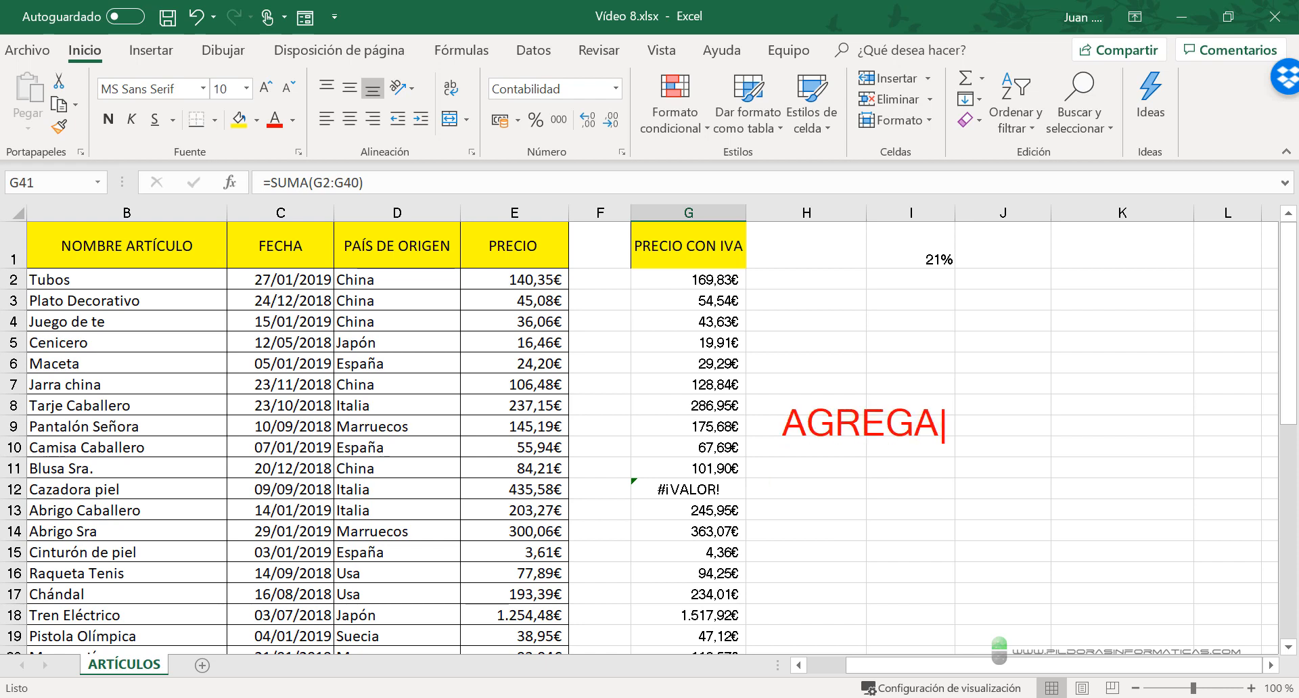
text(R)
mouse_move(775, 444)
mouse_down()
mouse_move(910, 419)
mouse_move(974, 446)
mouse_up()
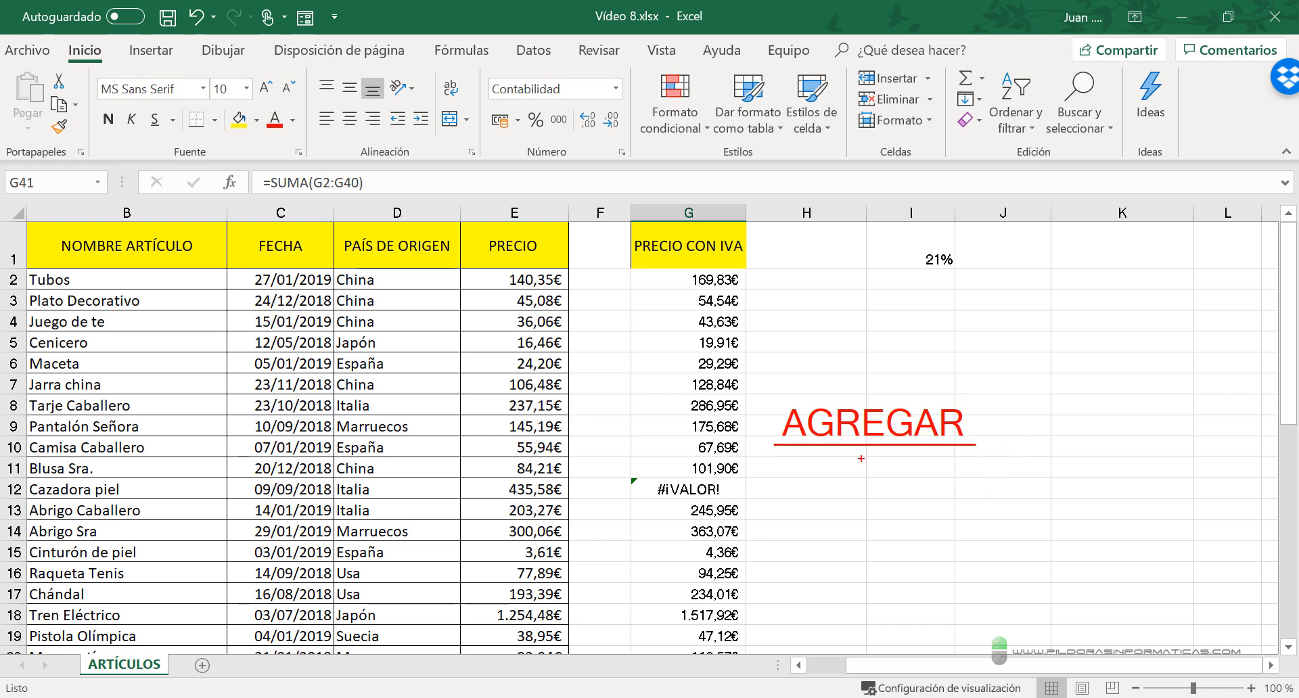
drag(891, 395, 954, 311)
key(Escape)
- Clear the sum formula from G41 and start an AGREGAR function in that cell
scroll(819, 560, down, 11)
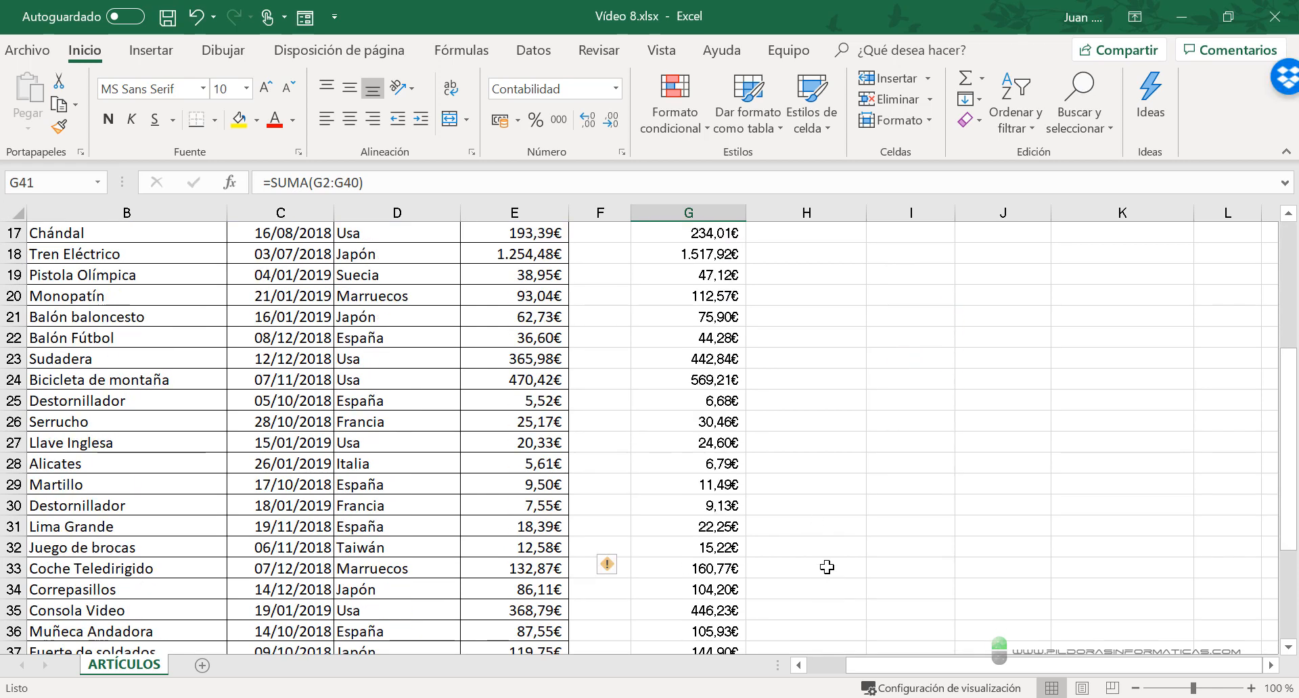
key(Delete)
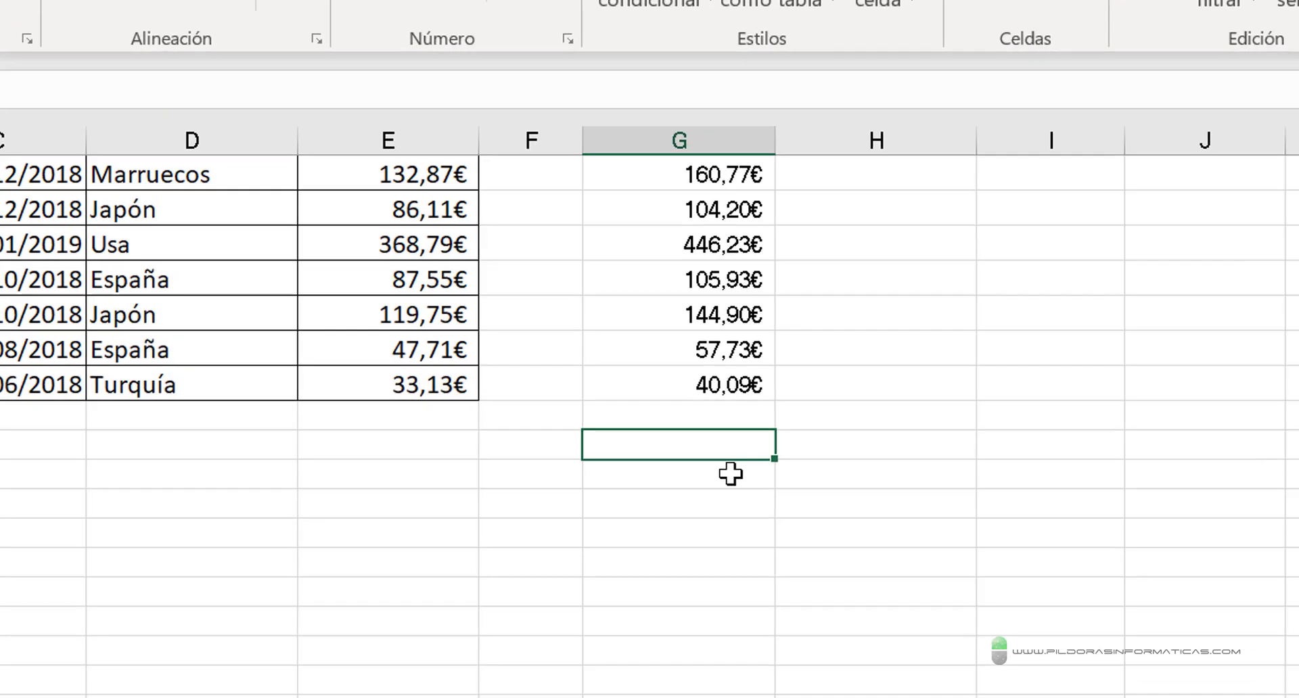
text(=)
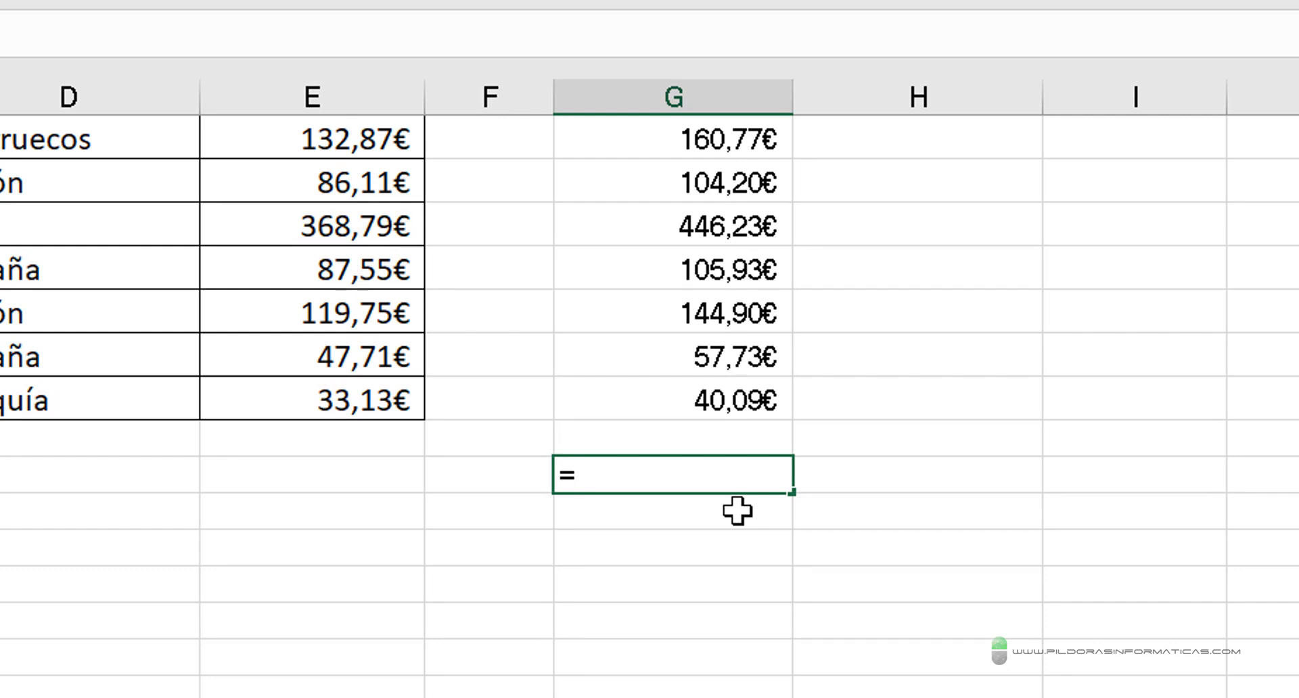
text(AGREGA)
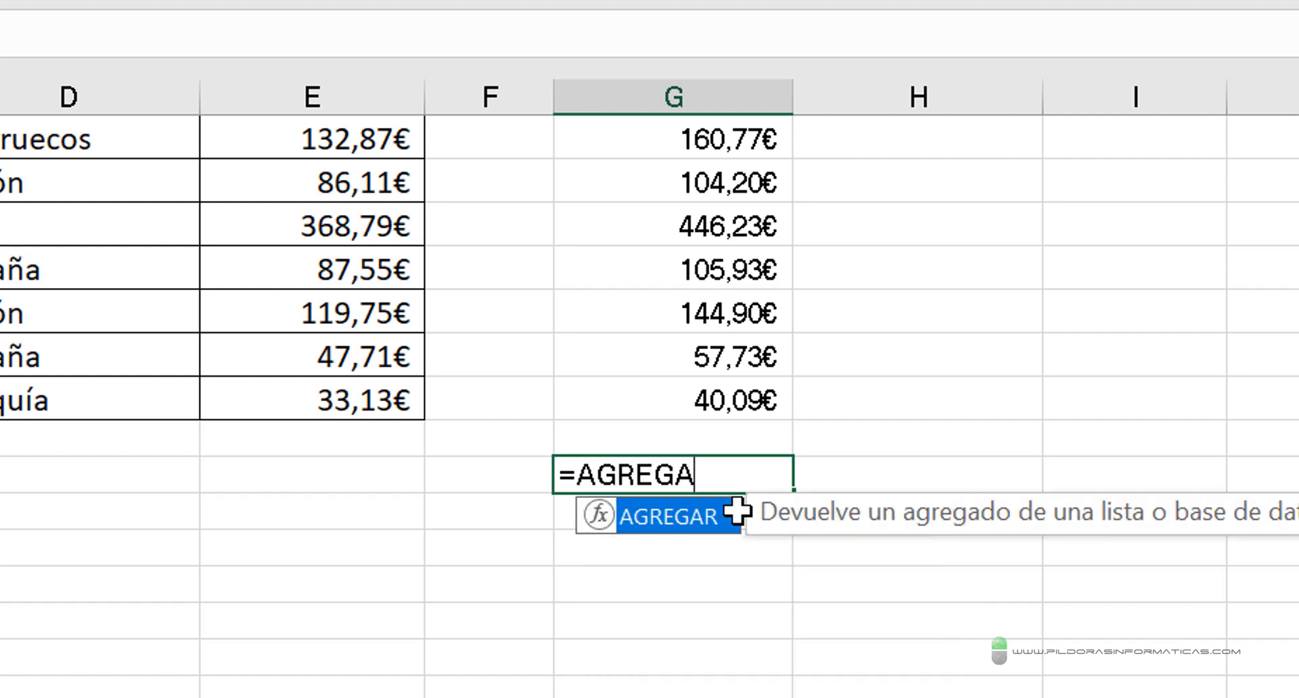
double_click(737, 512)
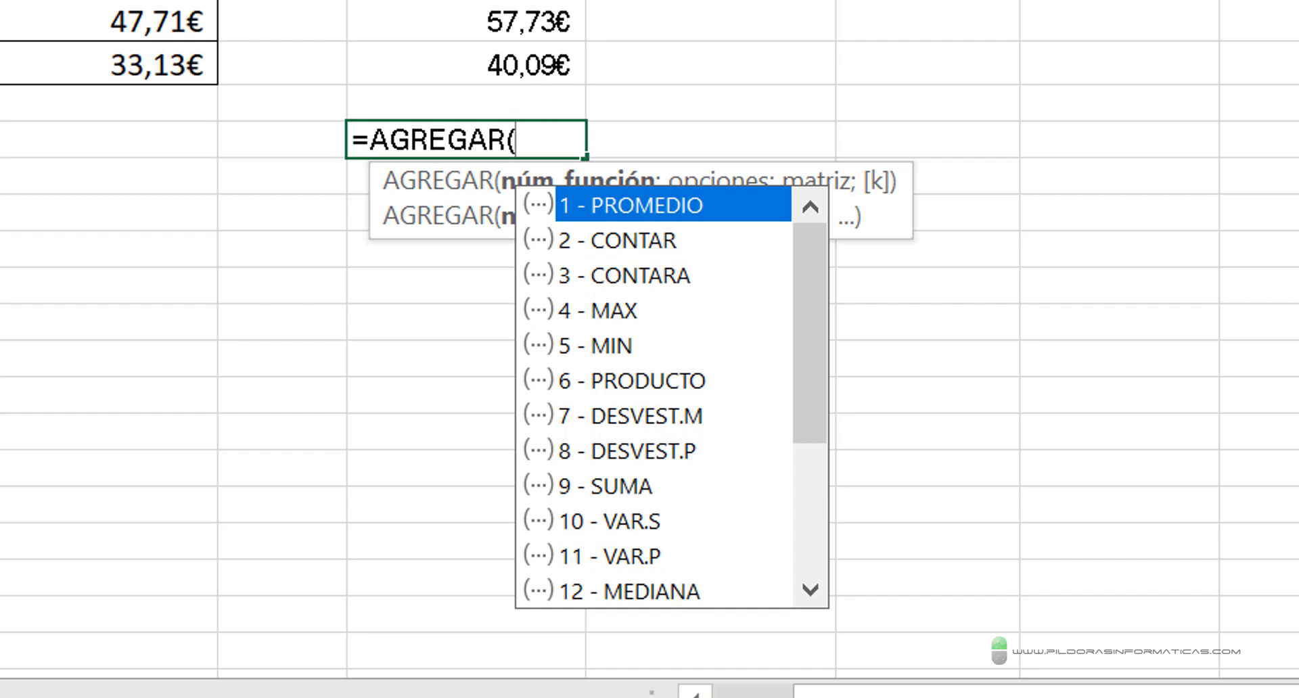
key(Down)
key(Down)
key(Down)
key(Down)
key(Down)
key(Down)
key(Down)
key(Down)
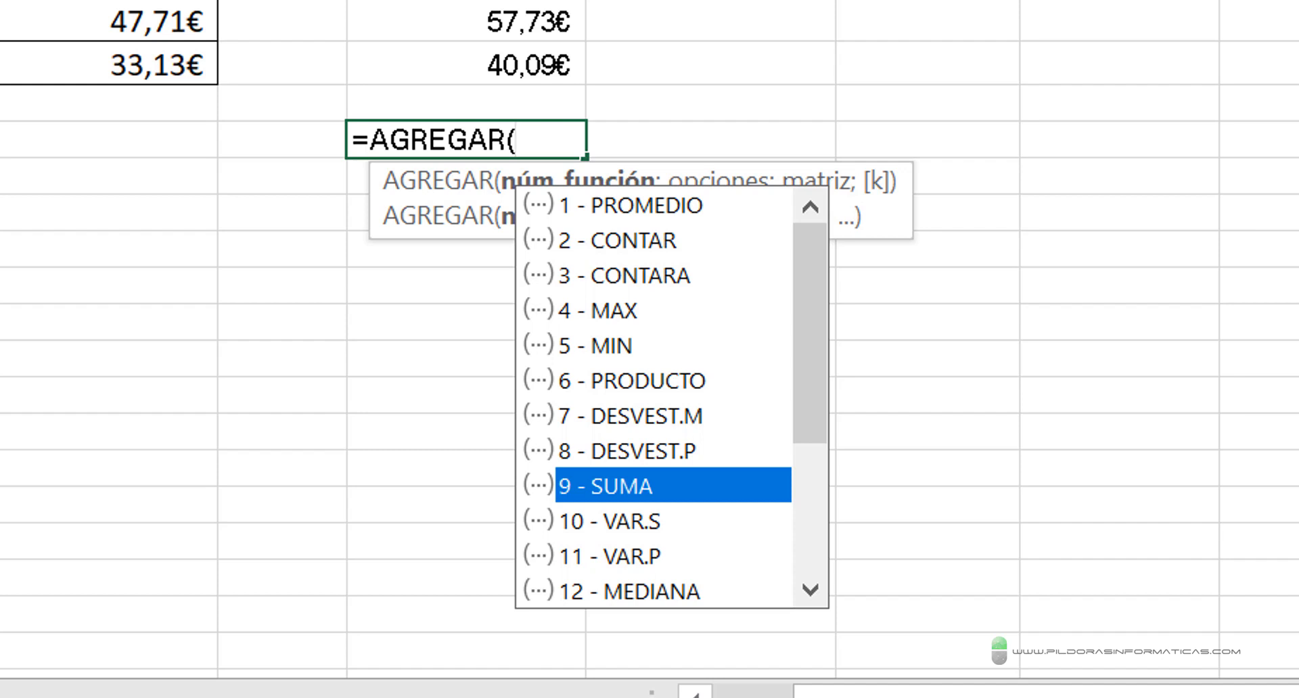
key(Tab)
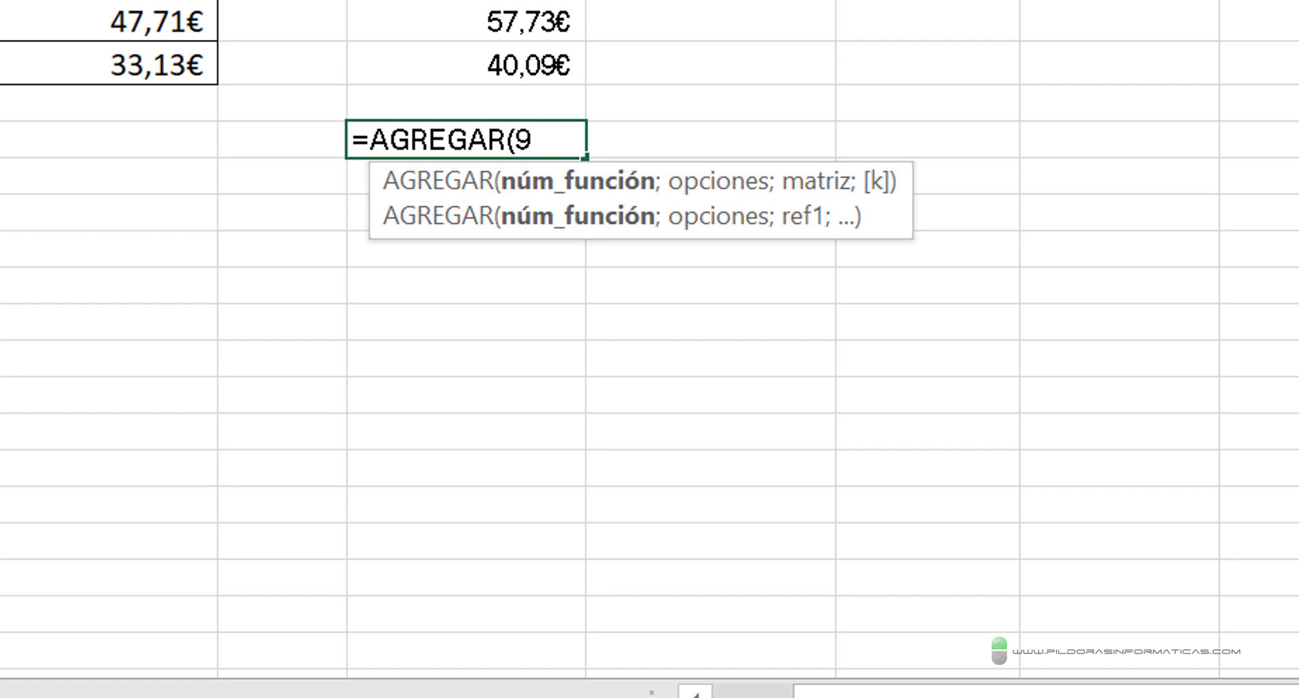
key(BackSpace)
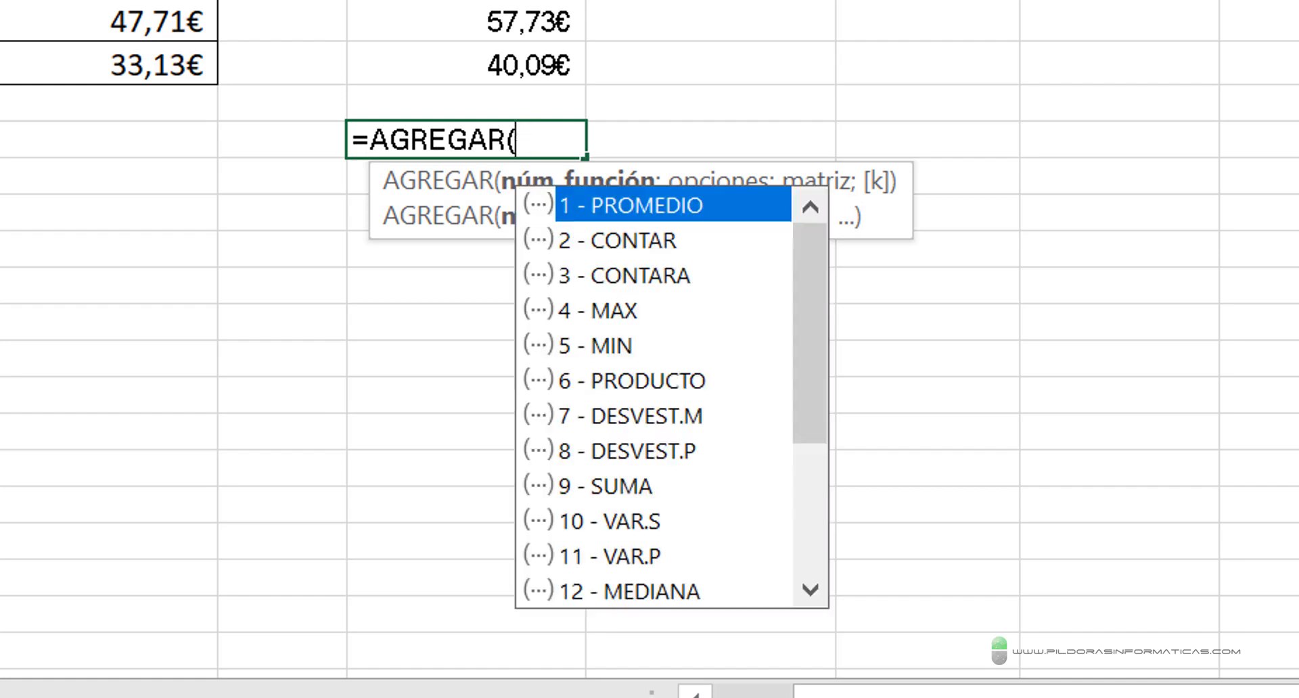
text(()
key(BackSpace)
- Set the function number argument of AGREGAR in G41 to 9 - SUMA
key(Down)
key(Down)
key(Down)
key(Down)
key(Down)
key(Down)
key(Down)
key(Down)
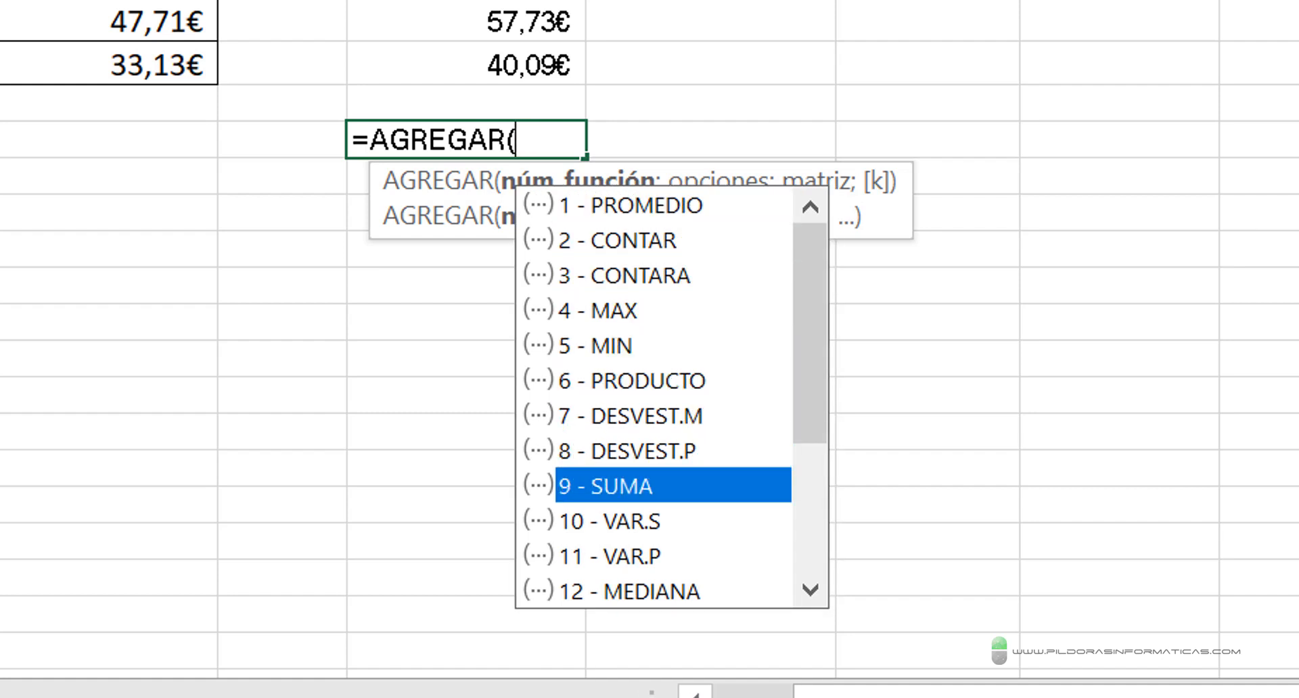
key(Tab)
text(;)
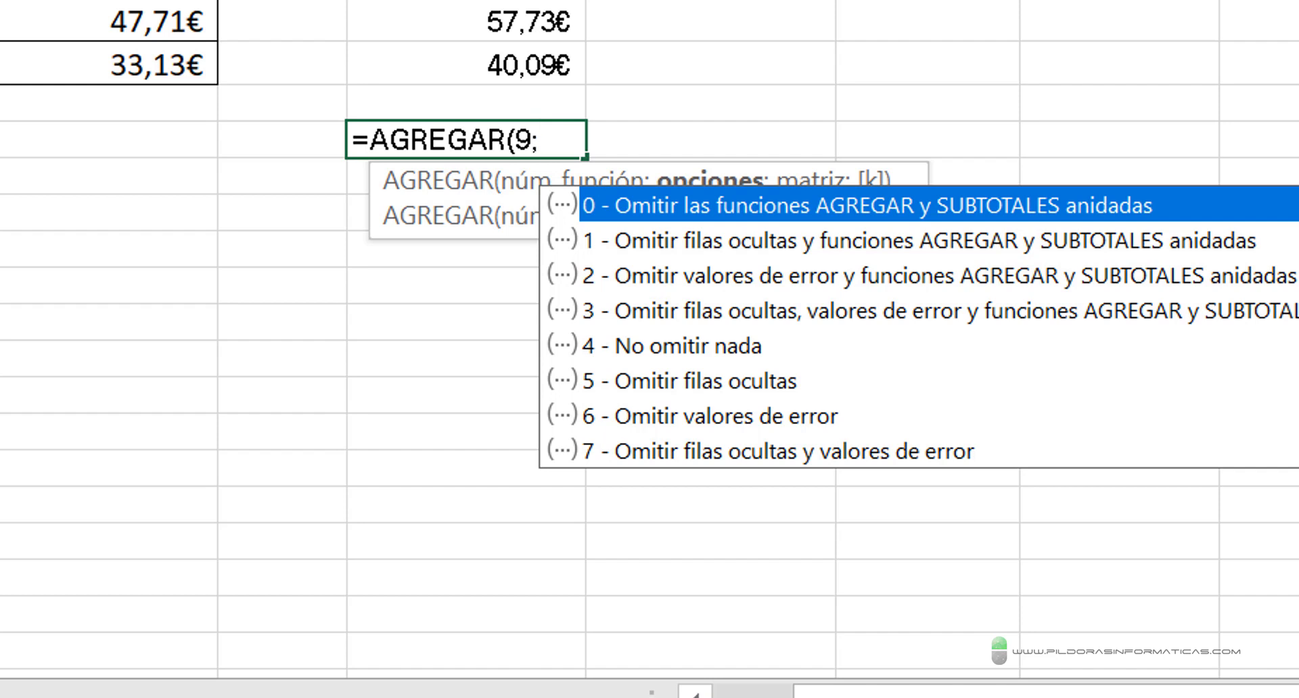
key(Down)
key(Down)
key(Down)
key(Down)
key(Down)
key(Down)
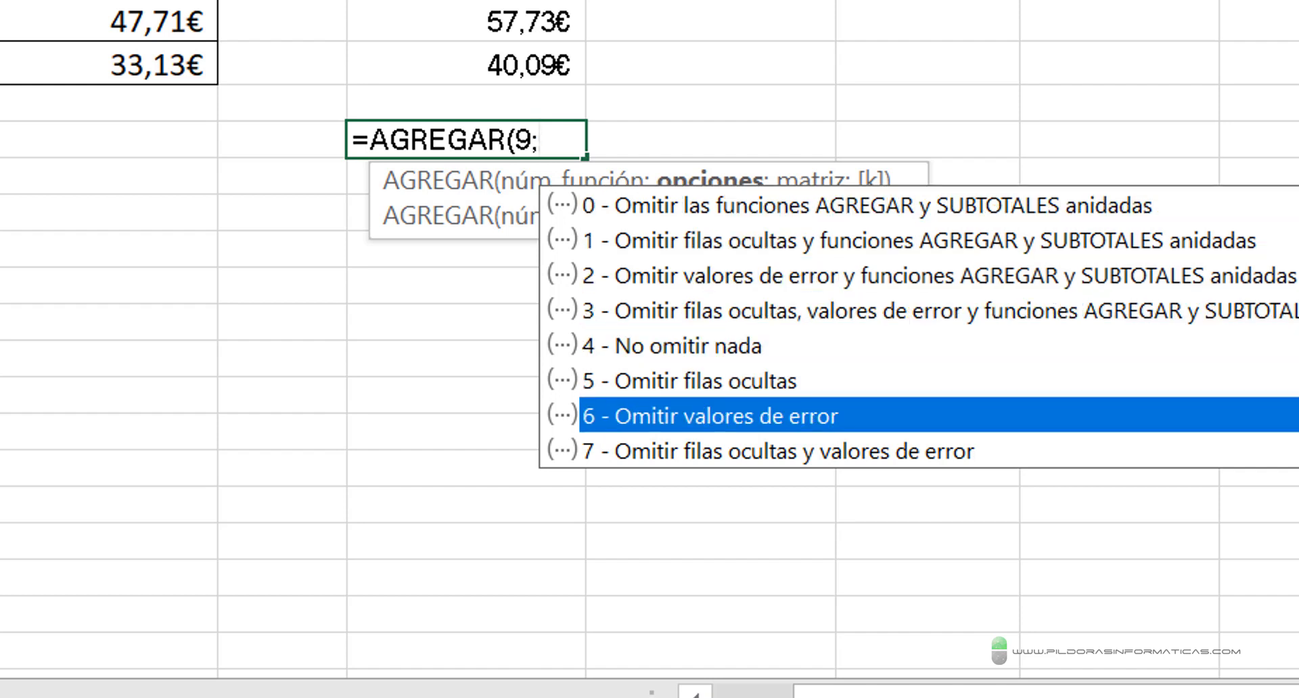
key(Up)
key(Up)
key(Up)
key(Up)
key(Up)
key(Up)
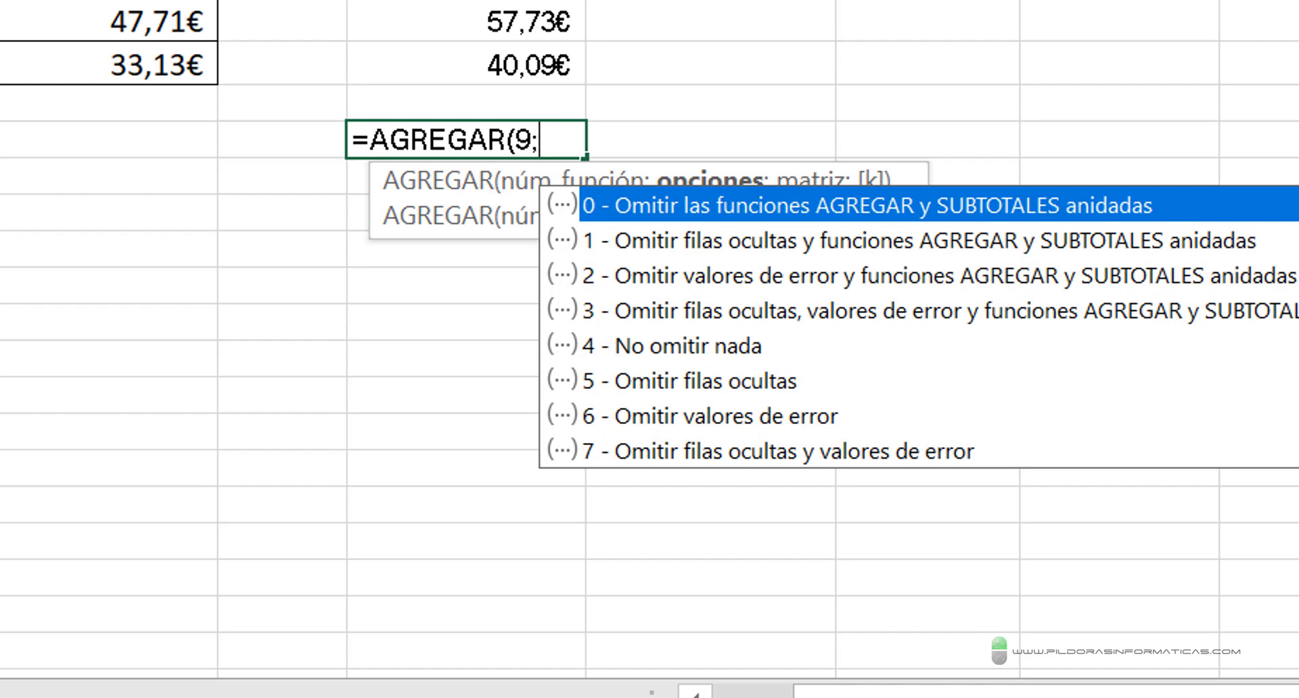
- Set the options argument of AGREGAR in G41 to 6 - Omitir valores de error
key(Down)
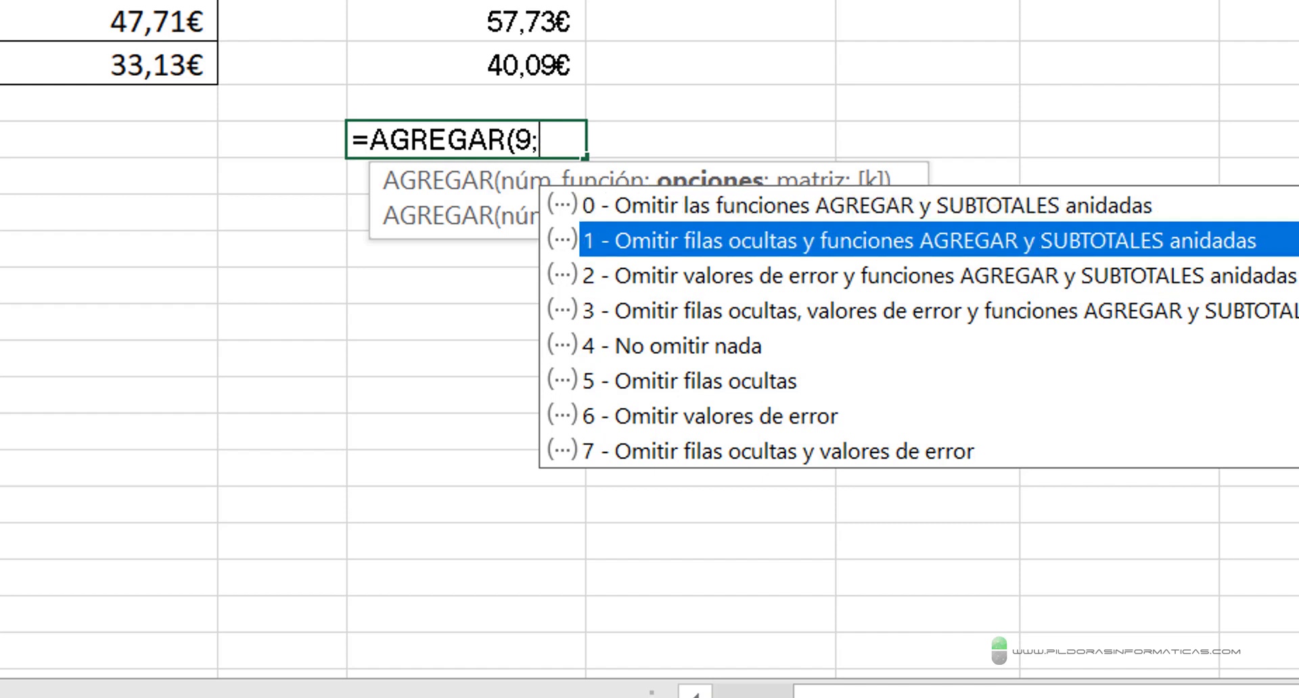
key(Down)
key(Down)
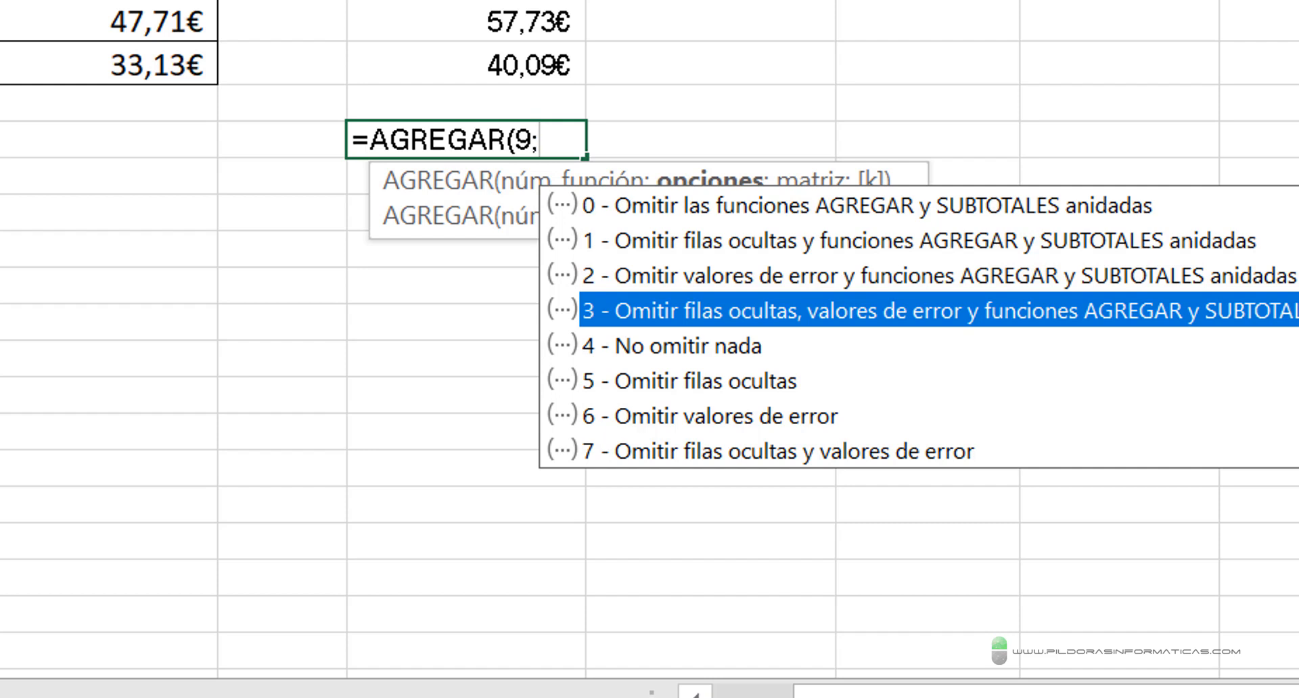
key(Down)
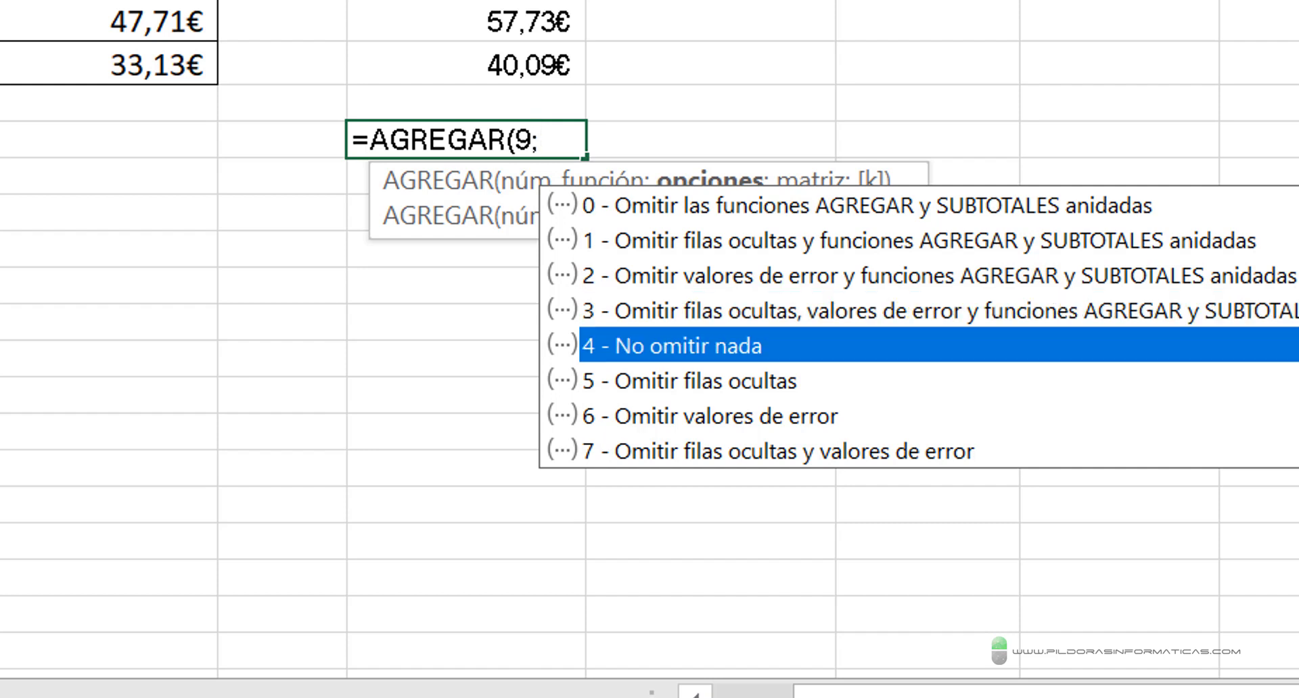
key(Down)
key(Down)
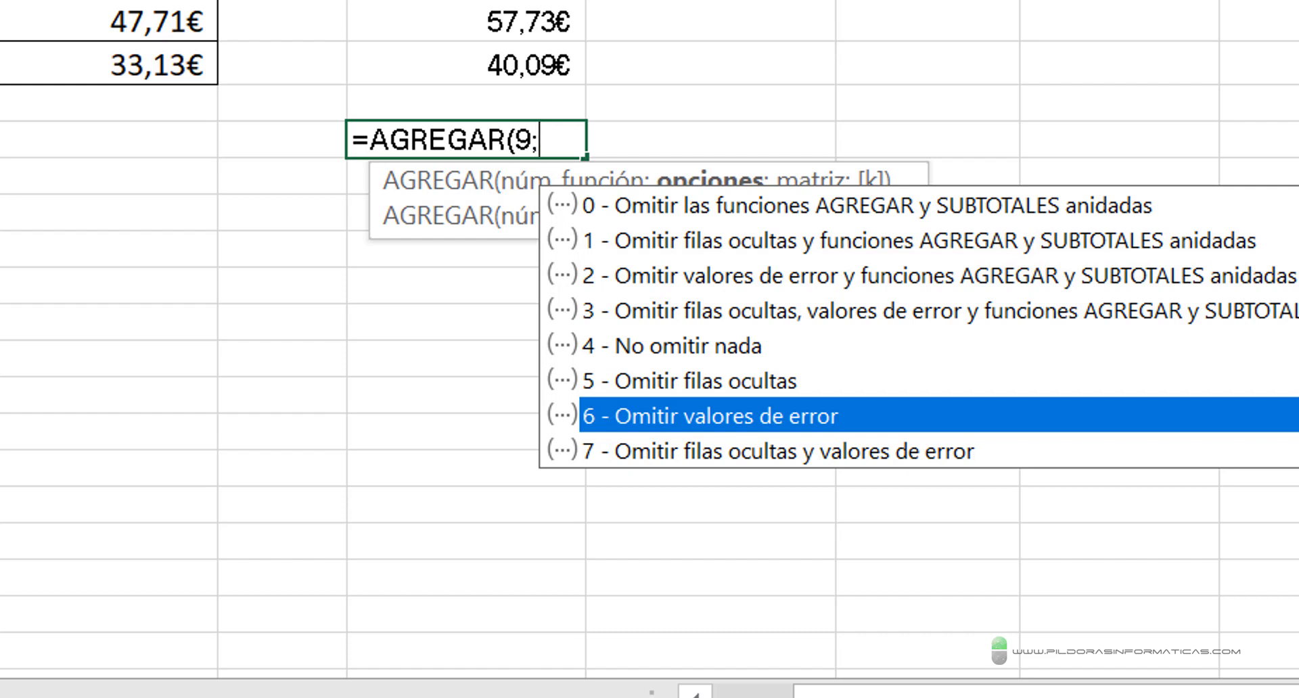
key(Tab)
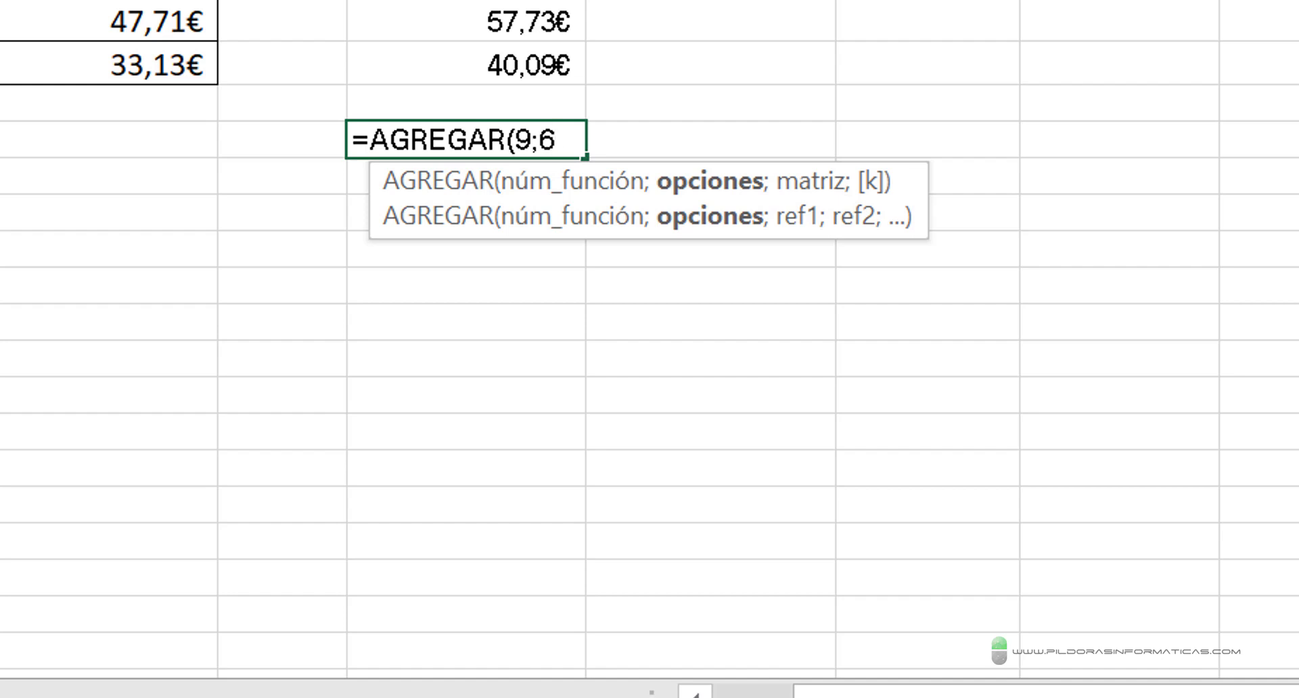
text(;)
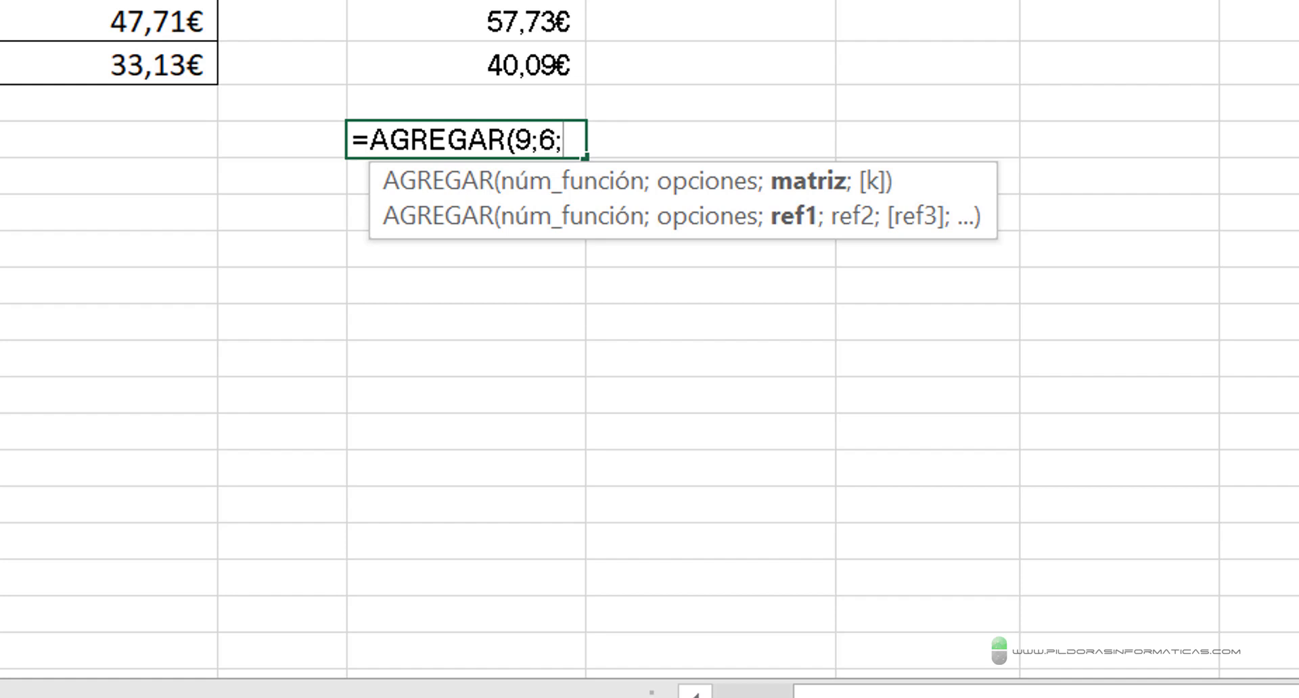
- Complete the G41 formula with the range G2:G40, entering =AGREGAR(9;6;G2:G40), and select the cell to check it
text(G2:G40)
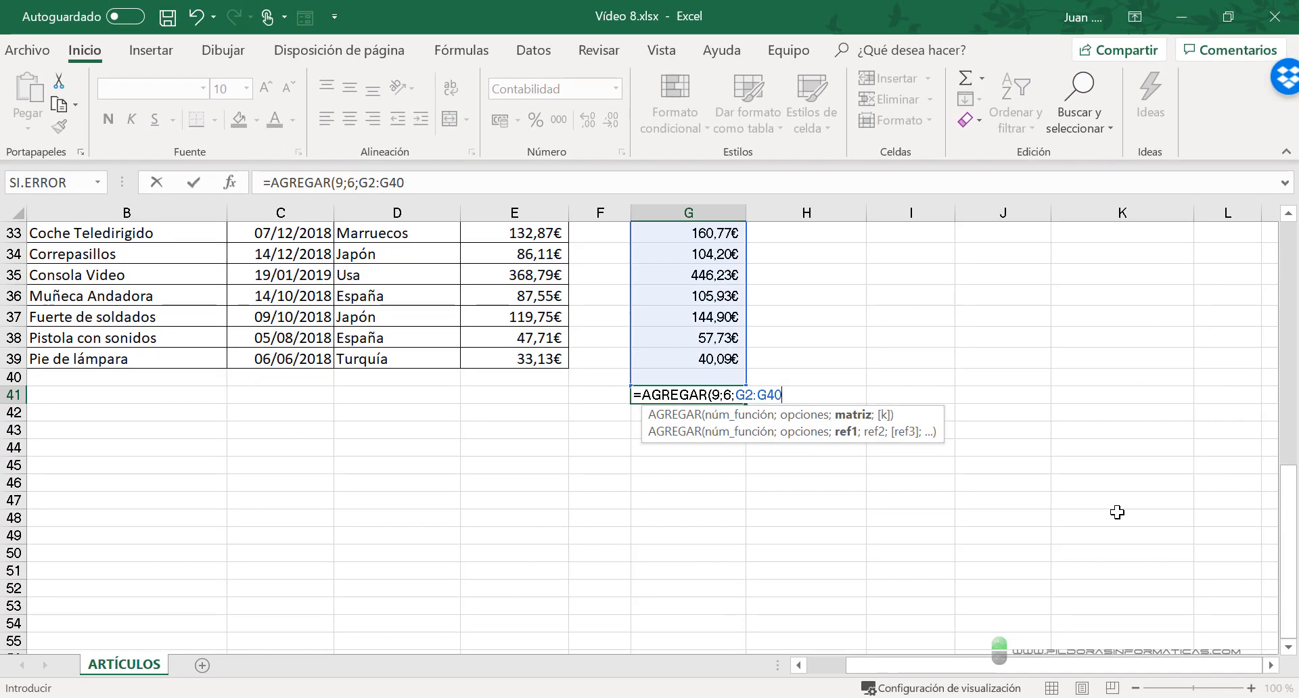
text())
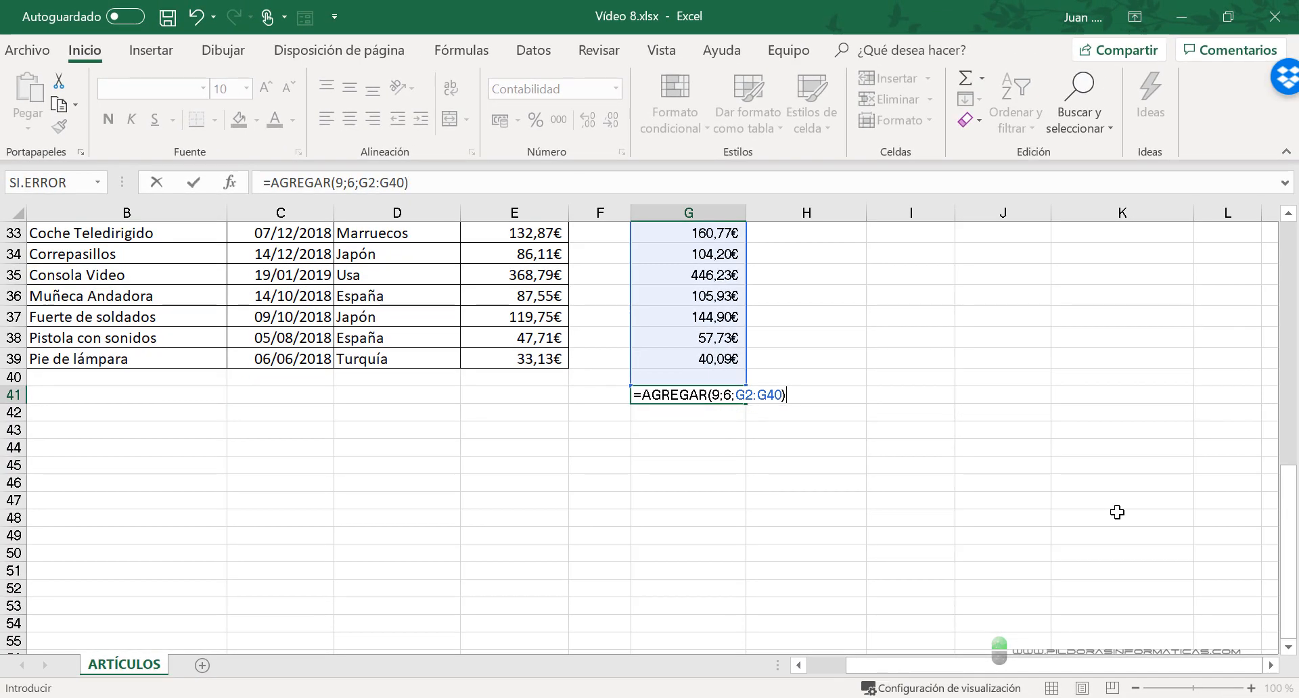
key(Return)
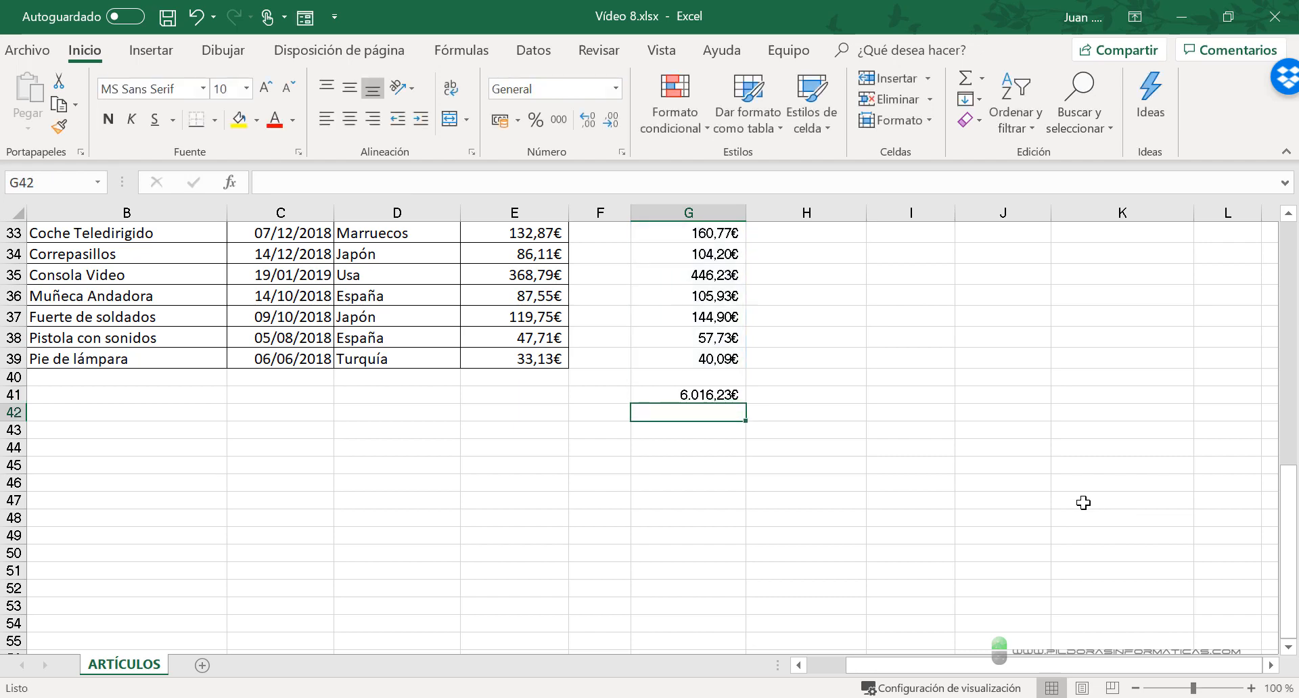
click(707, 393)
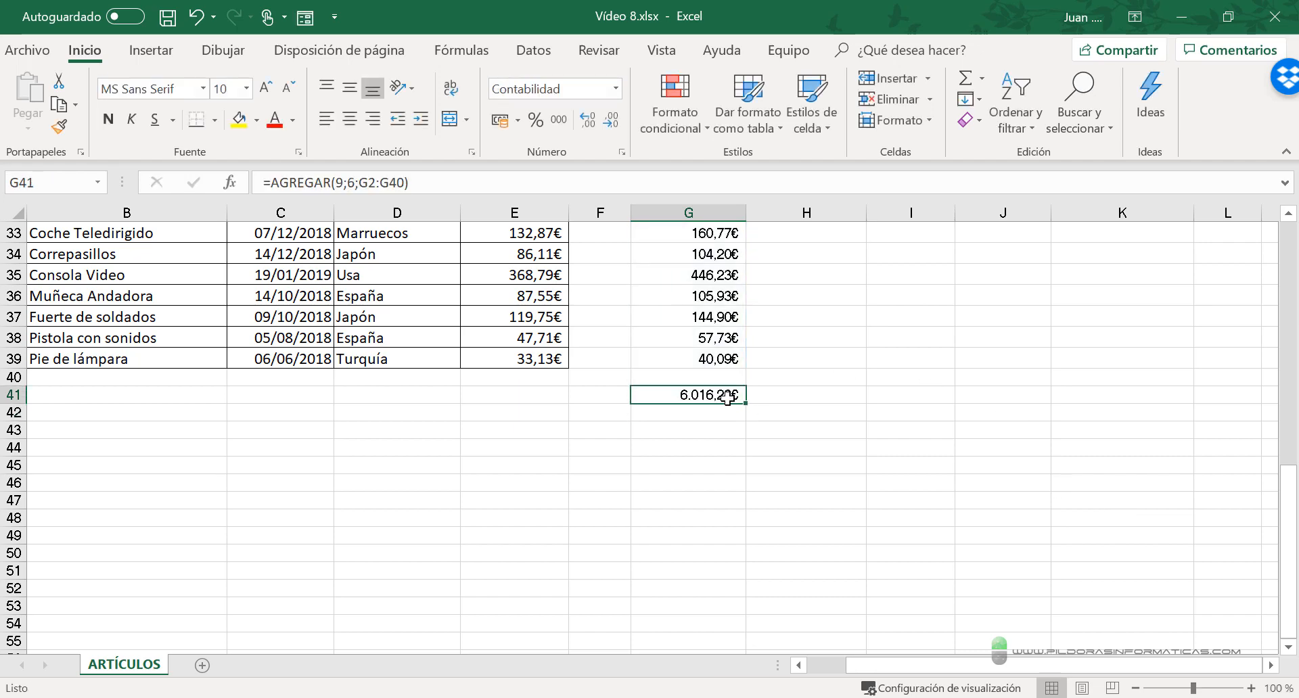
- Examine the PRECIO CON IVA column, including the error in G12, against the AGREGAR total in G41
scroll(707, 393, up, 10)
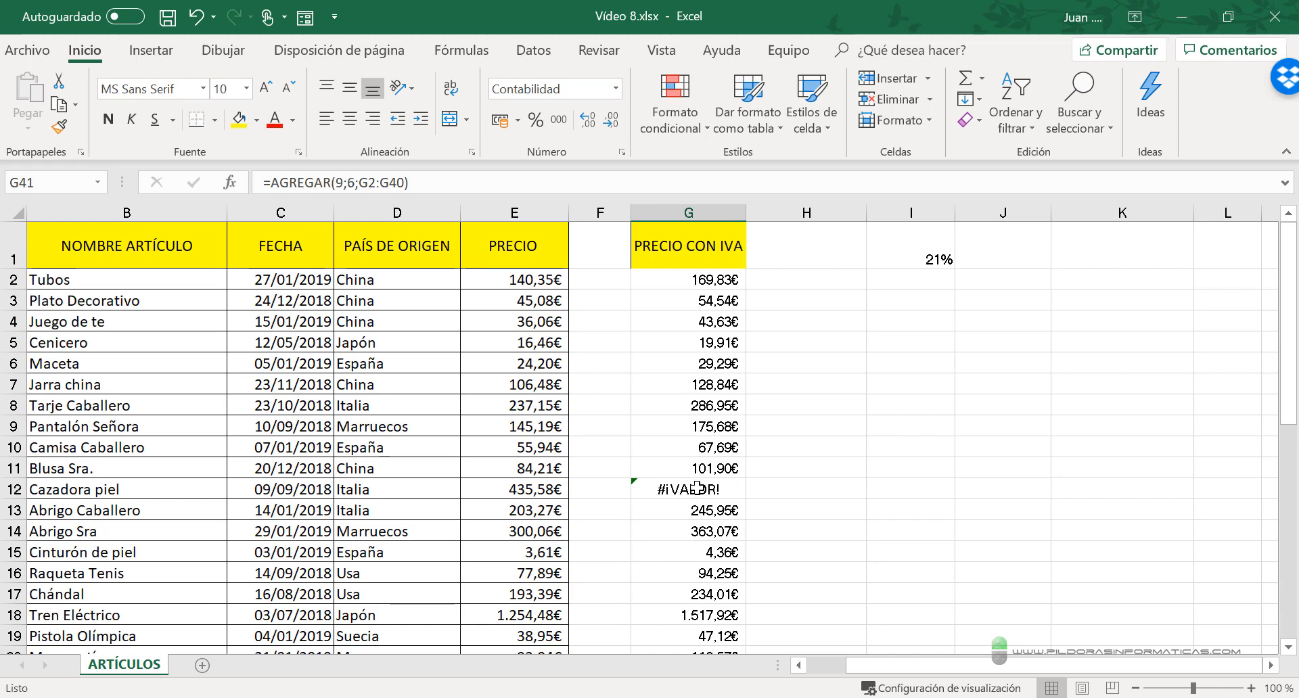
scroll(715, 341, down, 11)
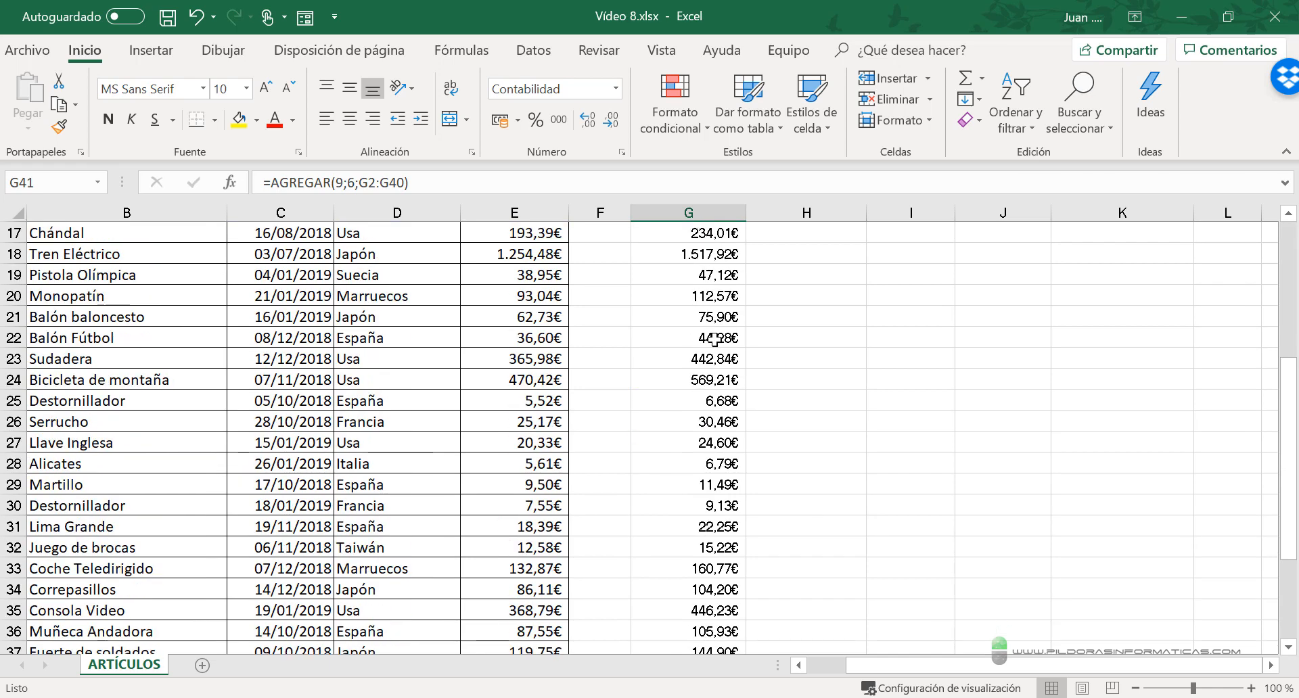
scroll(720, 412, up, 8)
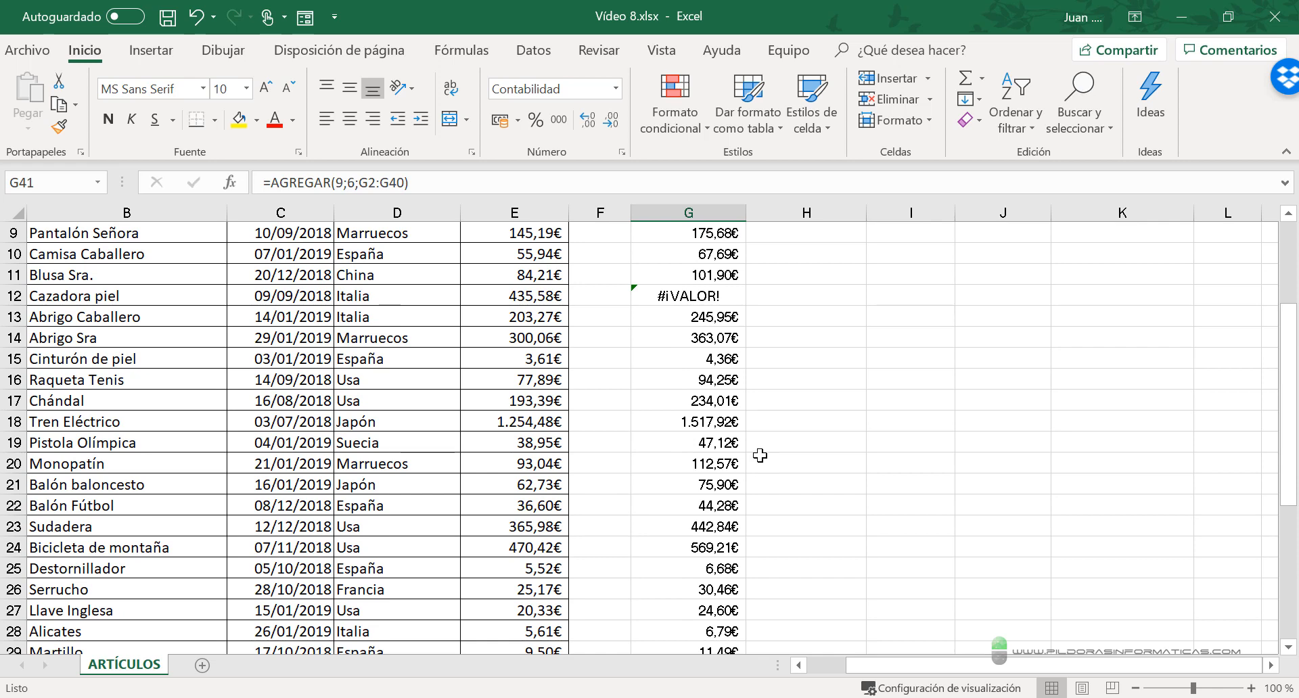
scroll(778, 501, down, 5)
scroll(712, 572, down, 3)
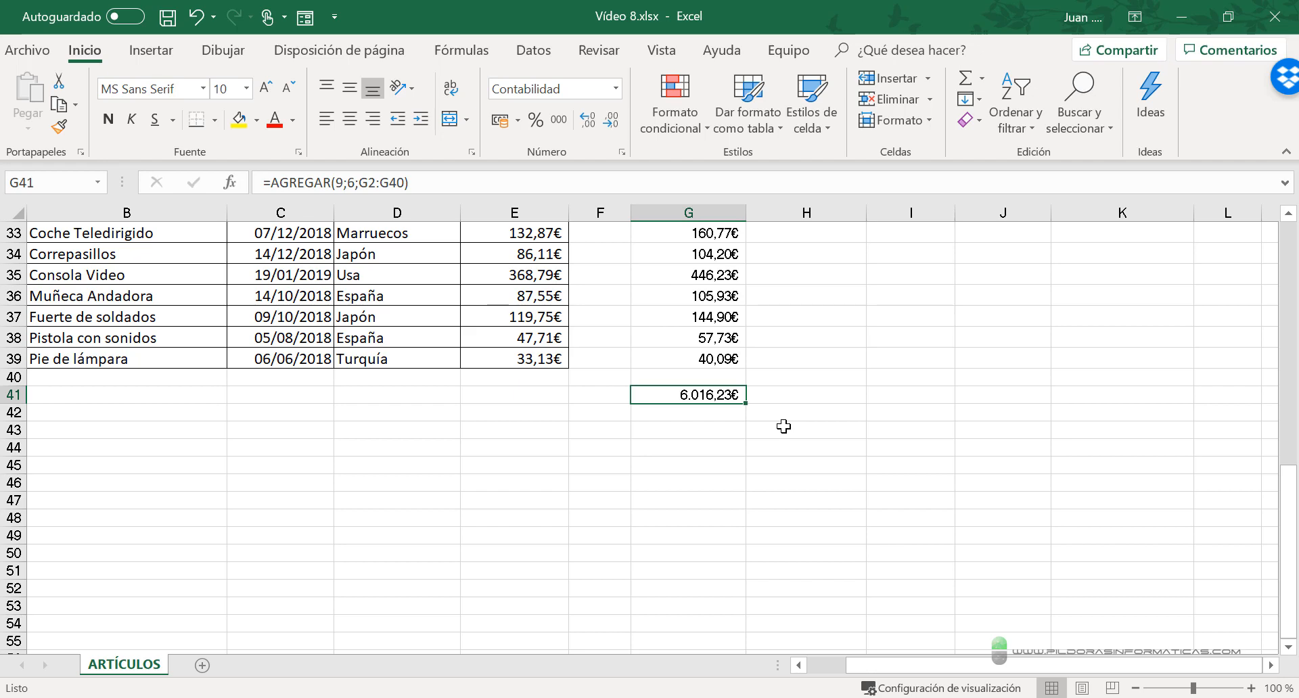
scroll(783, 426, up, 8)
scroll(785, 425, down, 6)
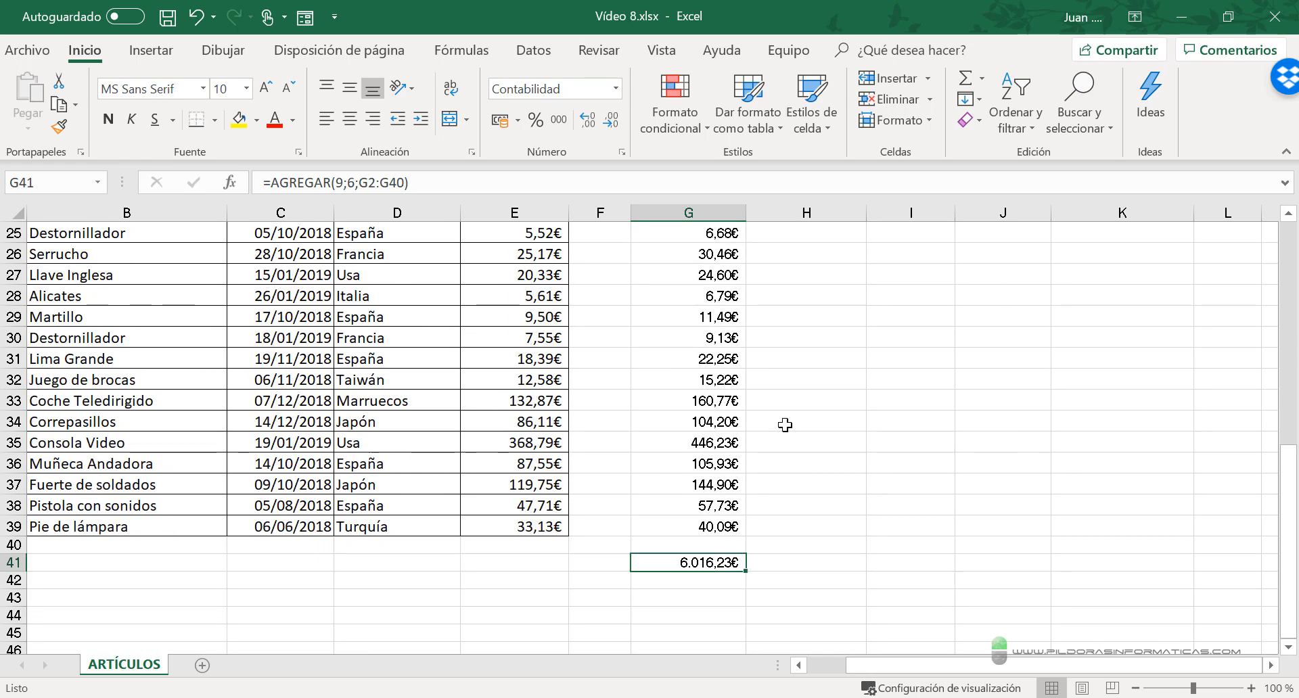
scroll(785, 425, down, 5)
scroll(785, 425, up, 3)
- Clear G41 and start a new AGREGAR formula there with function number 1 - PROMEDIO
key(Delete)
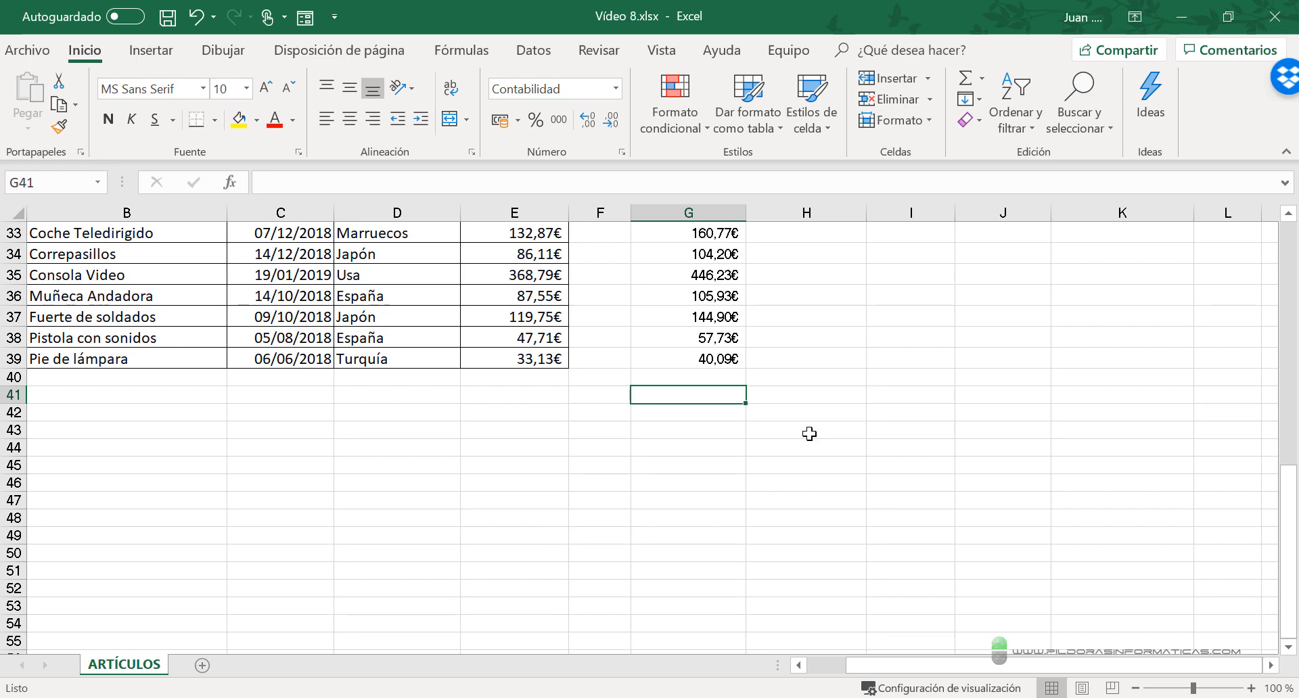
scroll(778, 438, up, 11)
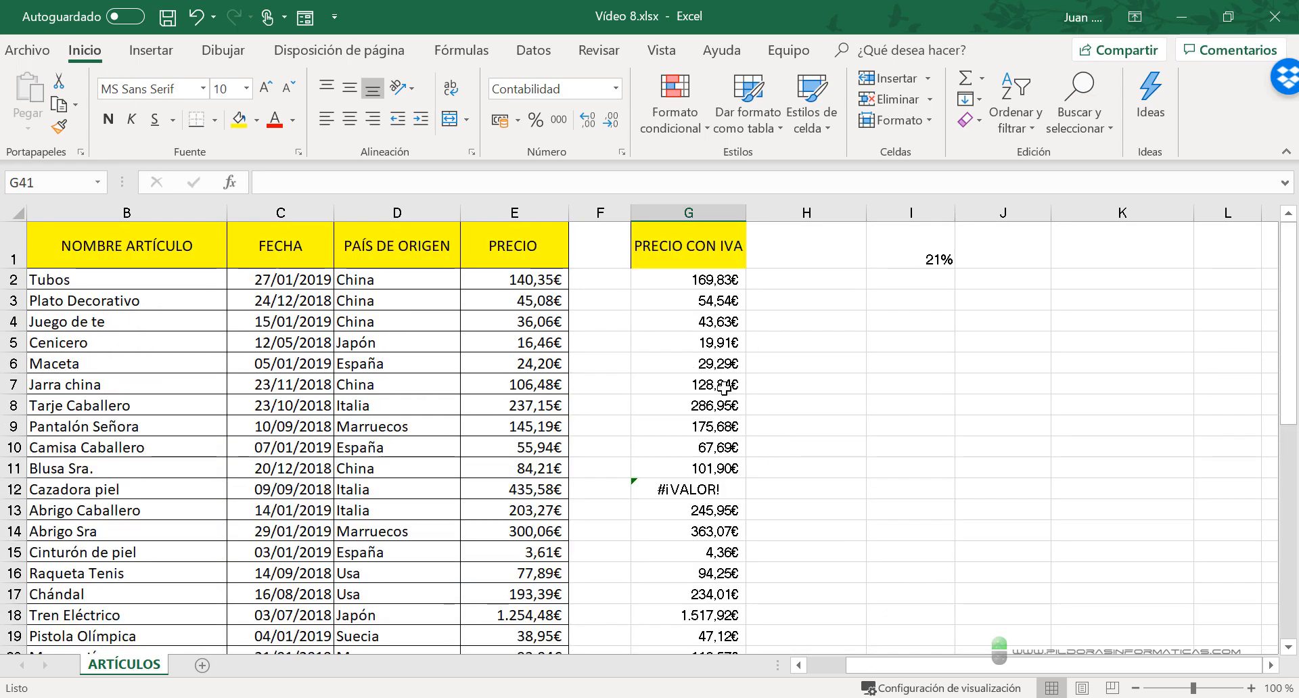
scroll(727, 594, down, 8)
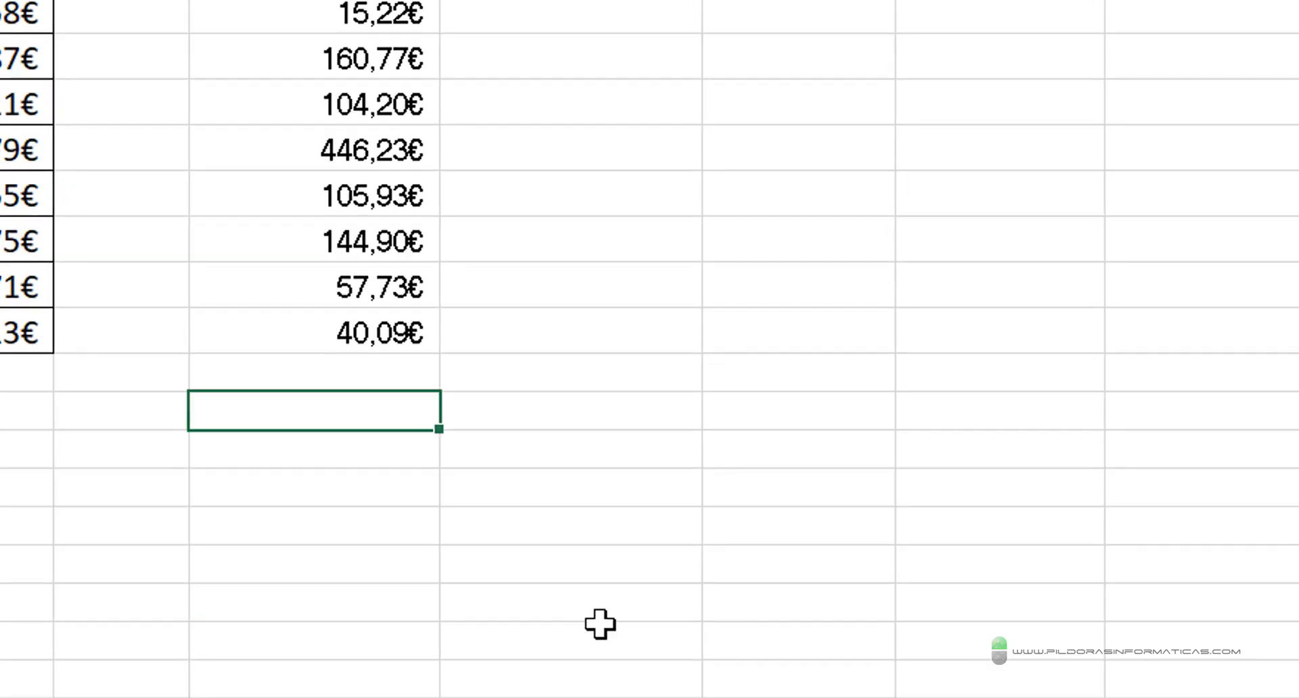
text(=)
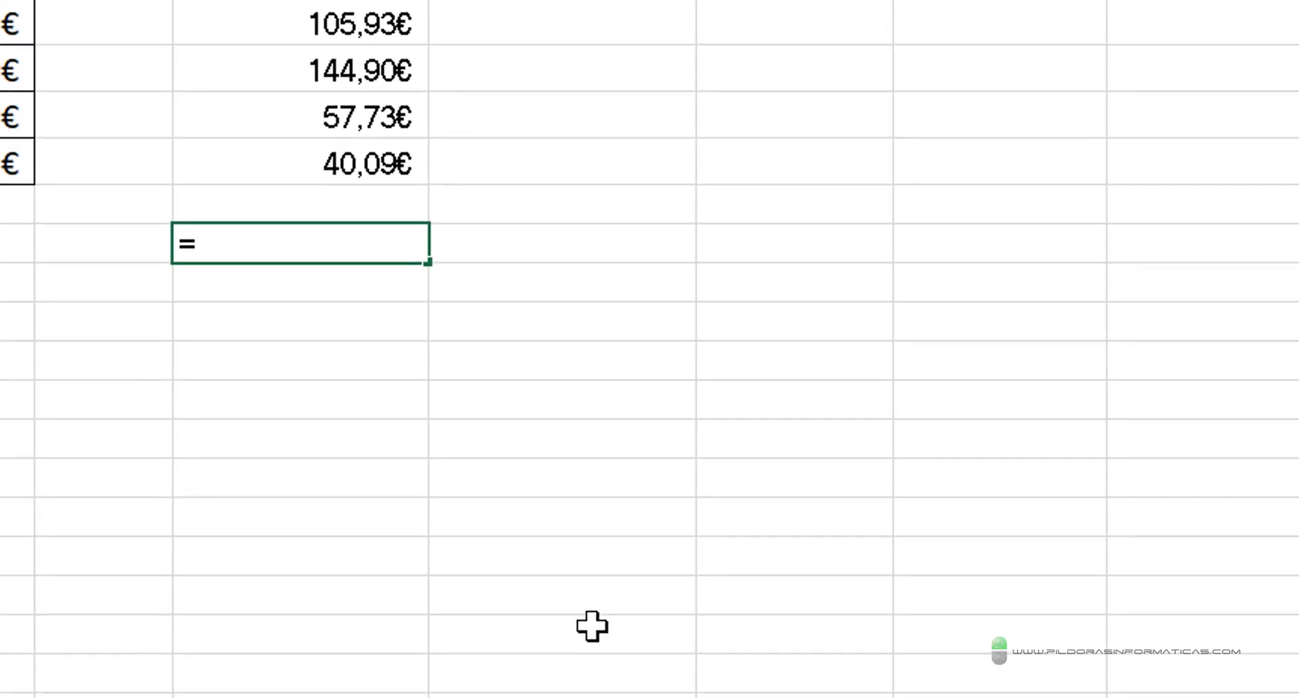
text(AGREGAR()
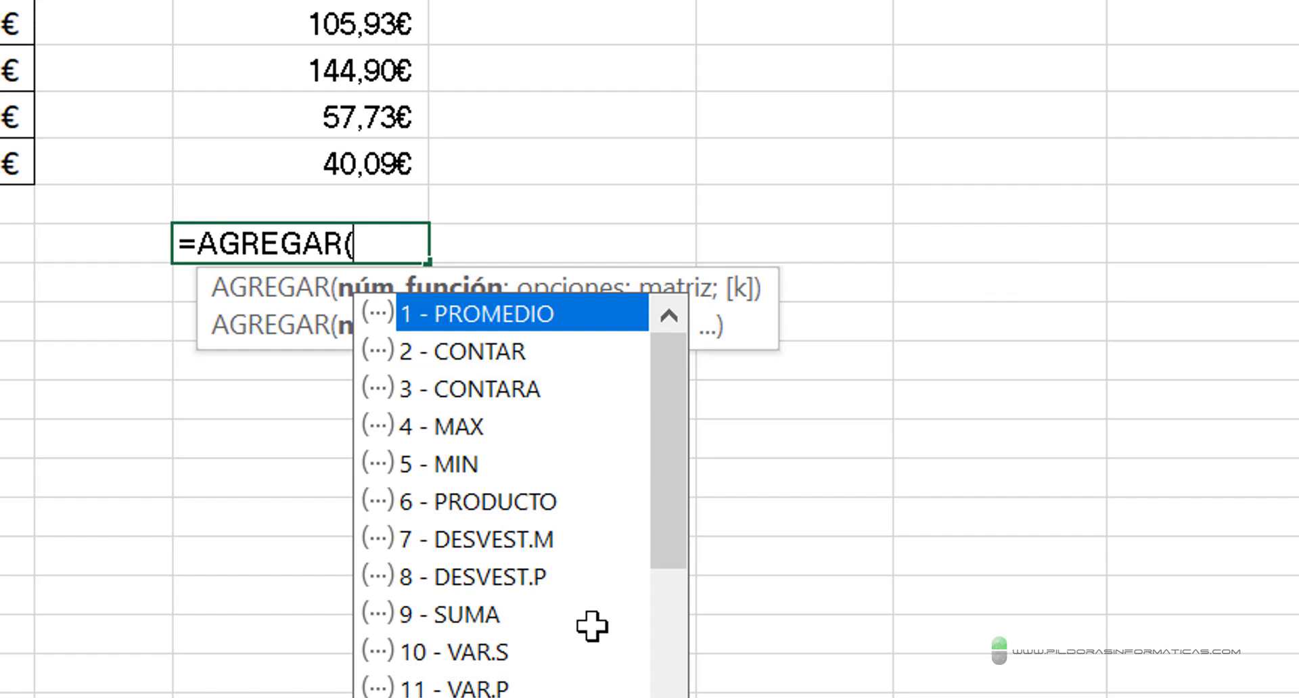
text(1)
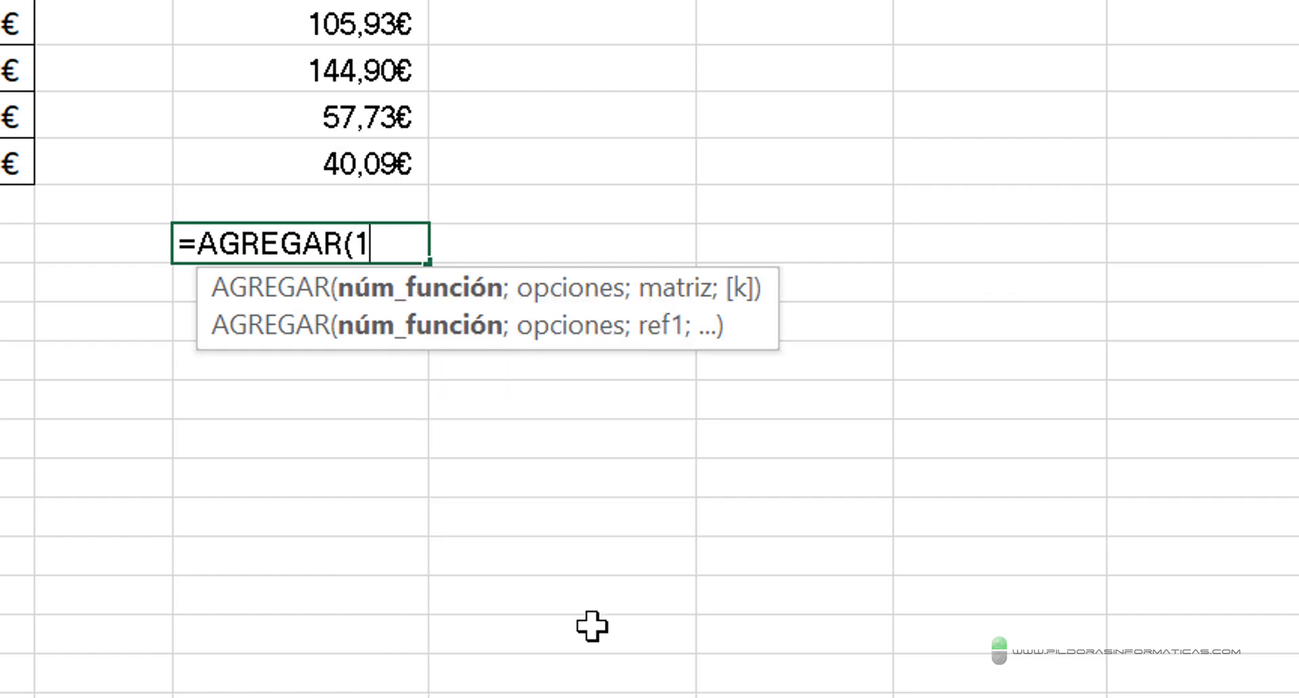
text(;)
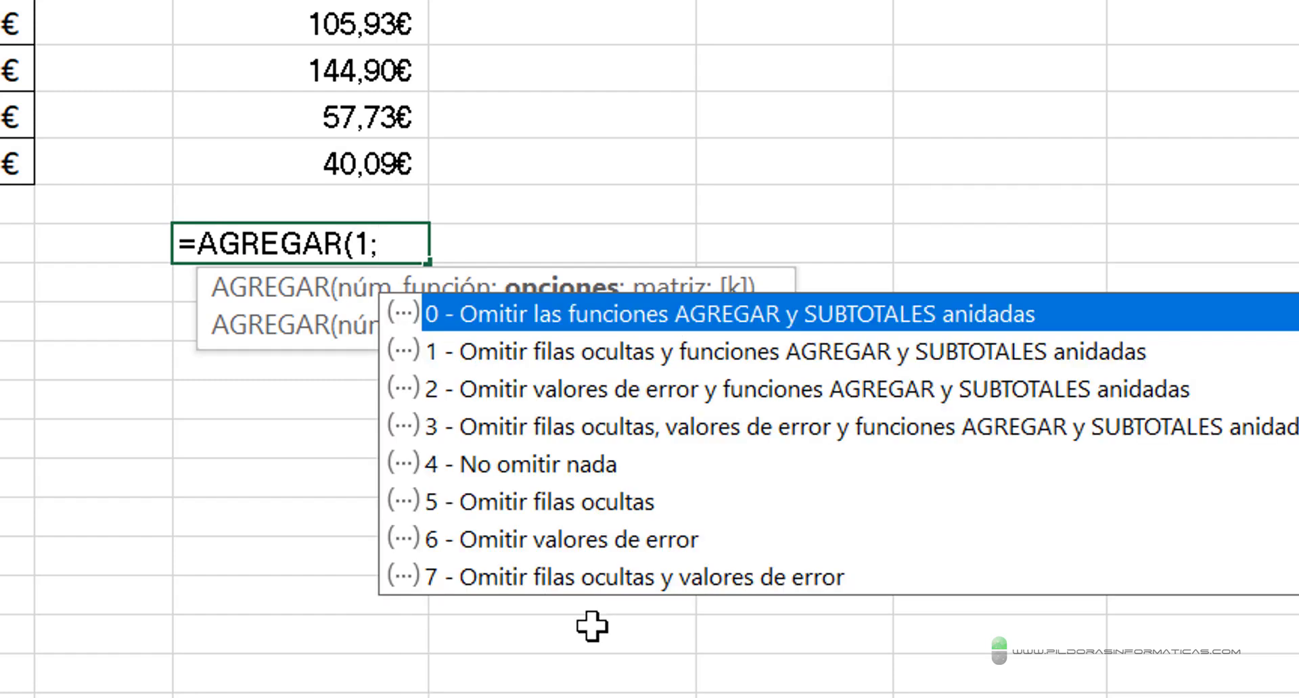
- Set the options argument of the AGREGAR average in G41 to 6 - Omitir valores de error
key(Down)
key(Down)
key(Down)
key(Down)
key(Down)
key(Down)
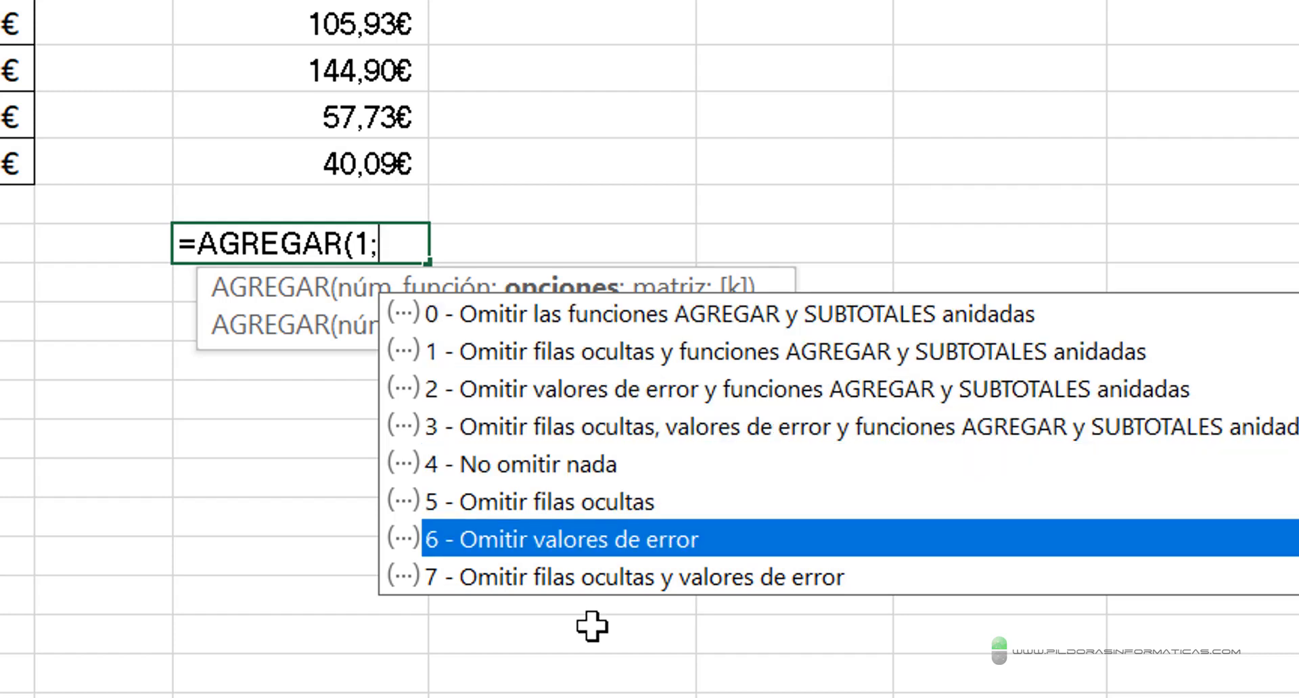
key(Tab)
- Finish the average formula with the range G2:G40, entering =AGREGAR(1;6;G2:G40), and reselect G41
text(;G2)
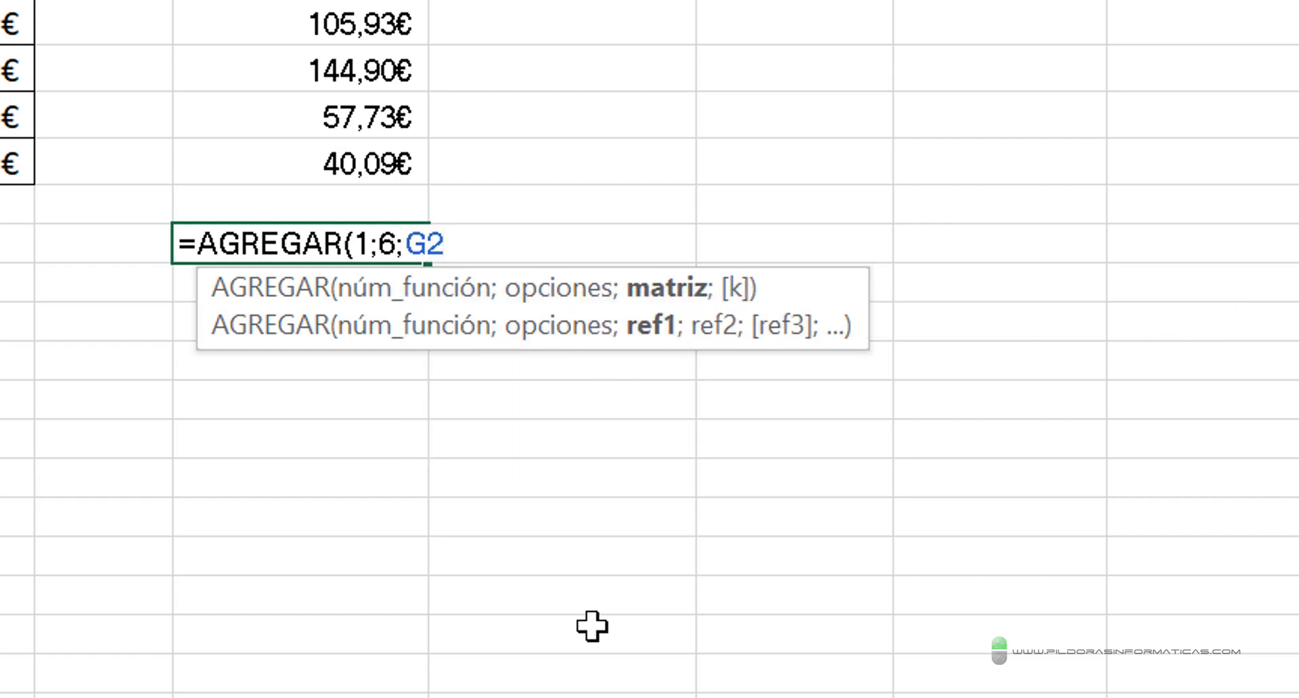
text(:G40))
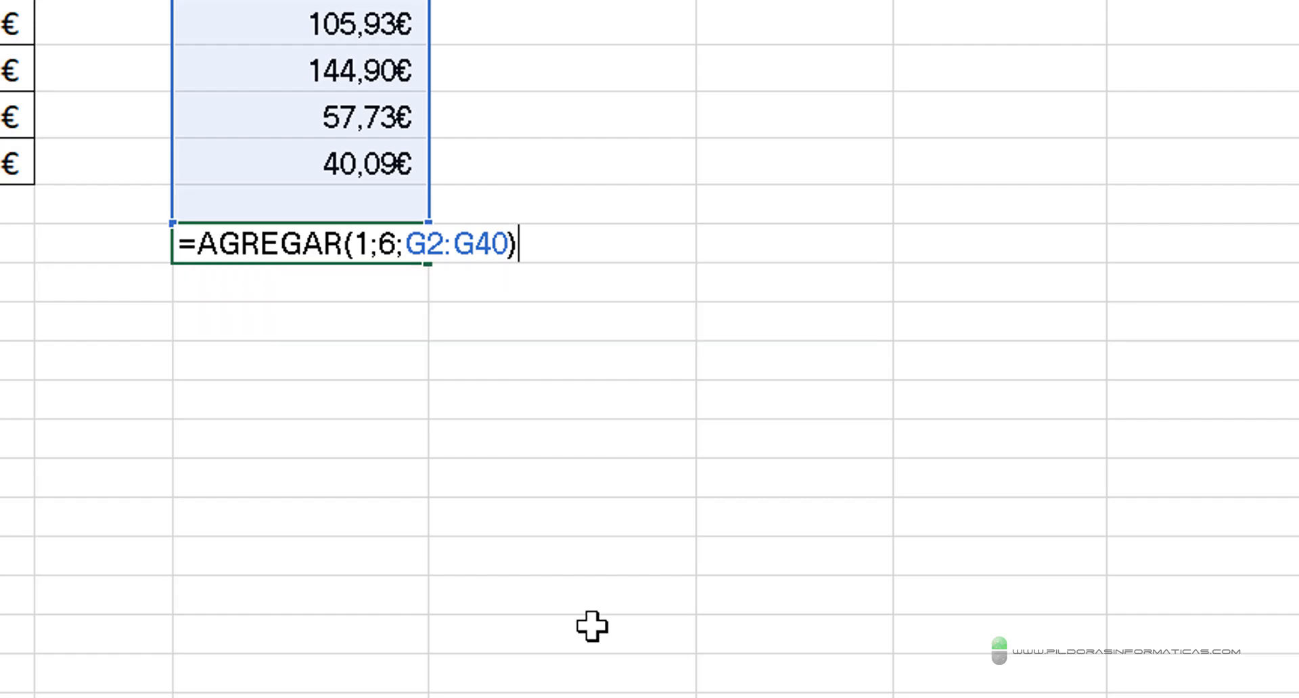
key(Return)
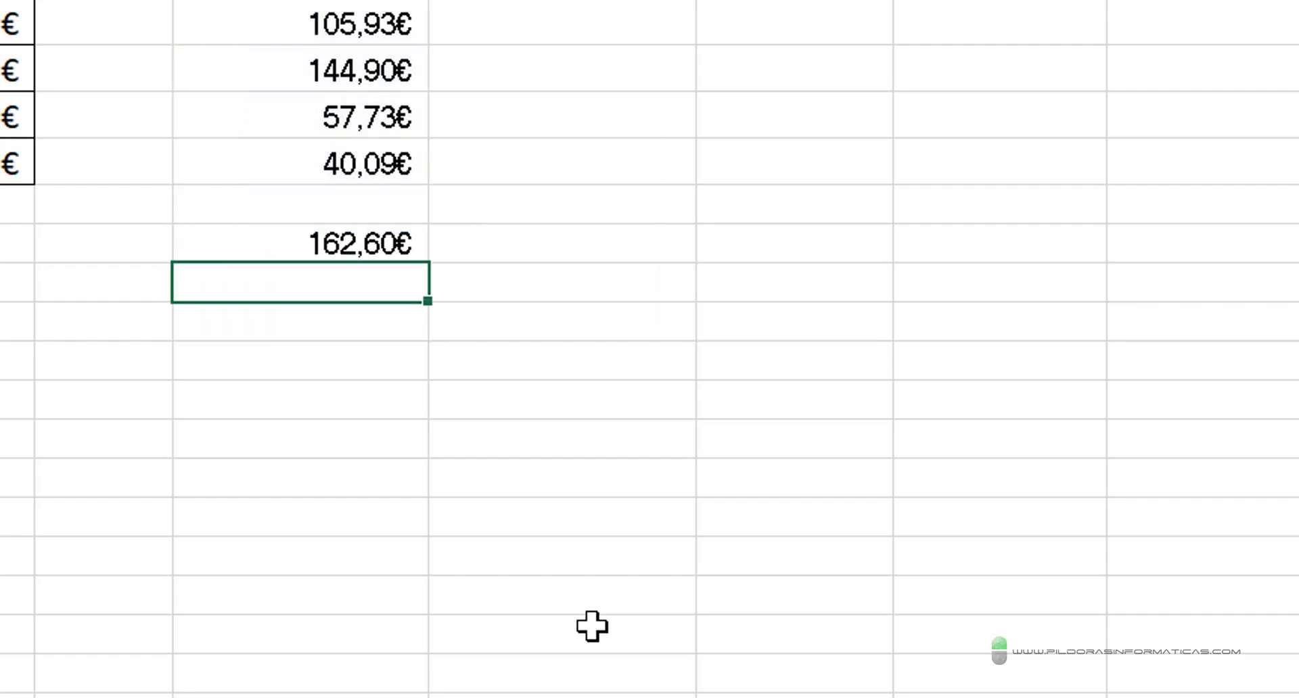
key(Up)
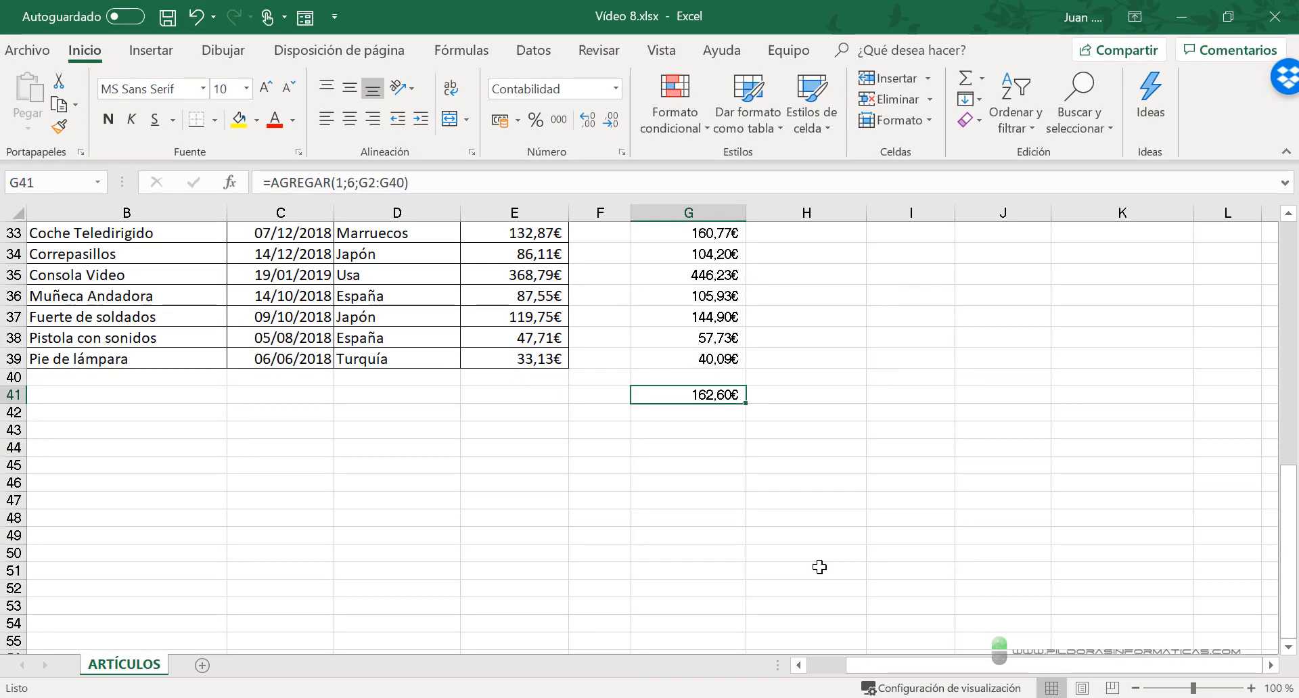
- Clear the average formula from G41 and consult the online help page for the AGREGAR function
key(Delete)
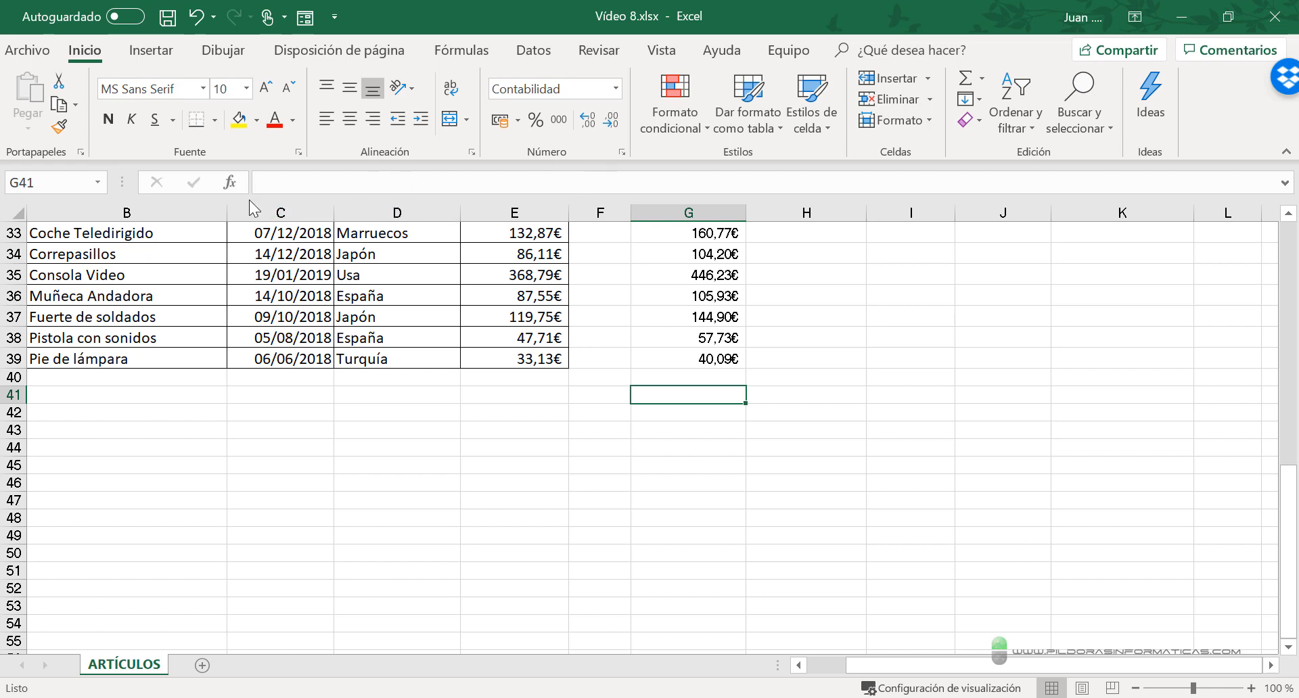
click(232, 183)
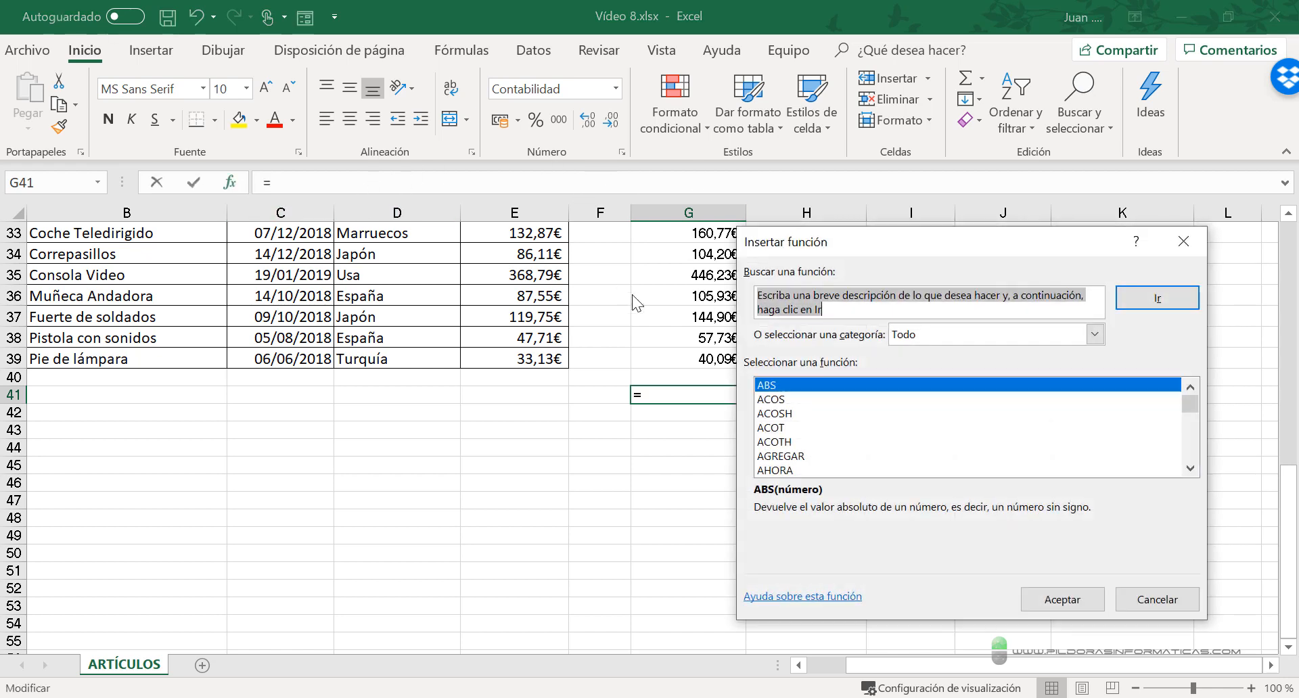
click(802, 456)
click(814, 597)
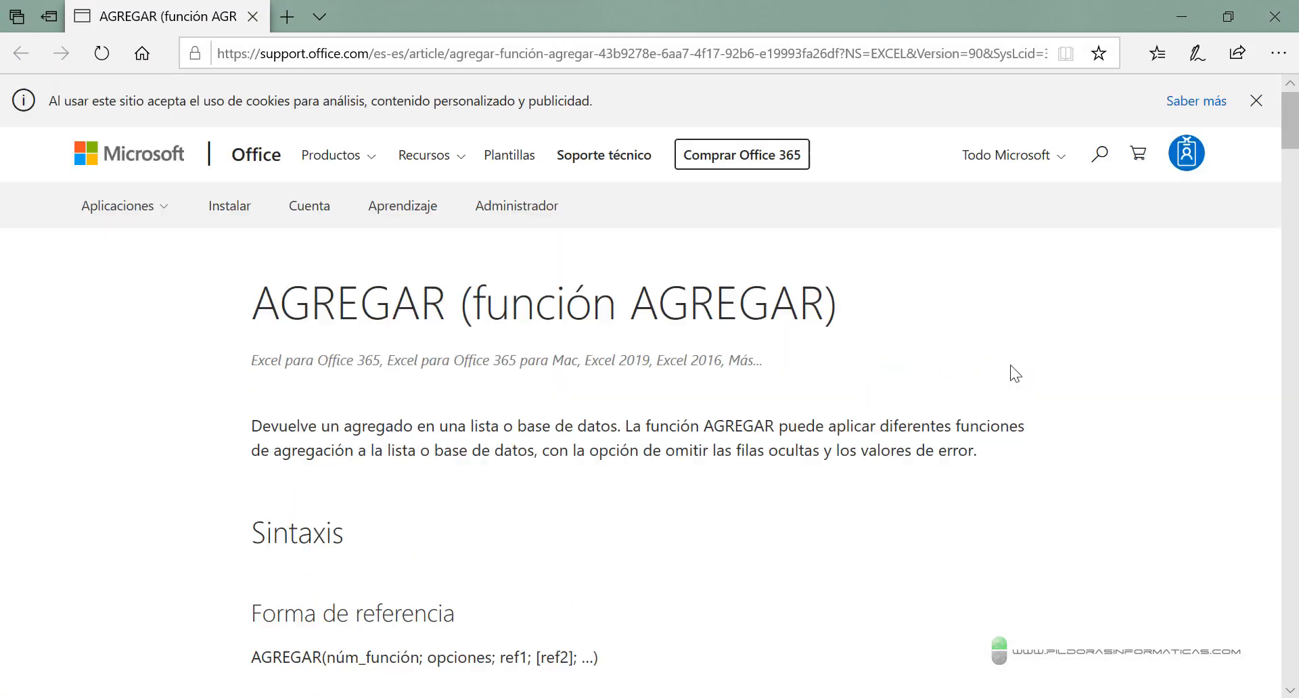
drag(1289, 138, 1229, 624)
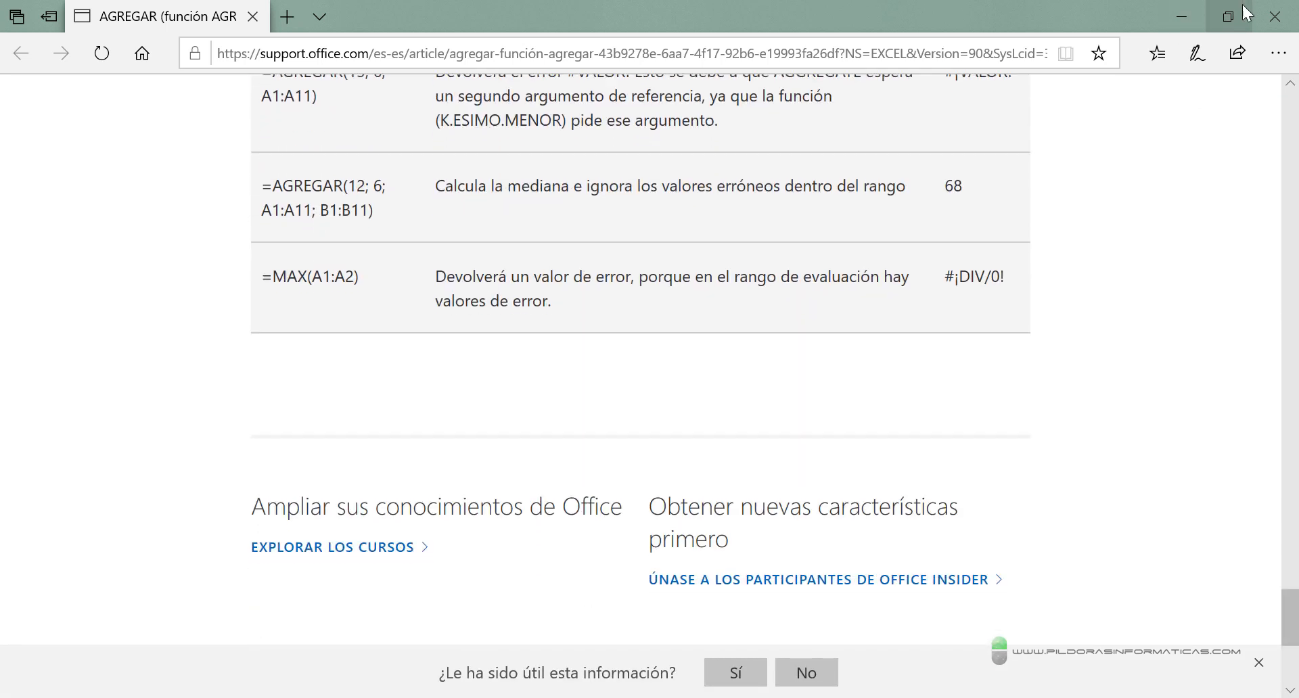
click(1275, 16)
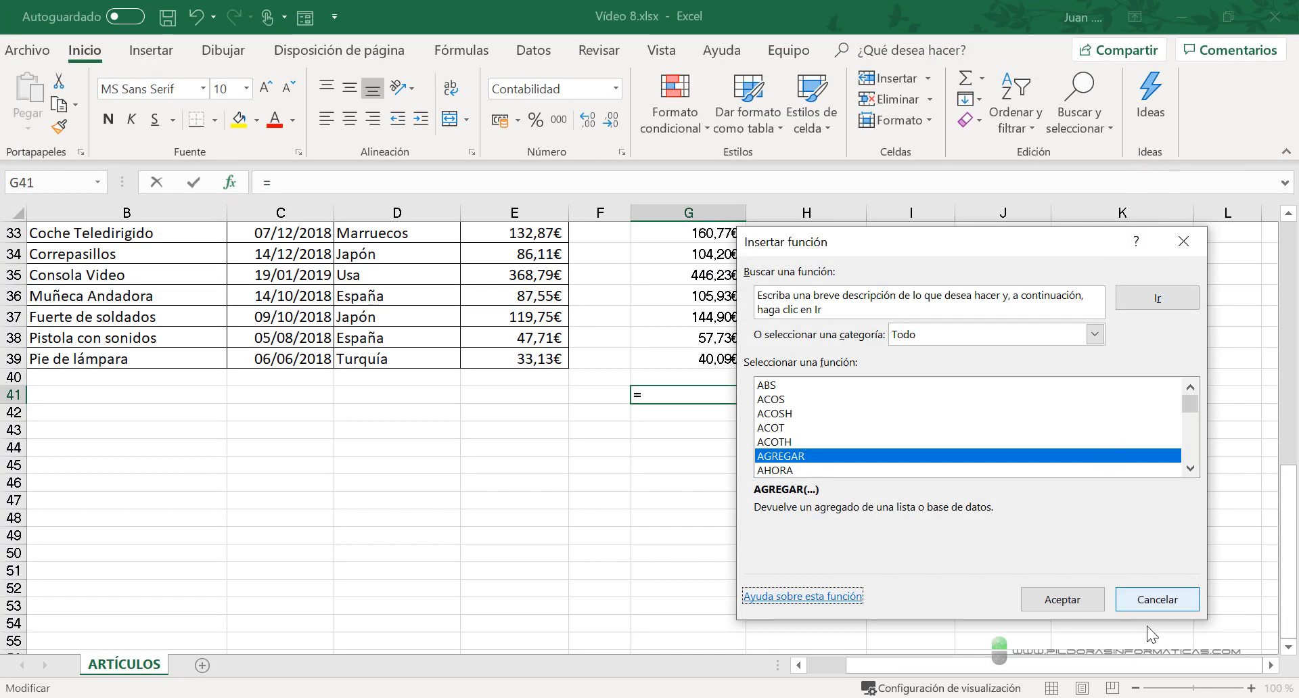
click(1155, 599)
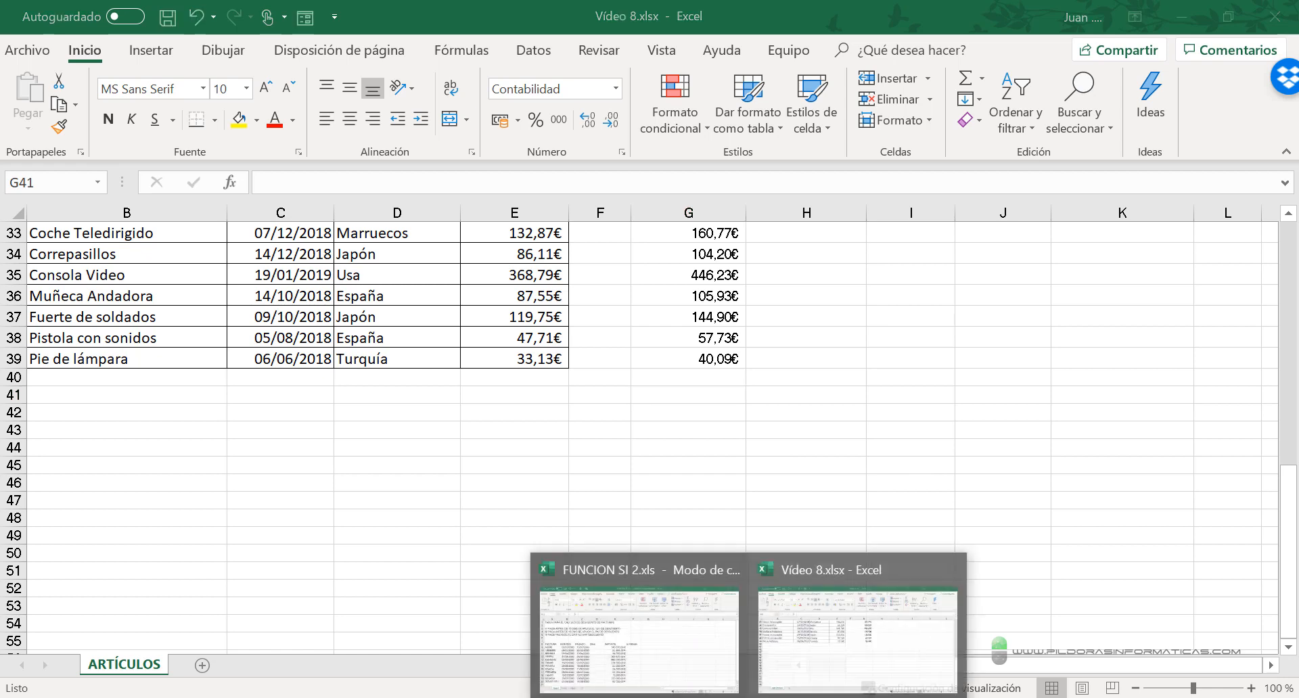
- Switch to the FUNCION SI 2.xls workbook
click(623, 609)
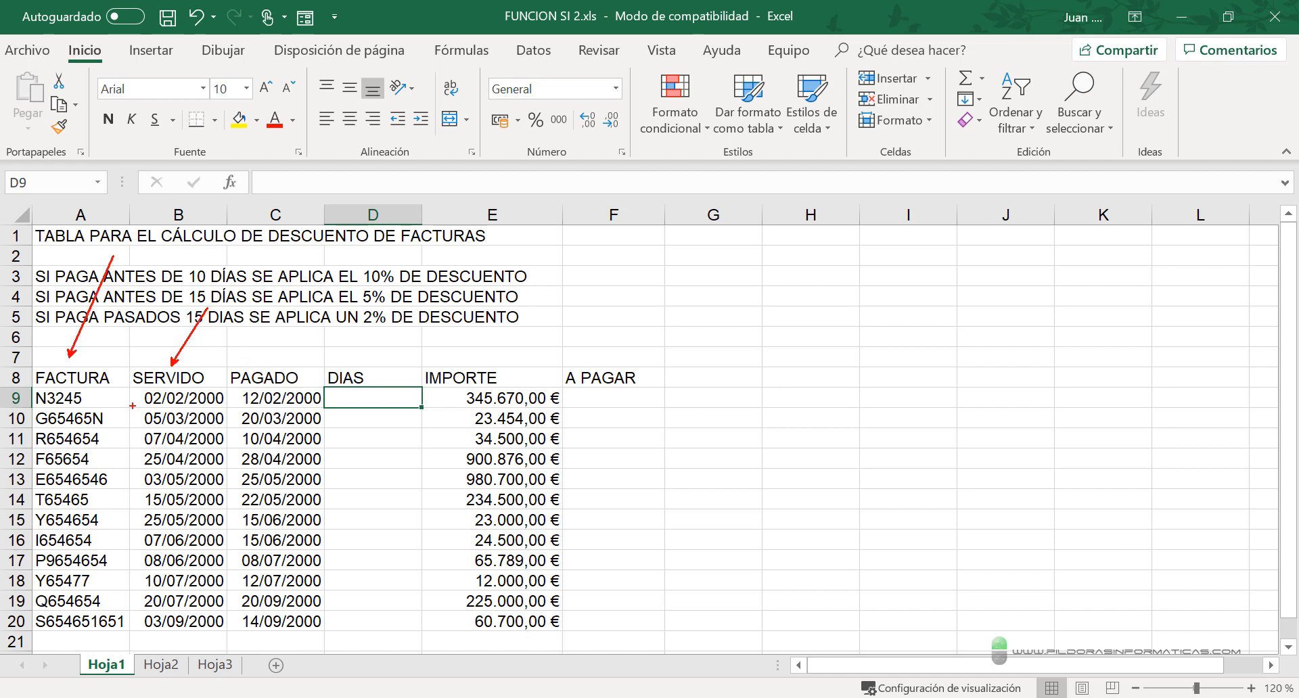
drag(128, 406, 228, 407)
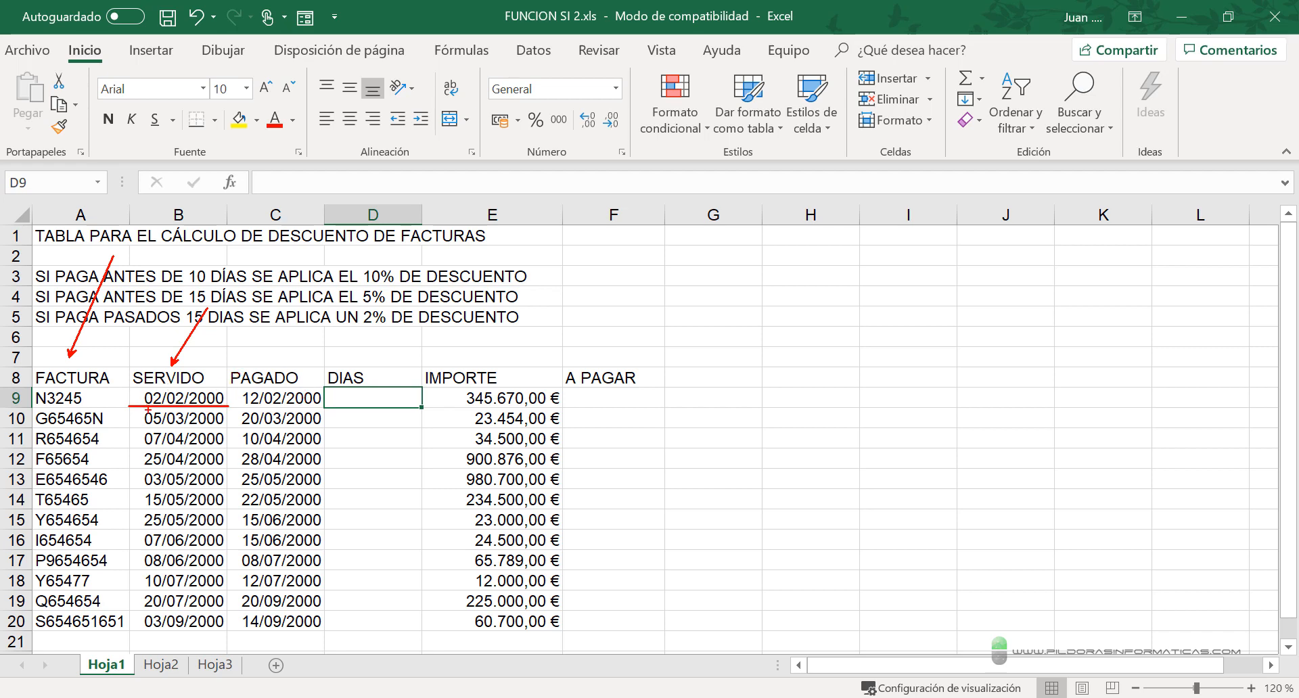
drag(230, 407, 340, 408)
drag(131, 466, 236, 469)
drag(242, 469, 315, 469)
key(Escape)
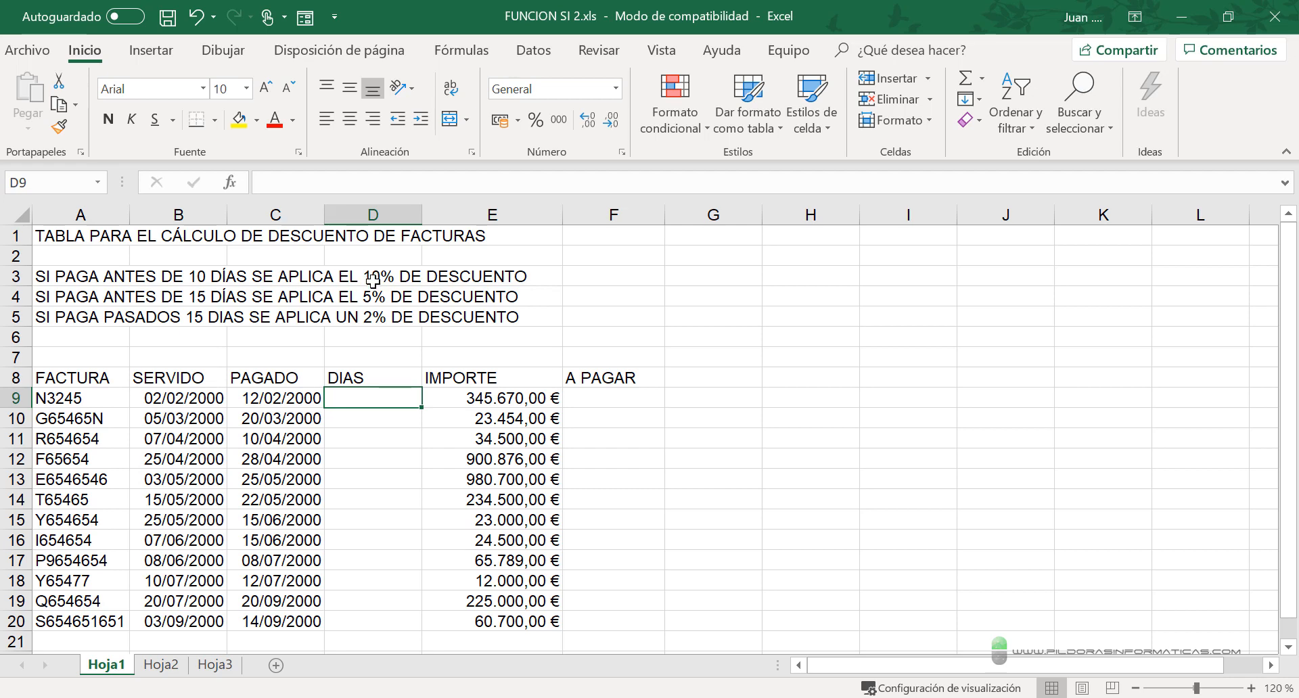
key(ctrl+2)
mouse_move(21, 251)
mouse_down()
mouse_move(147, 302)
mouse_move(558, 341)
mouse_up()
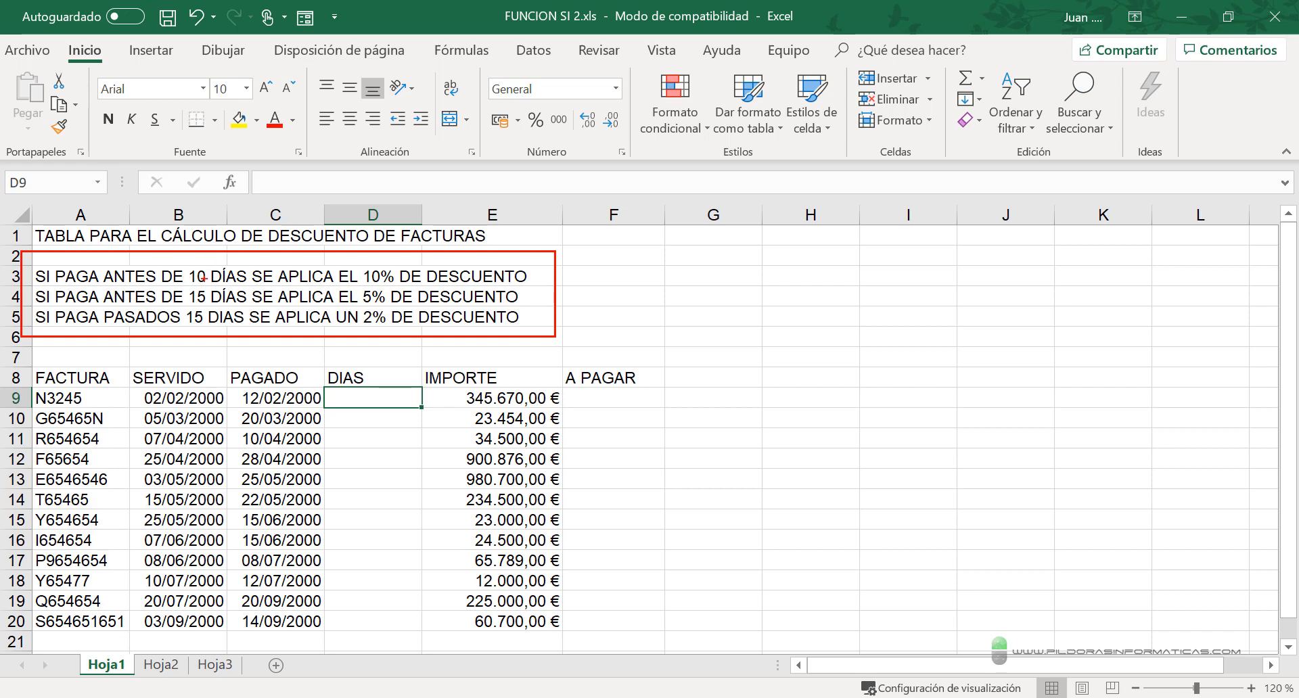
drag(391, 259, 466, 202)
drag(192, 364, 215, 335)
drag(281, 365, 299, 335)
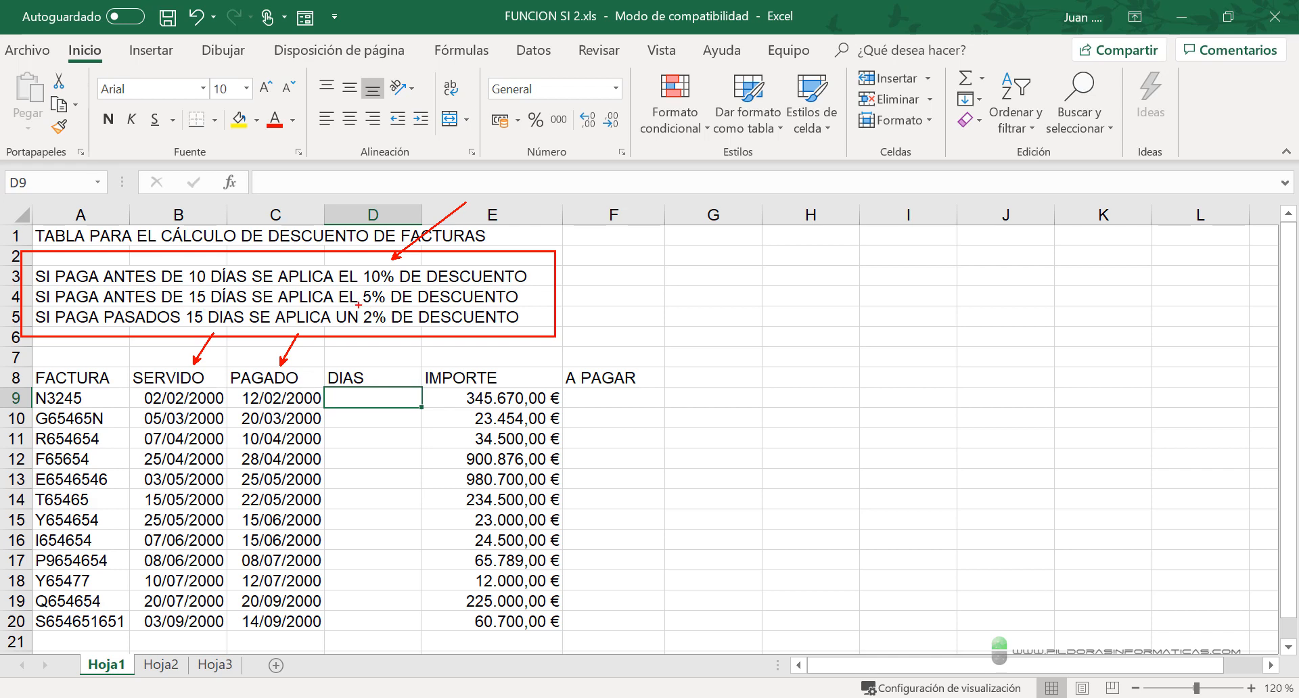
drag(357, 308, 402, 302)
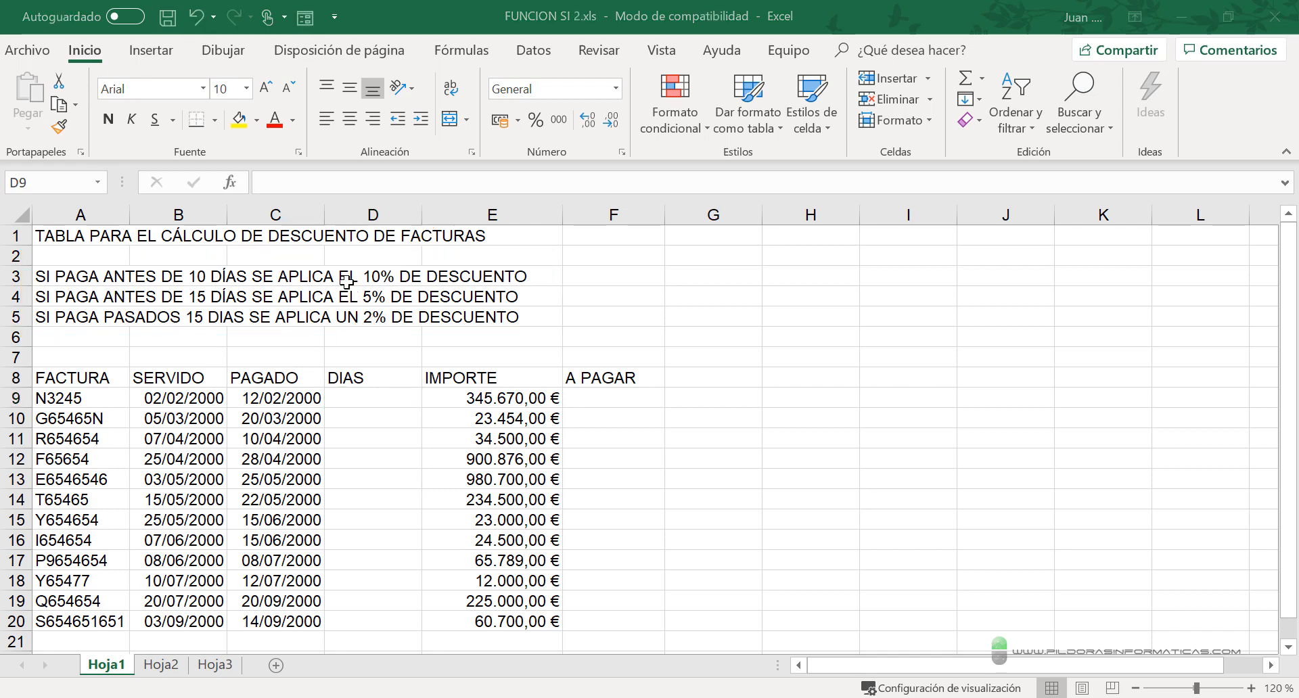
key(Escape)
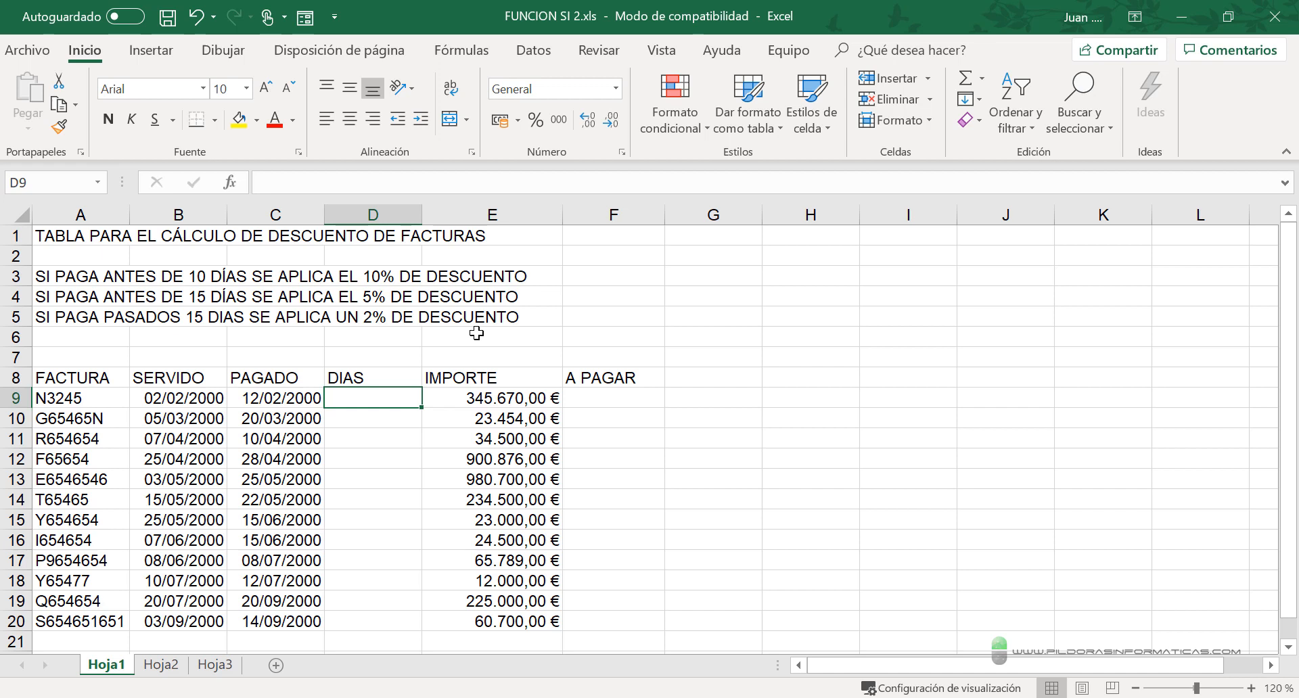
mouse_move(322, 361)
mouse_down()
mouse_move(453, 608)
mouse_move(431, 632)
mouse_up()
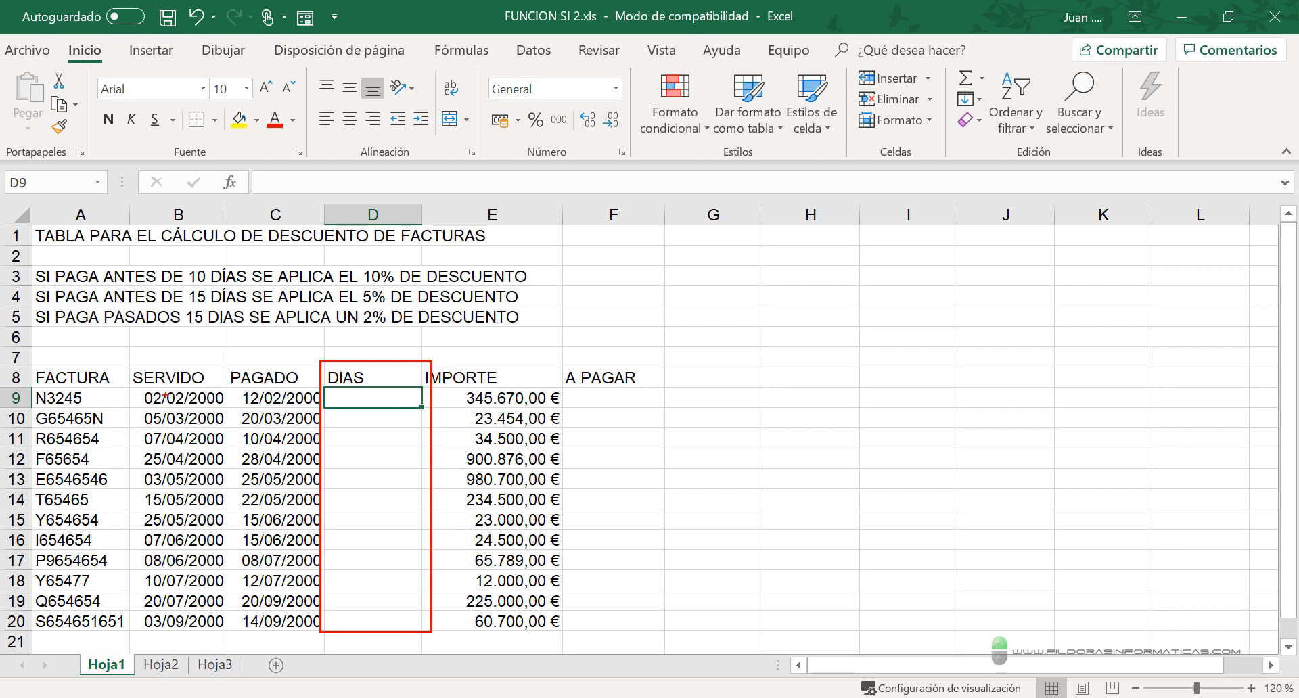
drag(183, 381, 230, 315)
key(Escape)
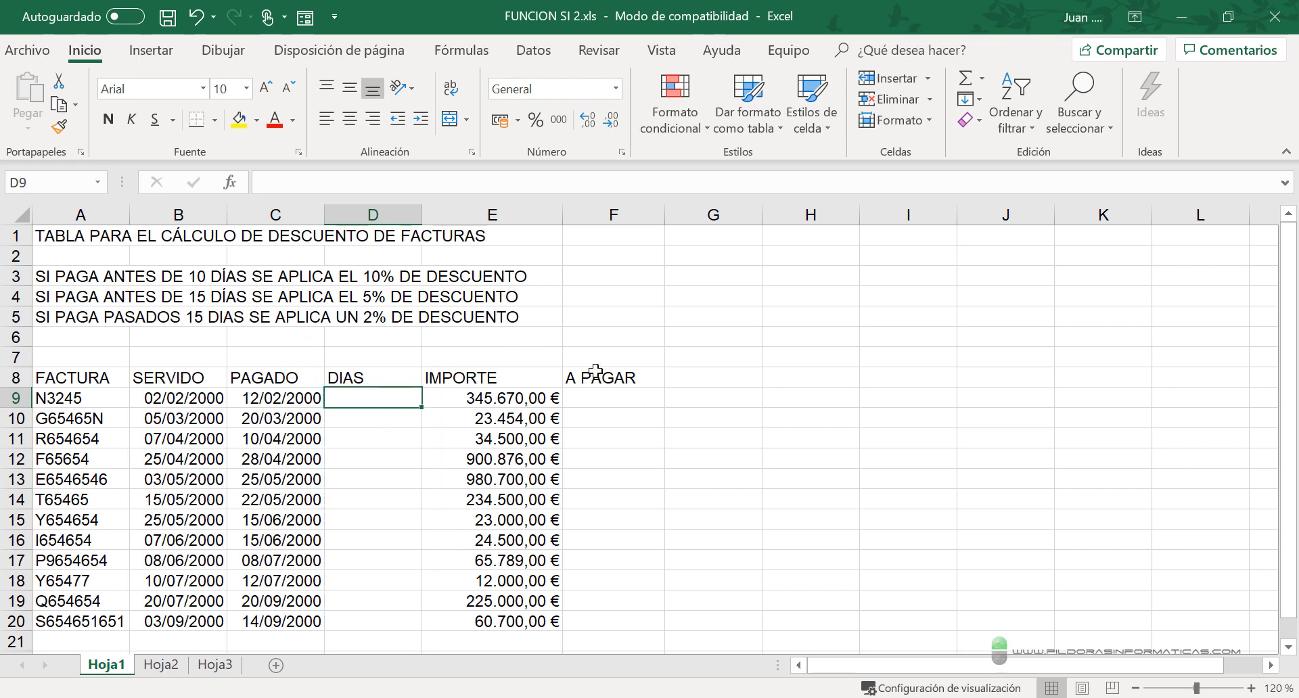
- Calculate the days in D9 with the formula =C9-B9 and fill it down to D20
text(=)
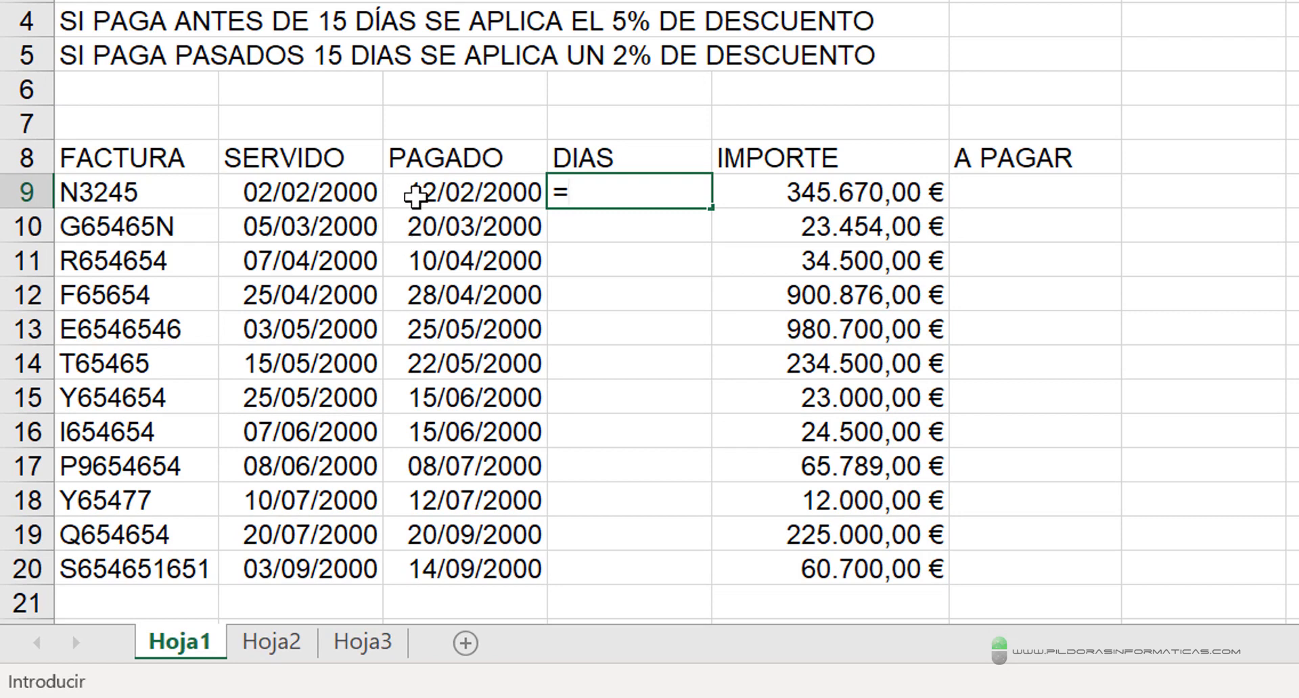
click(416, 197)
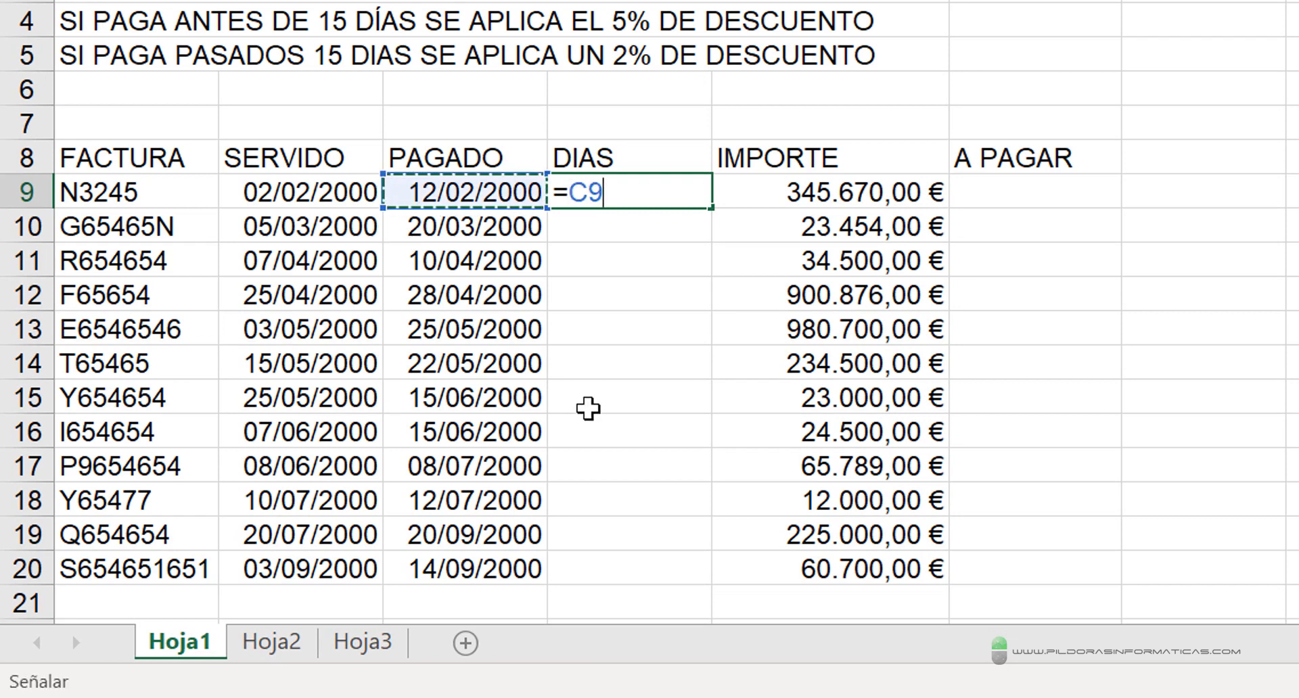
text(-)
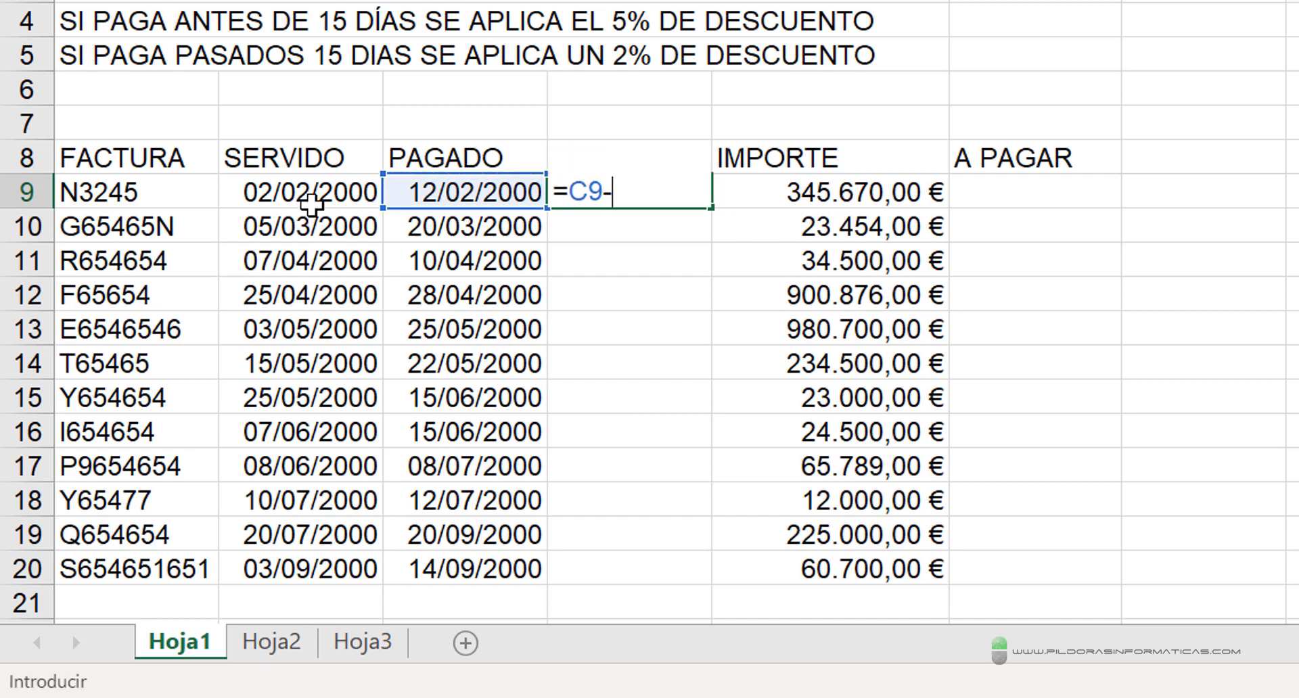
click(311, 201)
key(Return)
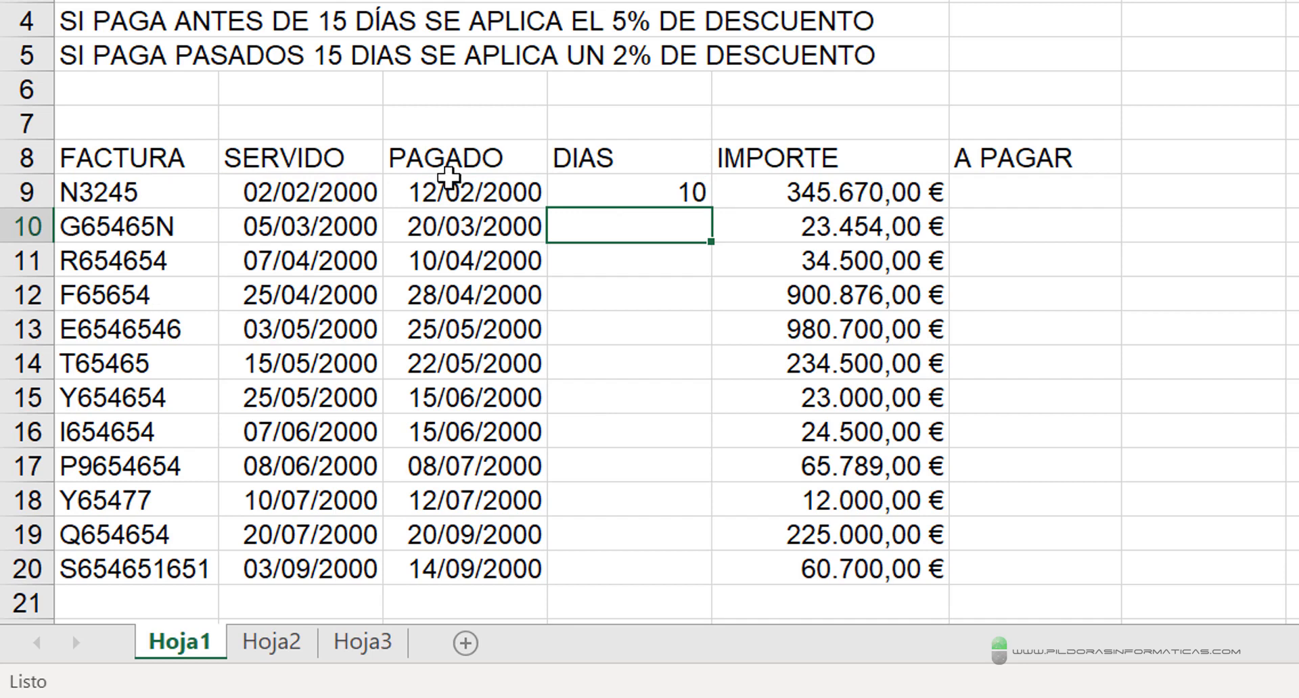
click(697, 200)
drag(711, 208, 749, 583)
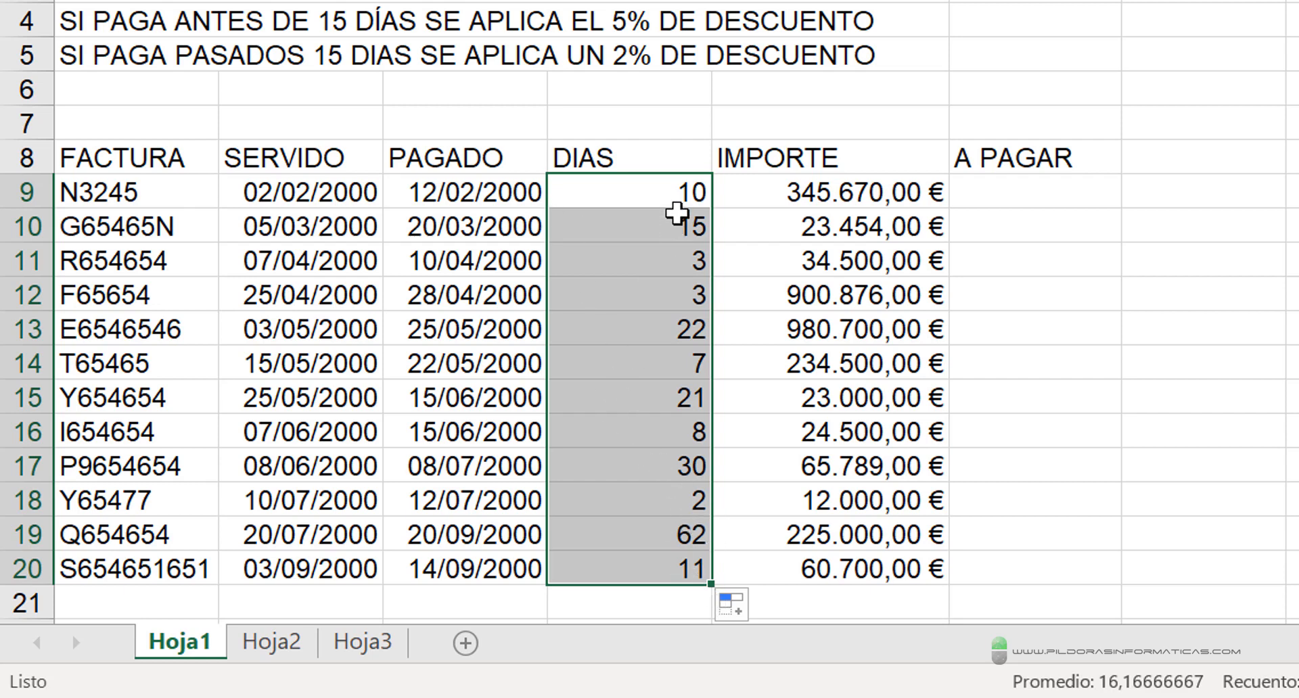
- Clear D9:D20 and enter the formula =DIAS360(B9;C9) across the whole range at once
drag(626, 190, 580, 578)
key(Delete)
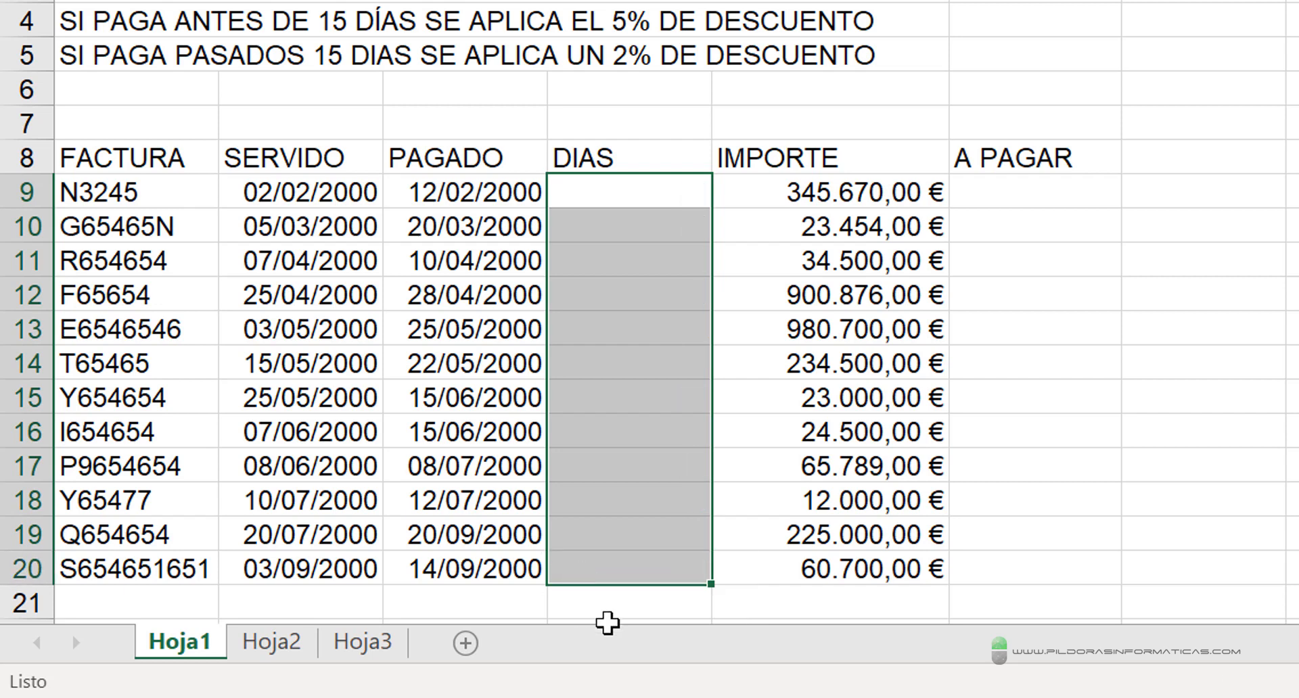
text(=D)
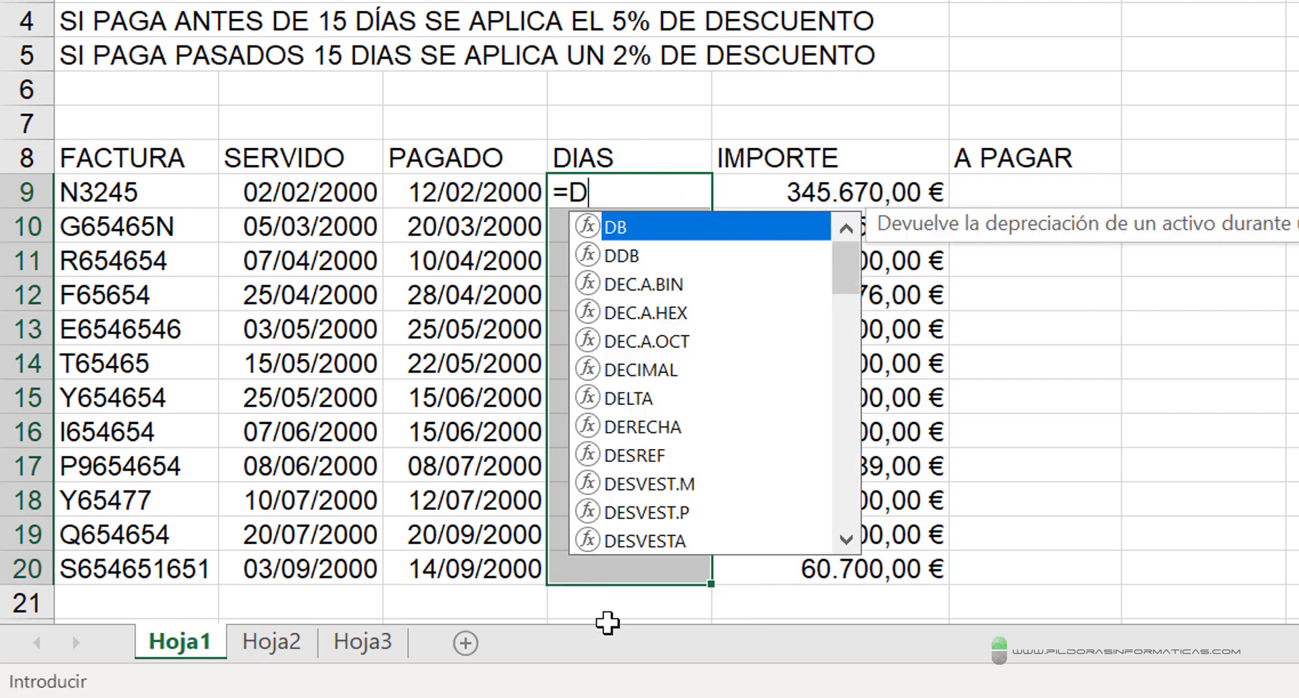
text(IAS360)
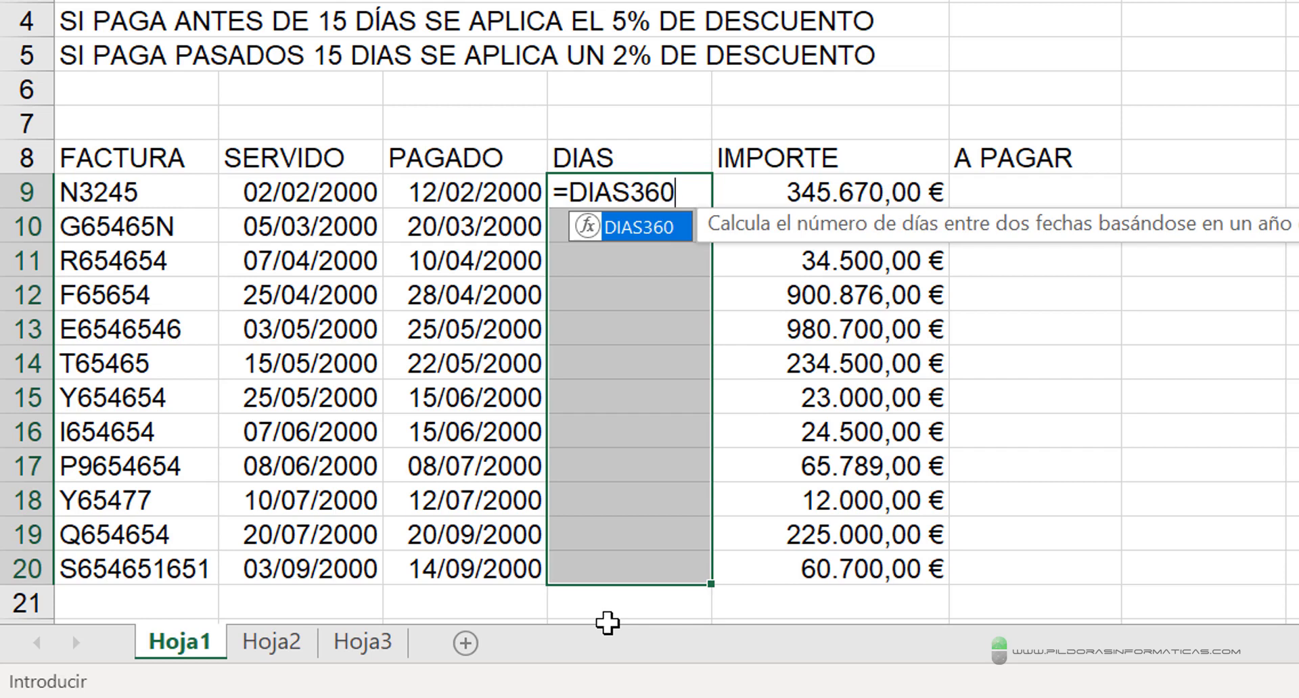
text(()
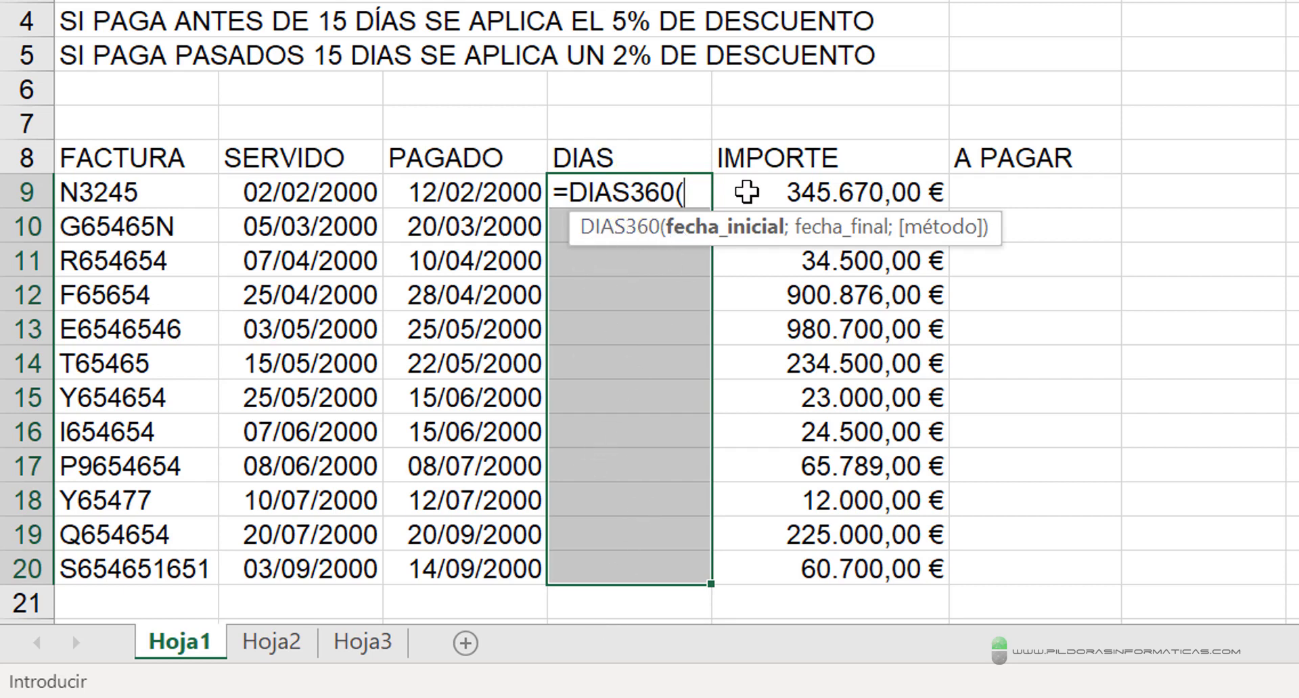
click(305, 193)
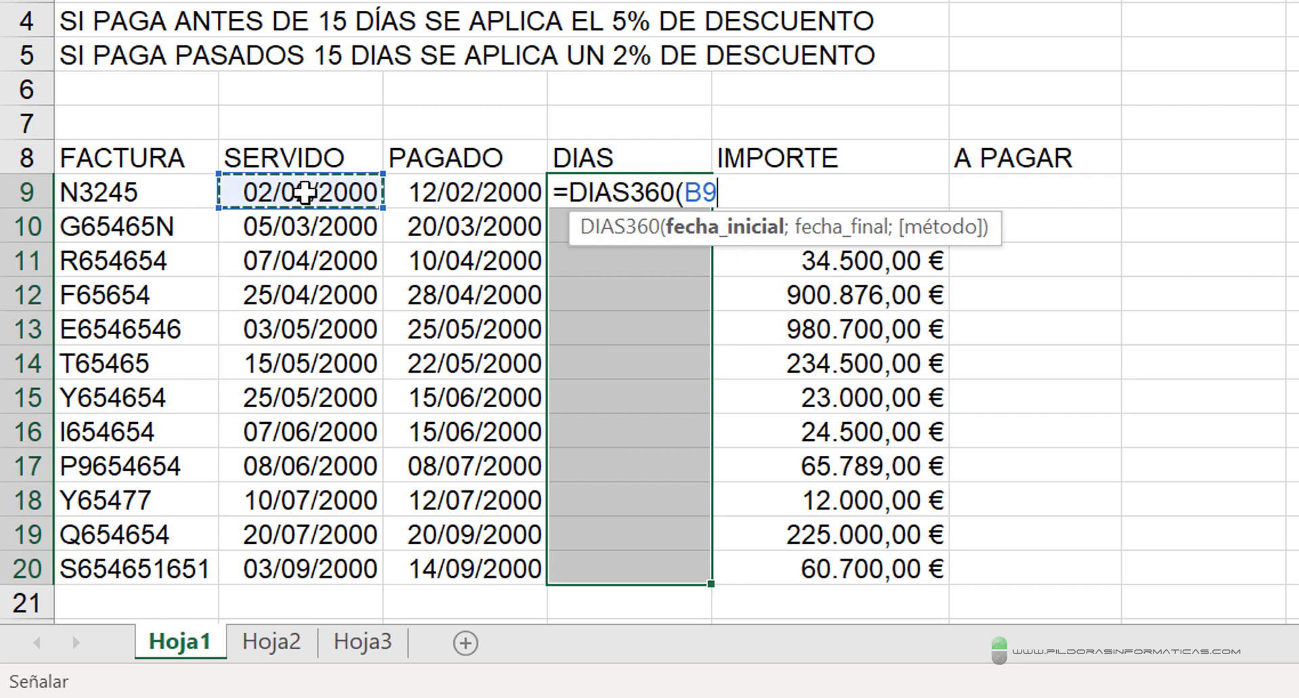
text(;)
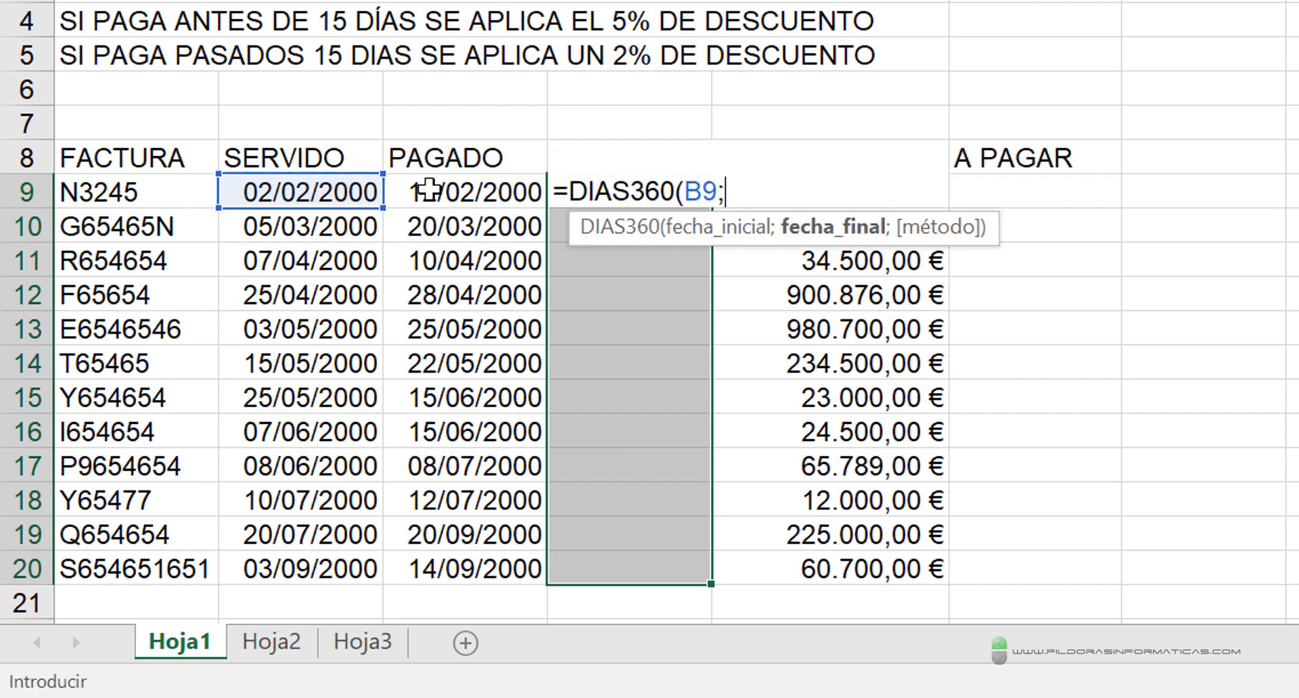
click(429, 191)
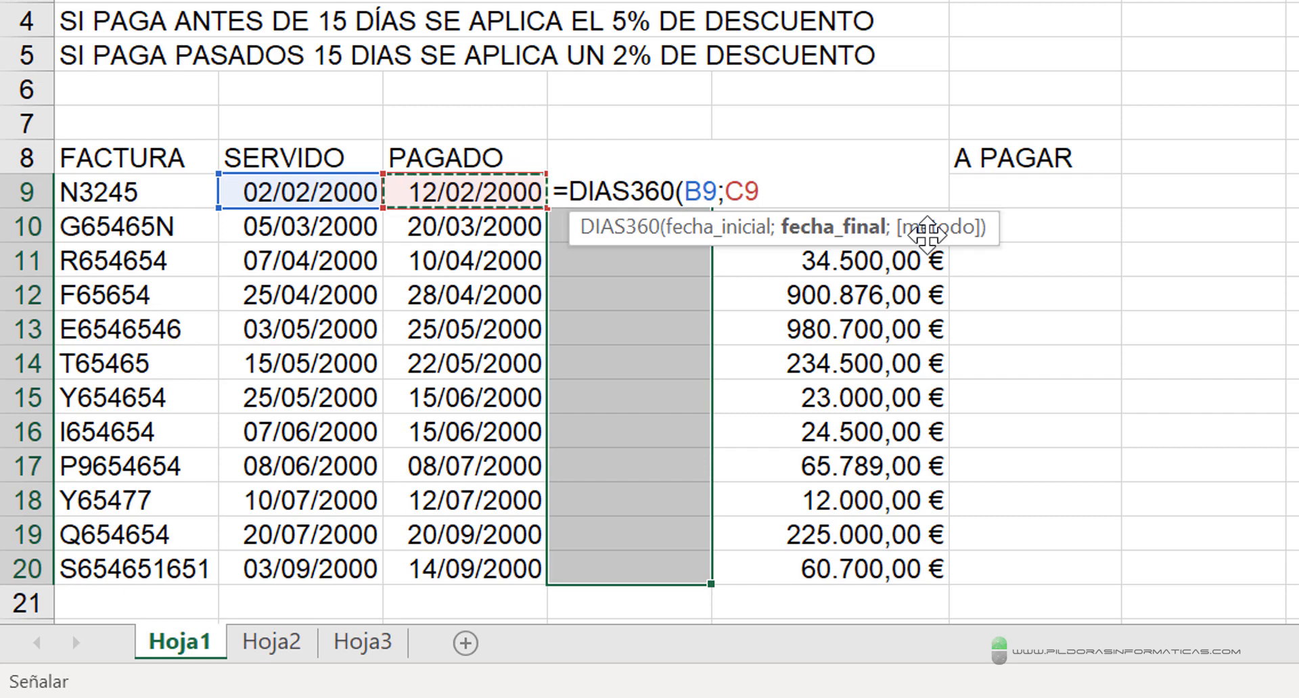
text())
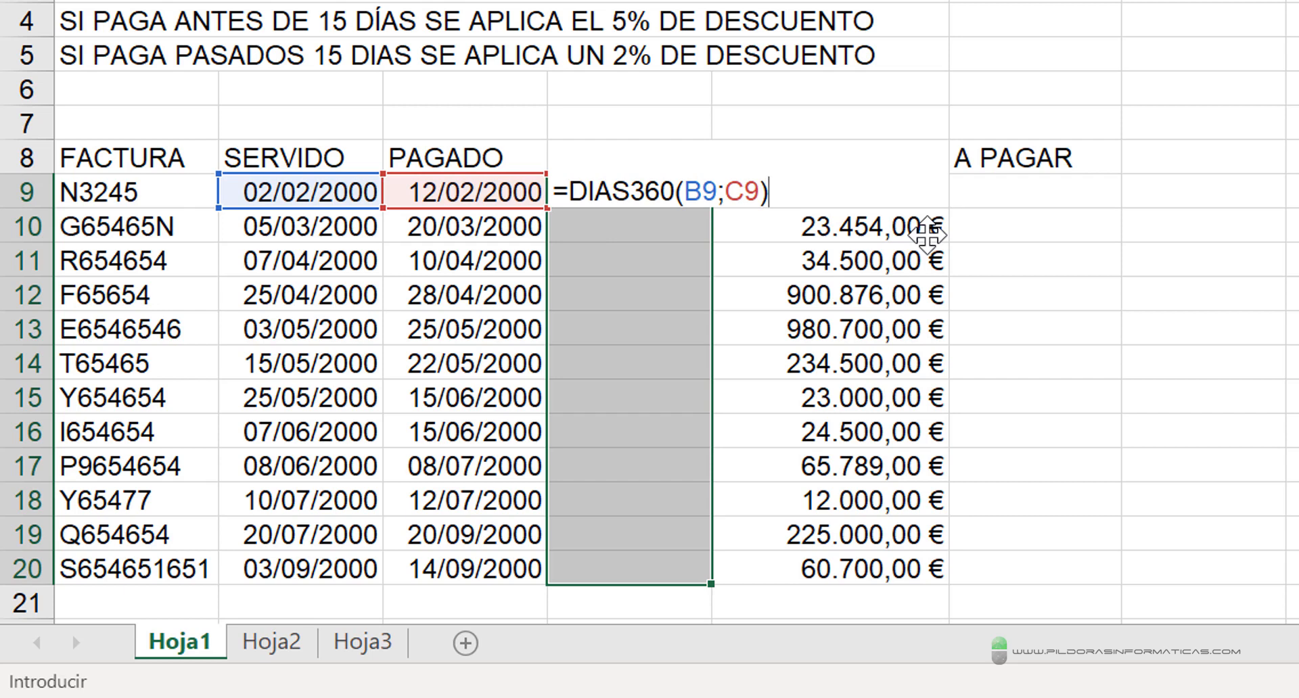
key(ctrl+Return)
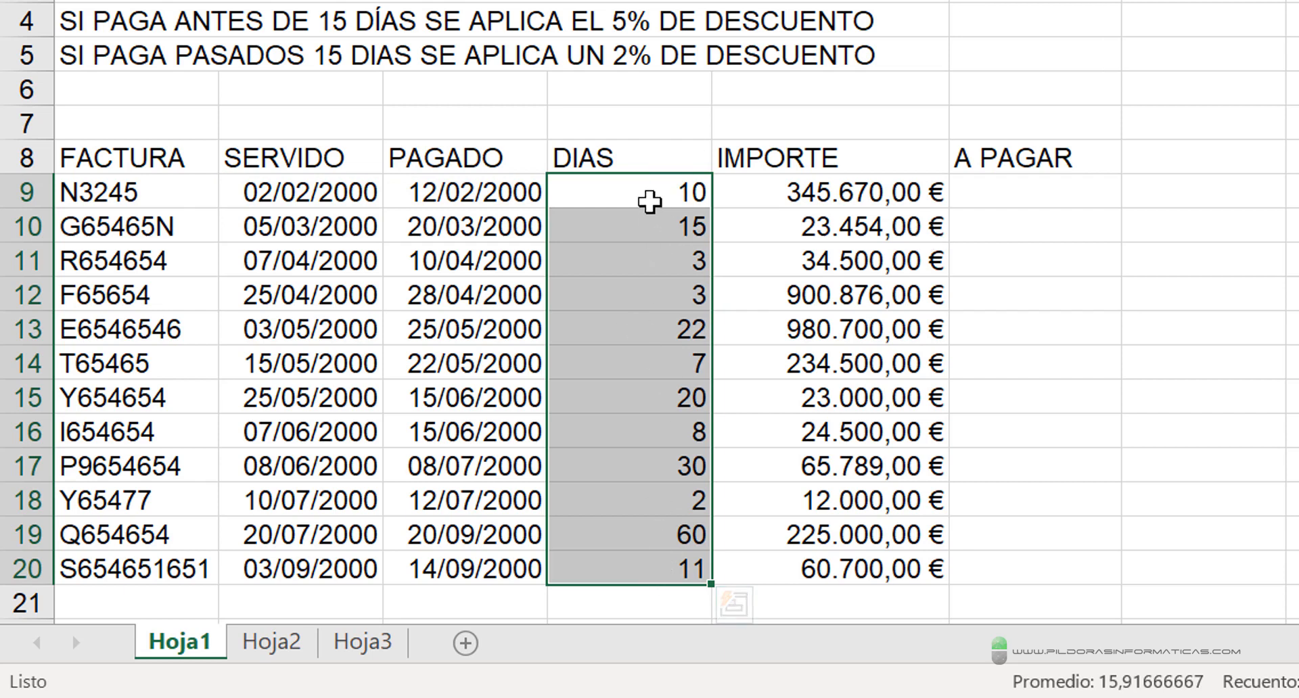
- Replace the DIAS360 formulas in D9:D20 with the subtraction =C9-B9 across the whole range
key(Delete)
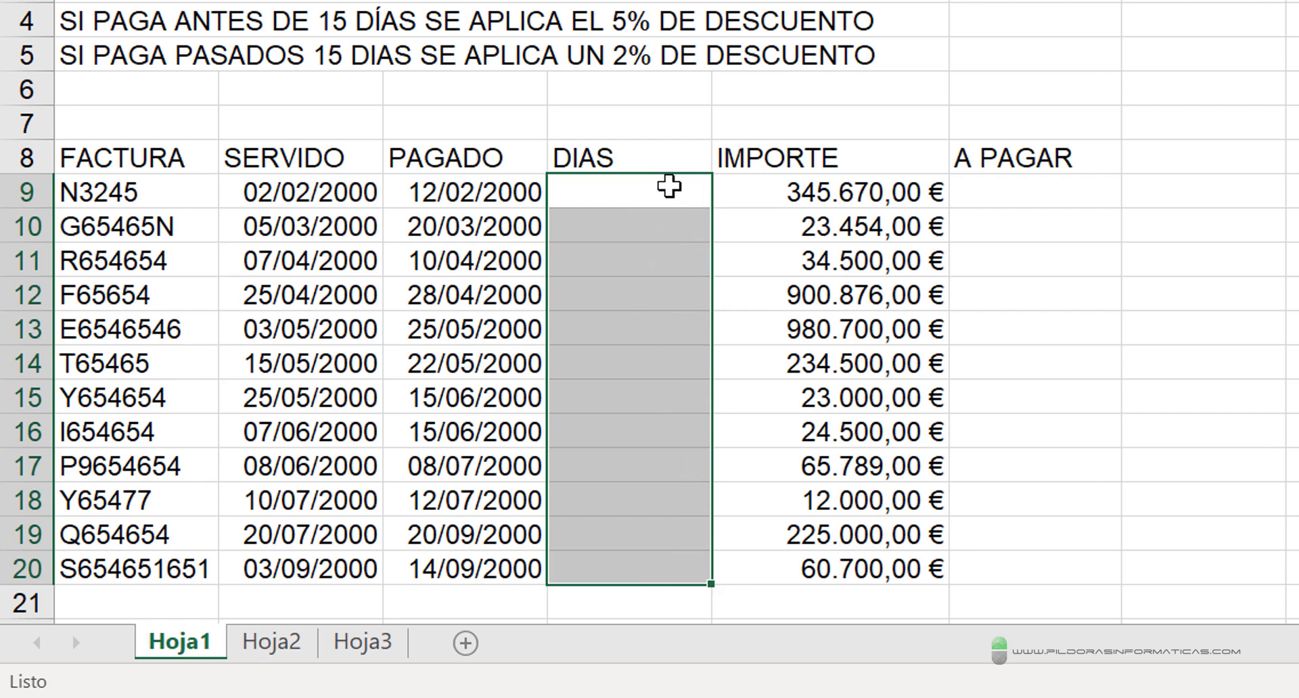
text(=)
click(483, 200)
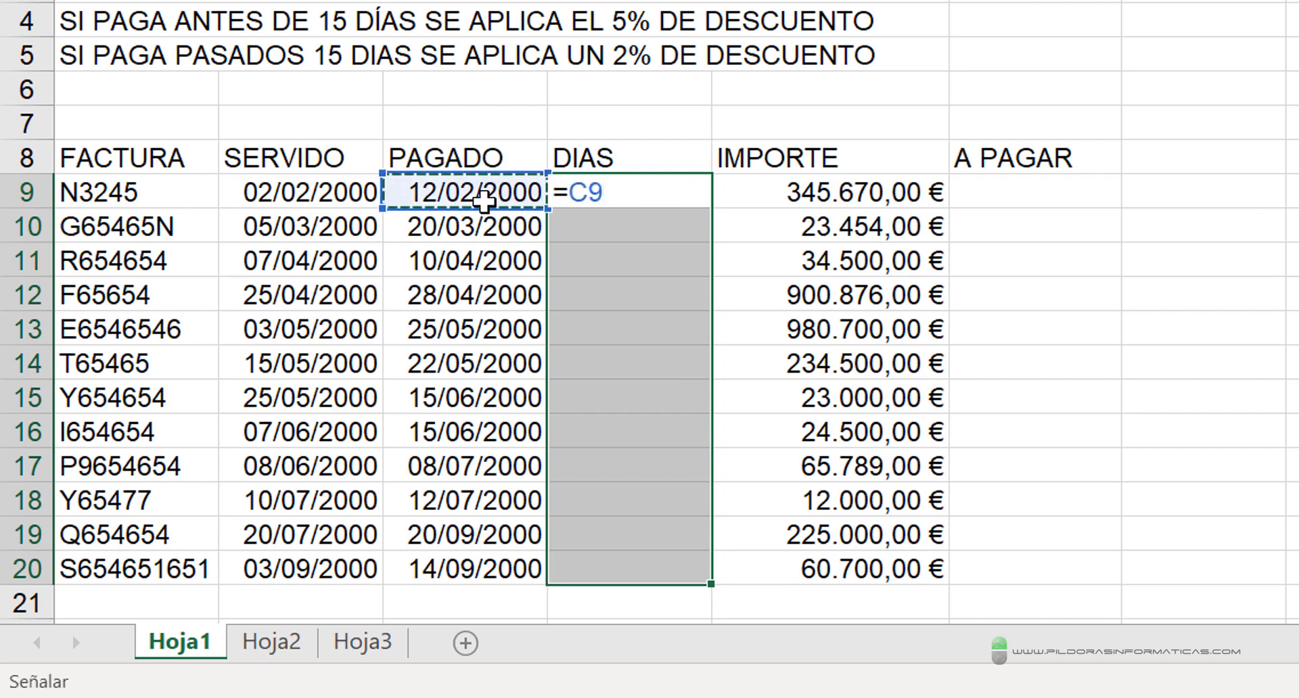
text(-)
click(335, 193)
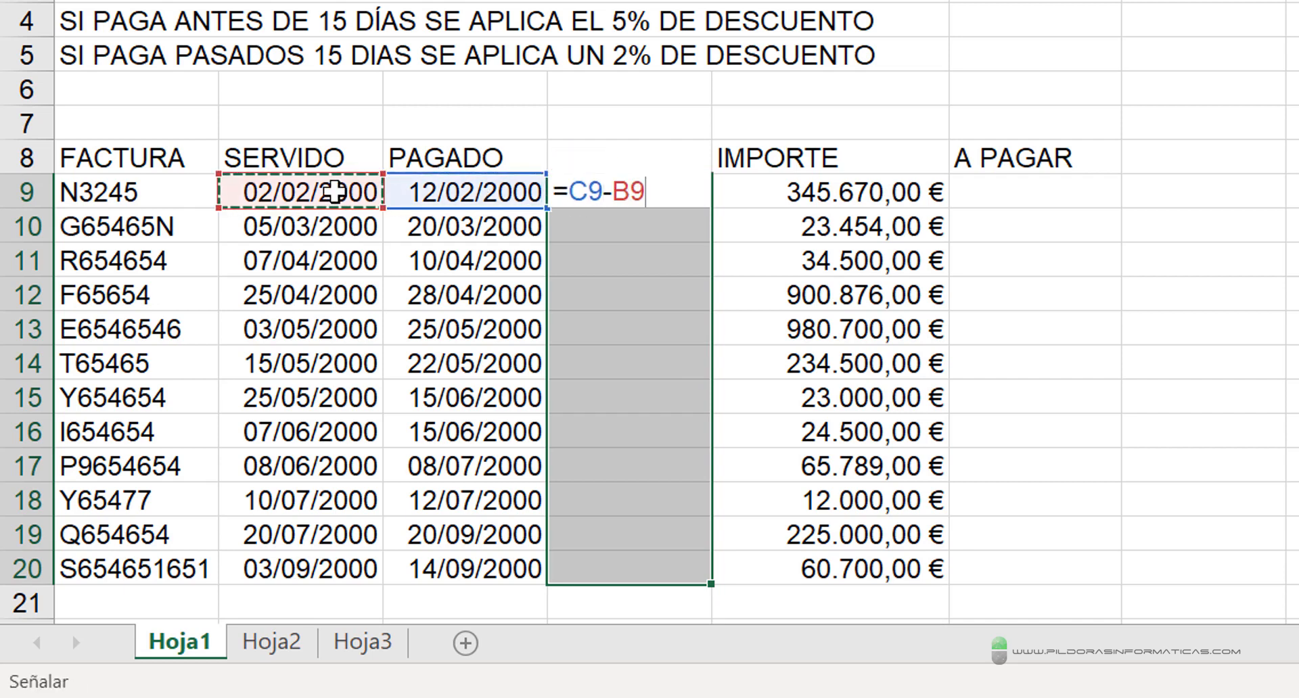
key(ctrl+Return)
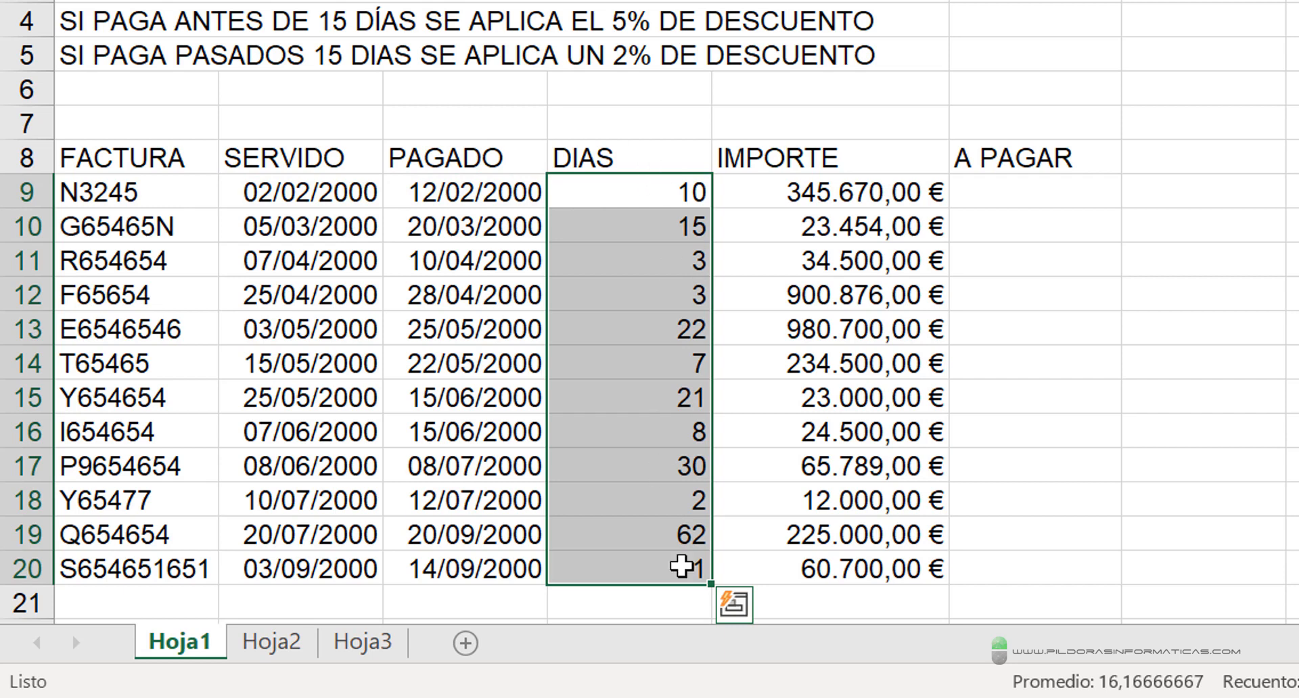
- Start an SI formula in F9 under A PAGAR with the logical test D9<10
click(1045, 195)
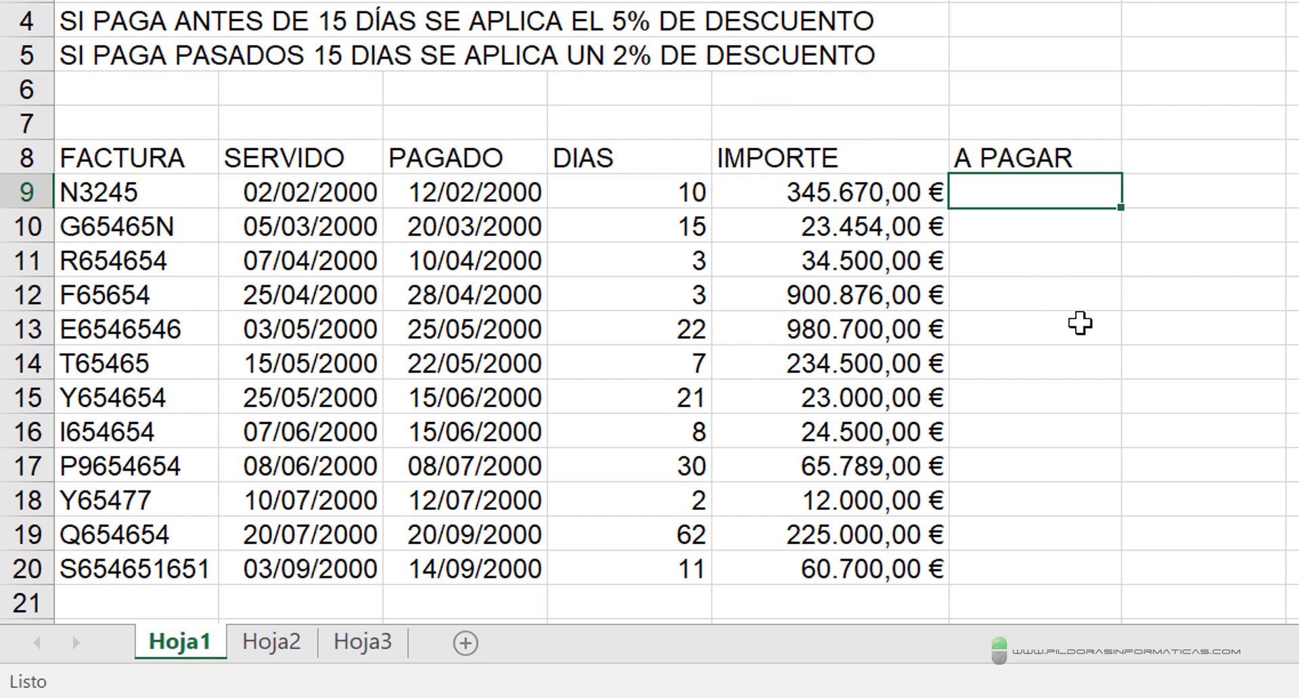
drag(863, 30, 795, 143)
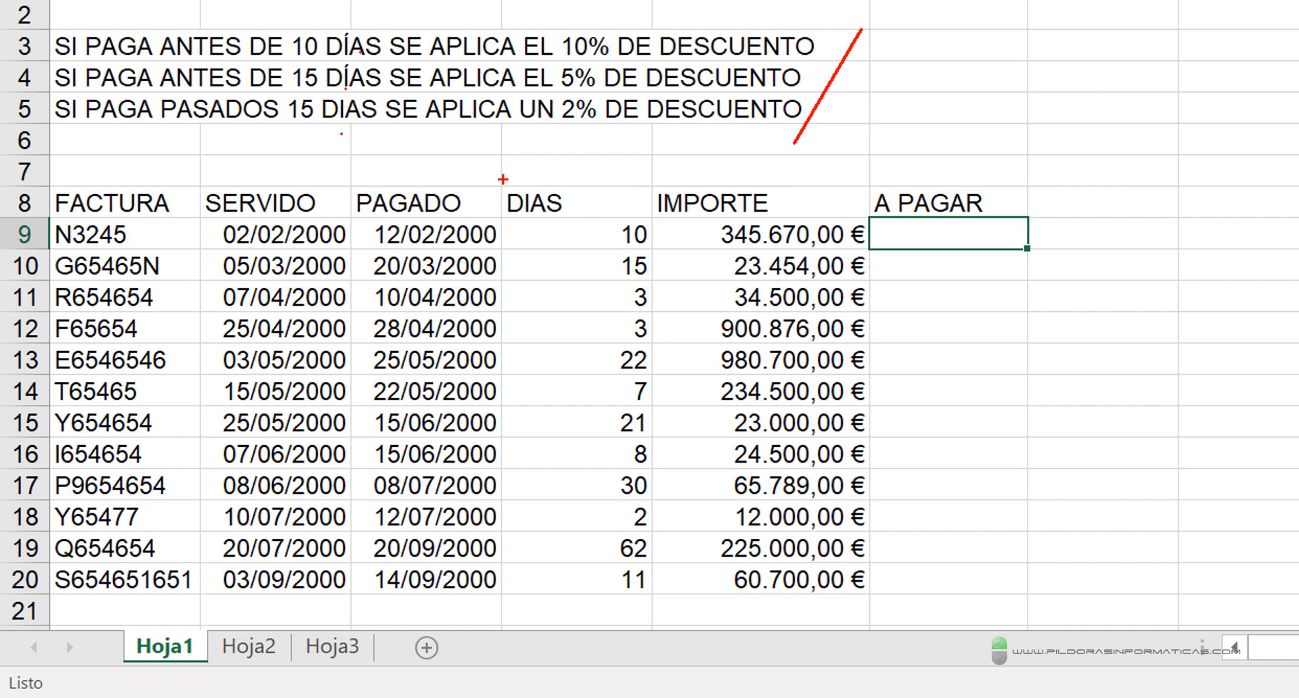
key(Escape)
text(=SI()
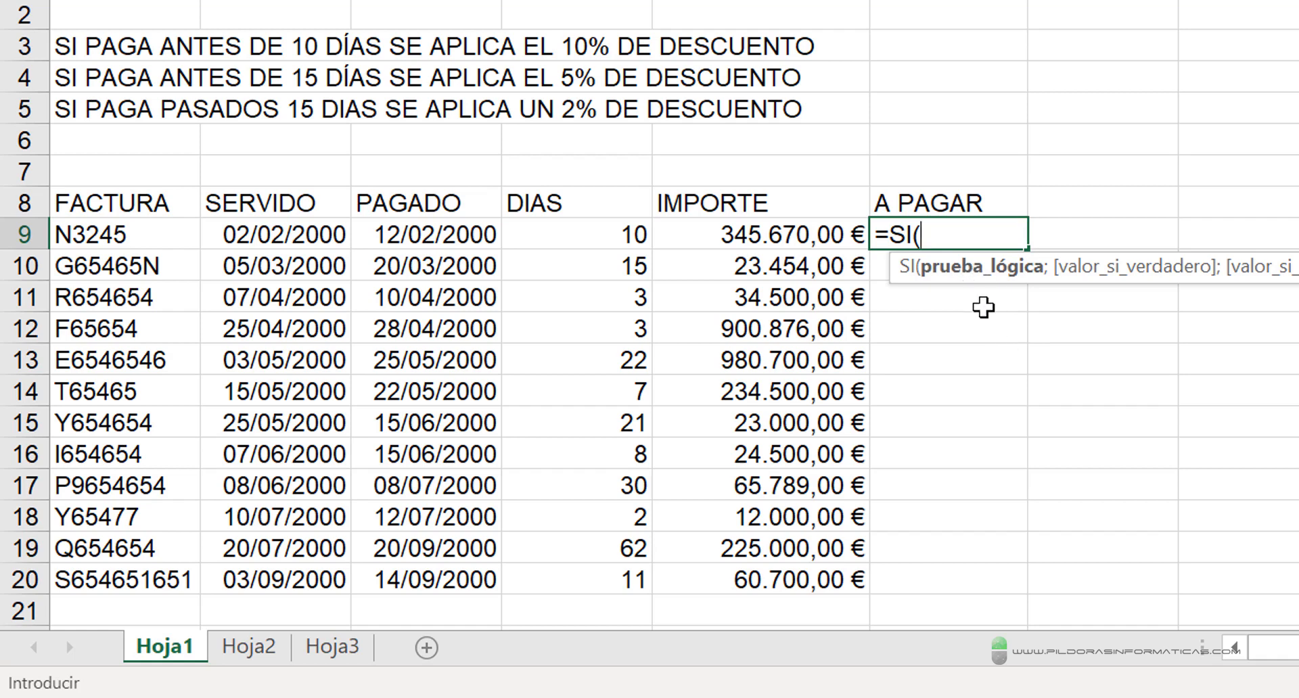
key(ctrl+2)
drag(201, 60, 527, 61)
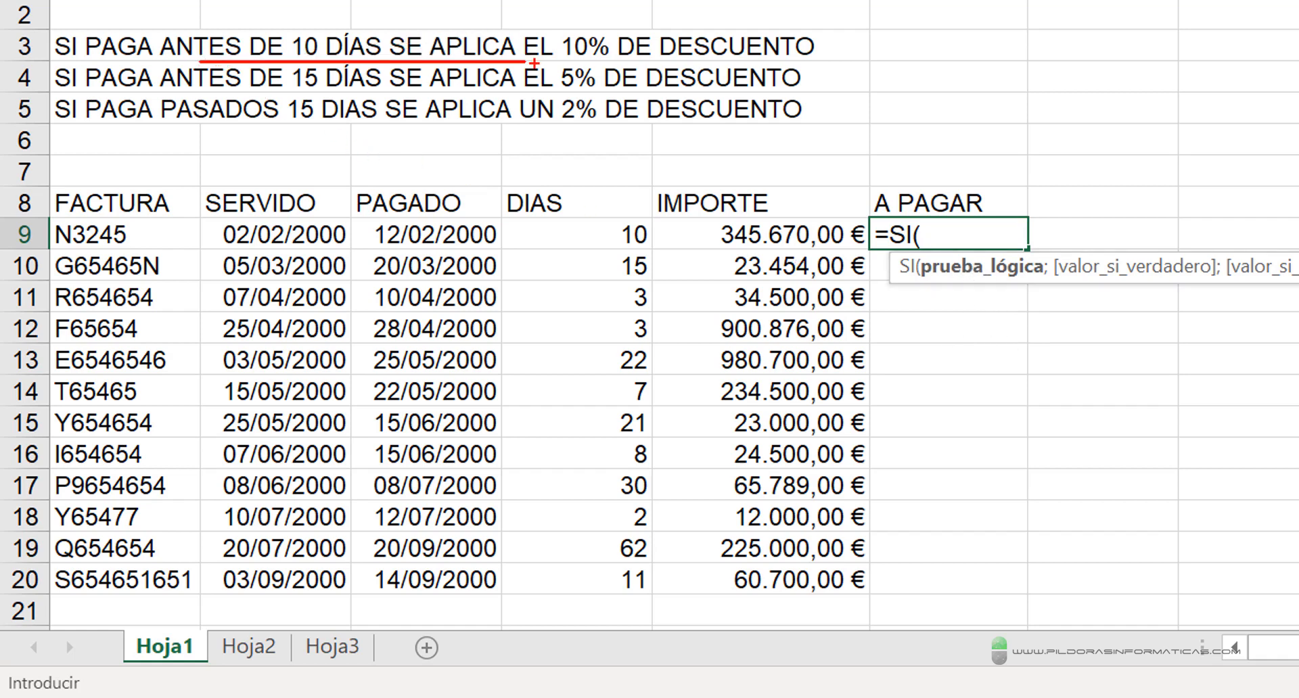
key(Escape)
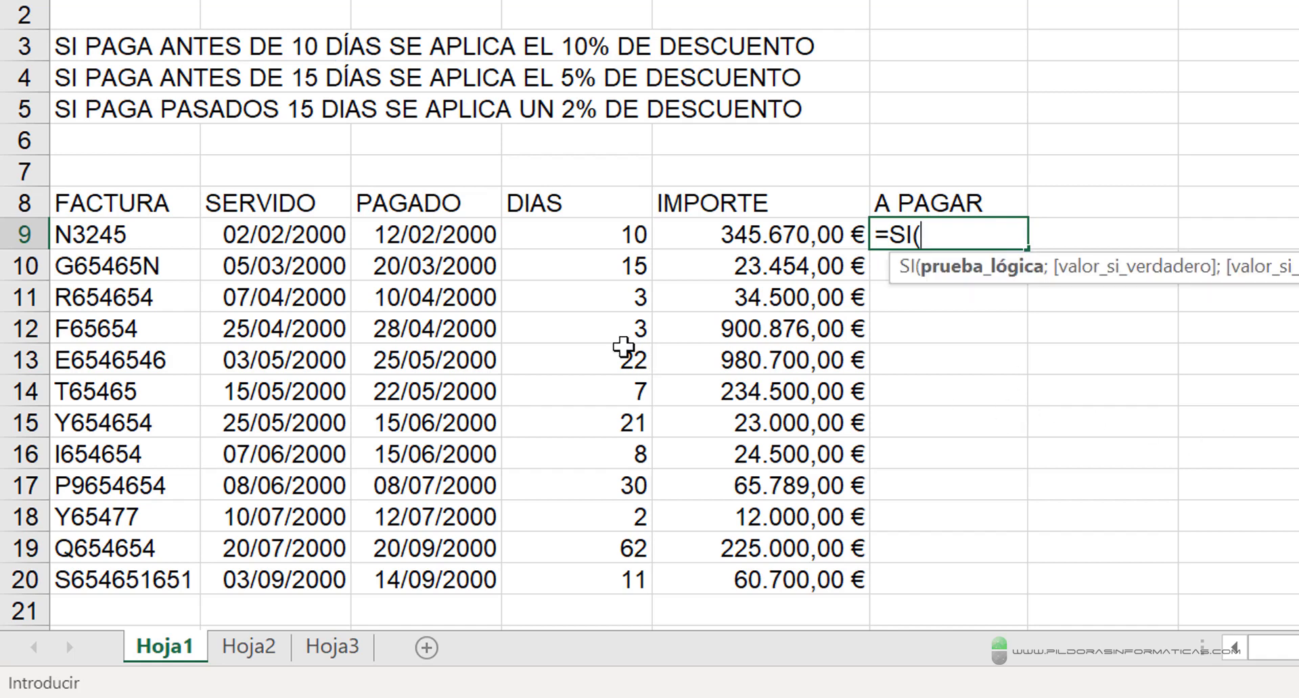
click(598, 244)
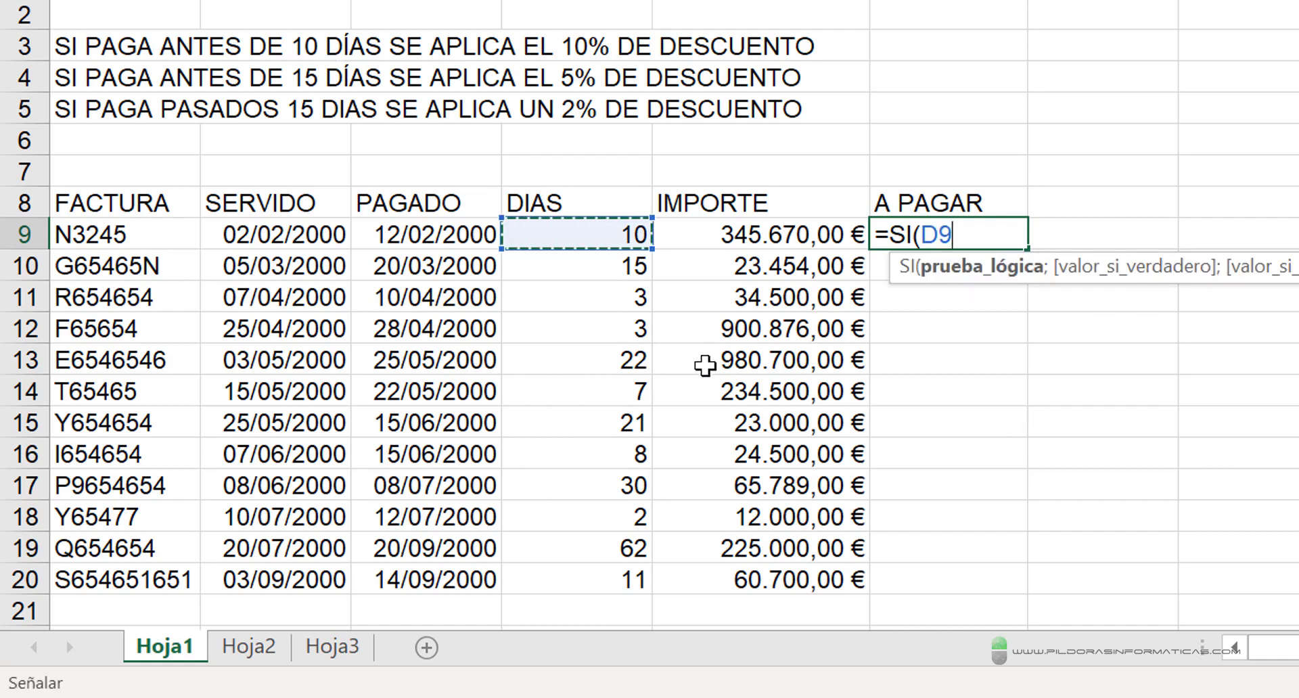
text(<10;)
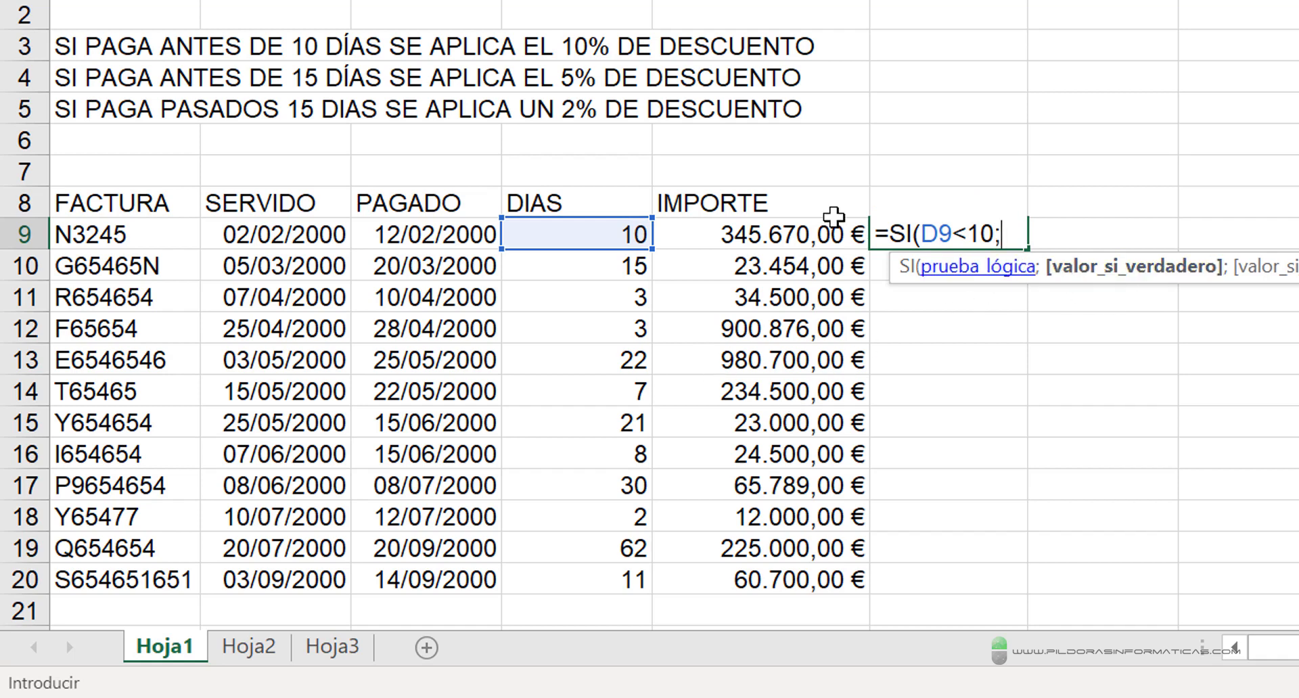
- Enter E9-(E9*10%) as the value if true of the SI formula and continue to the value if false
click(734, 235)
text(-()
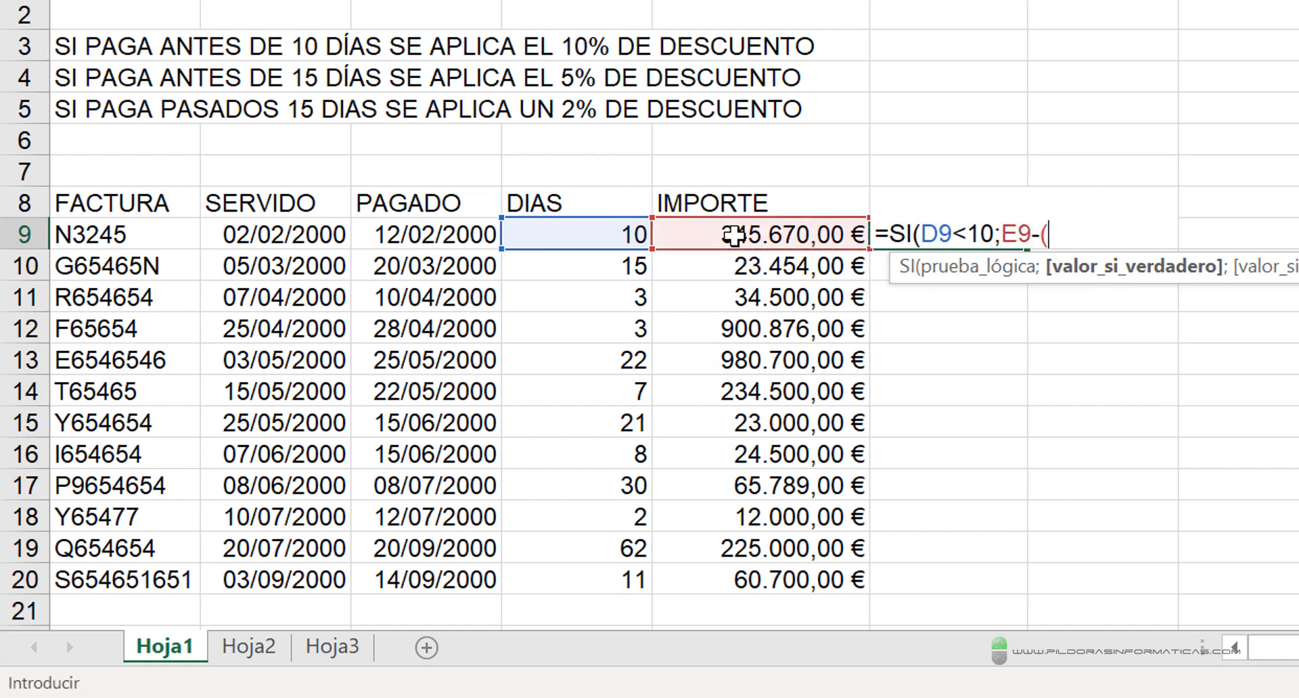
click(734, 235)
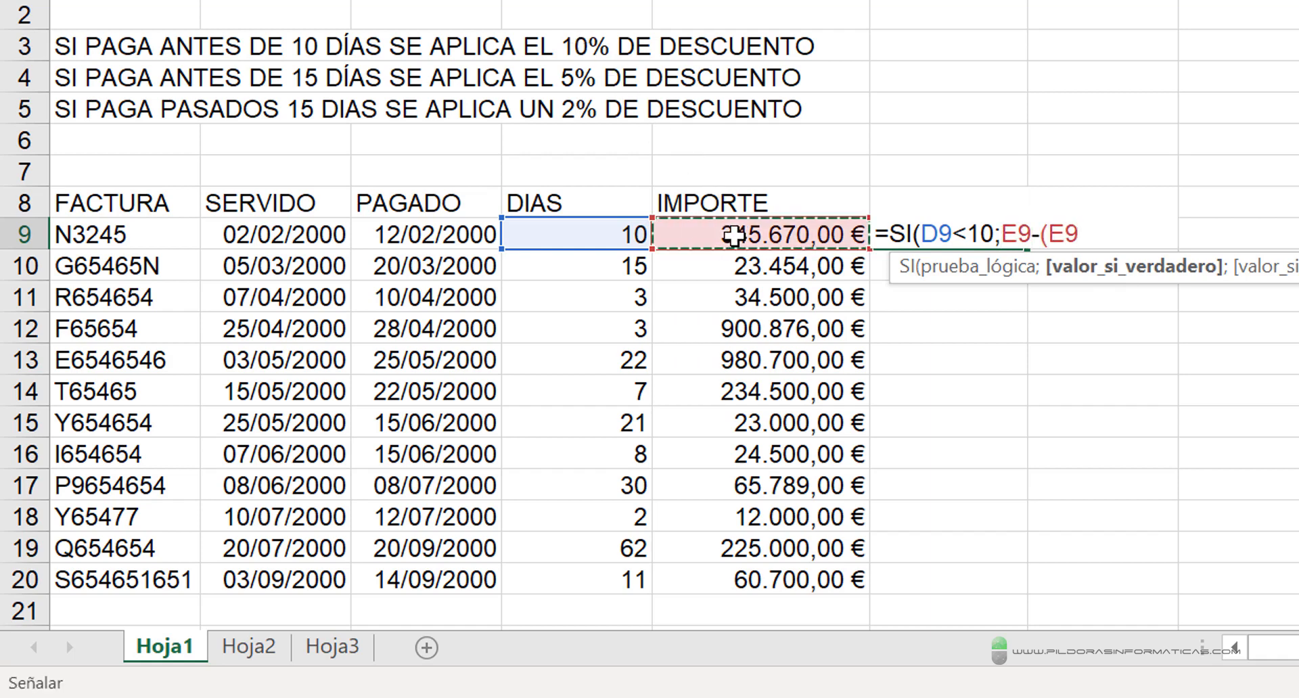
text(*10%))
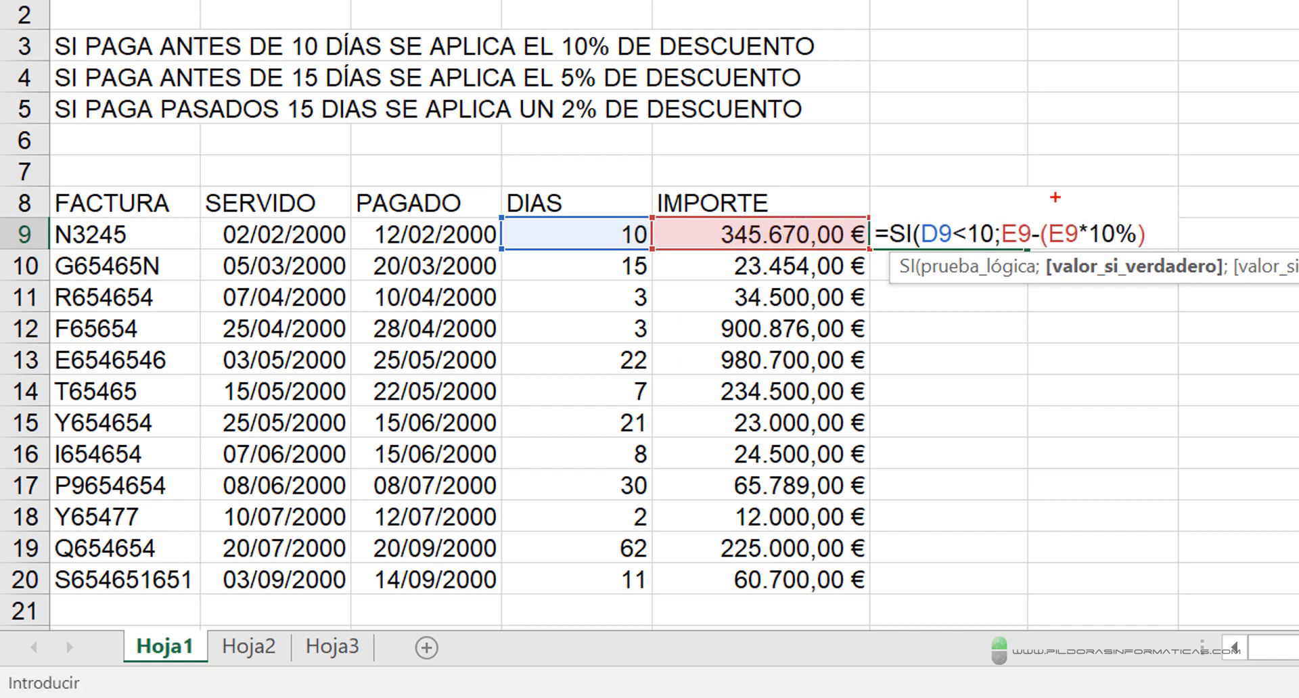
drag(1018, 214, 1071, 117)
drag(1042, 250, 1152, 246)
key(Escape)
text(;)
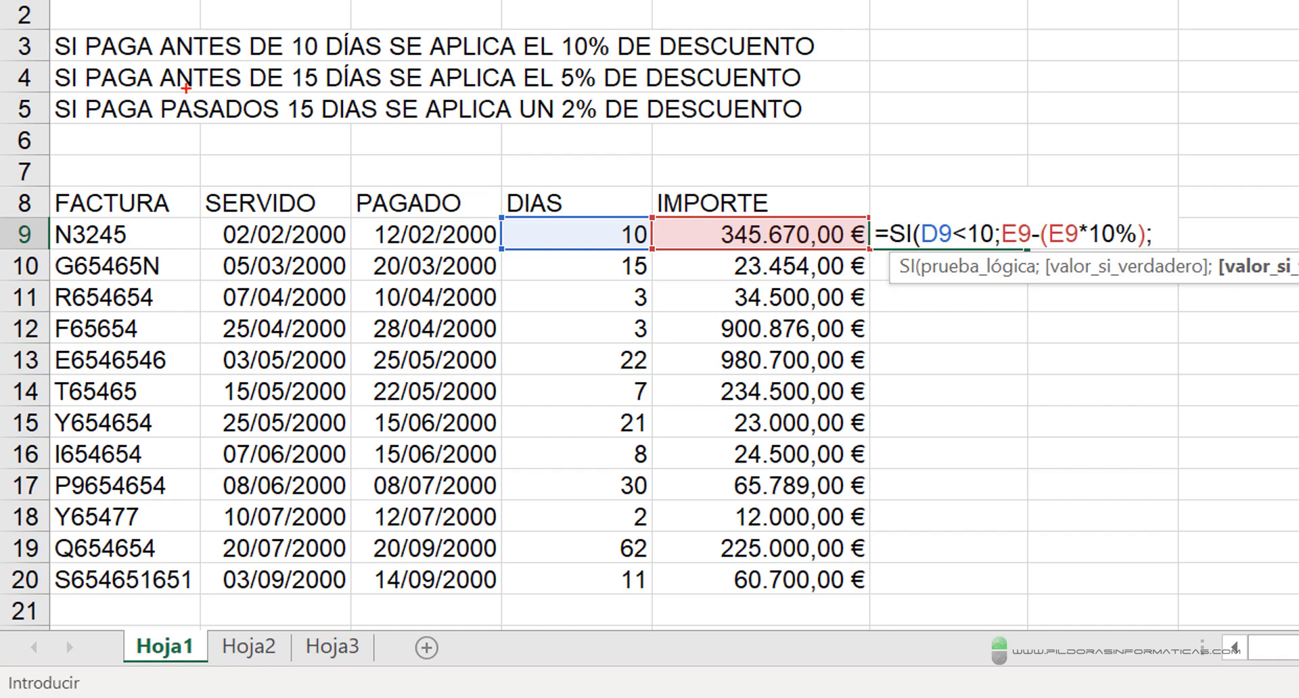
drag(183, 89, 348, 88)
drag(190, 137, 337, 137)
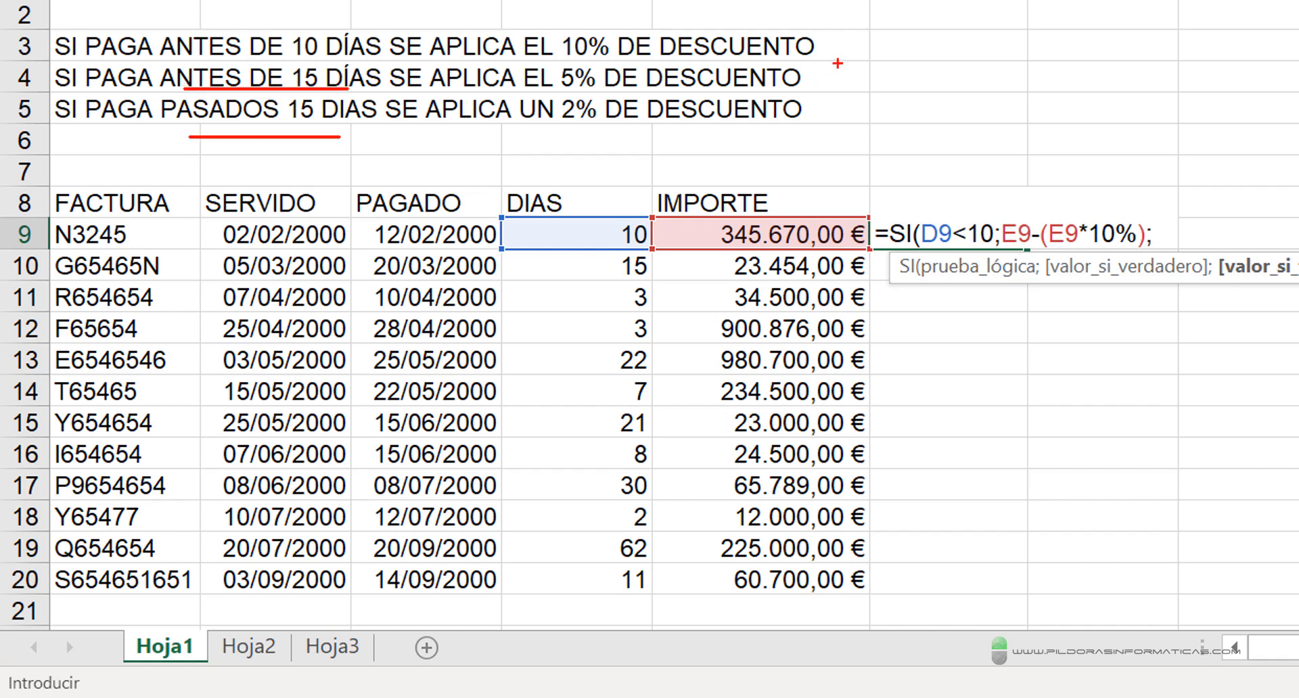
drag(839, 64, 807, 136)
drag(1283, 289, 1204, 404)
key(Escape)
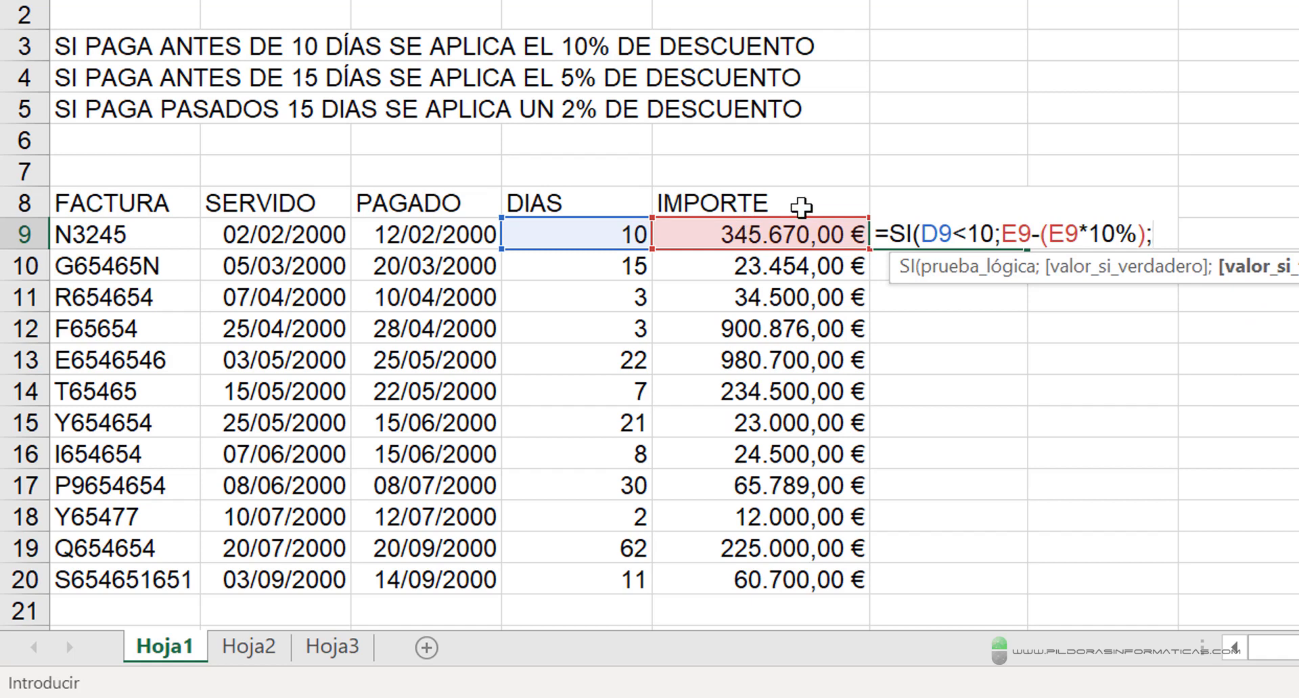
- Nest a second SI function as the value if false, with the logical test D9<15
text(SI)
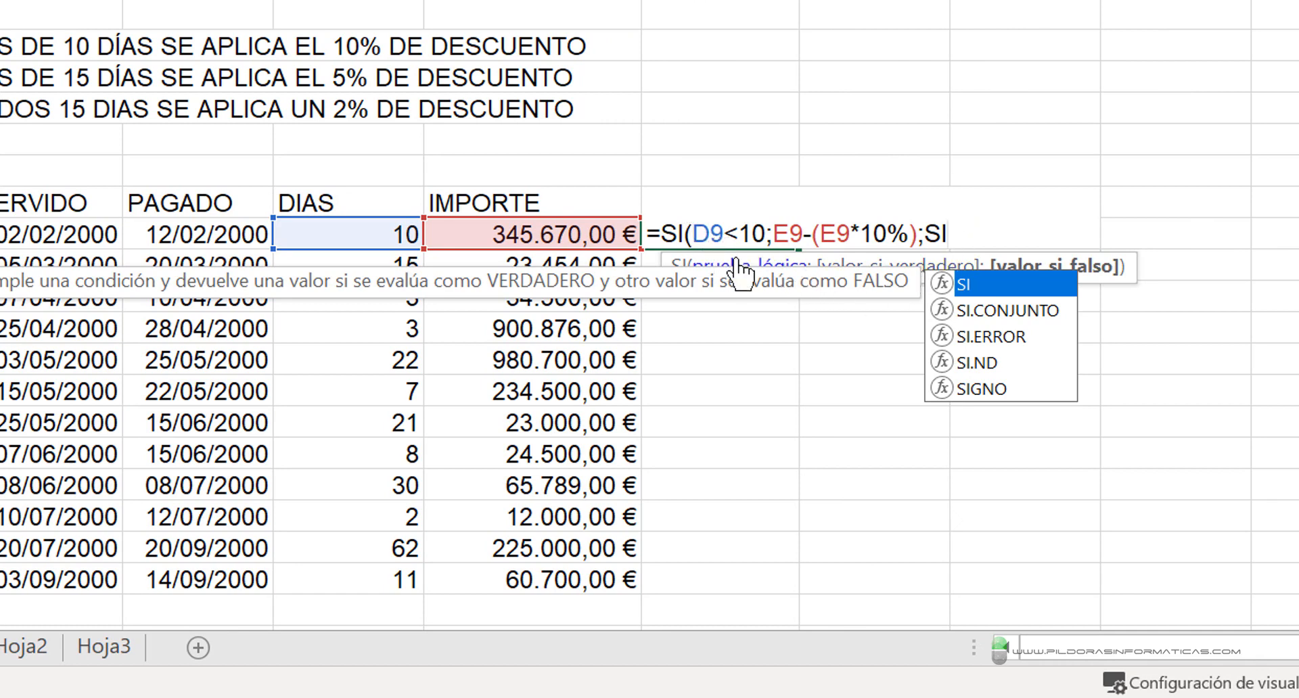
text(()
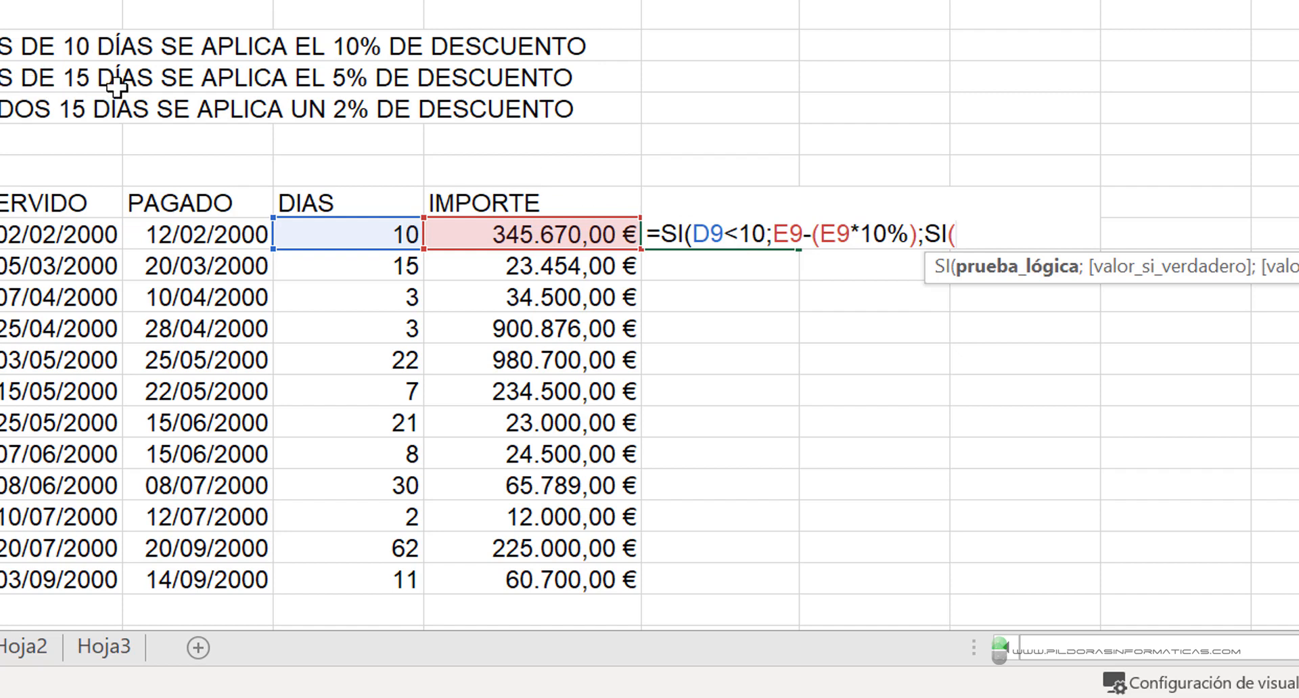
click(355, 235)
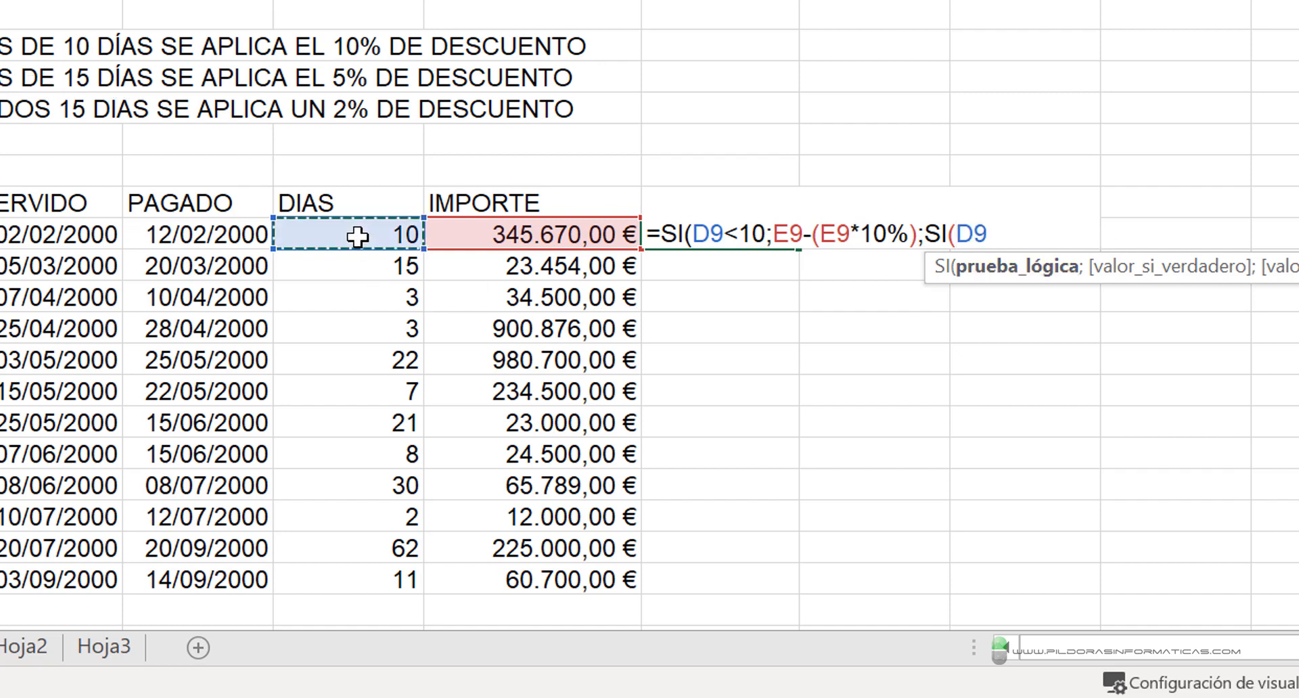
text(<15)
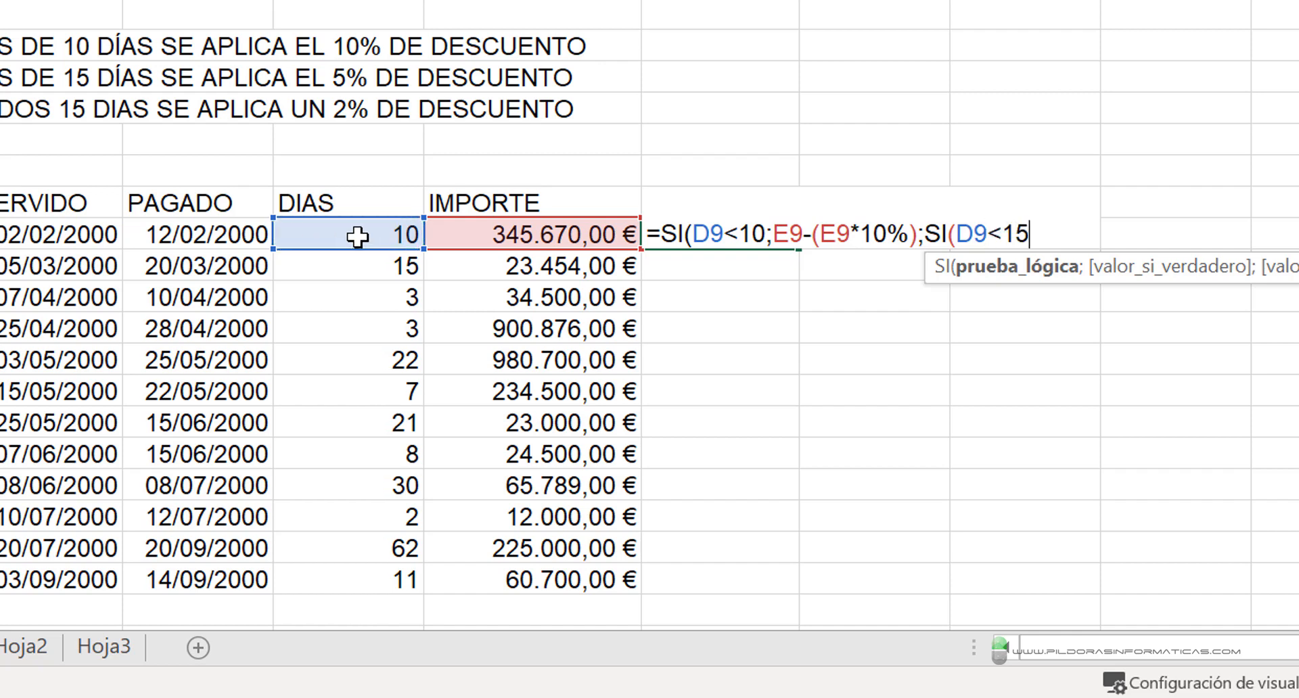
text(;)
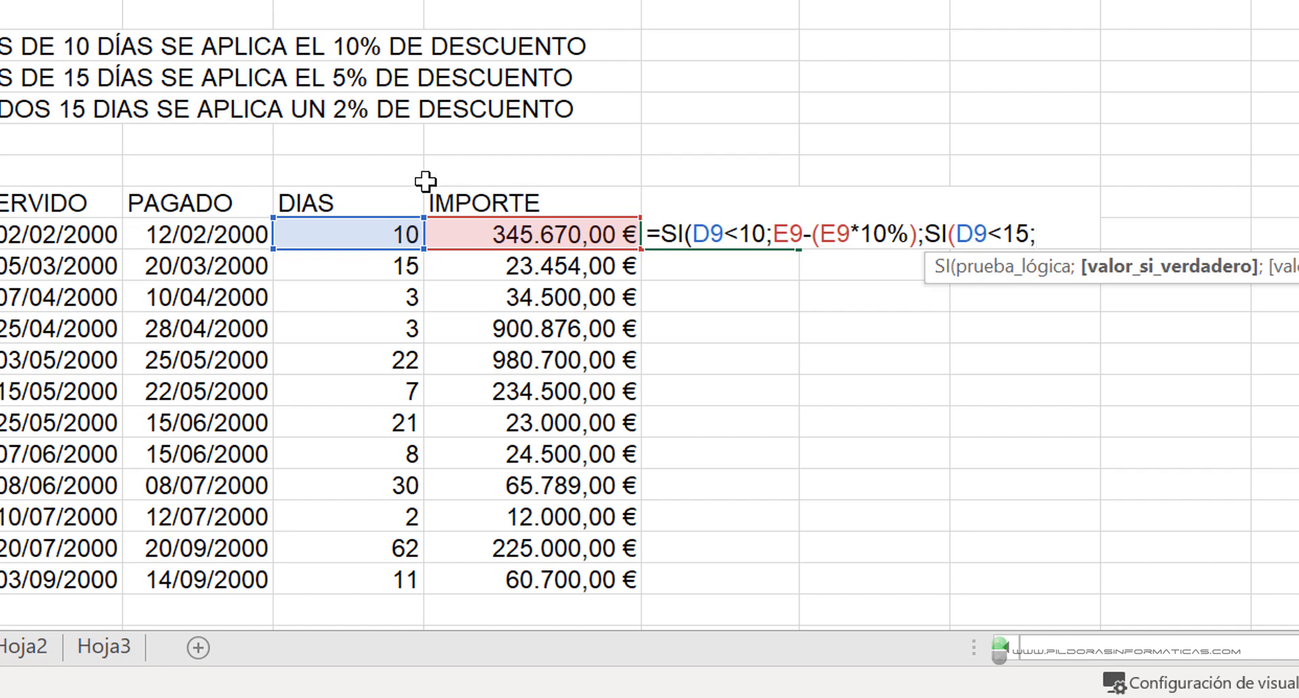
- Enter E9-(E9*5%) as the nested SI's value if true and continue to its value if false
click(477, 230)
text(-()
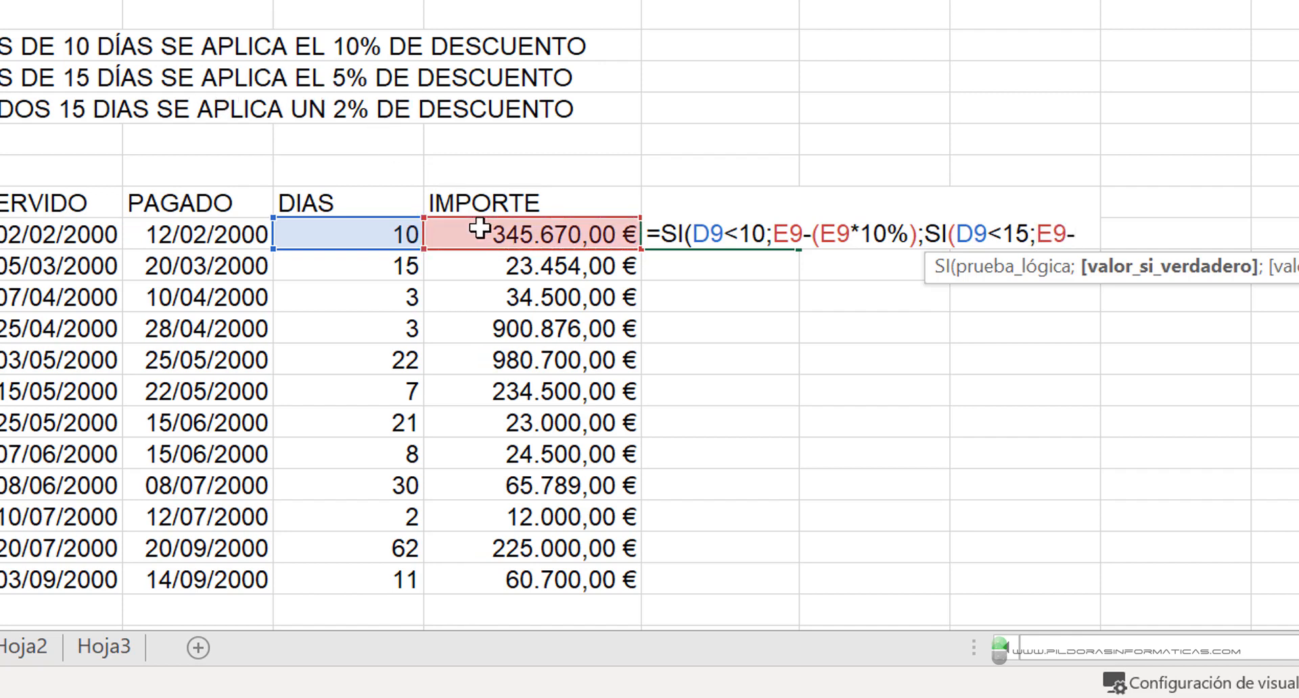
click(480, 230)
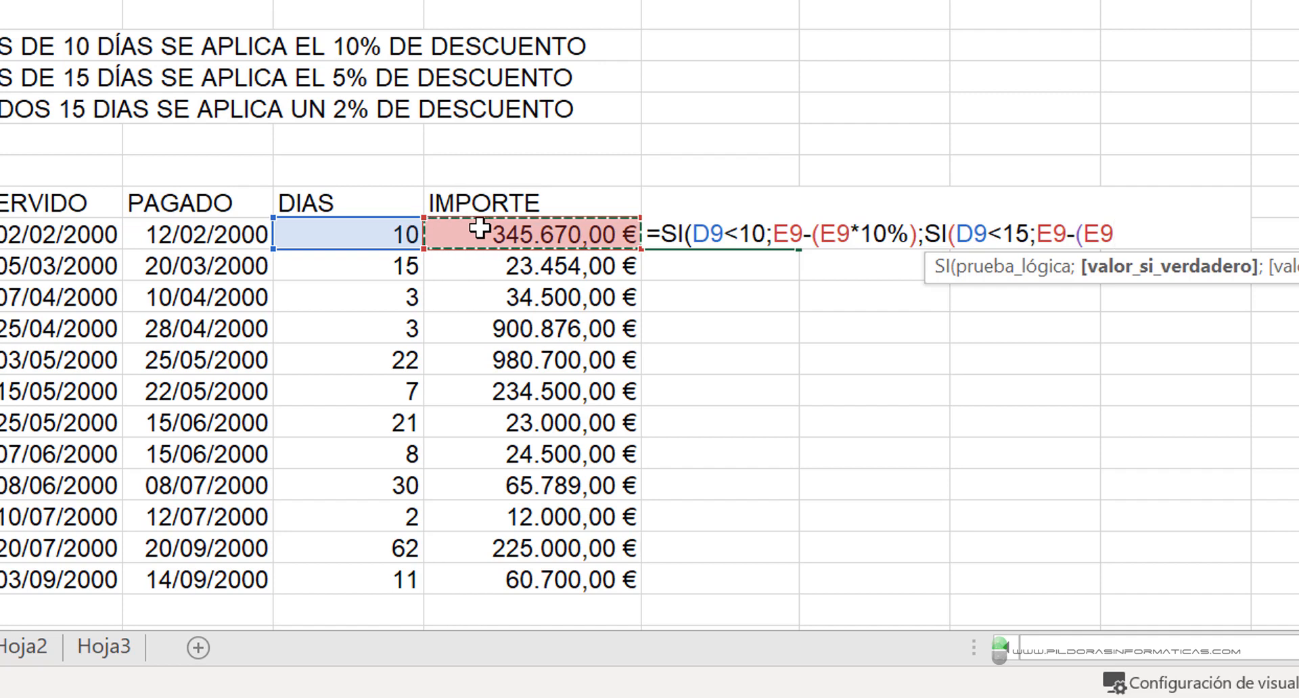
text(*5%))
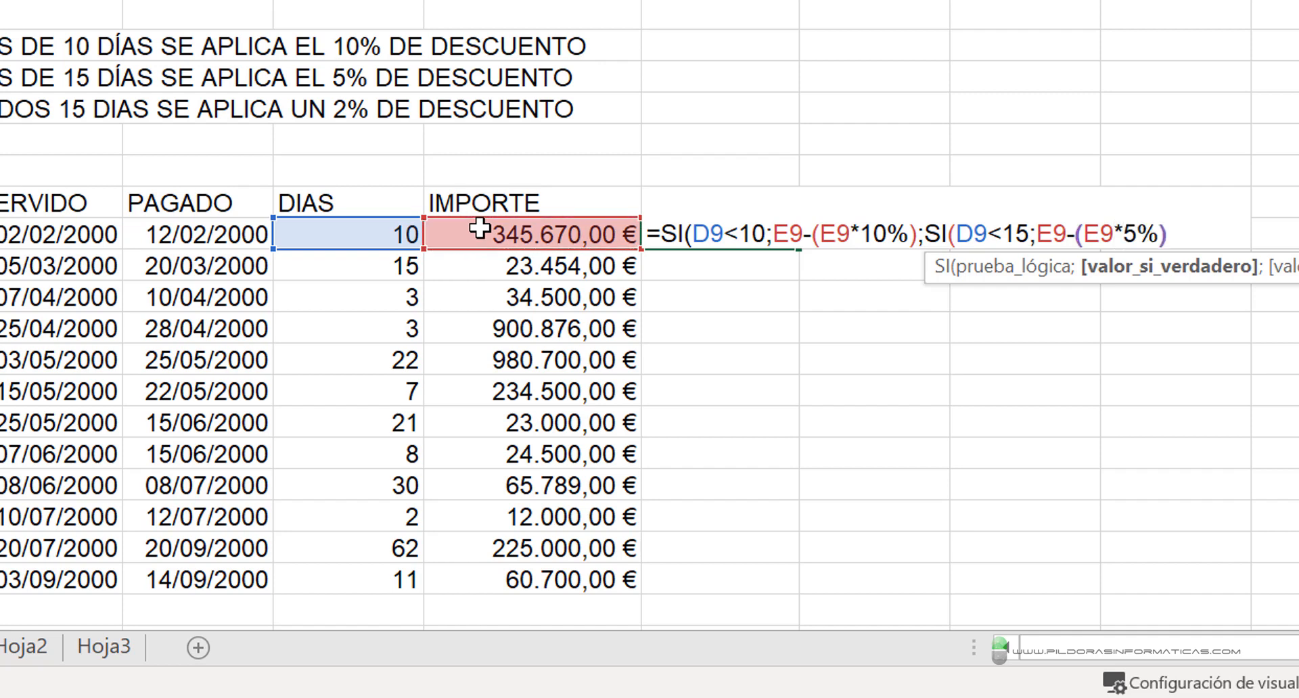
text(;)
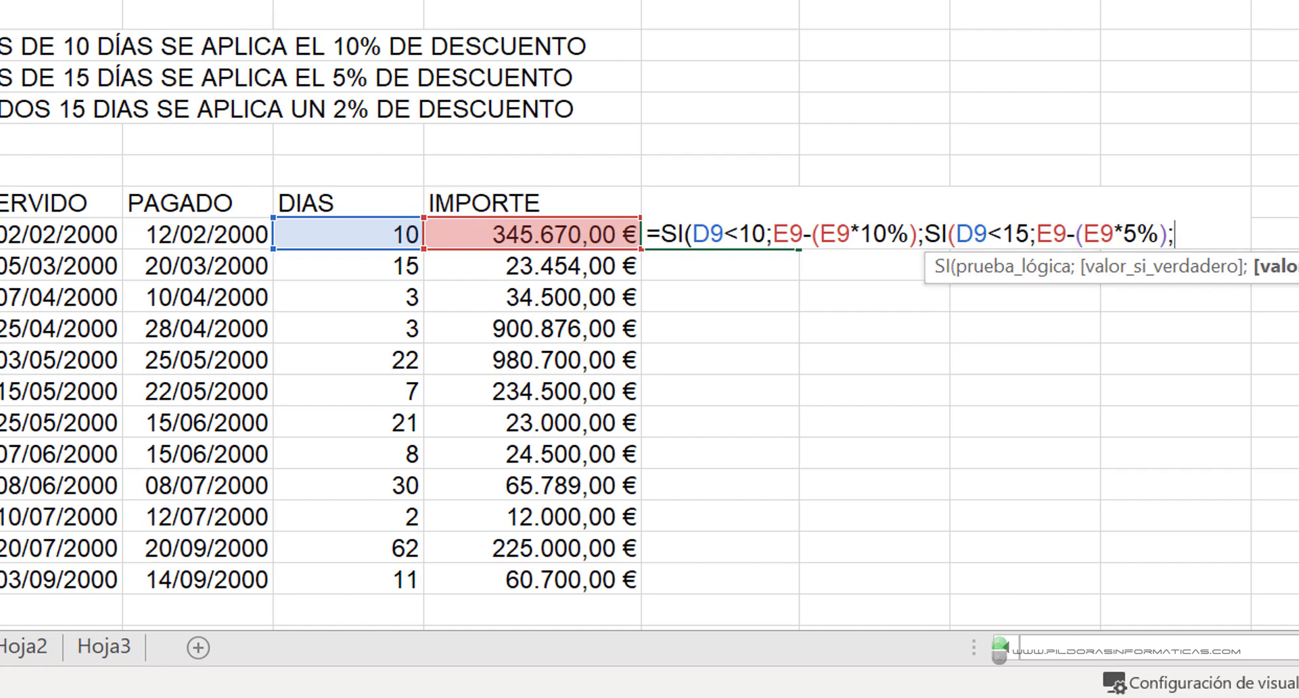
drag(2, 76, 131, 76)
drag(2, 47, 187, 41)
drag(67, 119, 148, 197)
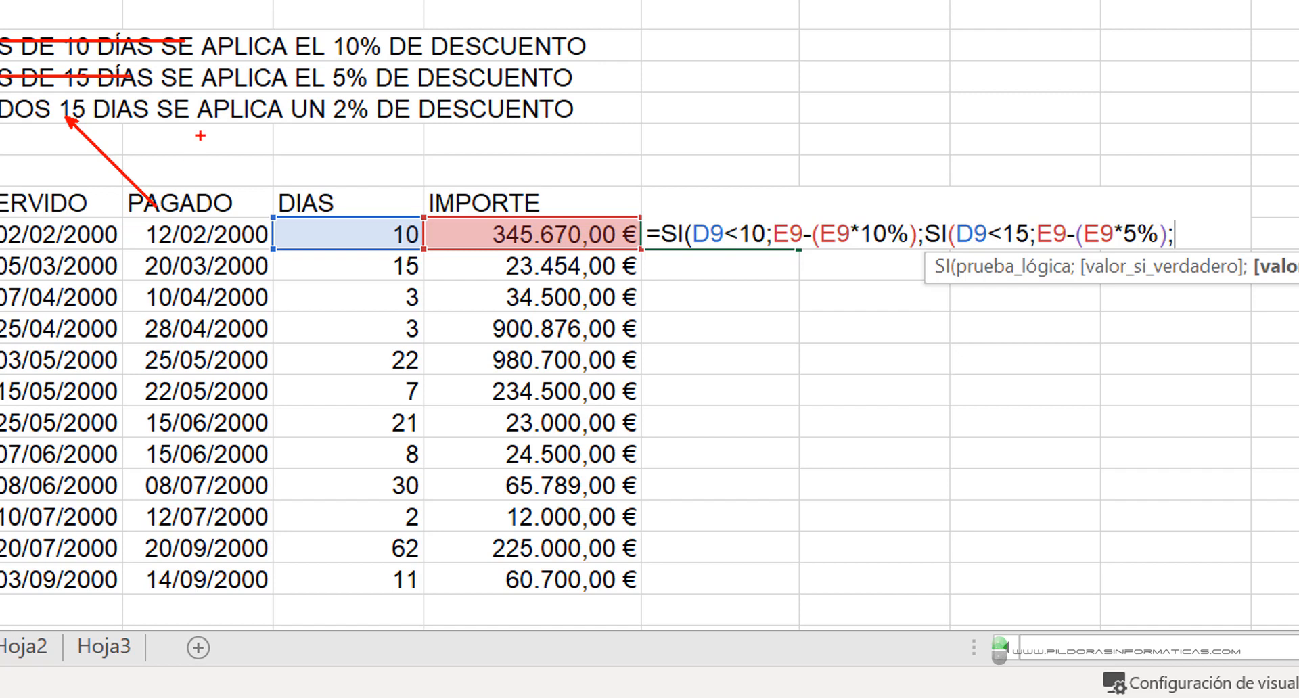
drag(343, 134, 367, 223)
key(Escape)
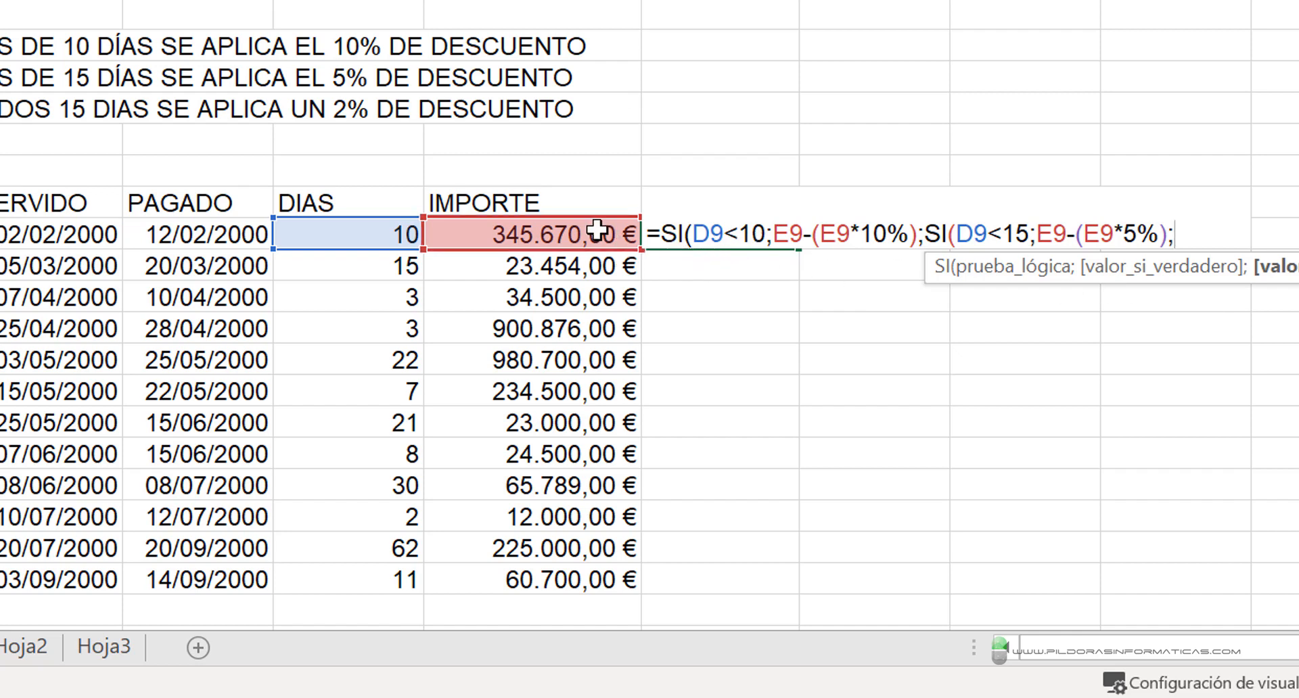
- Enter E9-(E9*2%) as the value if false of the nested SI
click(570, 233)
text(-()
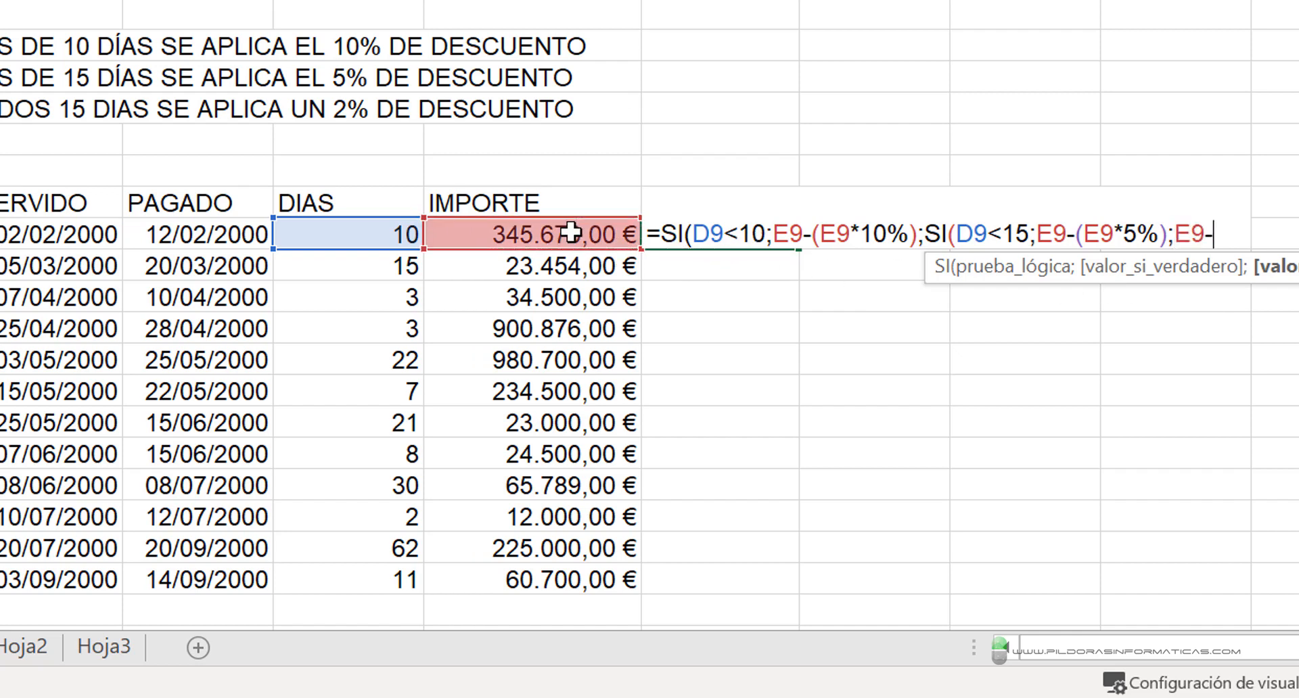
click(571, 234)
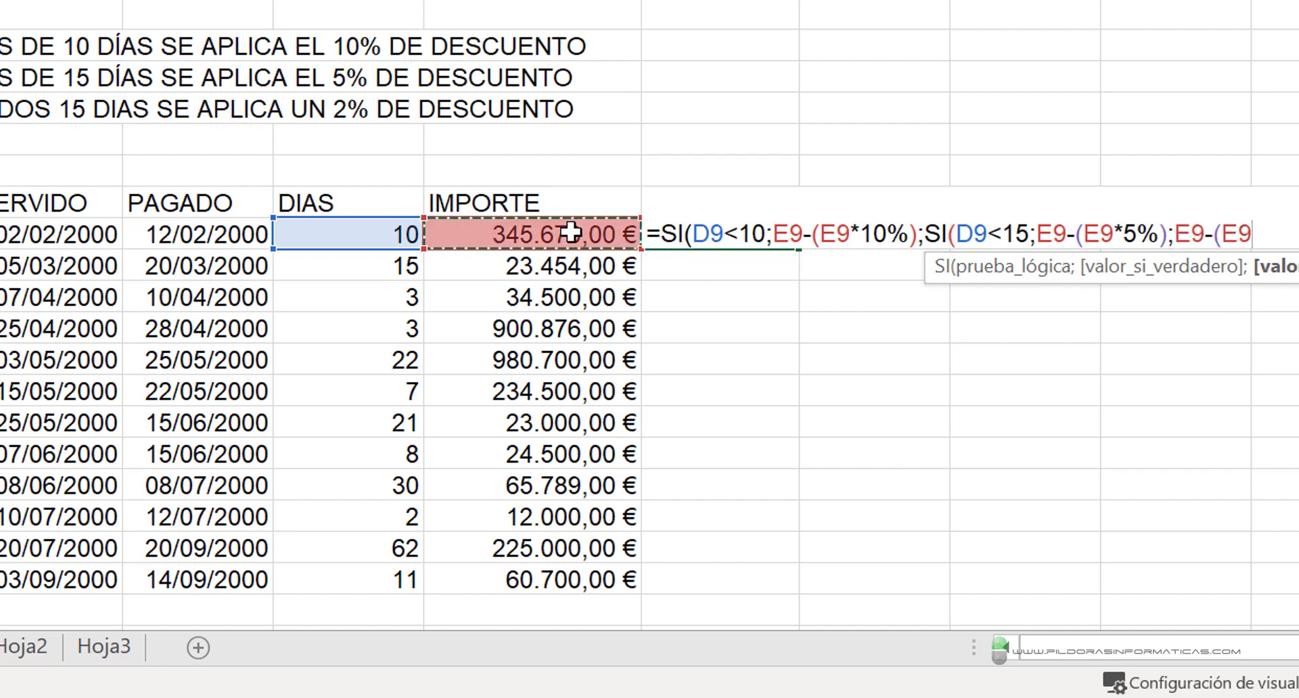
text(*2%)
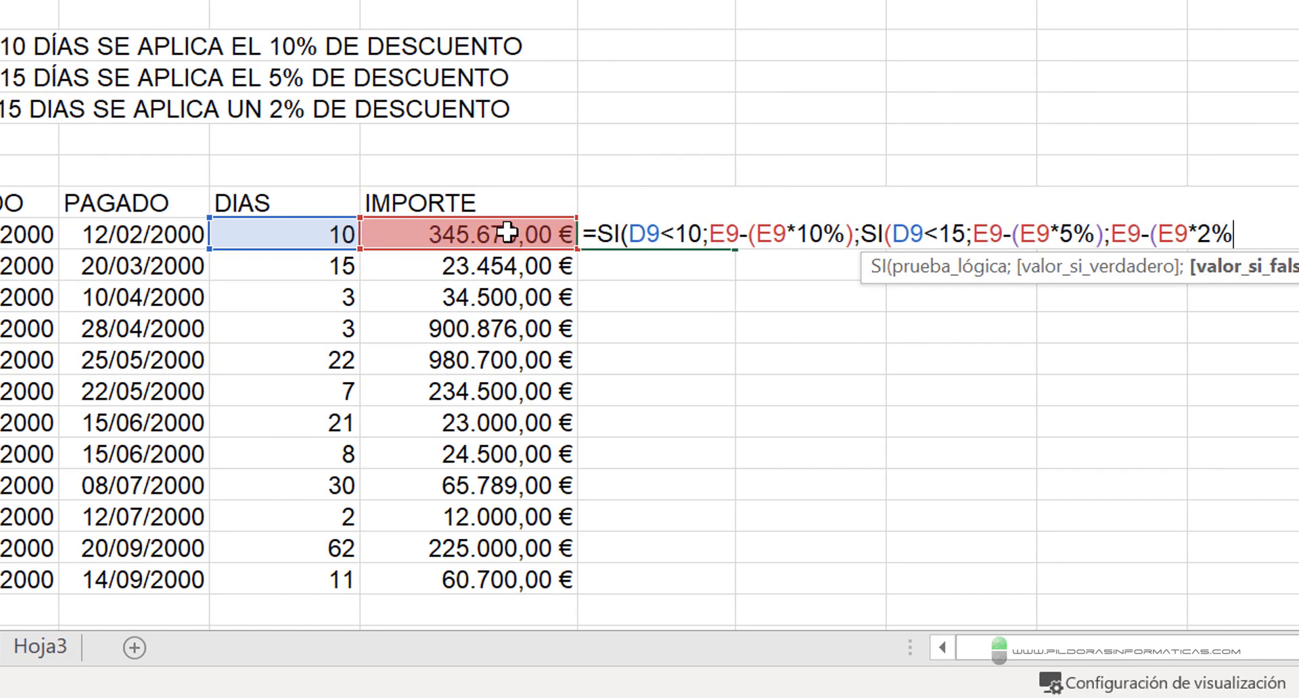
text()))
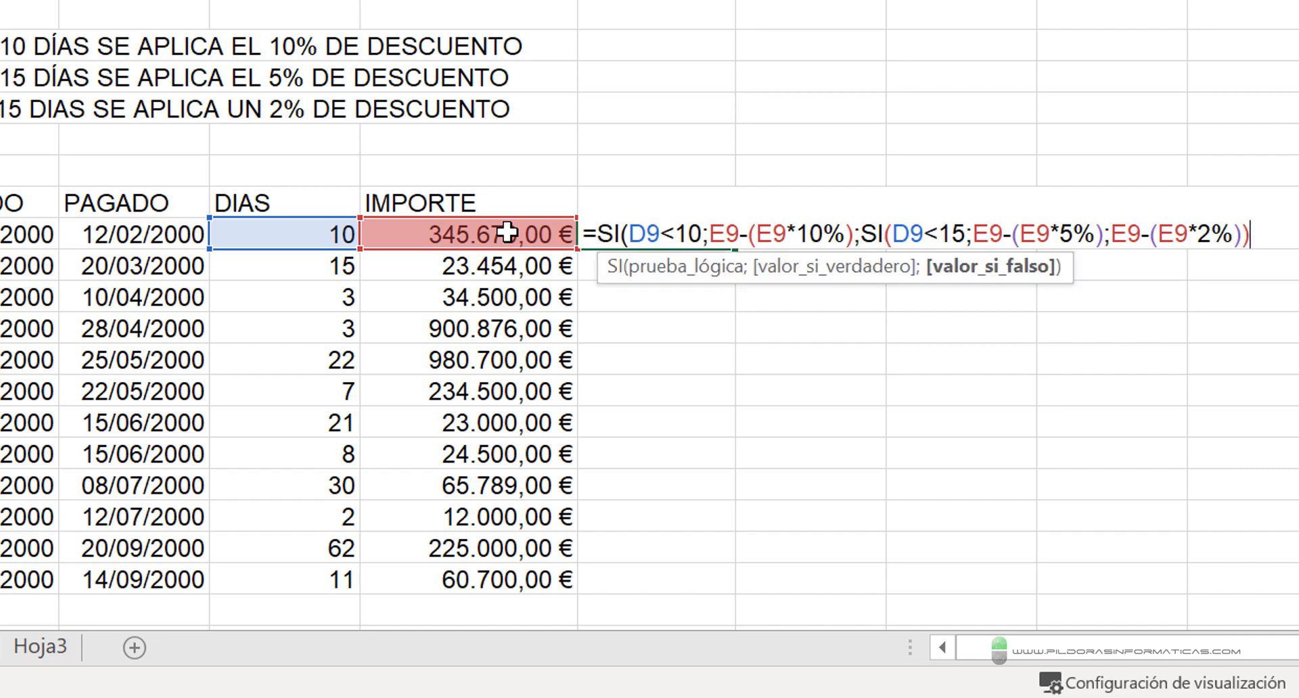
text())
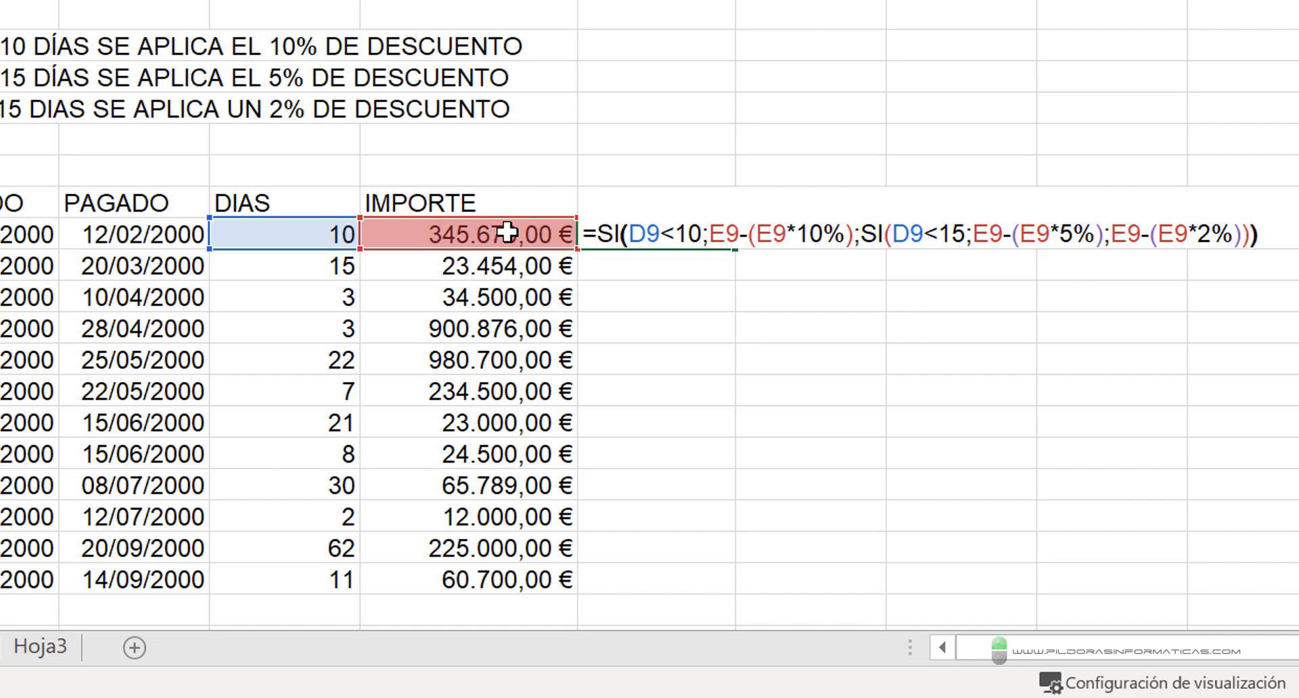
- Close both SI functions to complete the formula in F9, and fill it down the A PAGAR column to F20
key(BackSpace)
key(BackSpace)
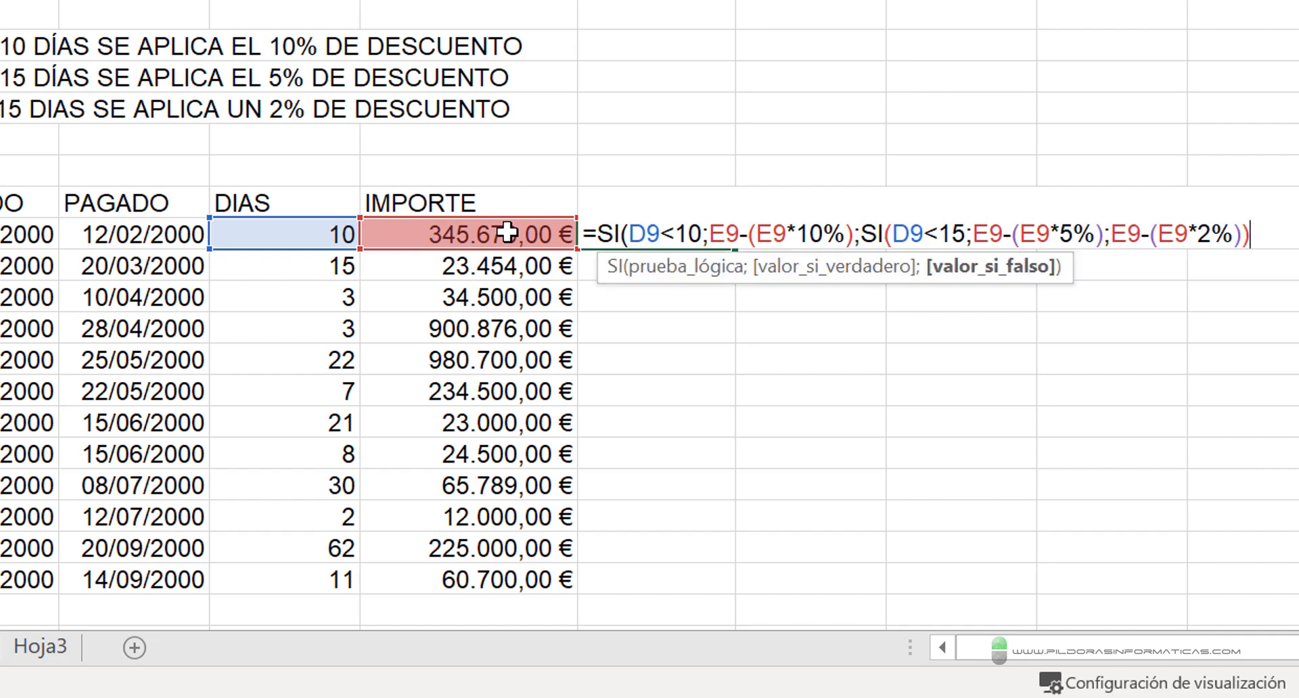
text())
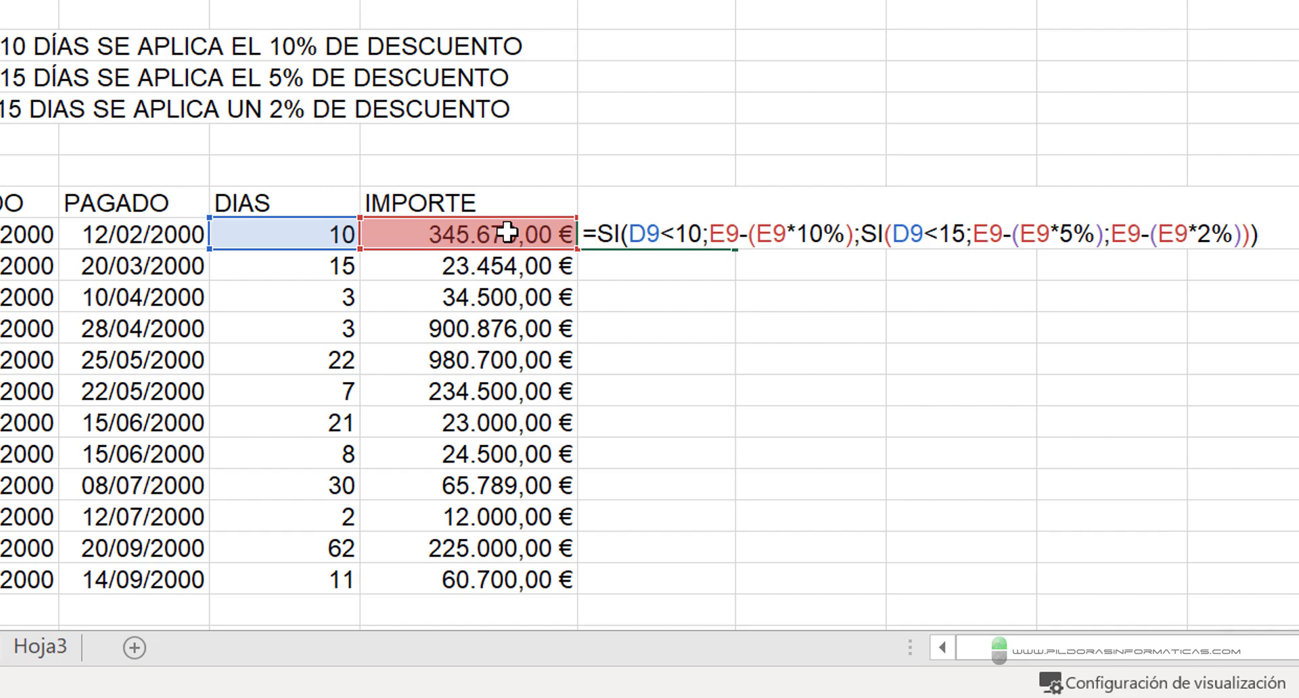
key(Return)
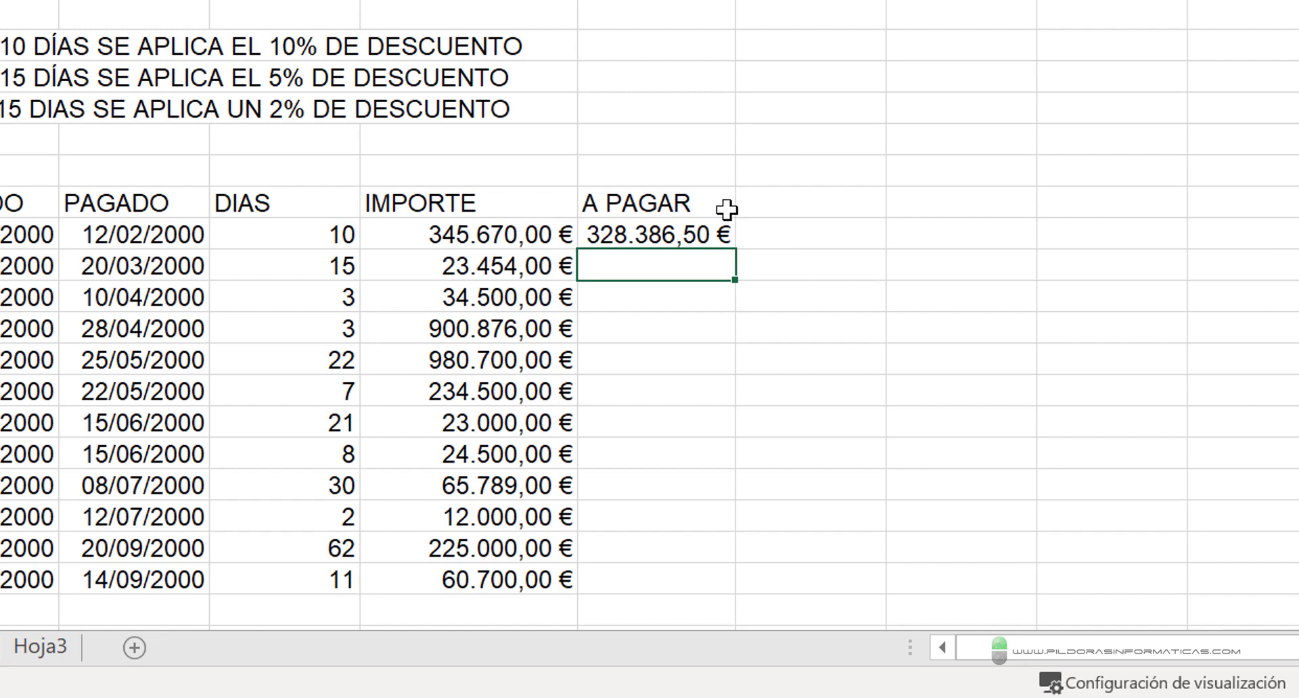
click(705, 230)
drag(737, 251, 742, 596)
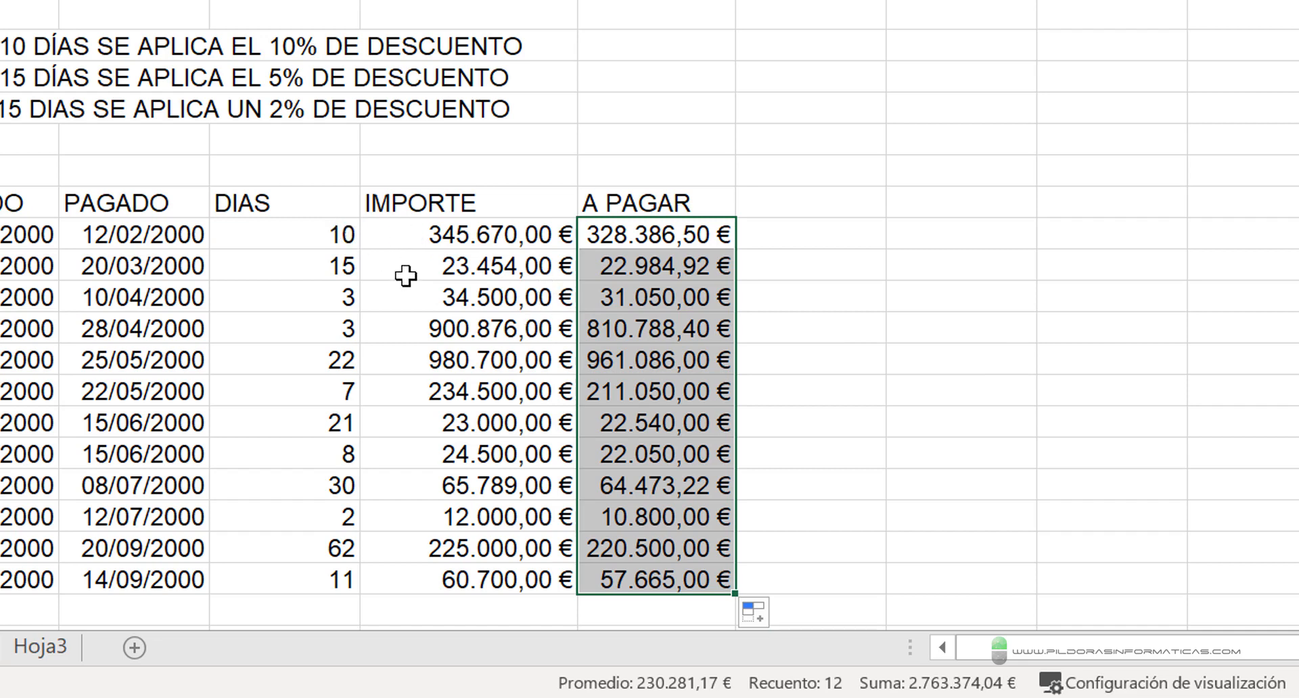
drag(331, 226, 385, 148)
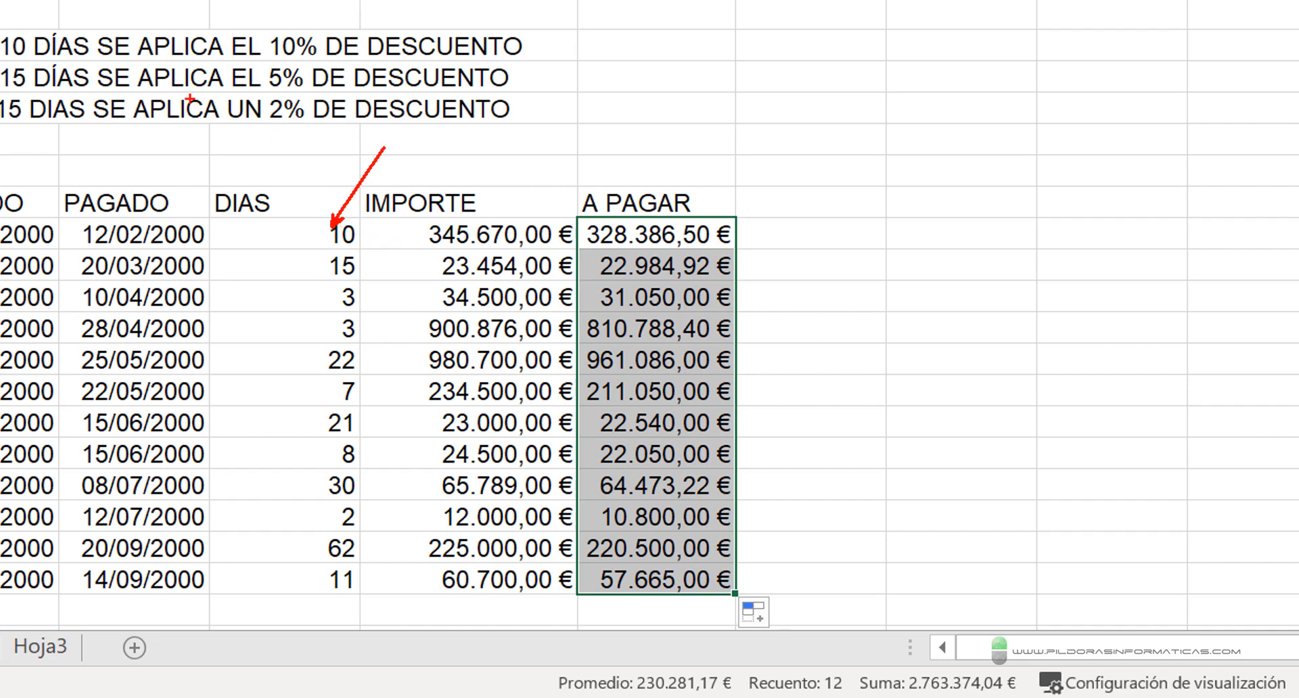
drag(239, 97, 316, 96)
drag(33, 35, 71, 1)
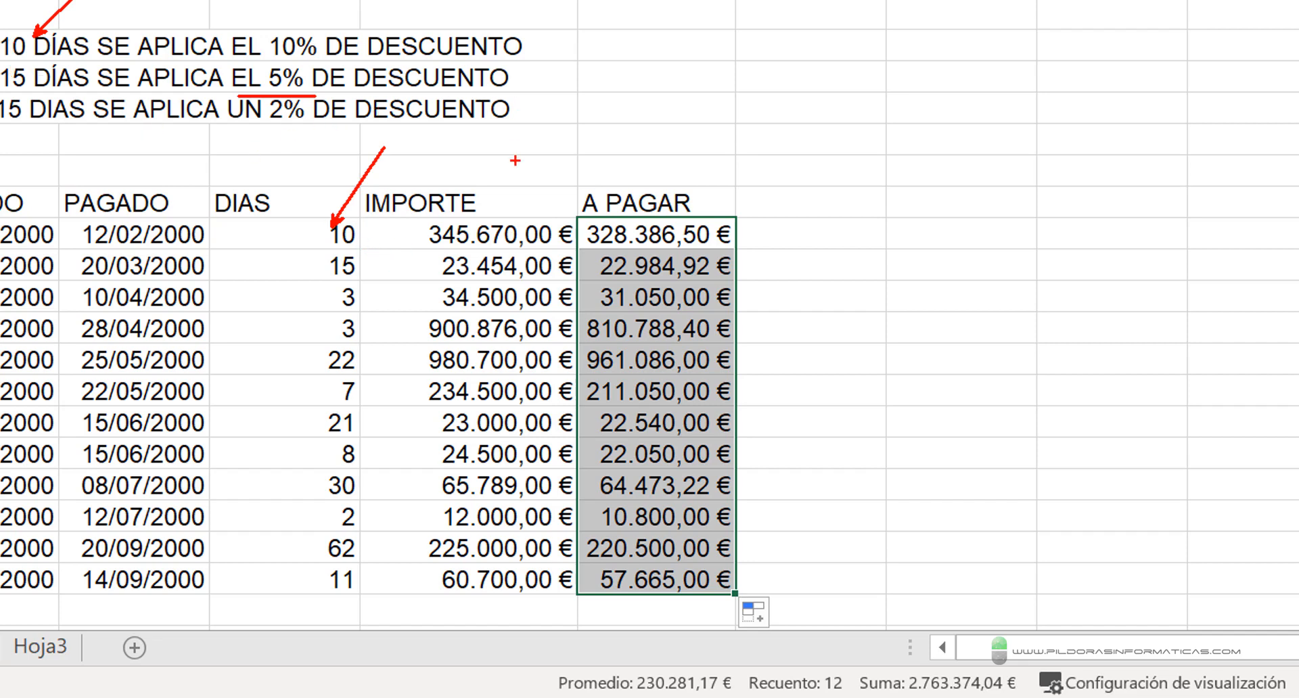
mouse_move(570, 207)
mouse_down()
mouse_move(673, 259)
mouse_move(771, 261)
mouse_move(771, 249)
mouse_up()
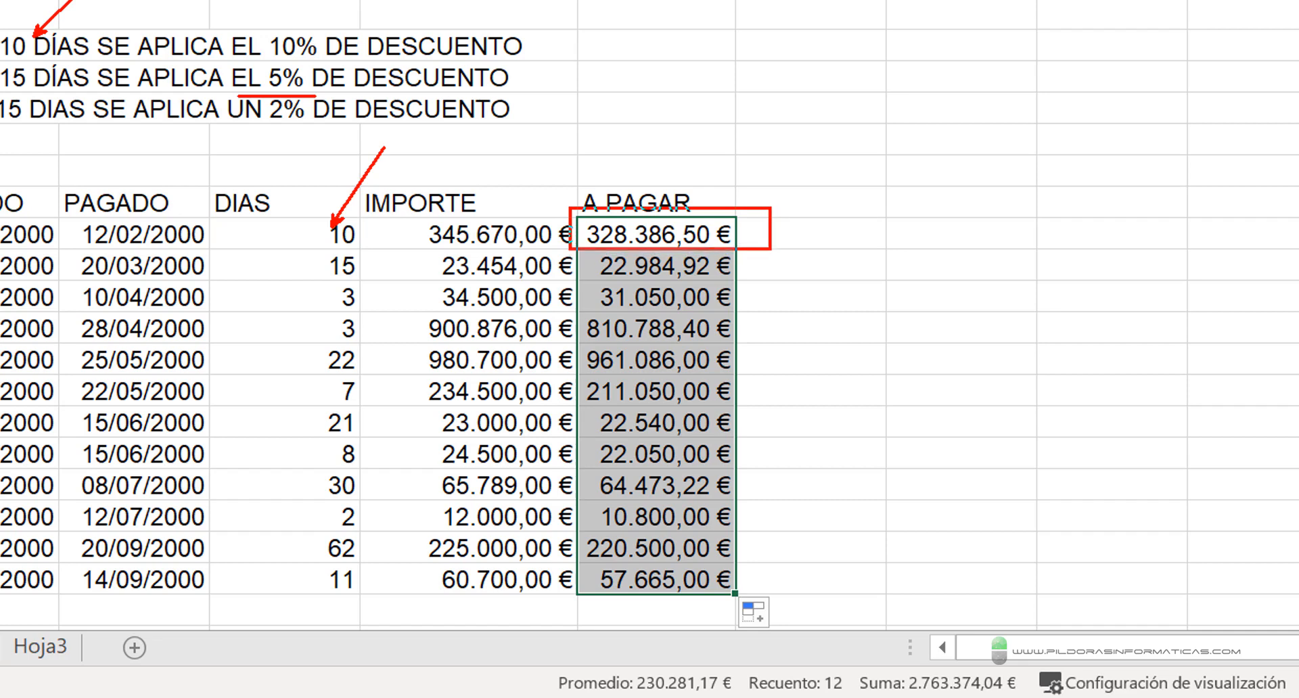
drag(1, 133, 72, 149)
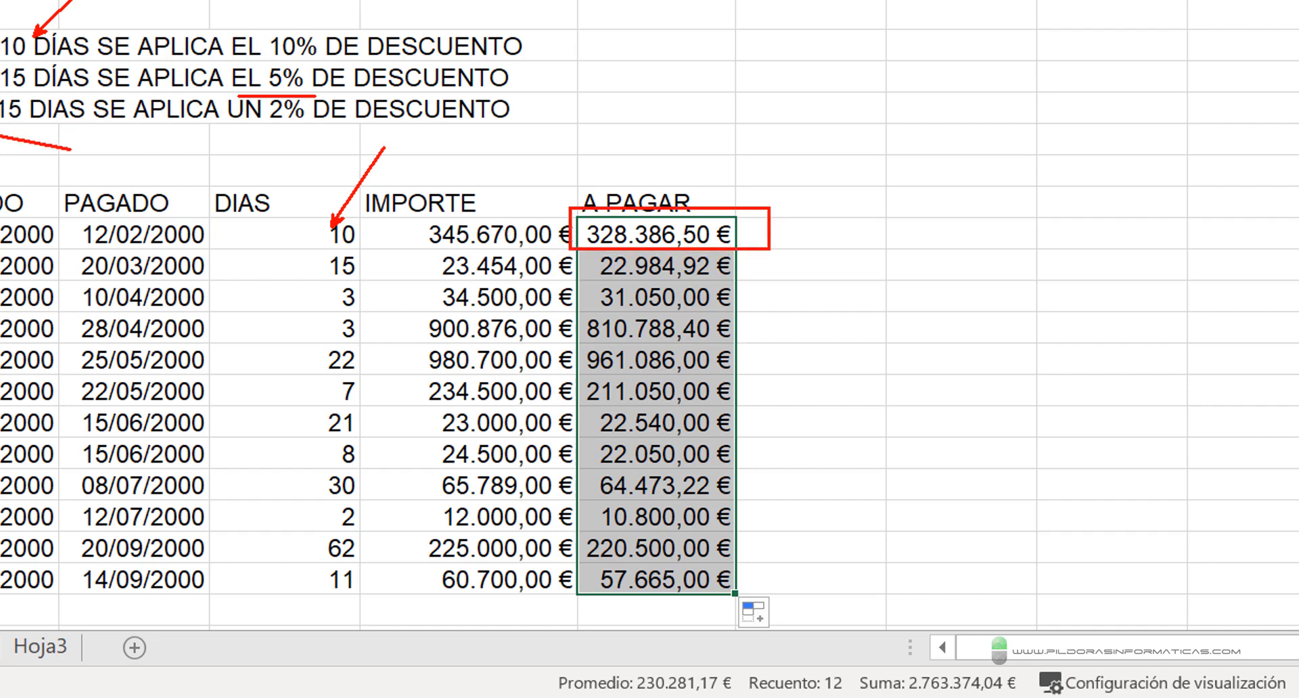
mouse_move(214, 521)
mouse_down()
mouse_move(349, 574)
mouse_move(395, 567)
mouse_up()
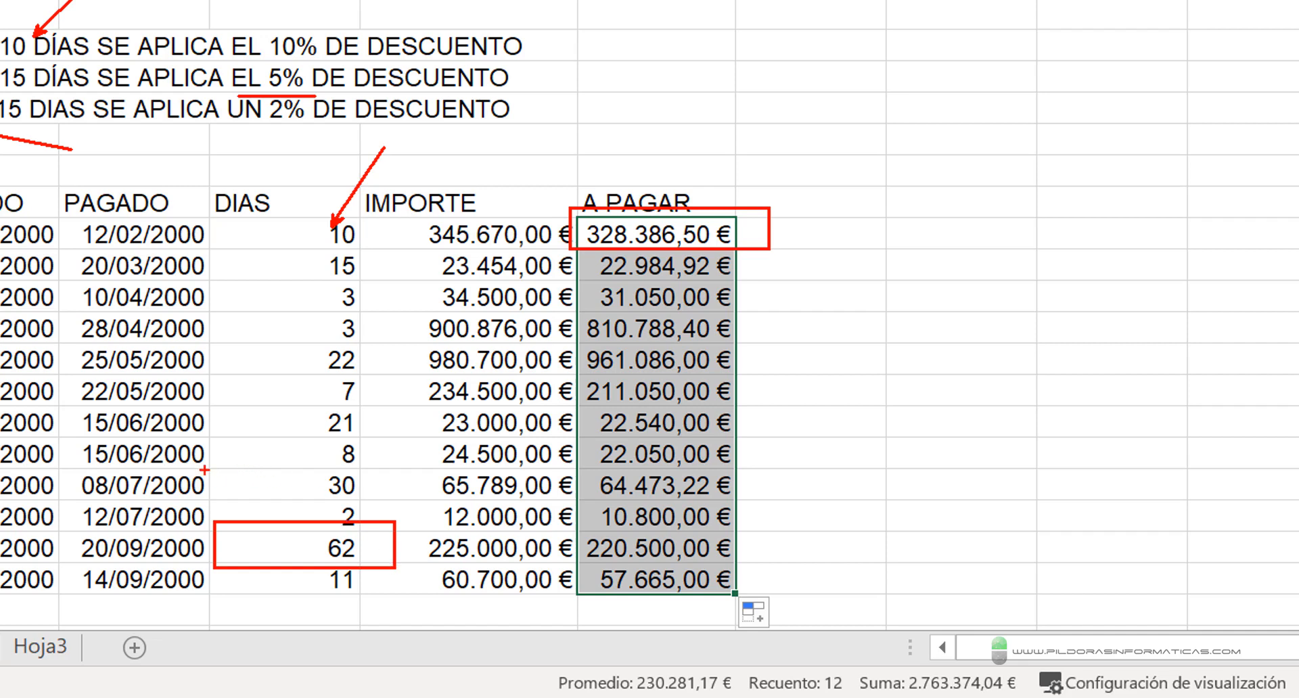
mouse_move(207, 455)
mouse_down()
mouse_move(293, 517)
mouse_move(371, 493)
mouse_up()
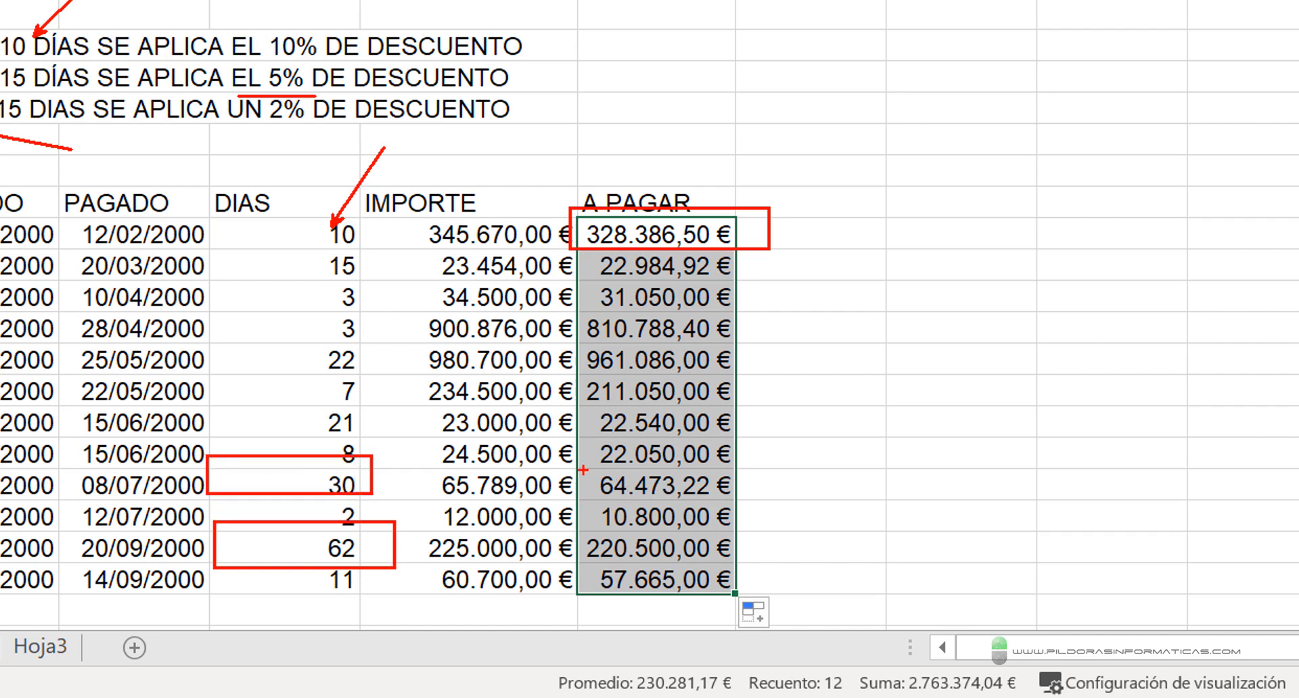
mouse_move(578, 469)
mouse_down()
mouse_move(654, 500)
mouse_move(735, 514)
mouse_move(751, 500)
mouse_up()
mouse_move(562, 523)
mouse_down()
mouse_move(713, 589)
mouse_move(708, 577)
mouse_up()
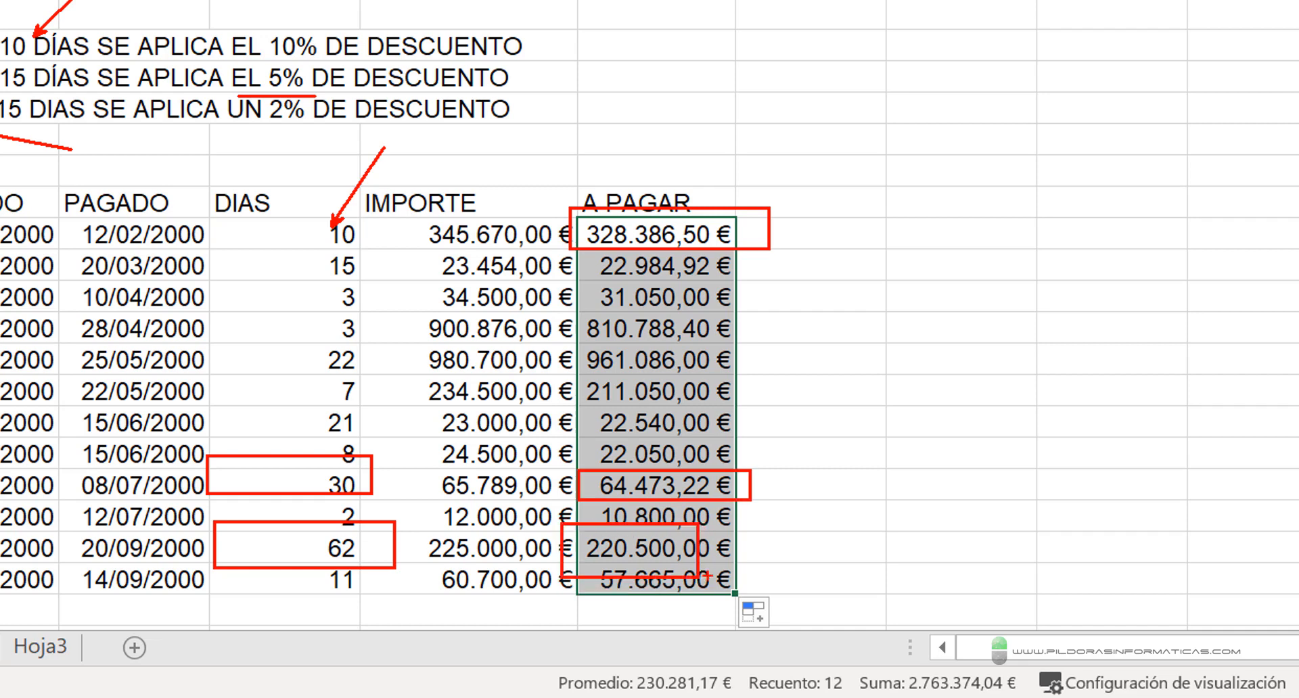
key(Escape)
scroll(870, 322, down, 3)
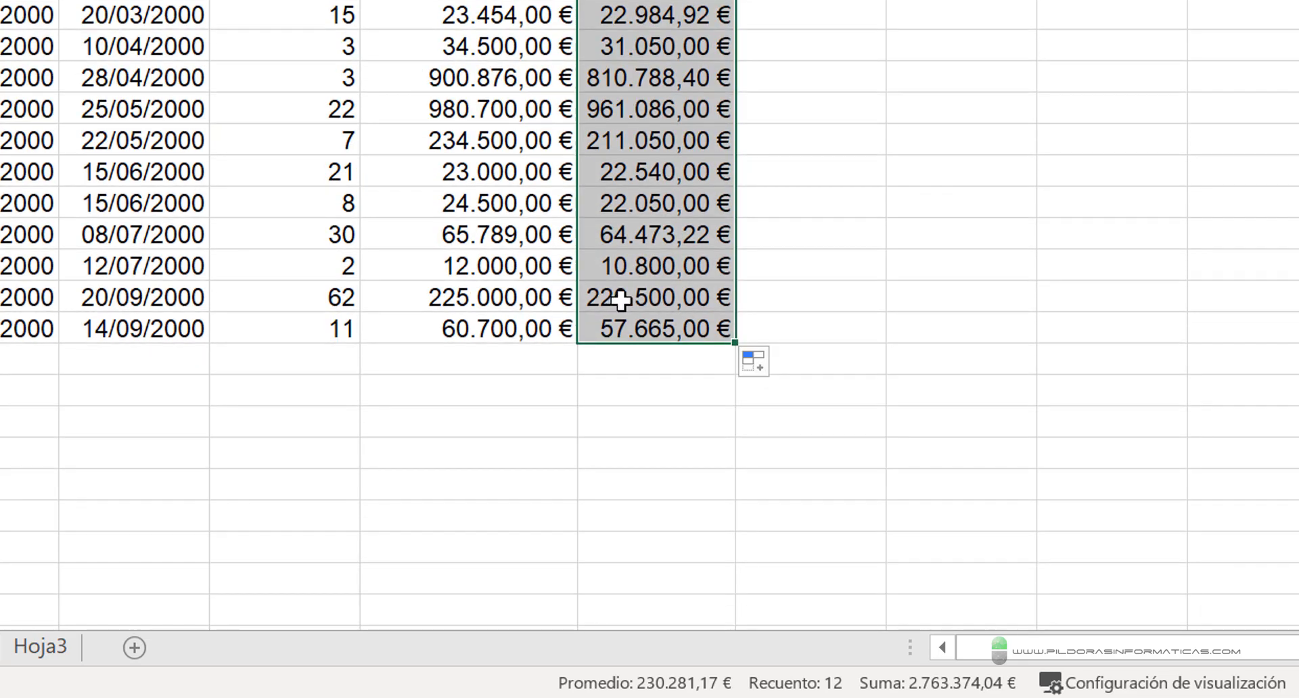
scroll(618, 302, up, 3)
scroll(807, 397, down, 3)
scroll(873, 426, up, 3)
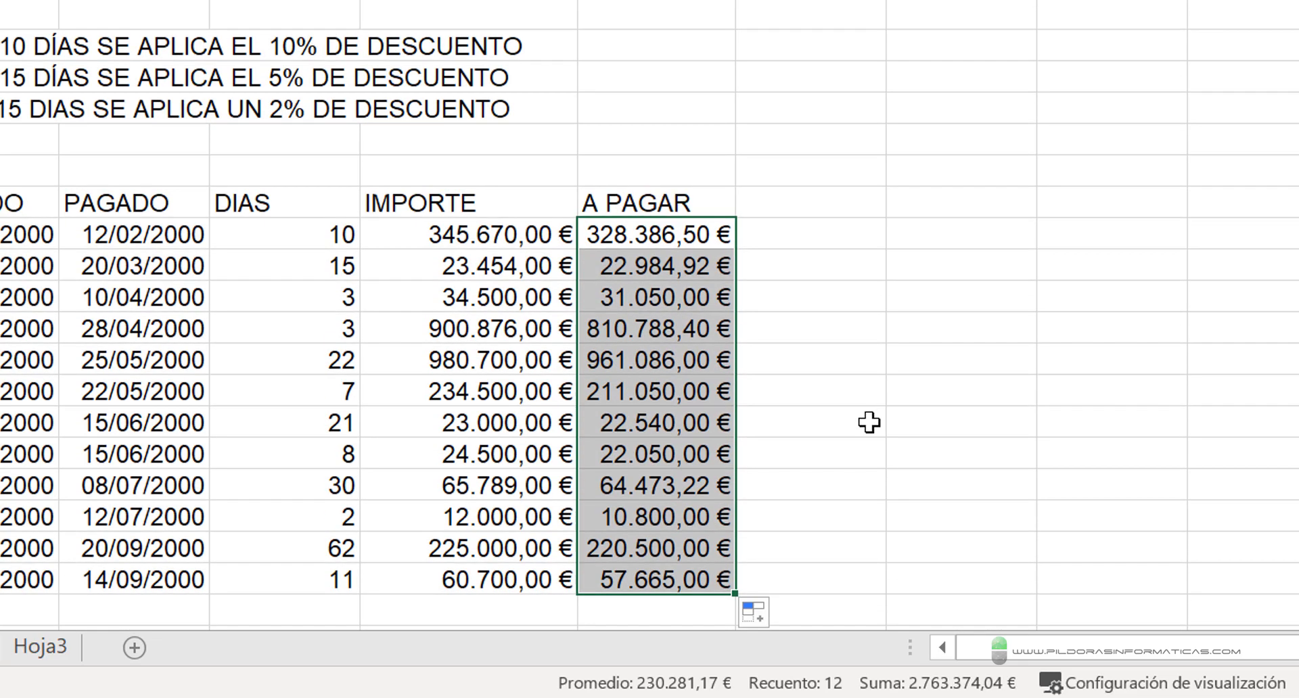
scroll(886, 429, down, 3)
scroll(881, 421, up, 3)
mouse_move(359, 178)
mouse_down()
mouse_move(588, 530)
mouse_move(584, 617)
mouse_up()
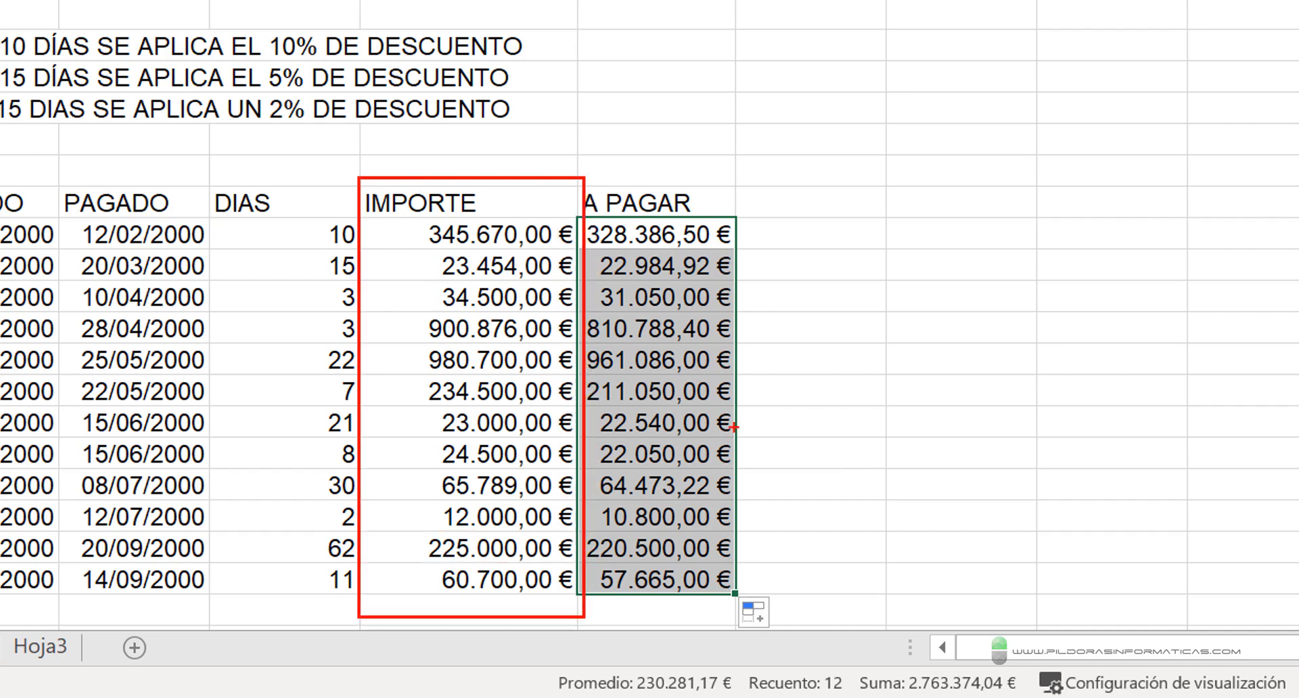
drag(751, 279, 960, 165)
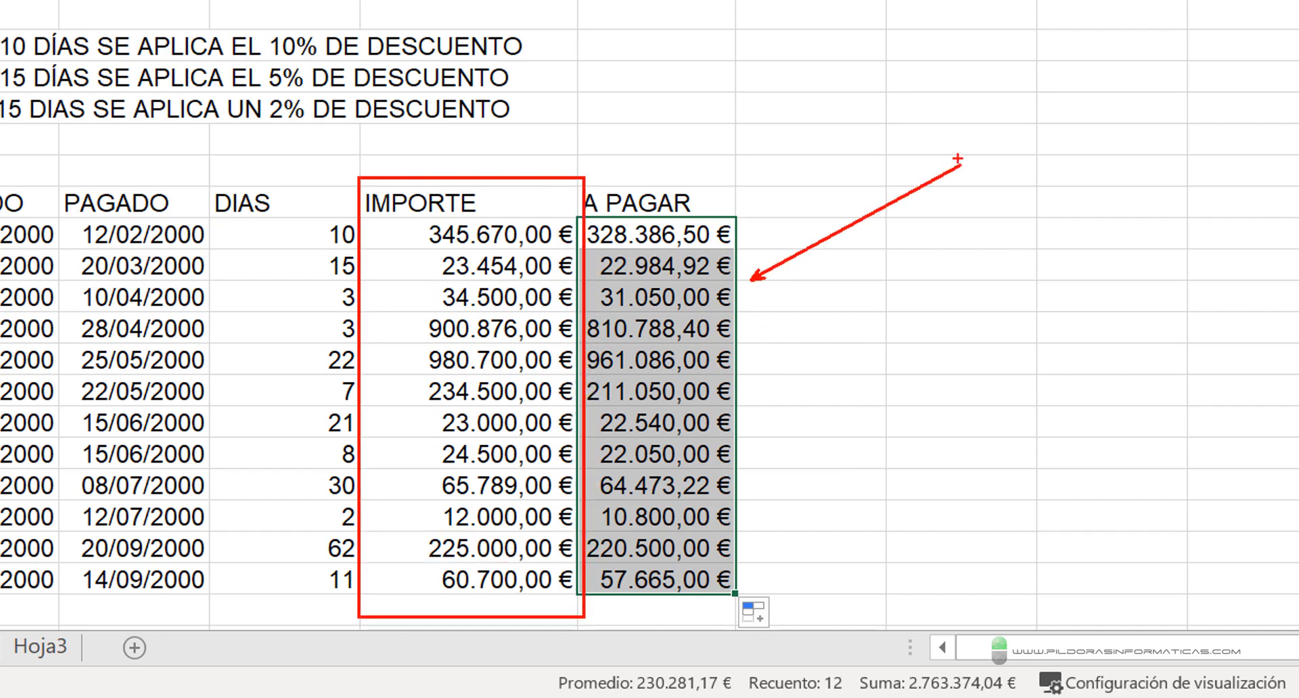
key(Escape)
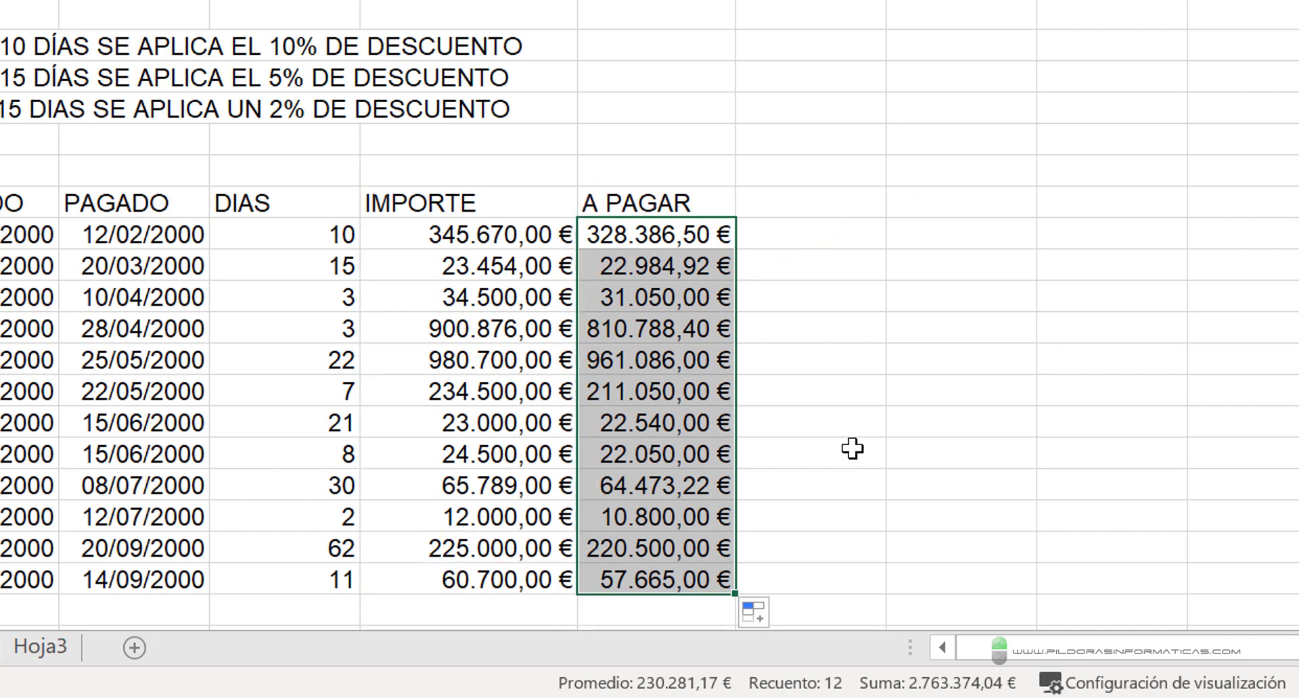
click(487, 233)
click(486, 271)
click(484, 325)
click(492, 356)
click(487, 391)
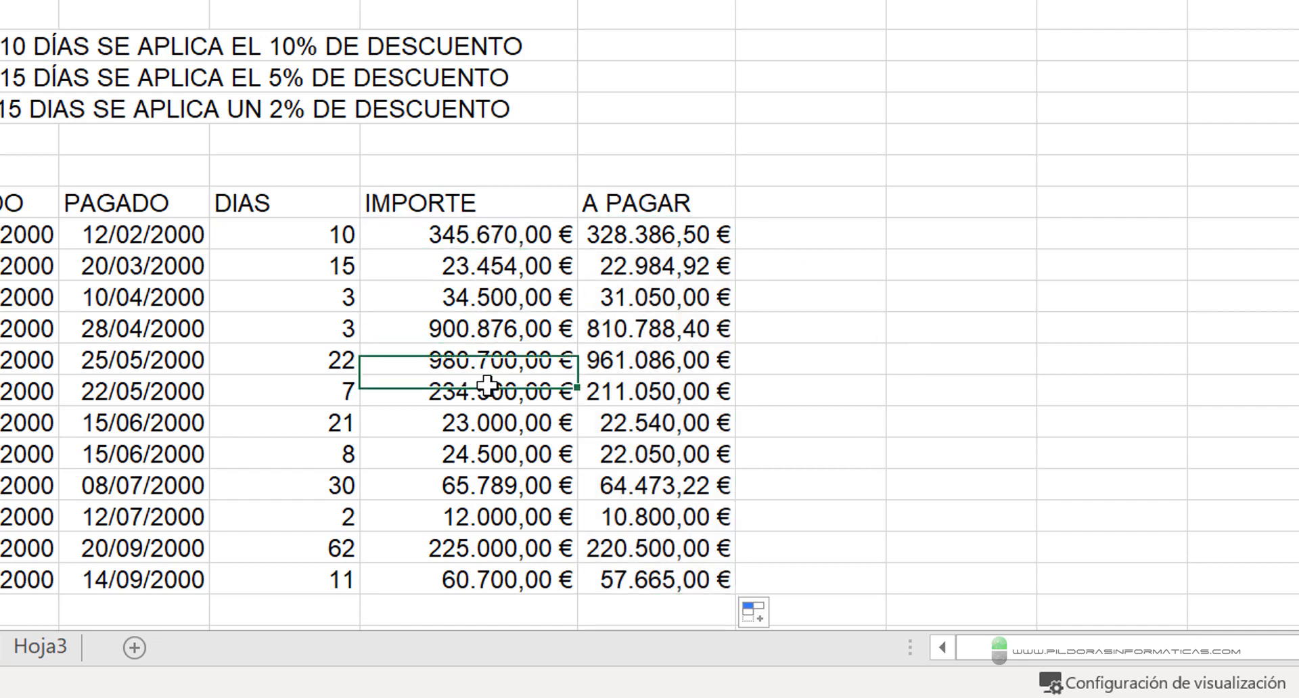
click(604, 237)
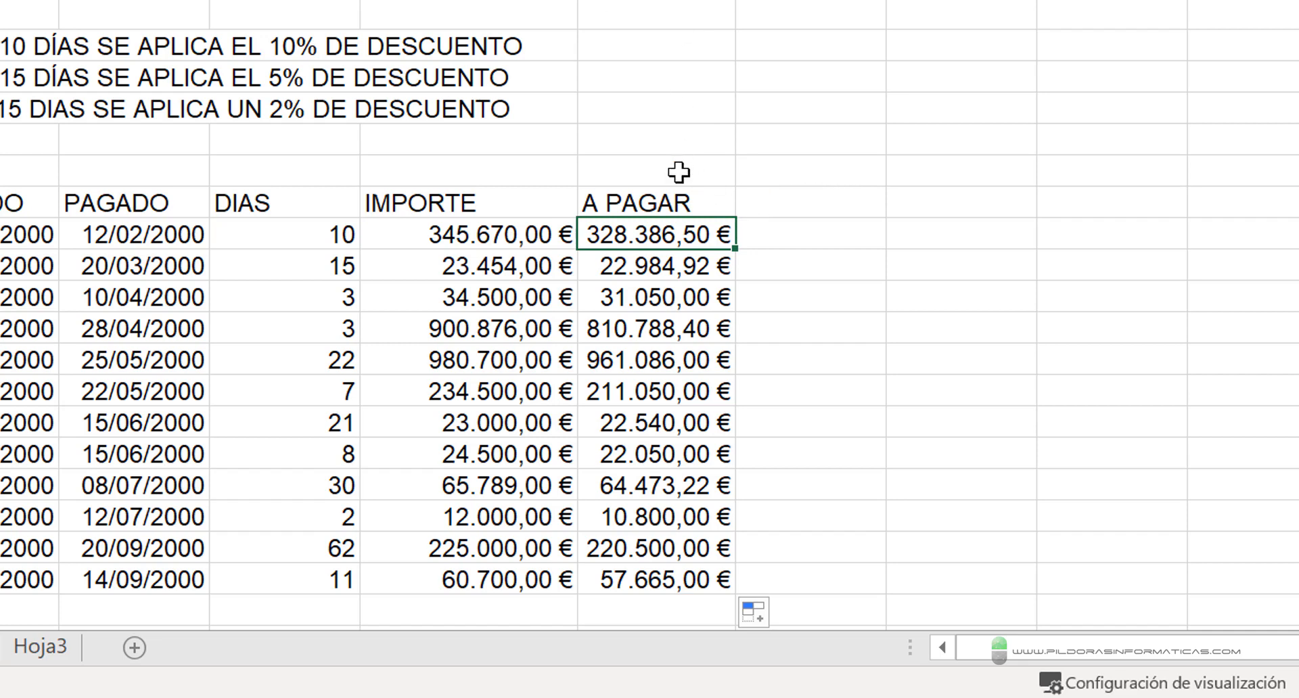
scroll(564, 288, down, 3)
scroll(564, 288, up, 3)
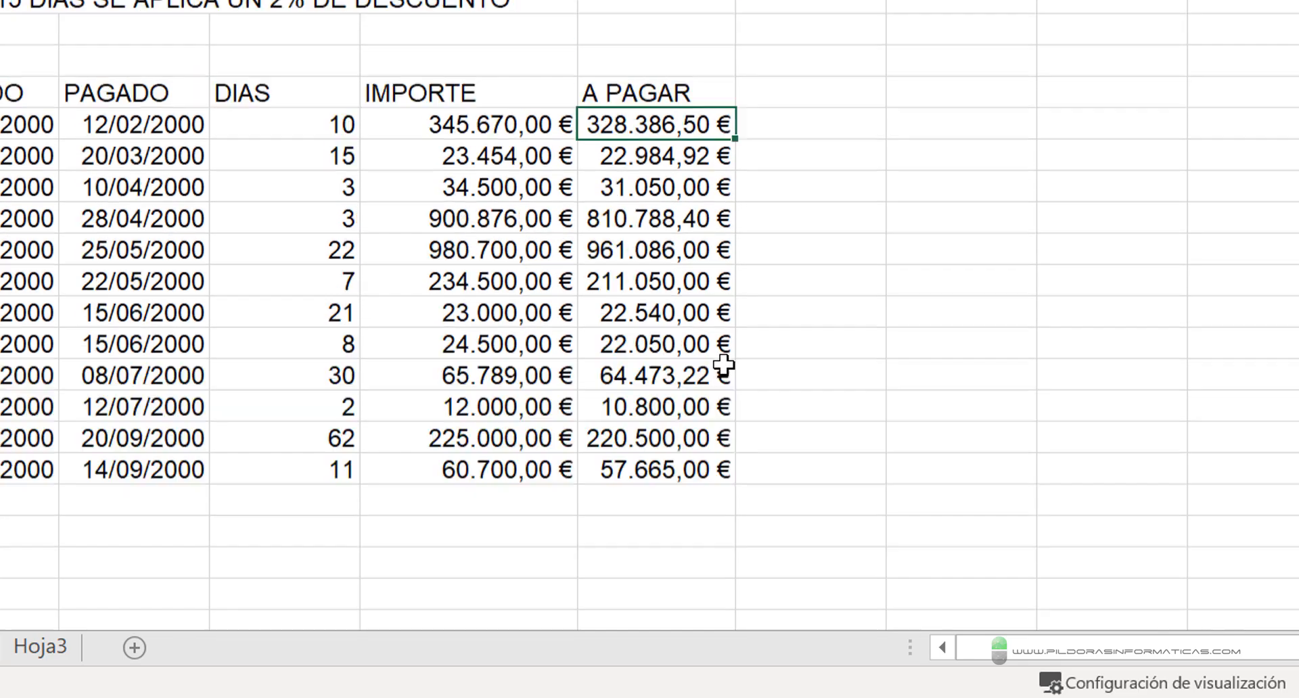
- Clear the amounts from all twelve rows of the IMPORTE column, E9:E20
drag(420, 230, 462, 327)
drag(463, 391, 479, 582)
mouse_move(866, 697)
key(Delete)
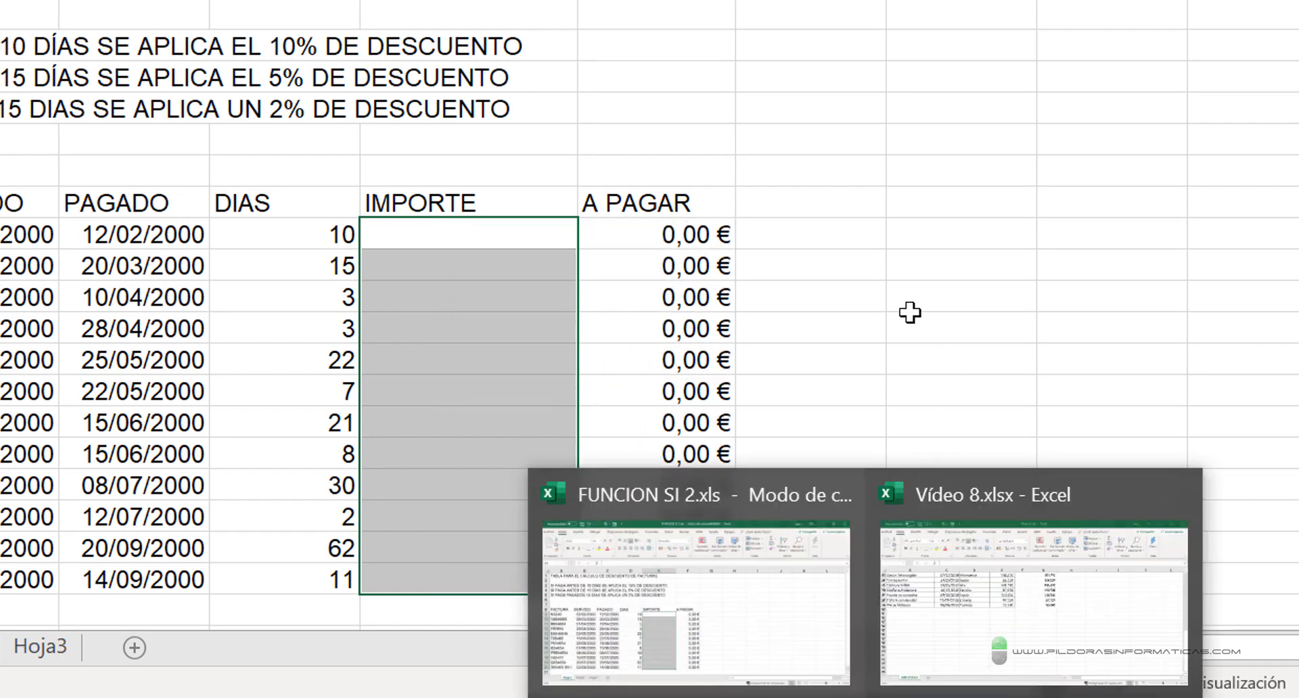
scroll(911, 313, down, 3)
scroll(485, 120, up, 3)
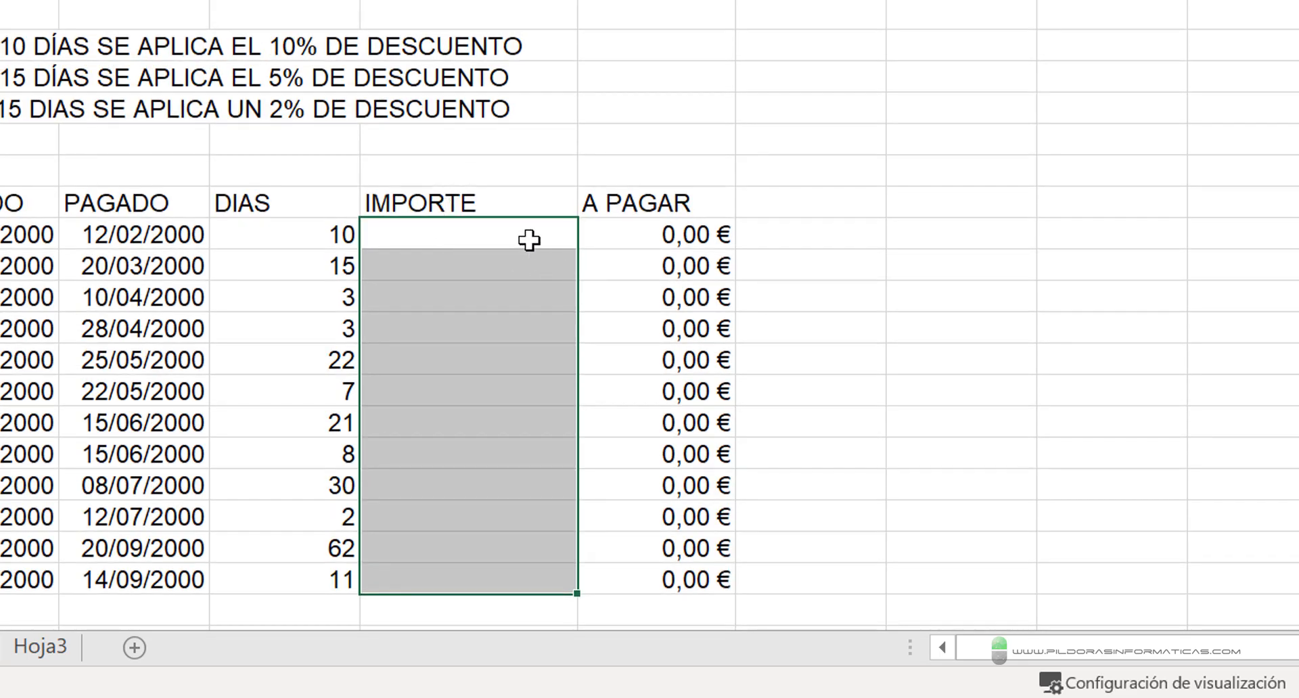
text(iNTROD)
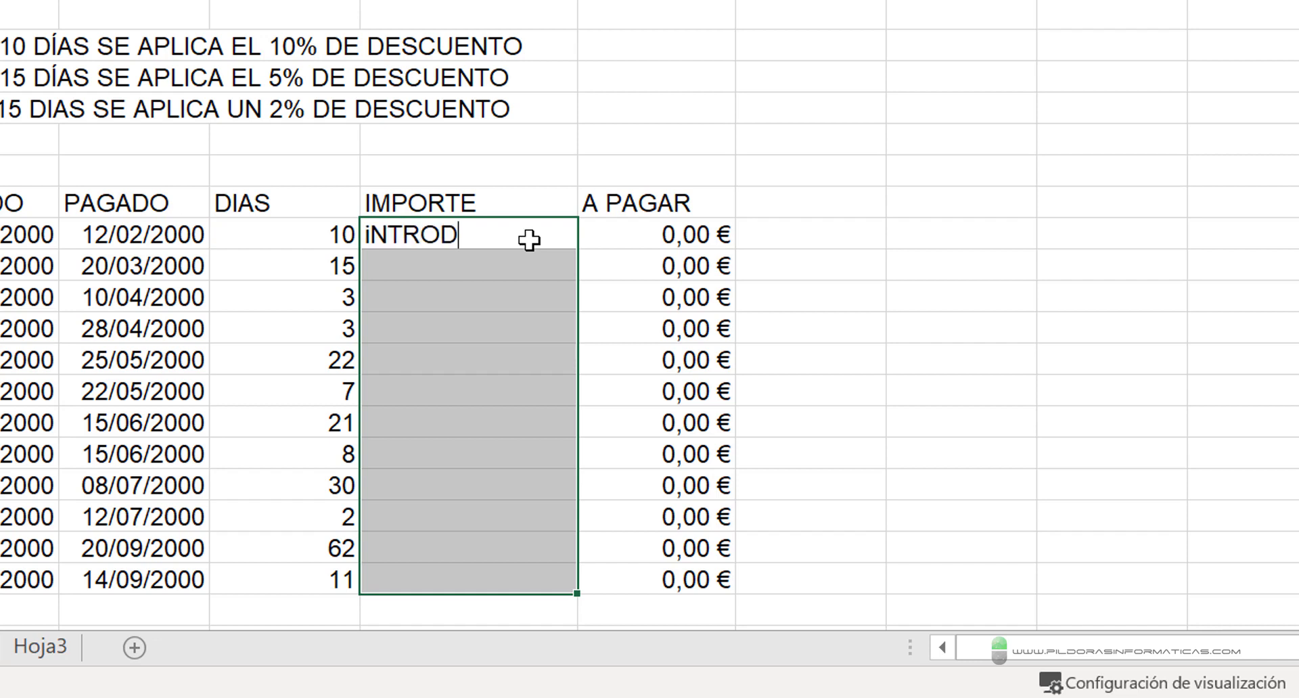
key(BackSpace)
key(BackSpace)
key(BackSpace)
key(BackSpace)
key(BackSpace)
key(BackSpace)
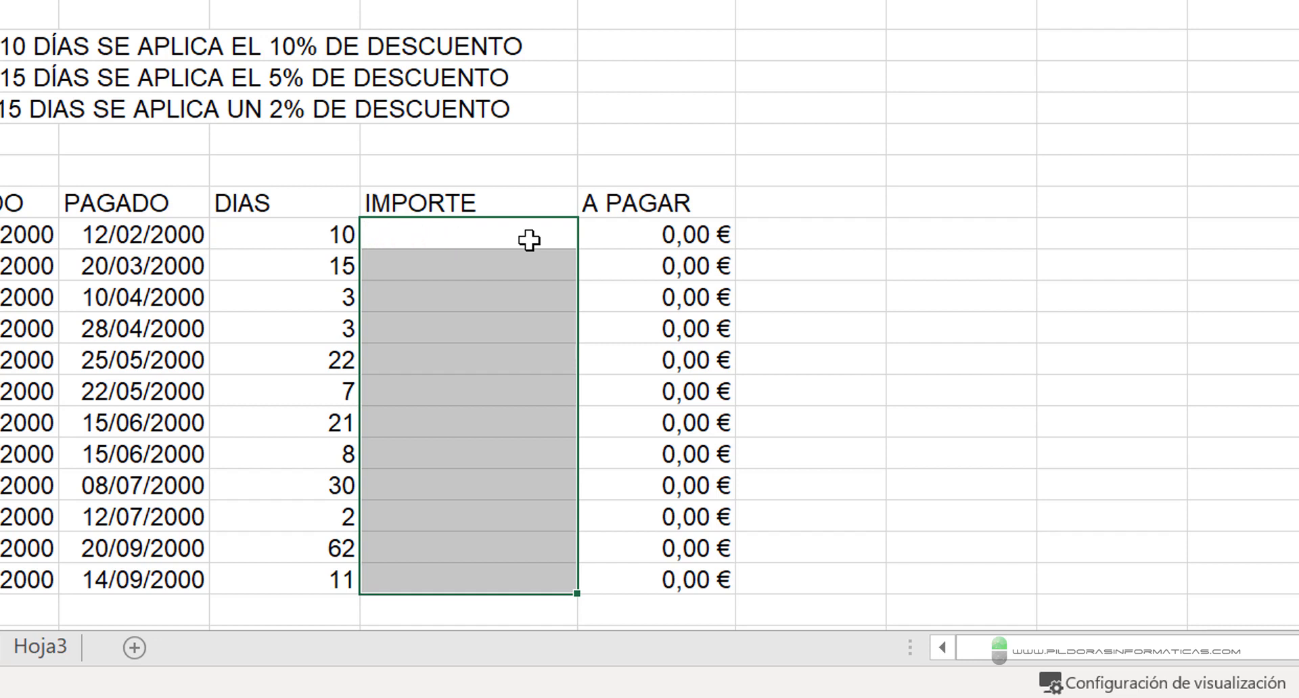
- Fill all the selected IMPORTE cells at once with the text "Introduce el impote aquí" and fit the column width to it
text(Introduce )
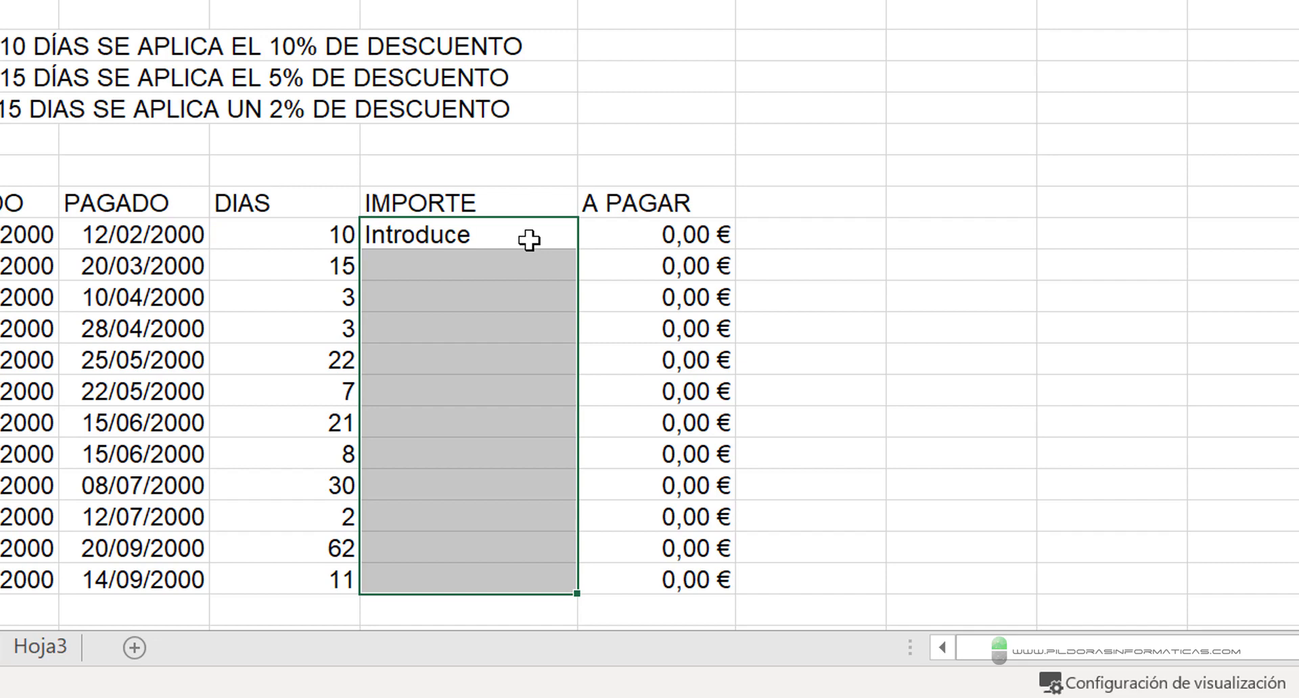
text(el impot)
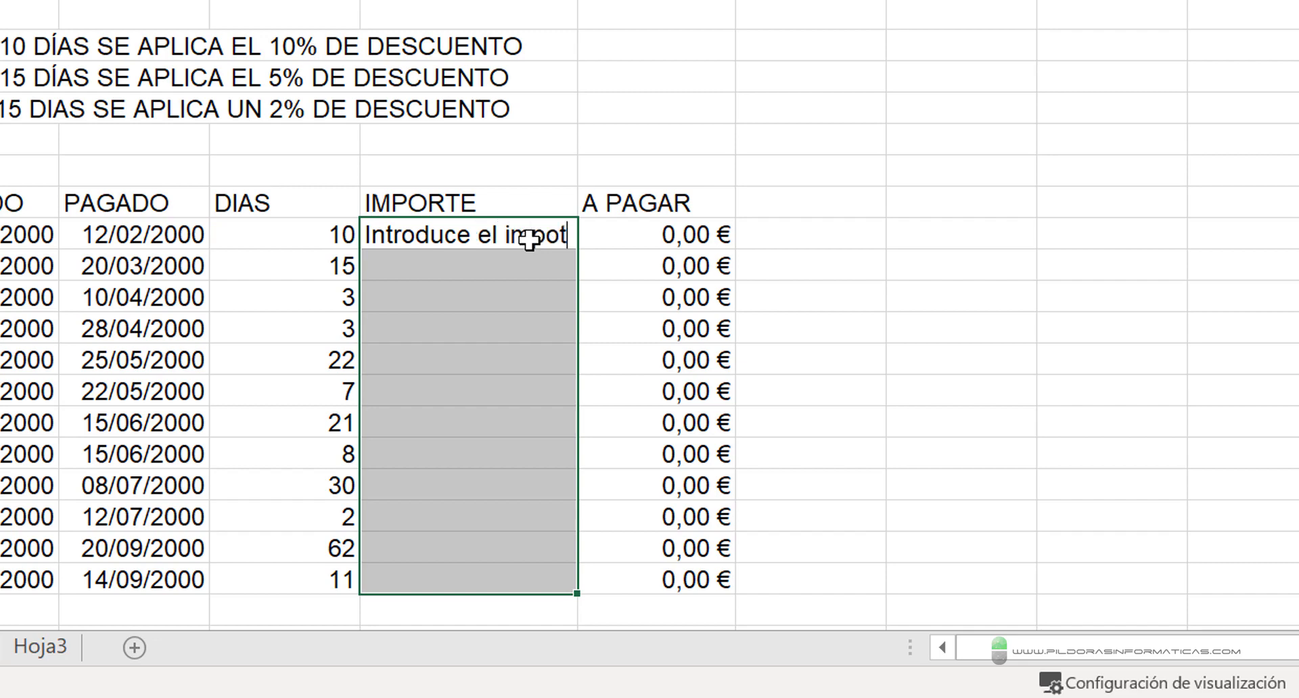
text(e aquí)
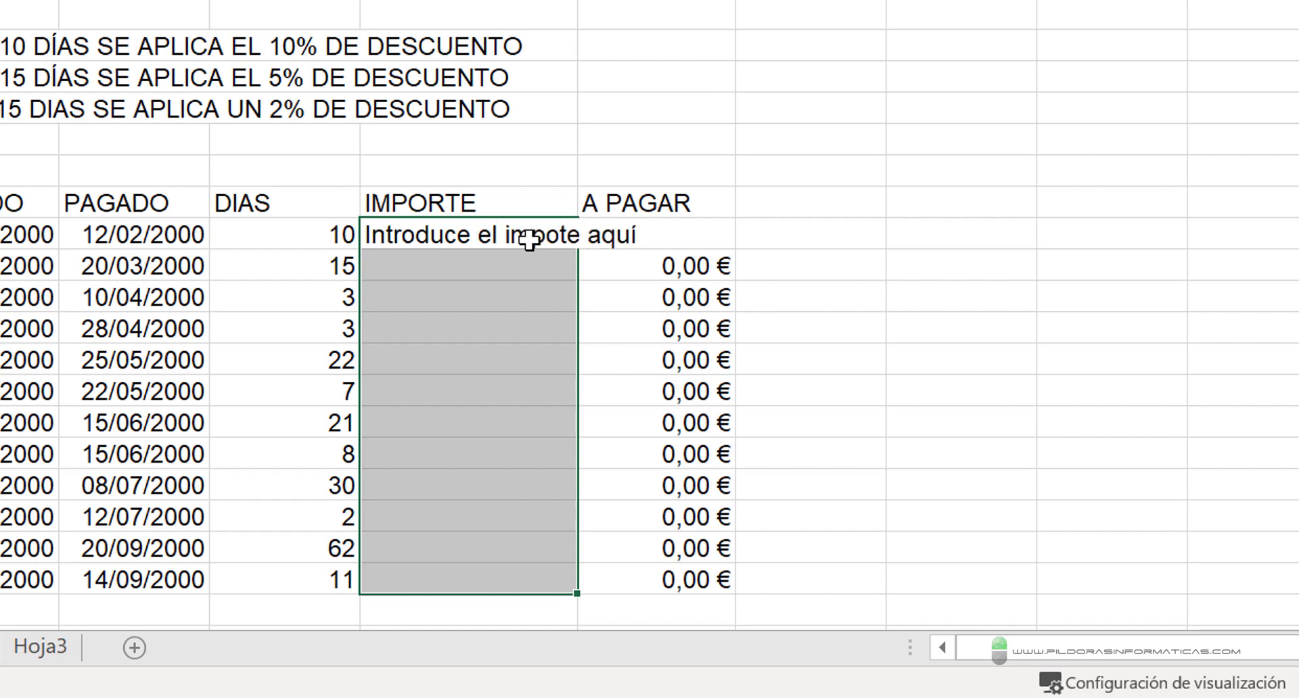
key(ctrl+Return)
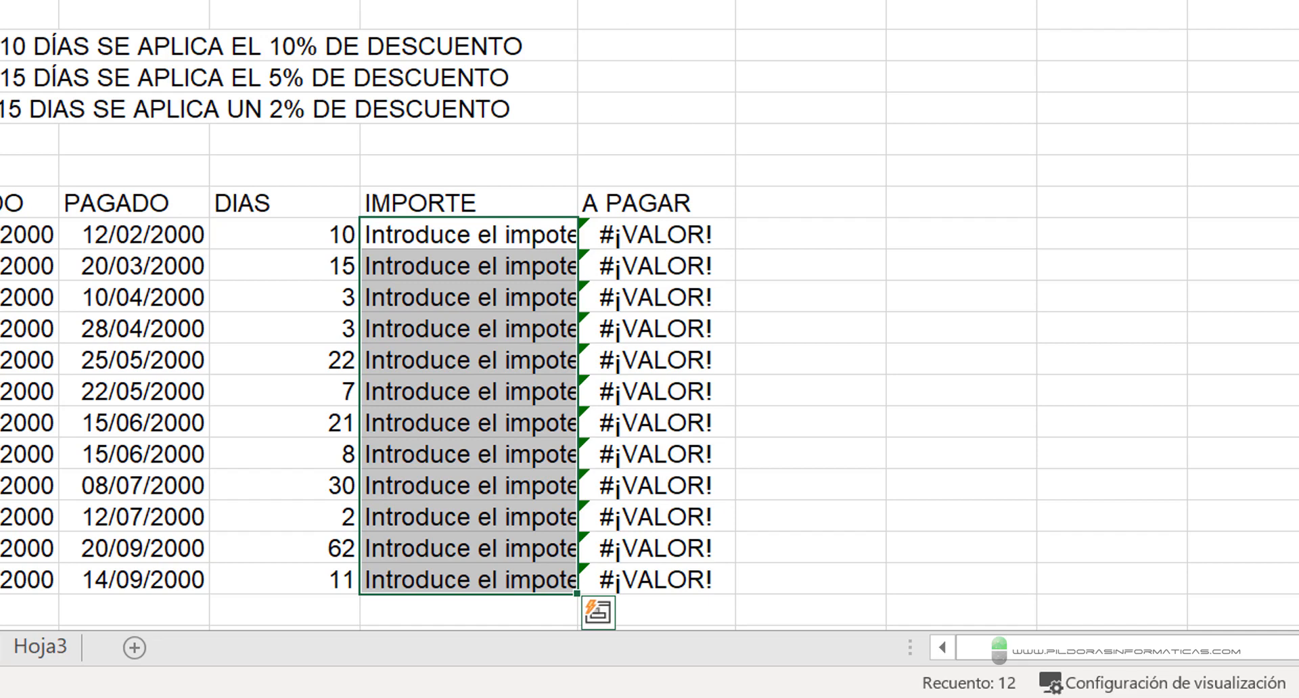
double_click(578, 1)
- Examine the A PAGAR results against the text entries in the IMPORTE column, row by row
scroll(734, 141, down, 3)
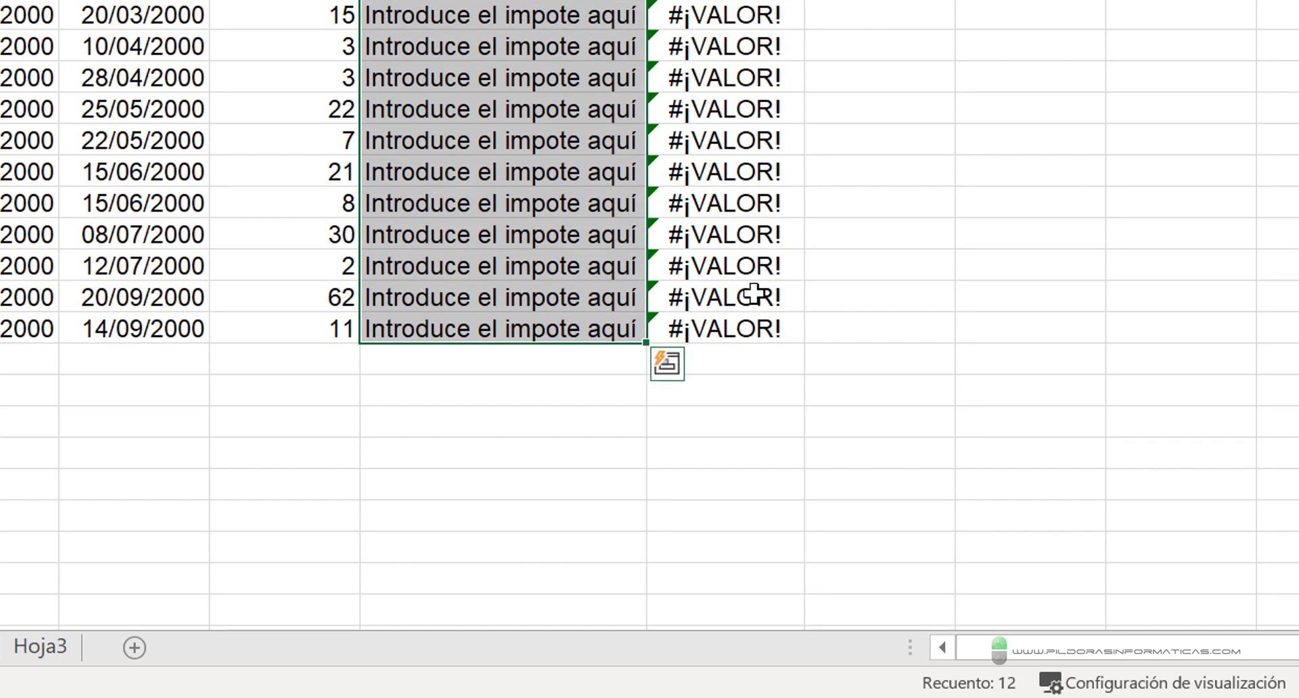
scroll(758, 298, up, 1)
scroll(758, 298, up, 2)
click(698, 230)
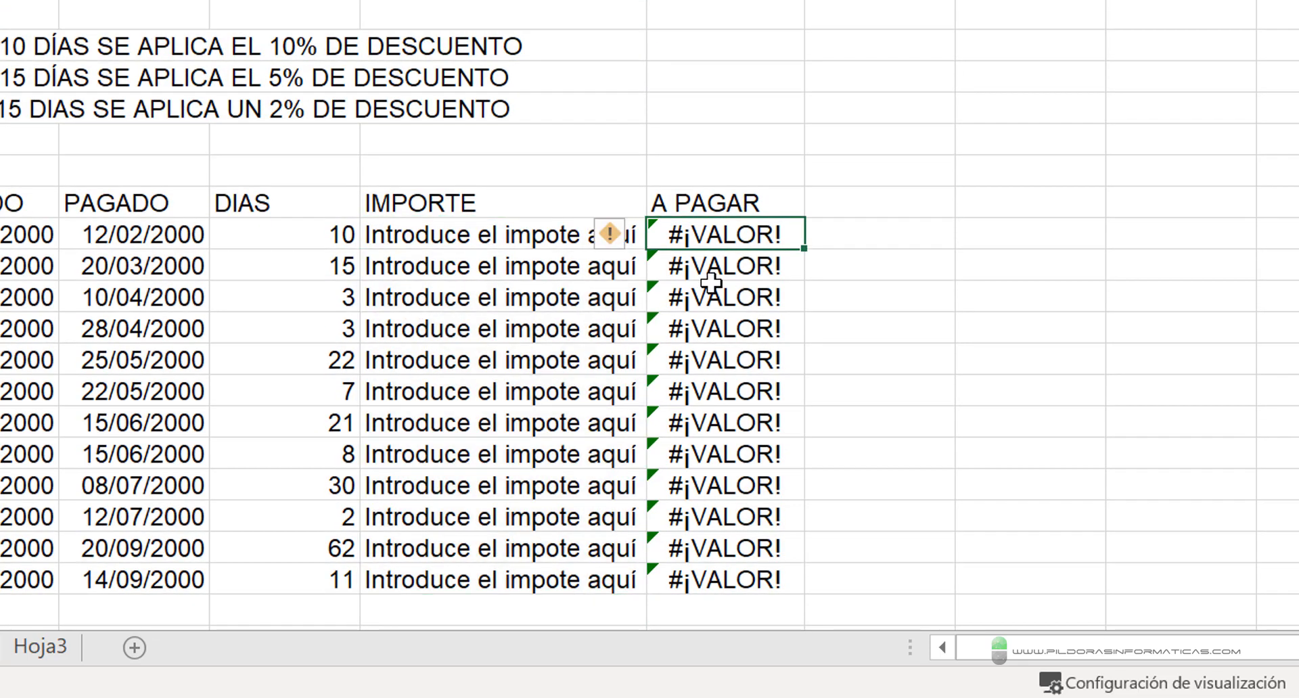
click(708, 298)
click(710, 329)
click(730, 383)
click(731, 426)
click(750, 459)
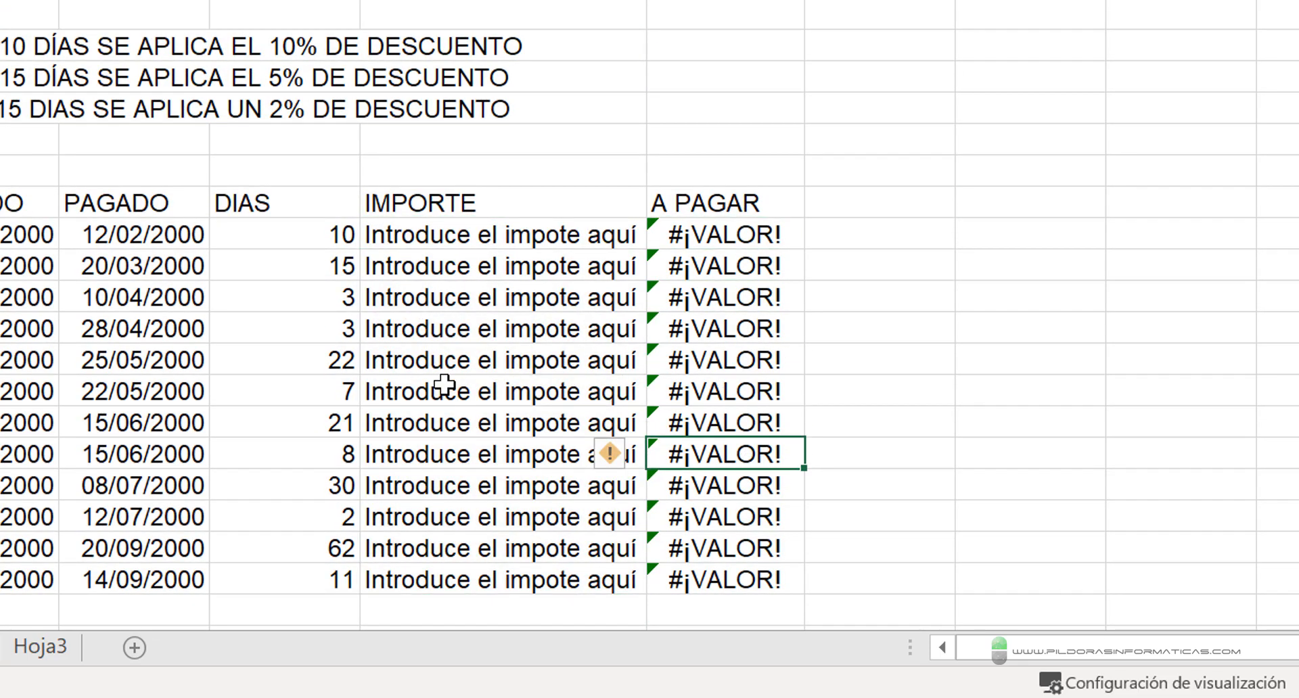
drag(433, 237, 428, 581)
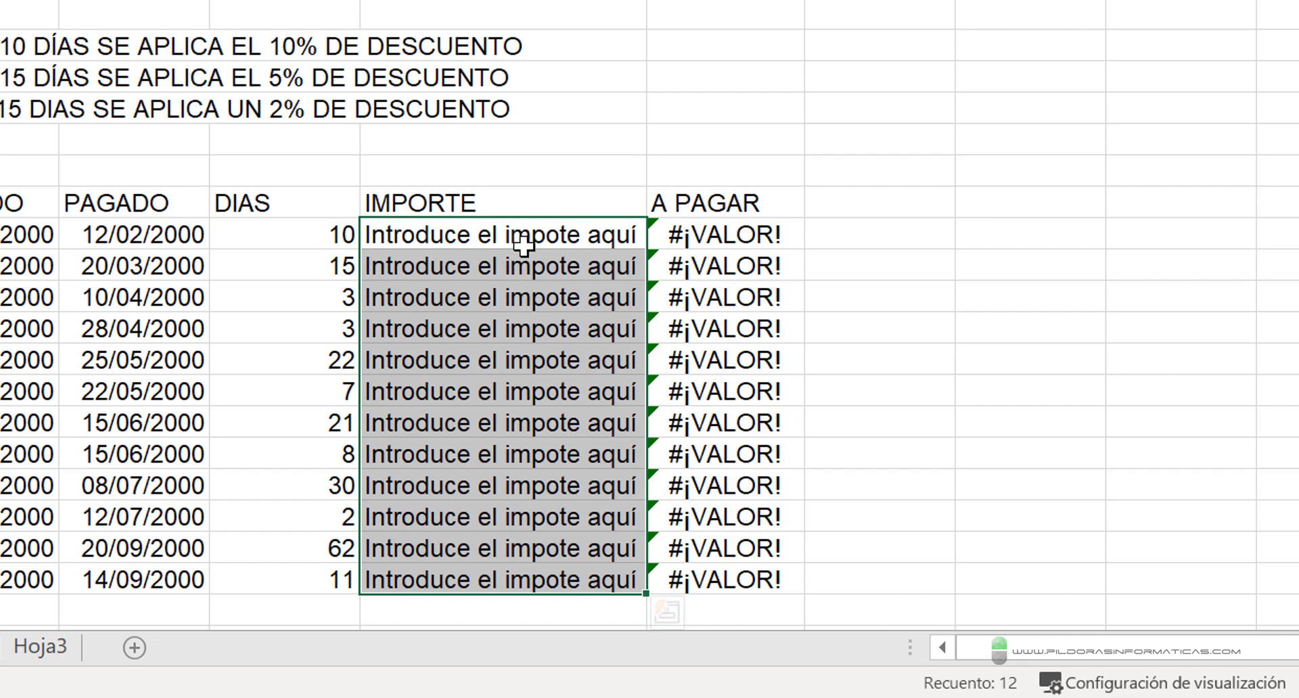
click(501, 233)
click(507, 264)
click(500, 298)
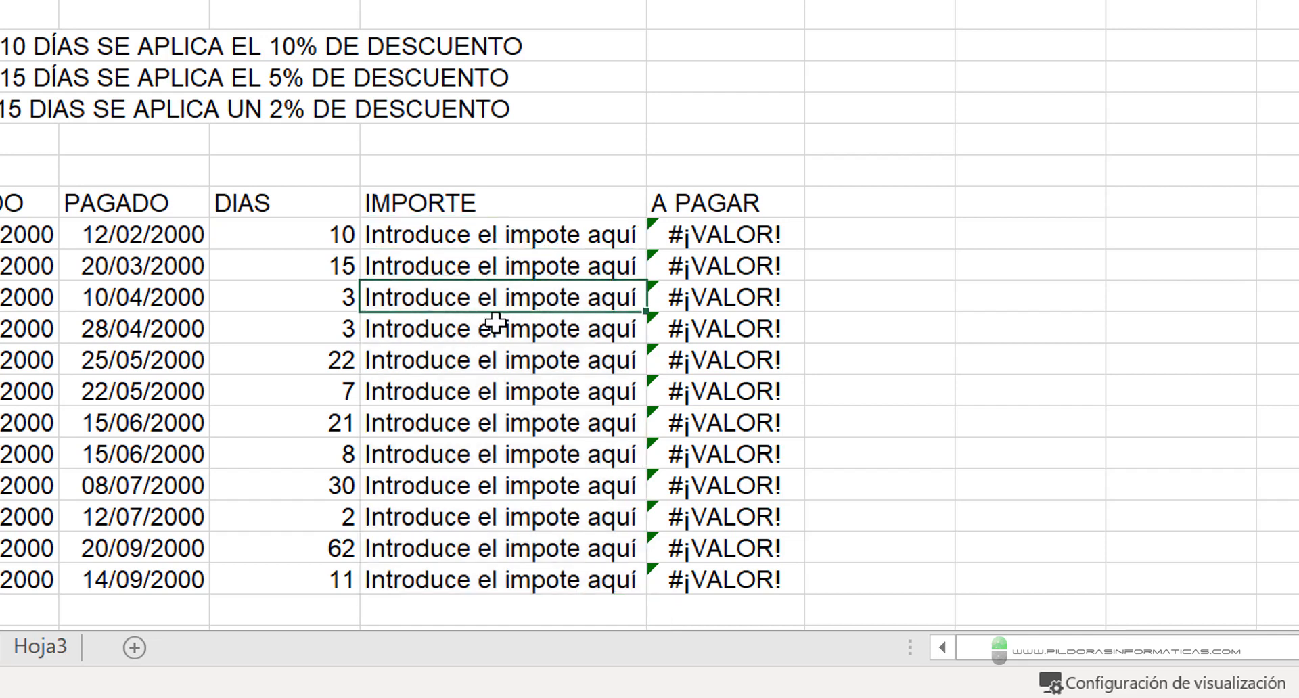
click(504, 329)
click(508, 360)
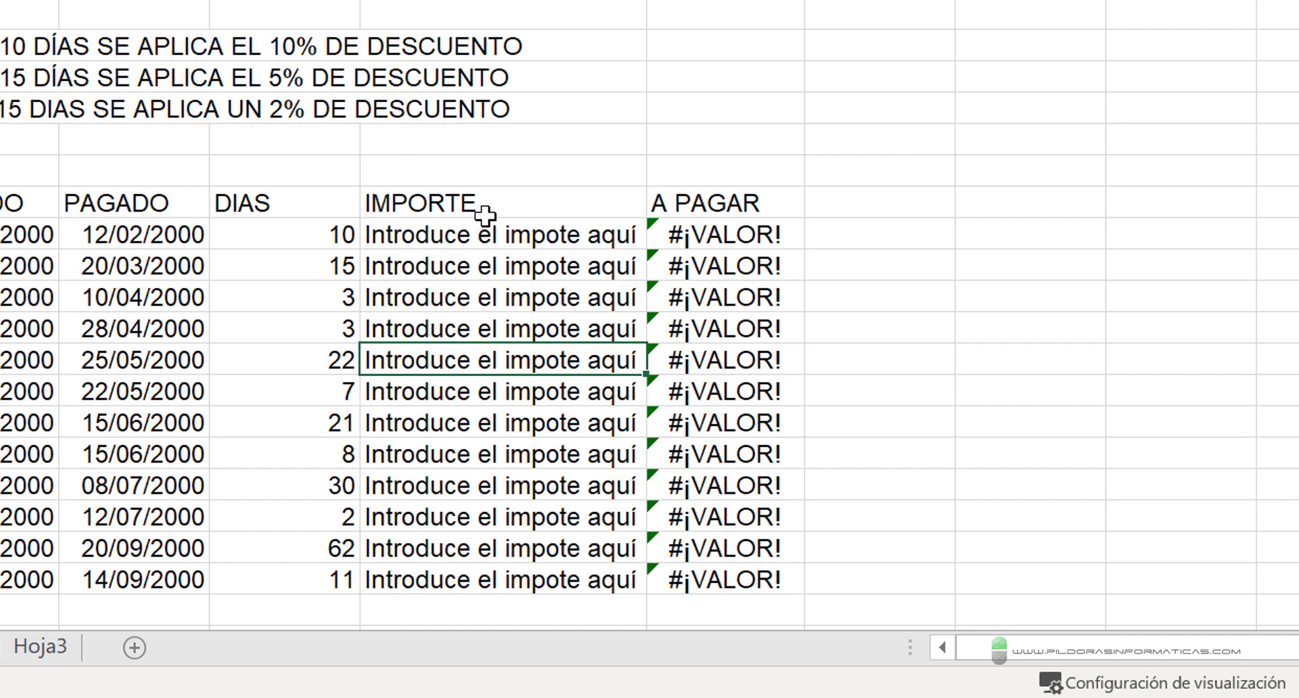
drag(492, 220, 543, 153)
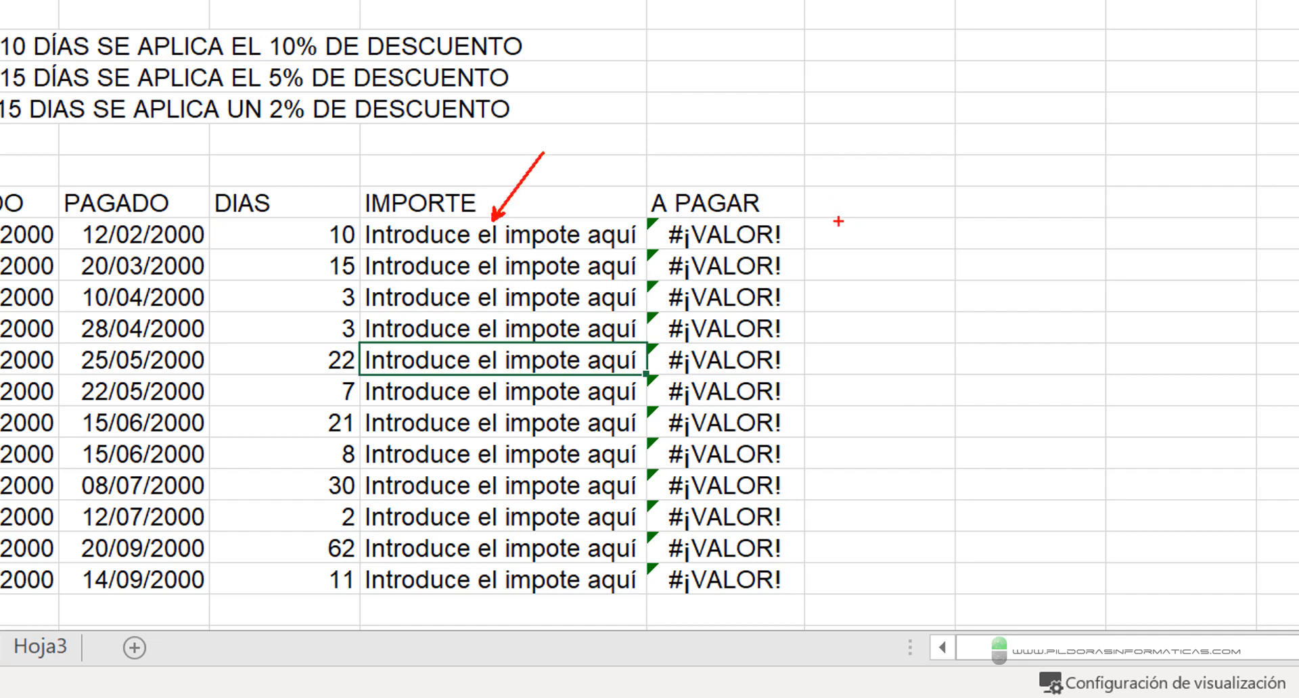
mouse_move(635, 150)
mouse_down()
mouse_move(737, 258)
mouse_move(849, 440)
mouse_move(821, 607)
mouse_move(833, 621)
mouse_up()
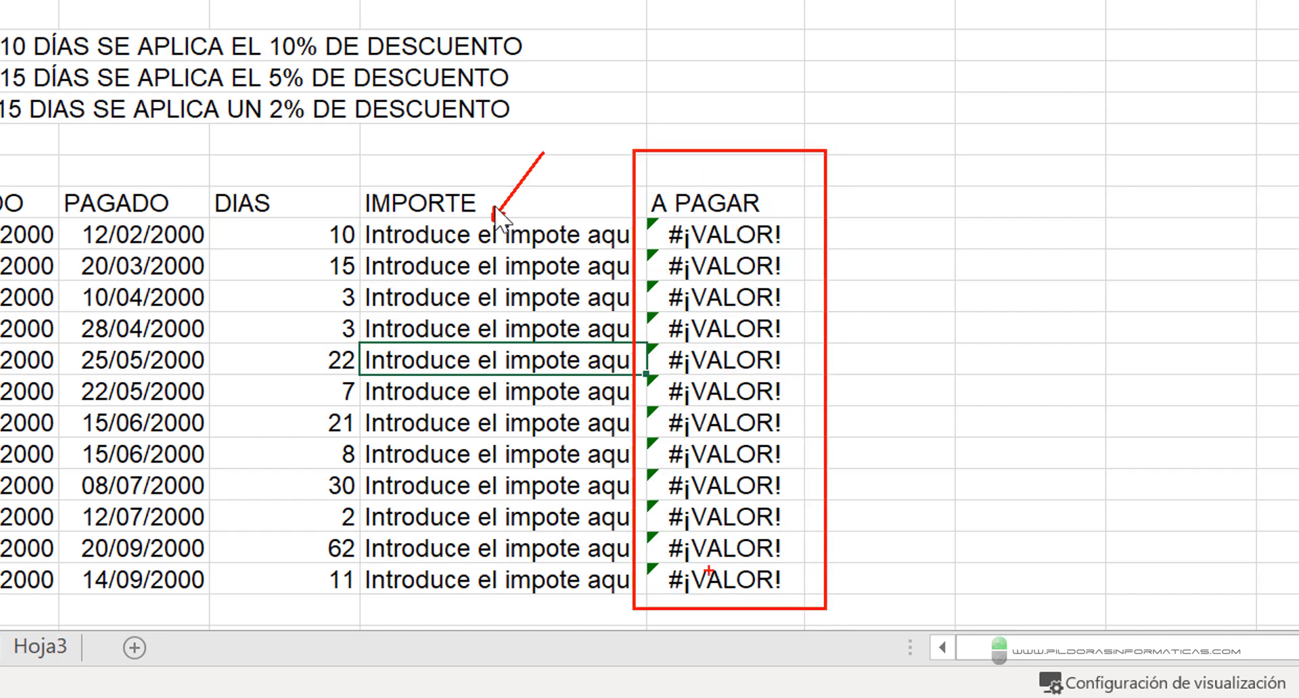
key(Escape)
click(710, 230)
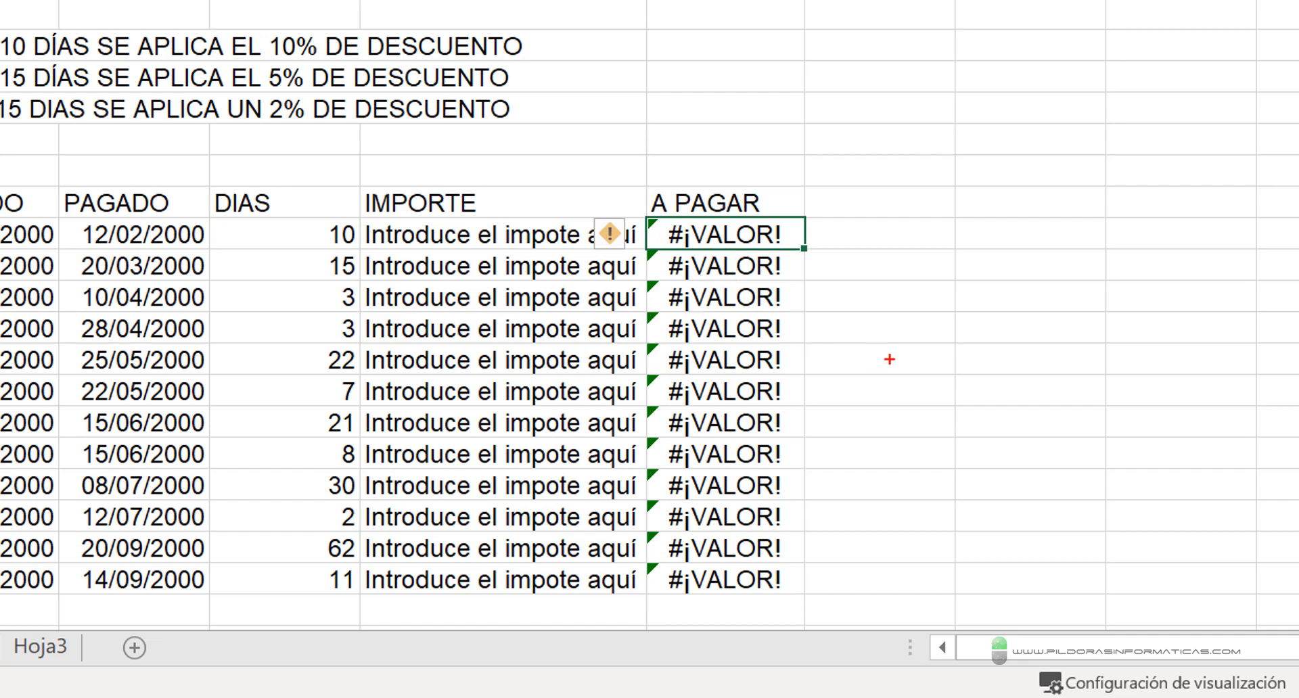
drag(816, 317, 884, 234)
key(Escape)
key(ctrl+2)
text(t)
text(si)
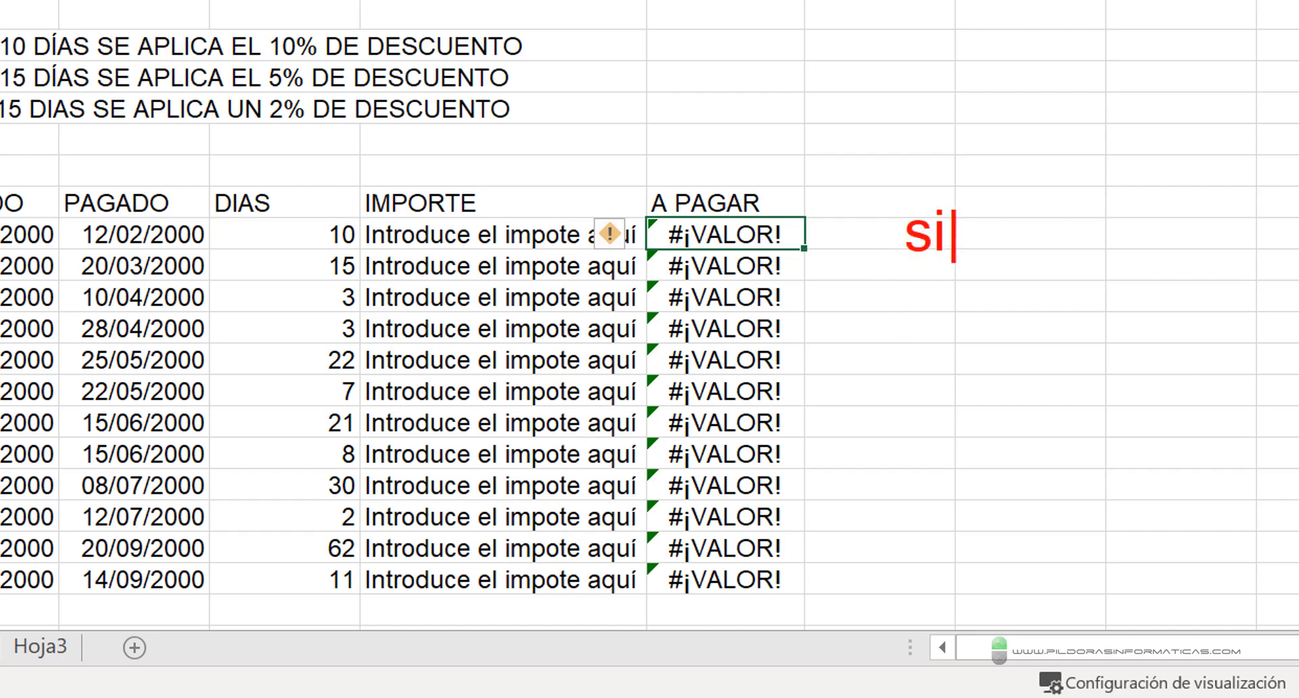
text(.error)
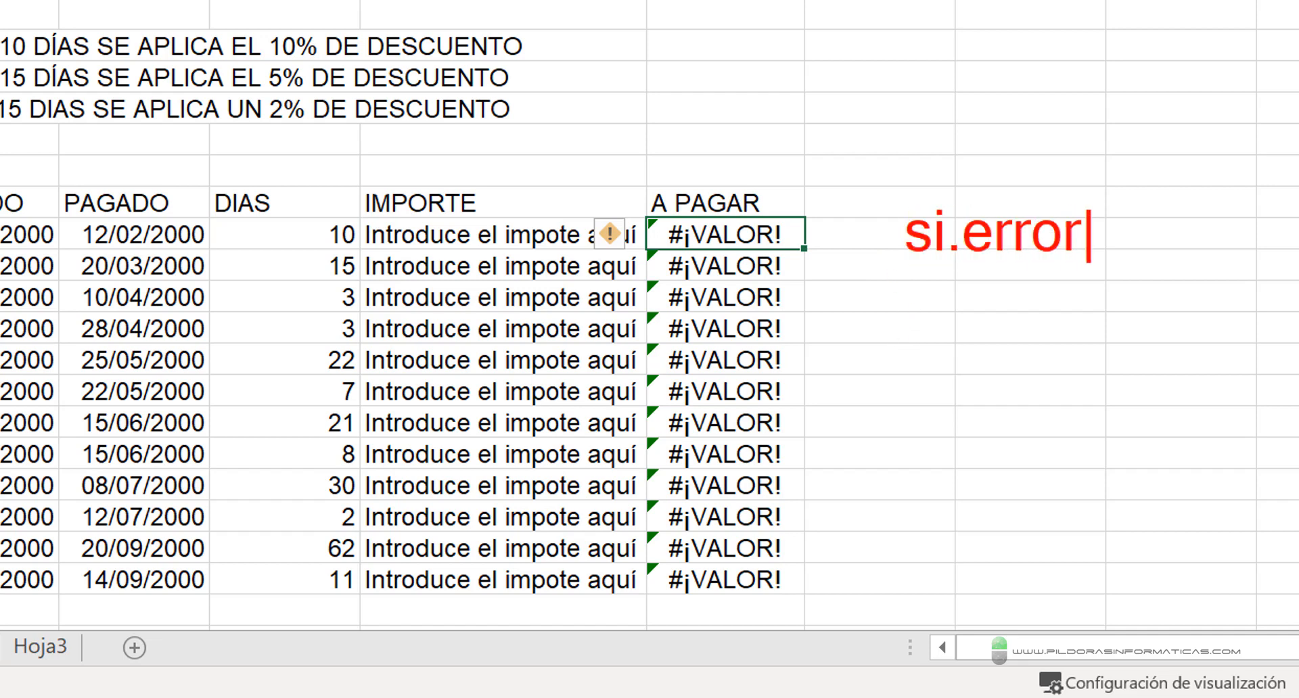
click(1081, 198)
drag(893, 258, 1090, 258)
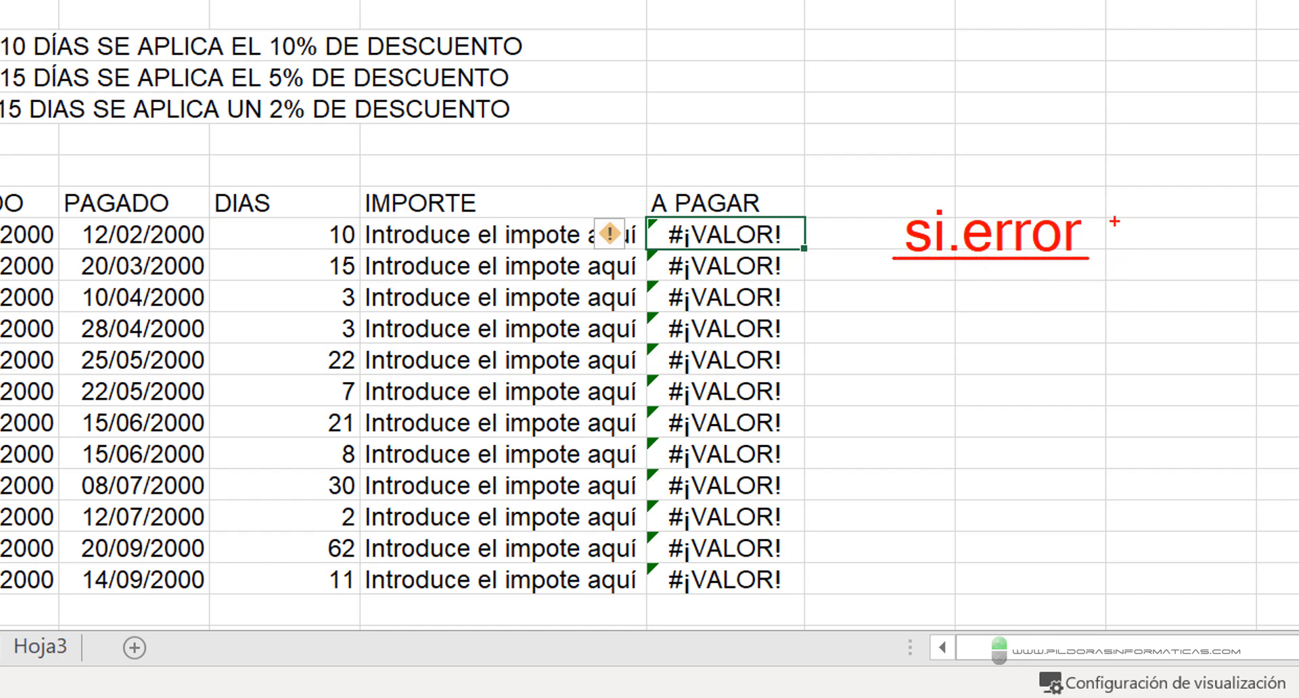
mouse_move(1111, 222)
mouse_down()
mouse_move(1213, 95)
mouse_move(1259, 88)
mouse_up()
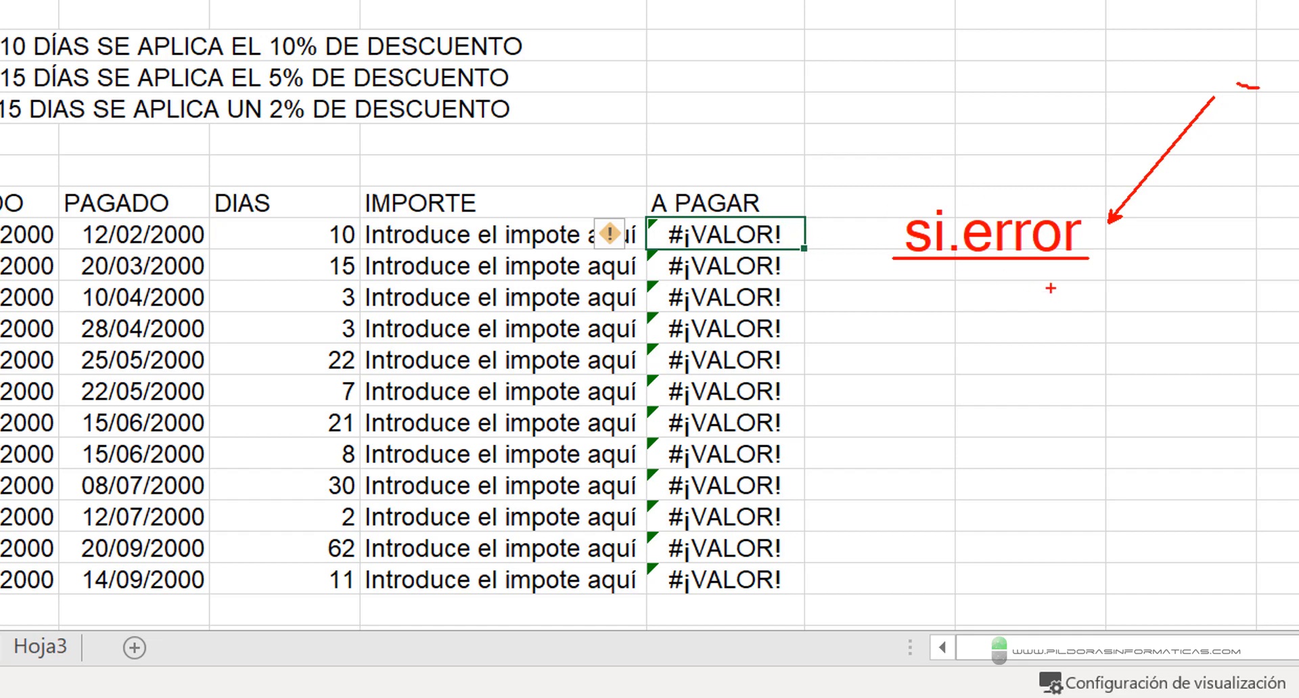
drag(1123, 256, 1264, 346)
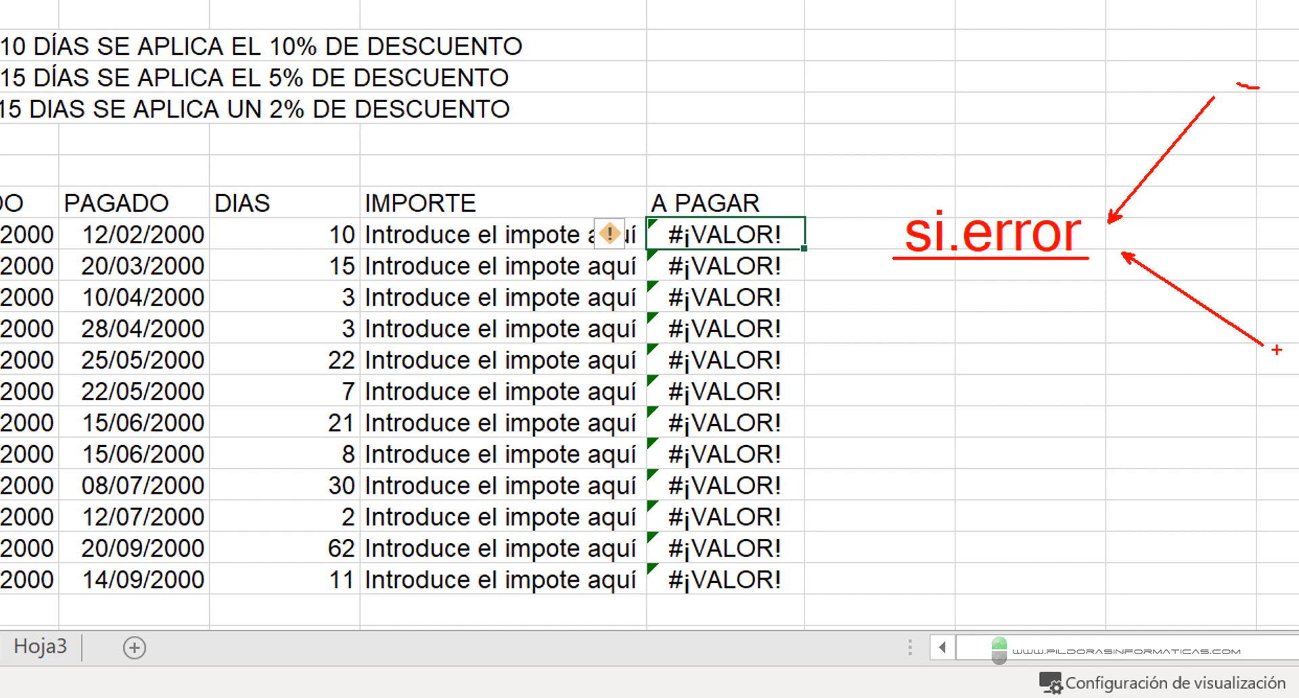
key(Escape)
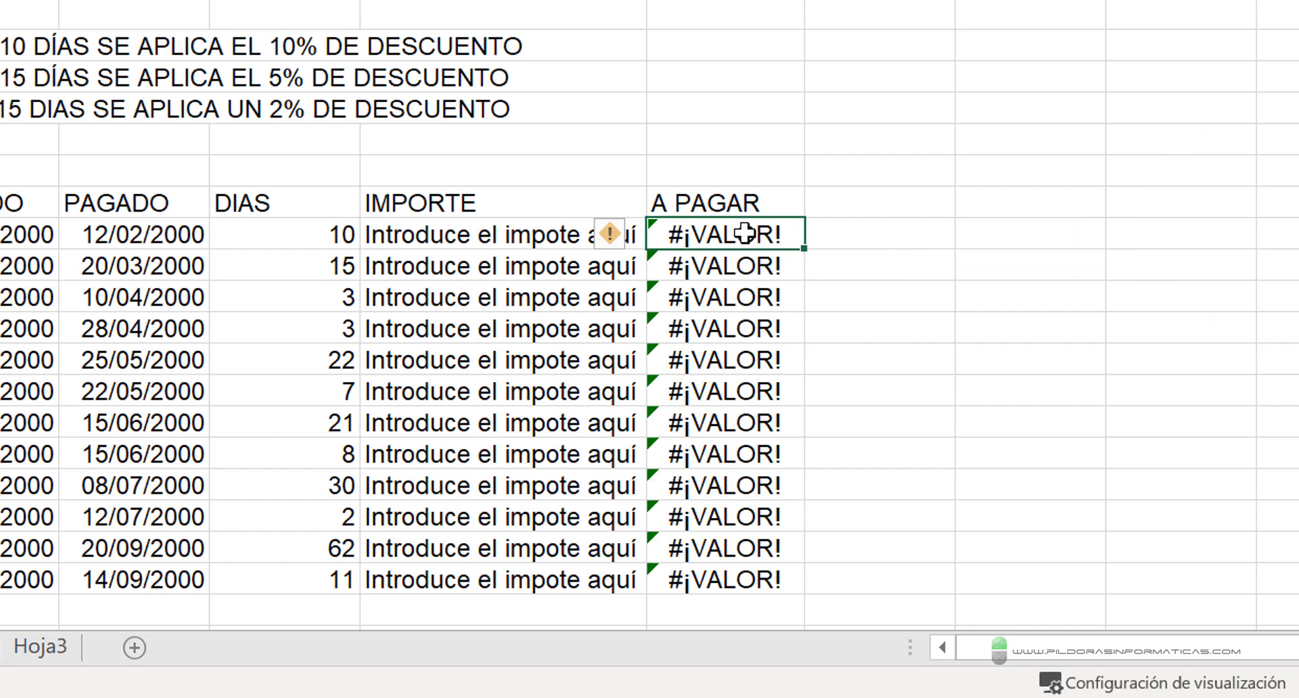
- Clear the formulas from the A PAGAR column, F9:F20
drag(719, 232, 711, 566)
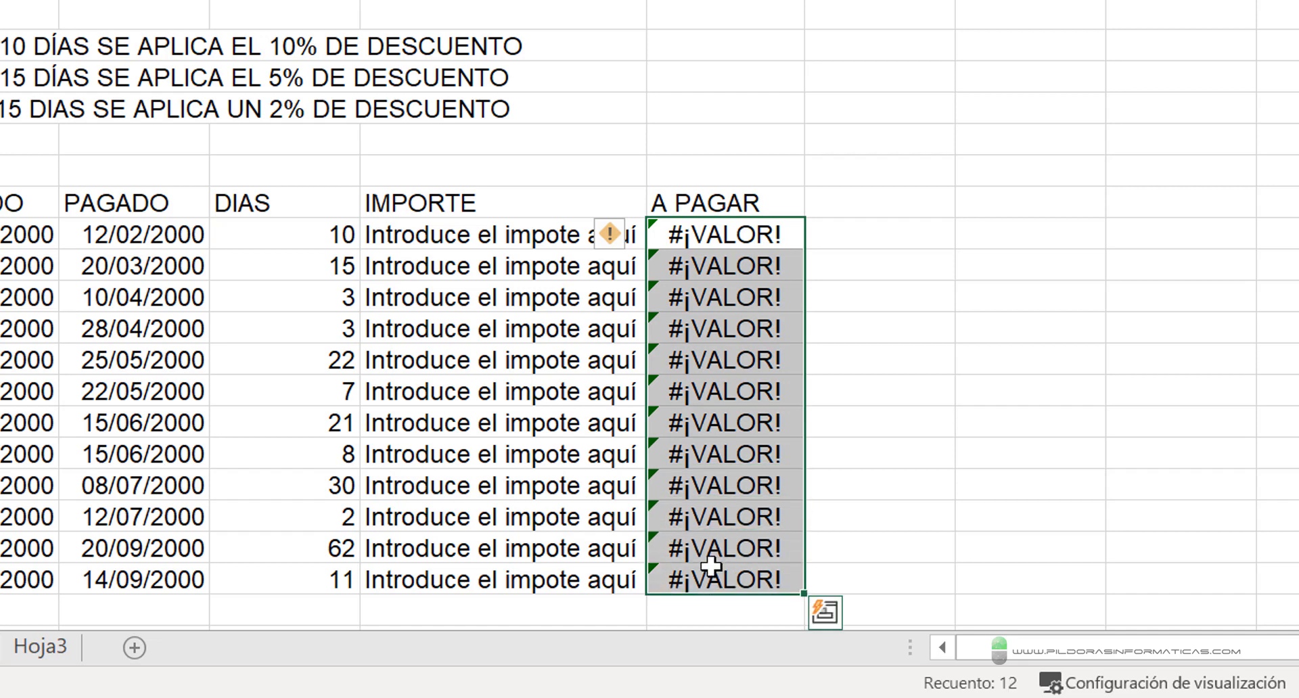
key(Delete)
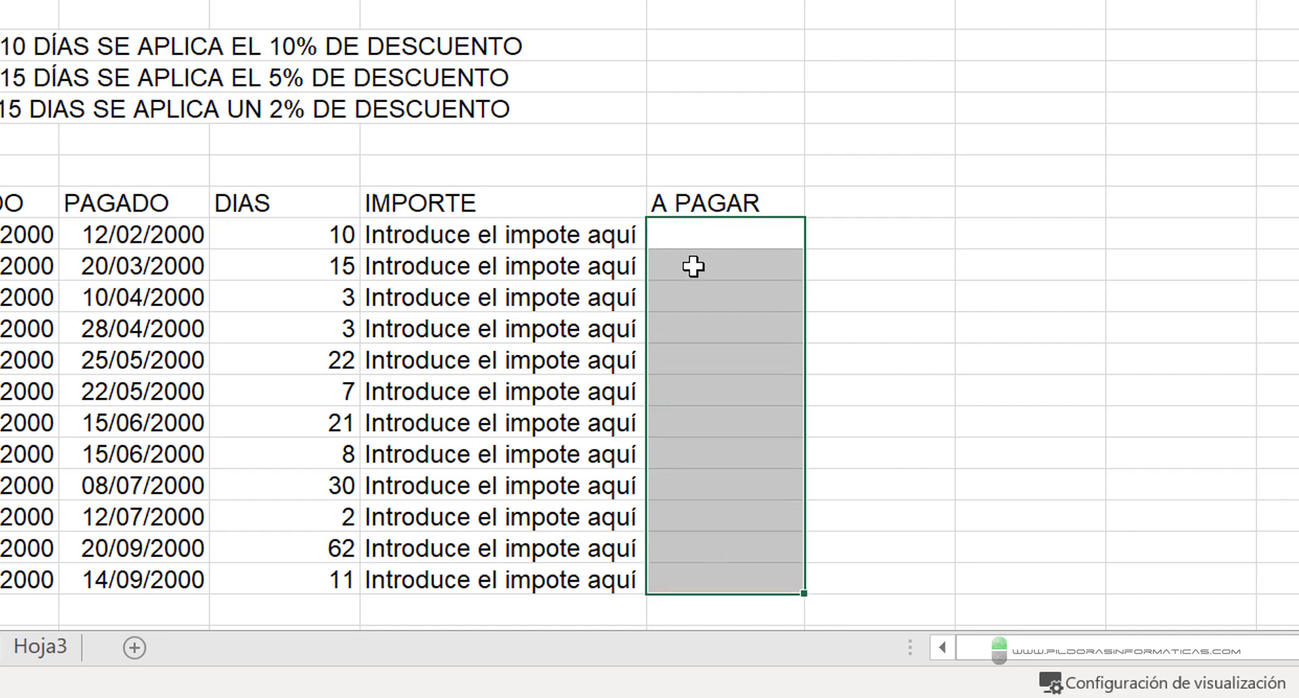
- Start a formula with the SI.ERROR function in F9, the first A PAGAR cell
click(693, 238)
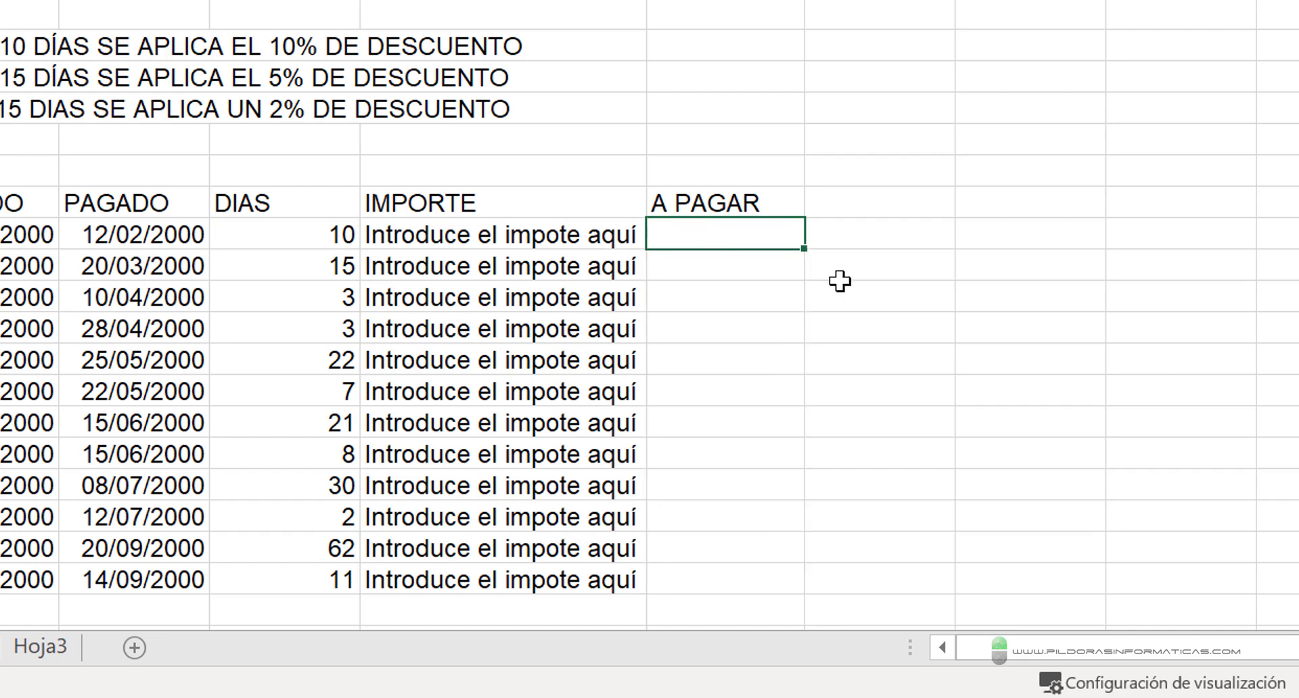
text(=si)
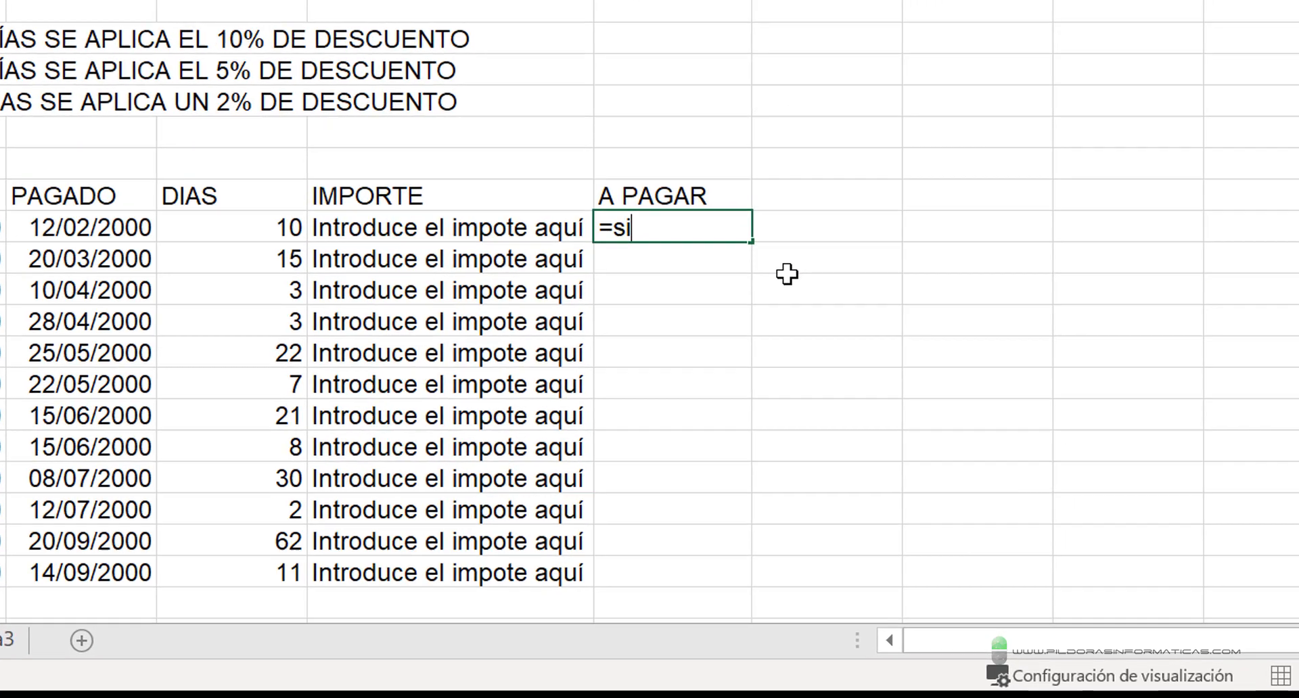
key(BackSpace)
key(BackSpace)
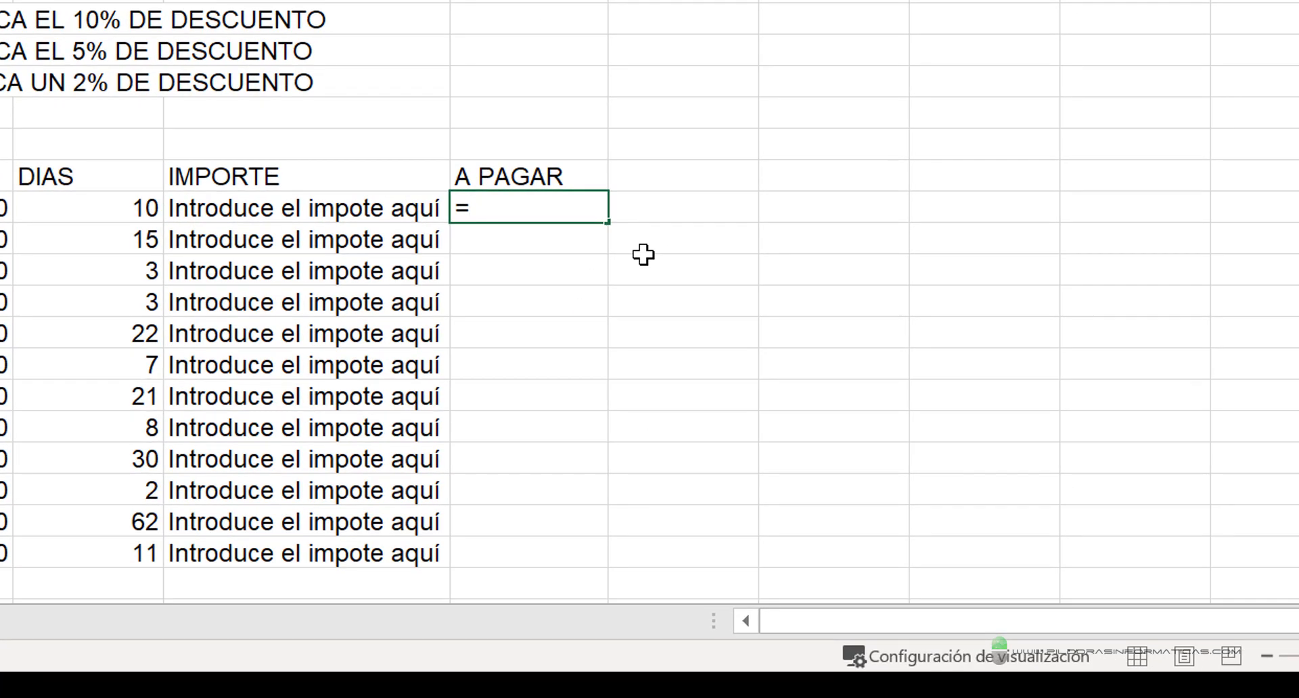
text(SI.ER)
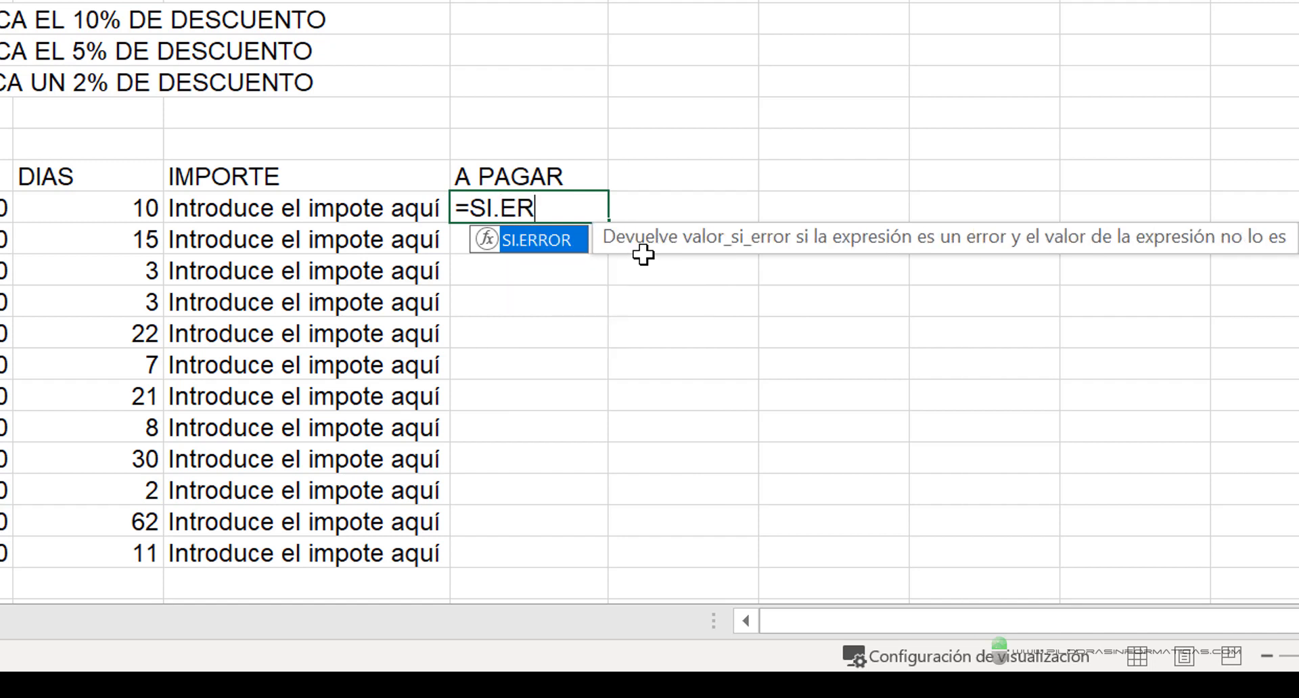
key(Tab)
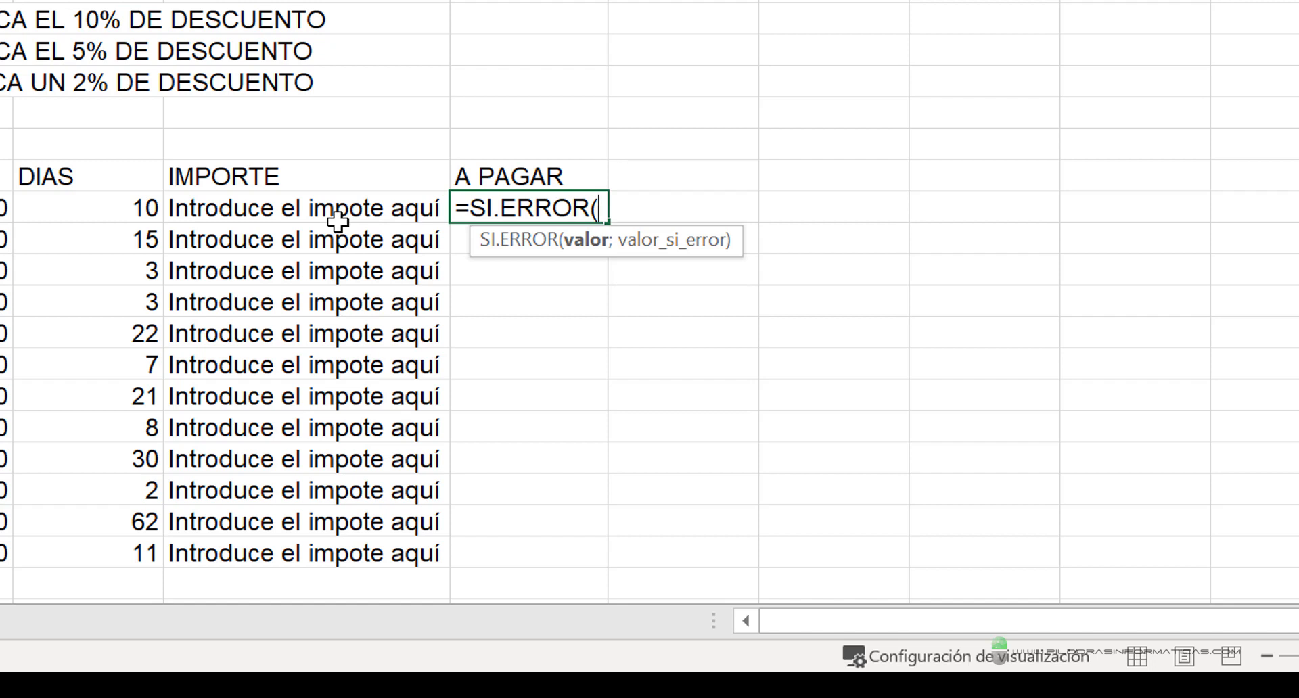
- Inside SI.ERROR, nest an SI function that tests D9<10 and returns E9-(E9*10%) when true
text(SI()
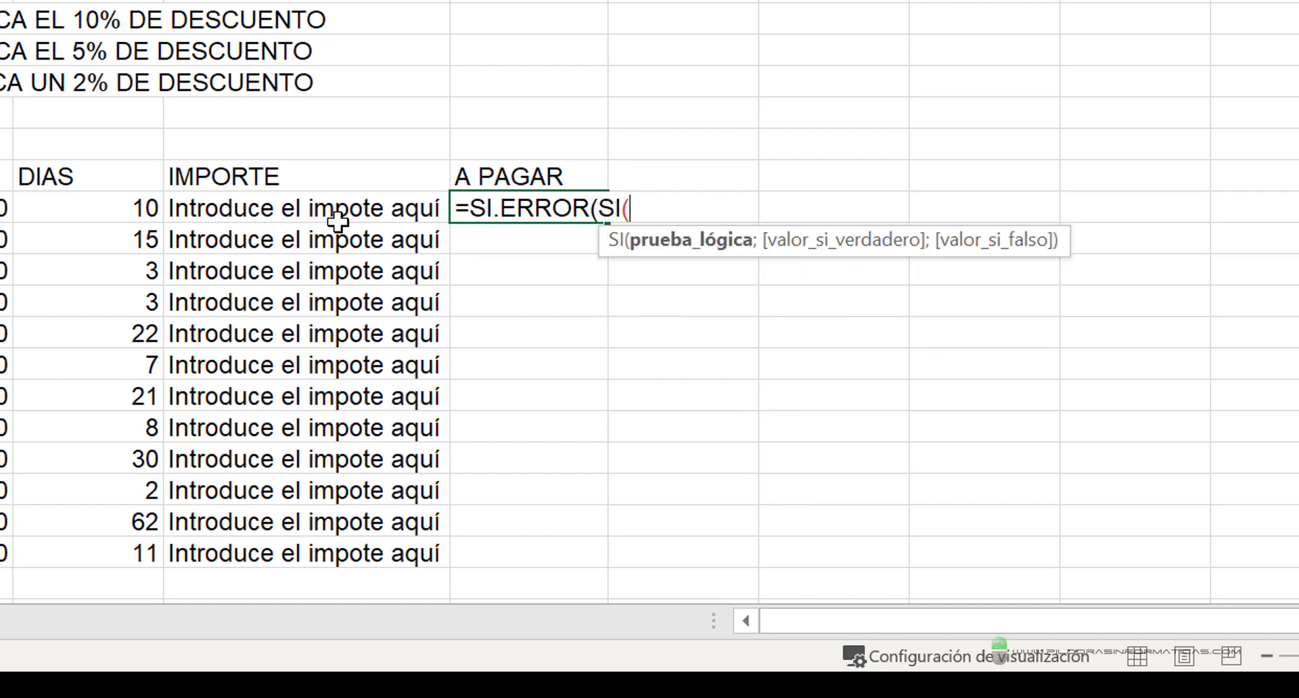
click(61, 215)
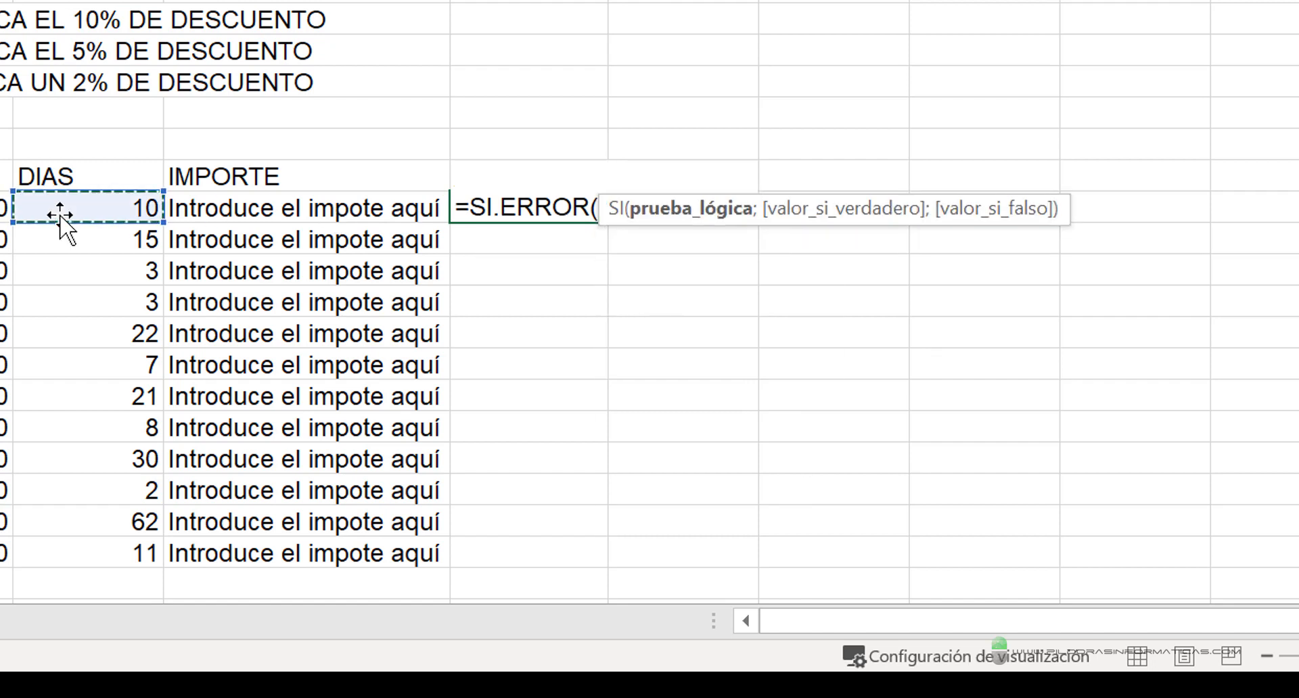
text(<)
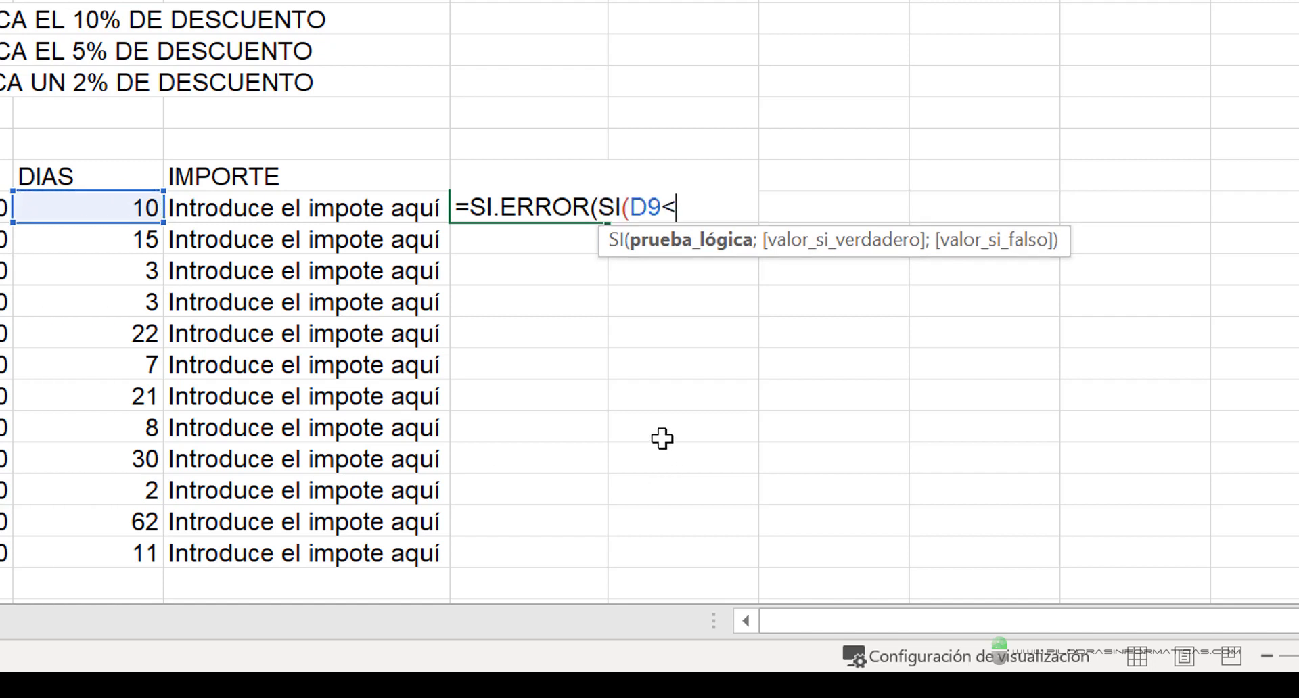
text(10;)
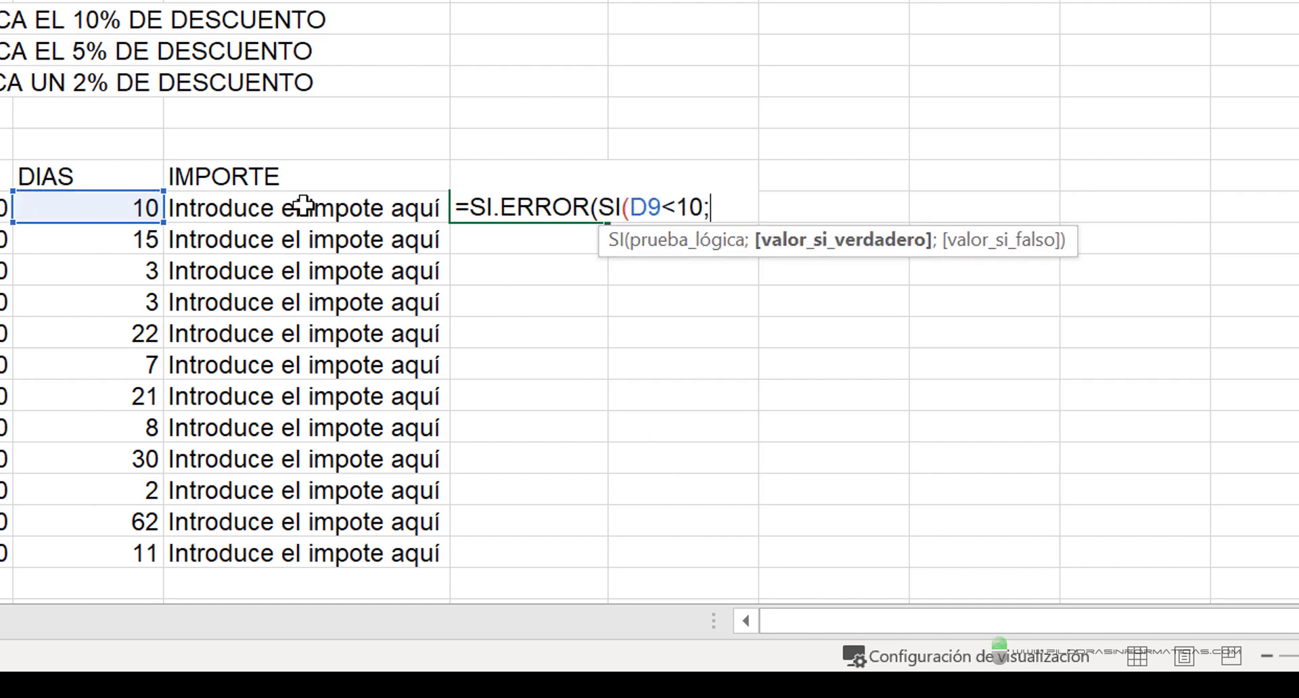
click(302, 205)
text(-()
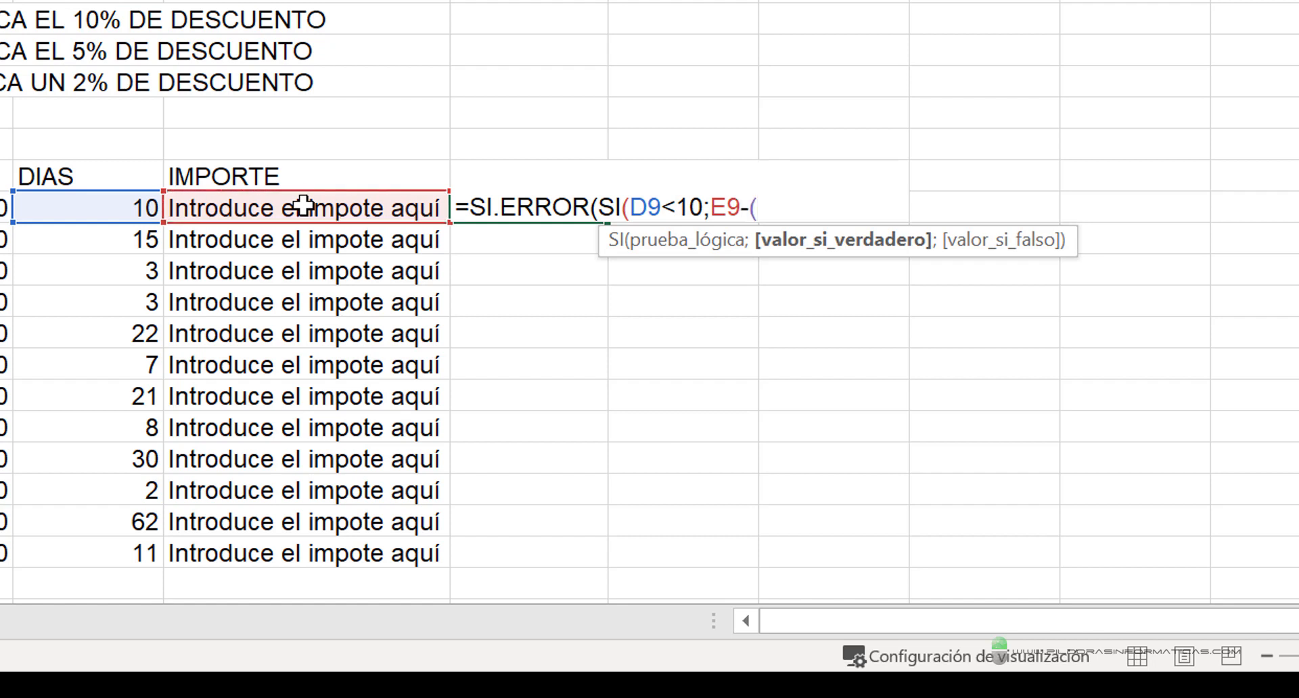
click(292, 207)
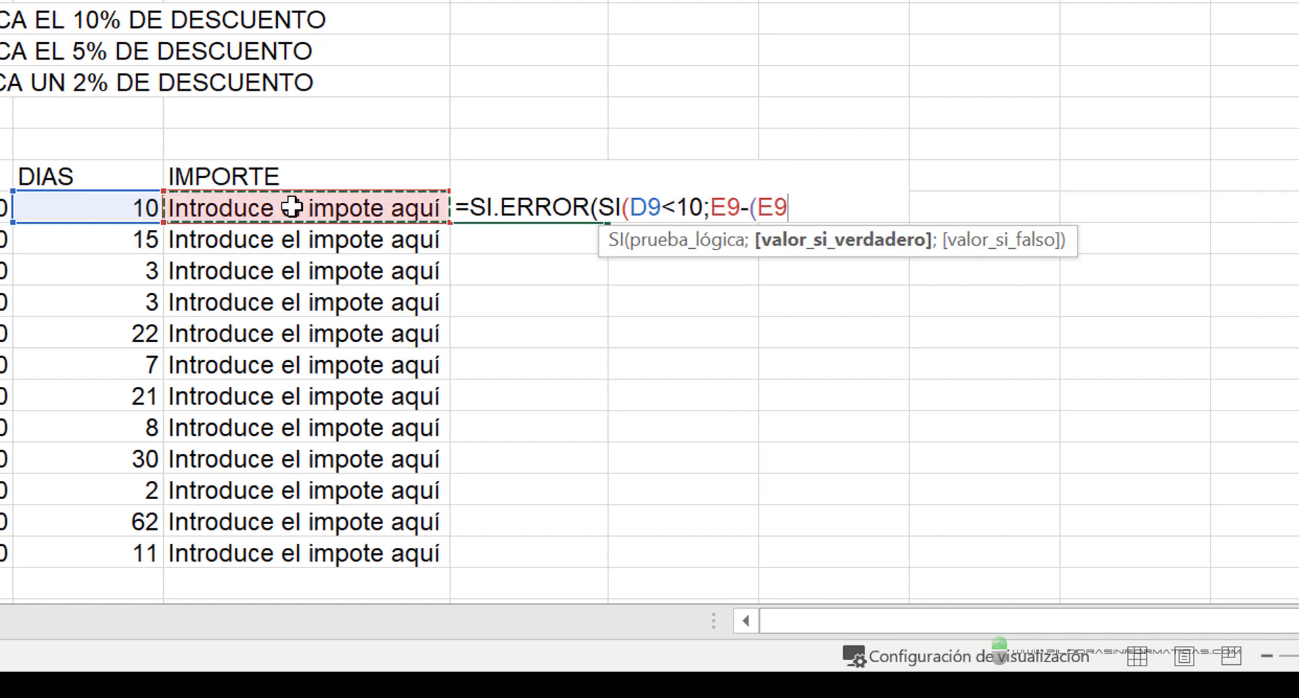
text(*10%)
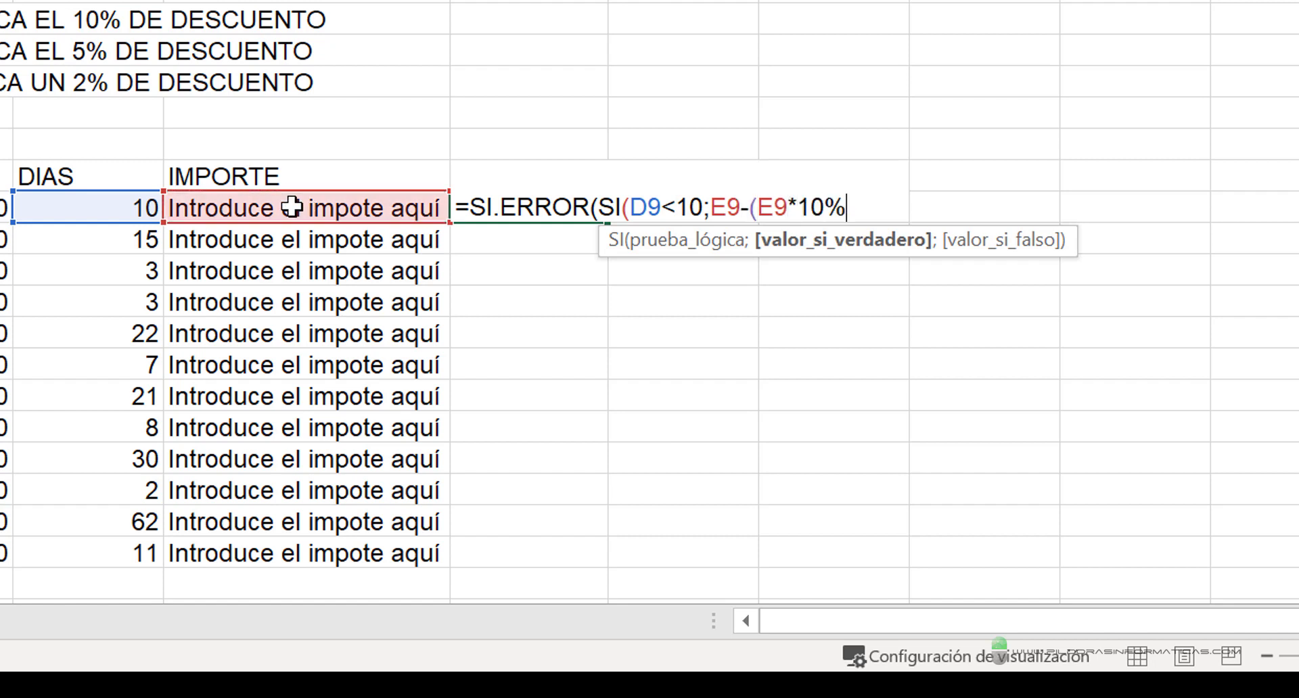
text();)
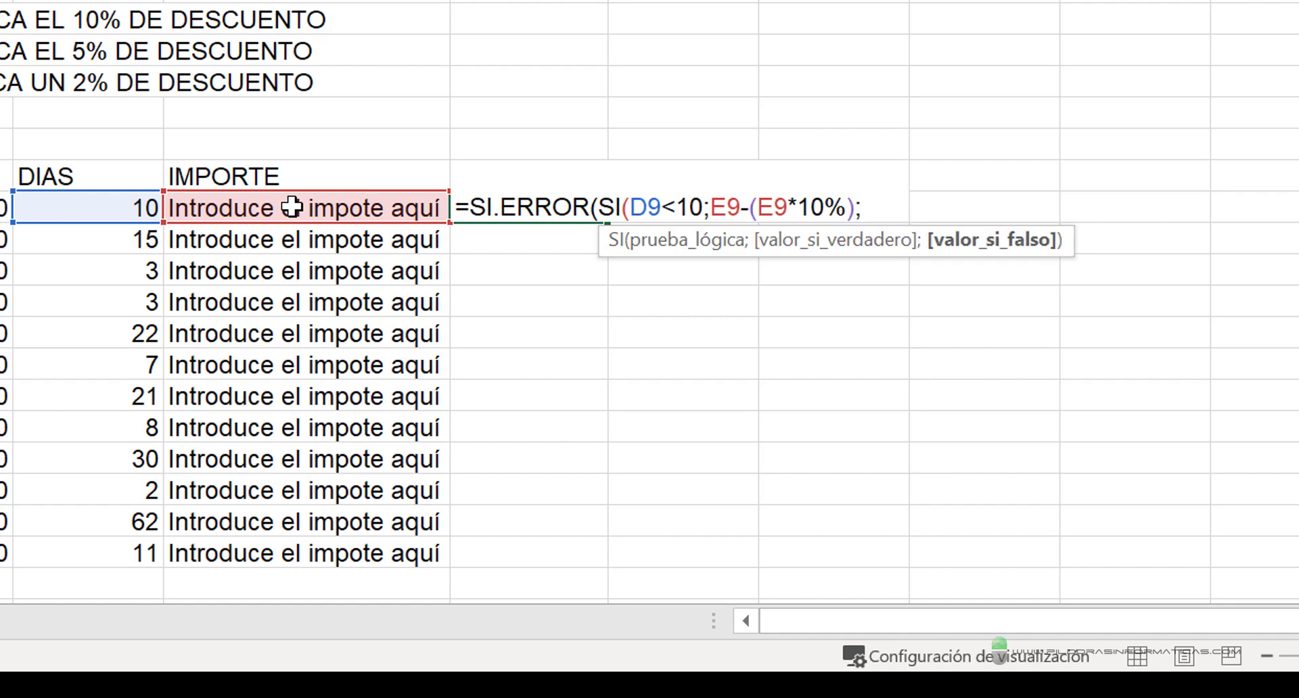
text(SI()
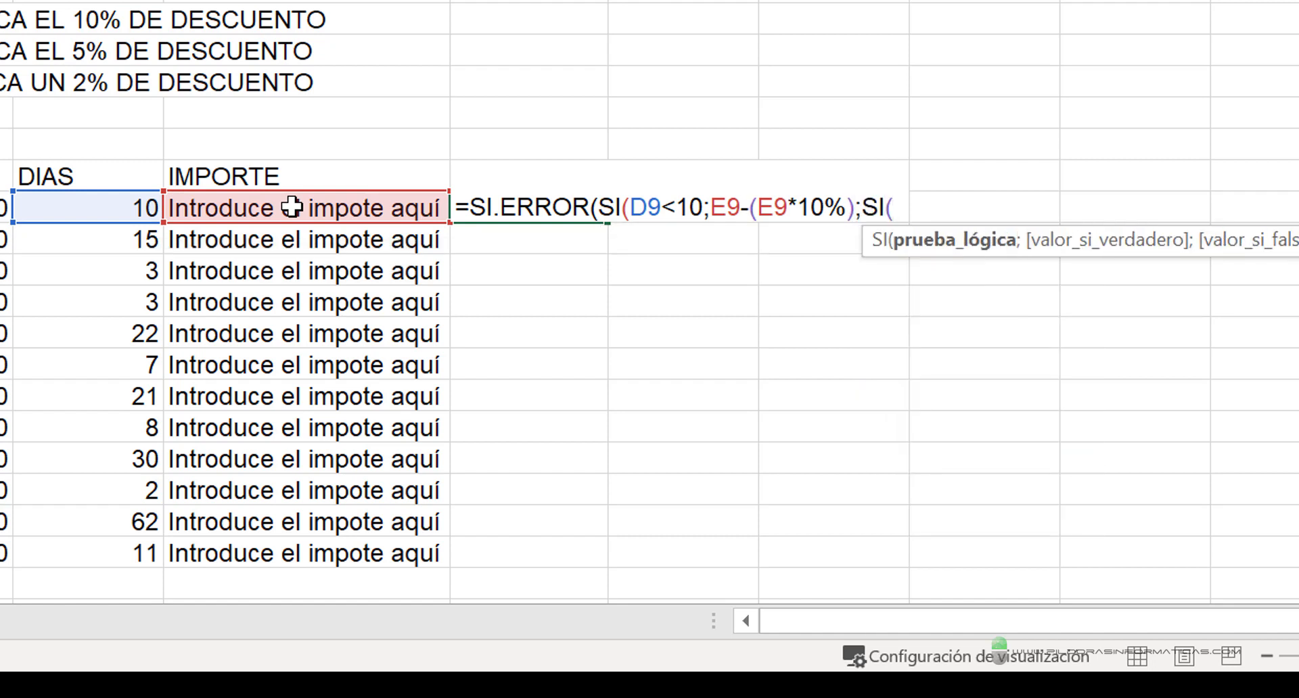
- As the first SI's false value, nest a second SI testing D9<15 that returns E9-(E9*5%) when true
click(96, 203)
text(<)
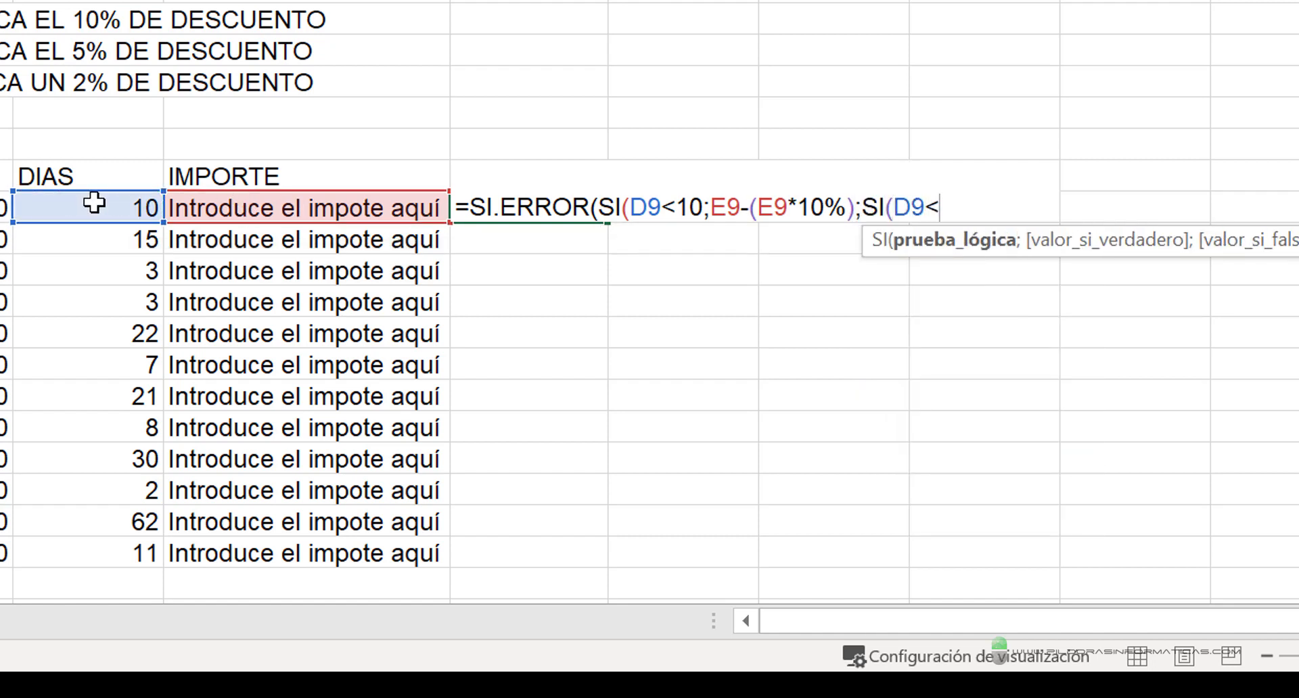
text(15;)
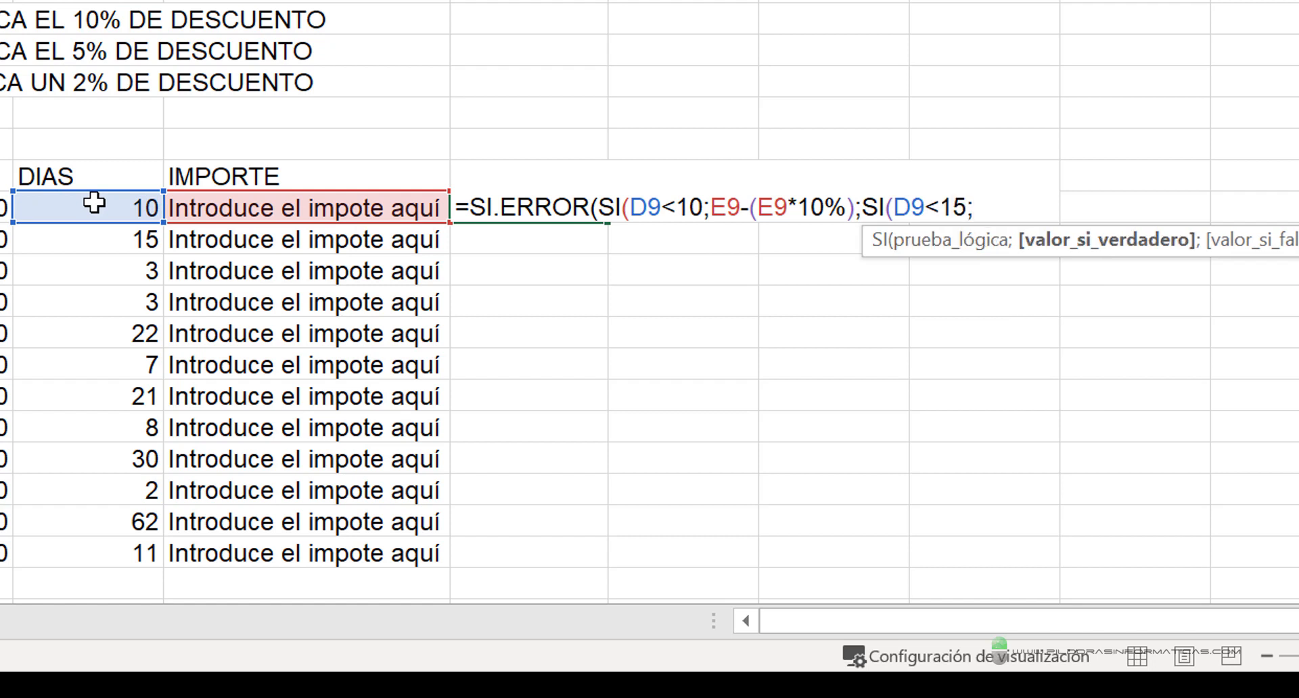
click(233, 210)
text(-()
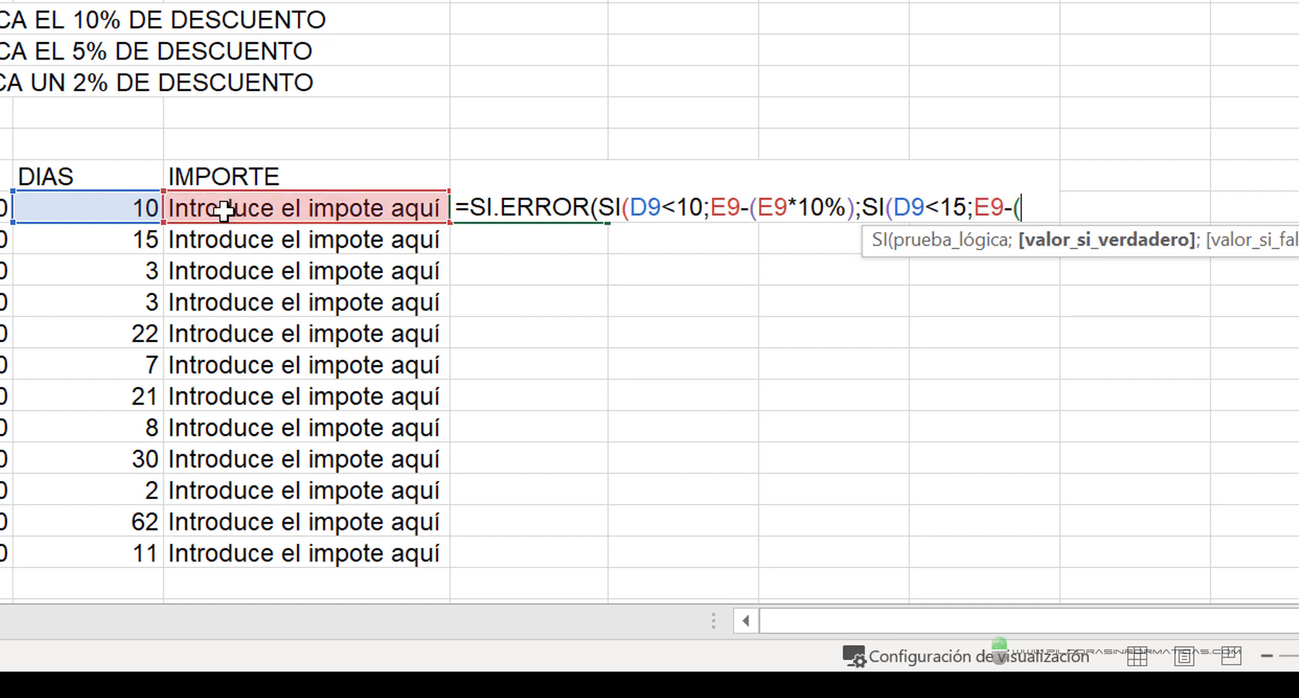
click(224, 210)
text(*)
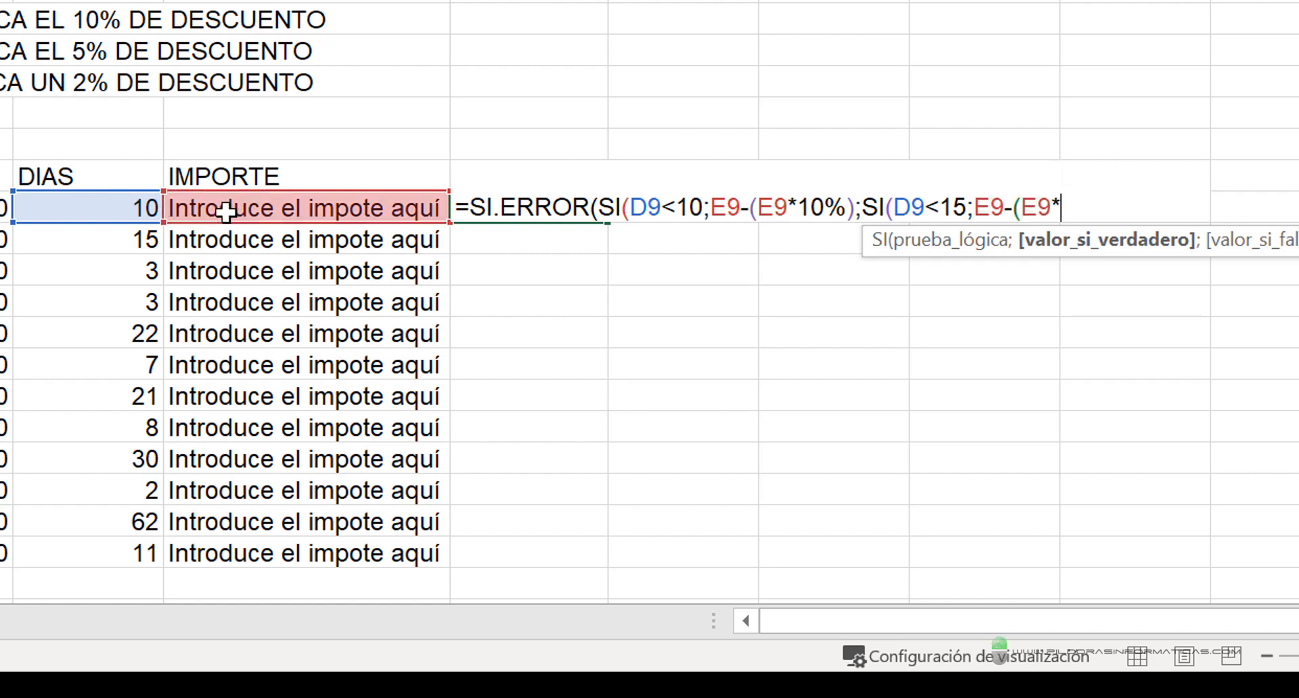
text(5%);)
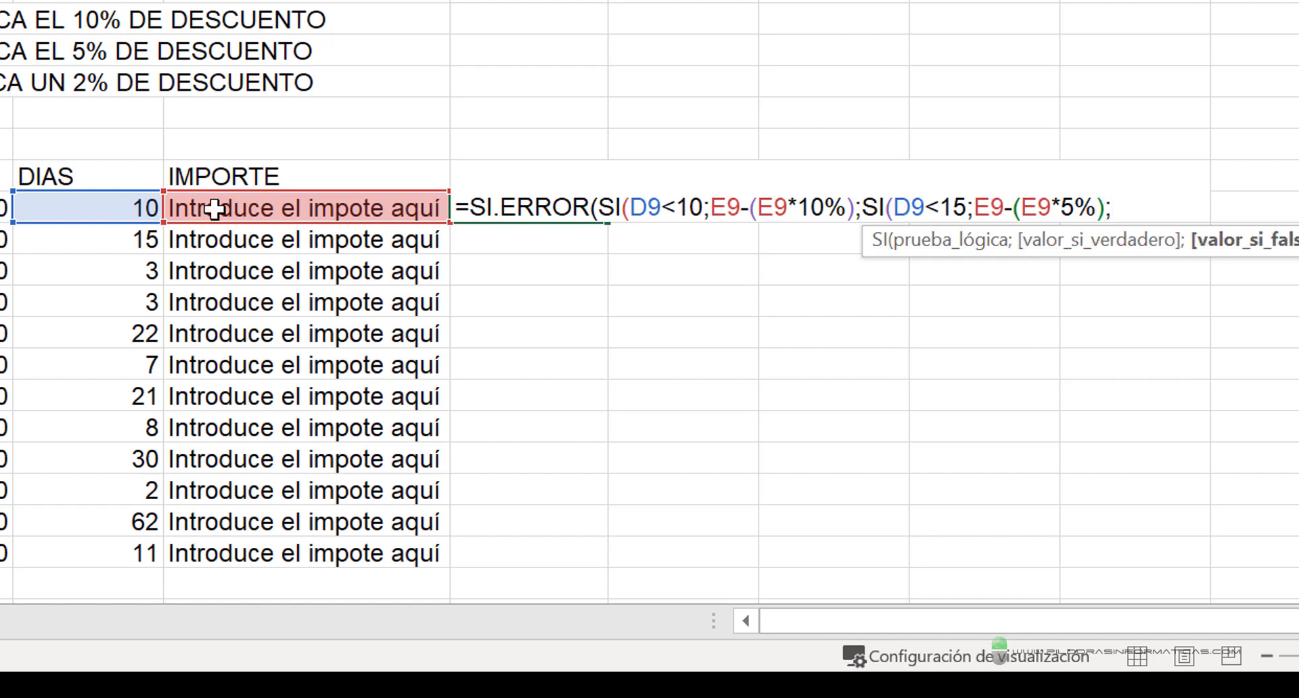
- Give the second SI the false value E9-(E9*2%) and close both SI functions
click(214, 210)
text(-()
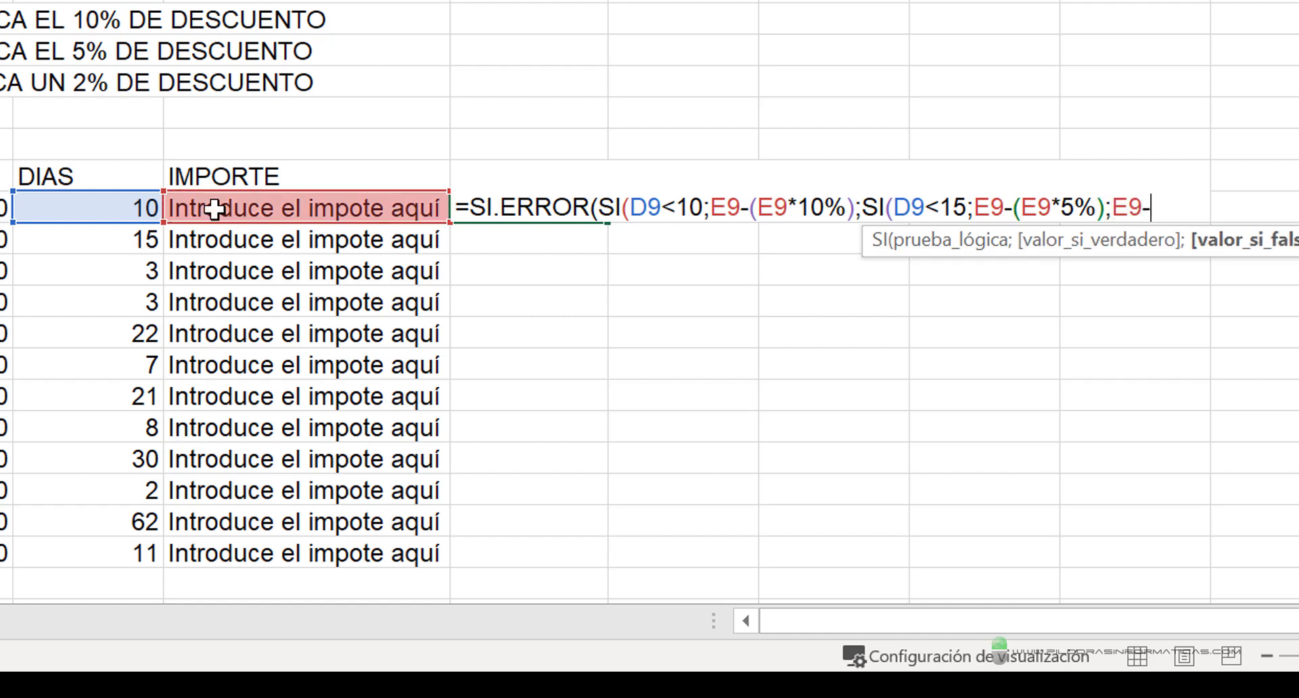
click(214, 210)
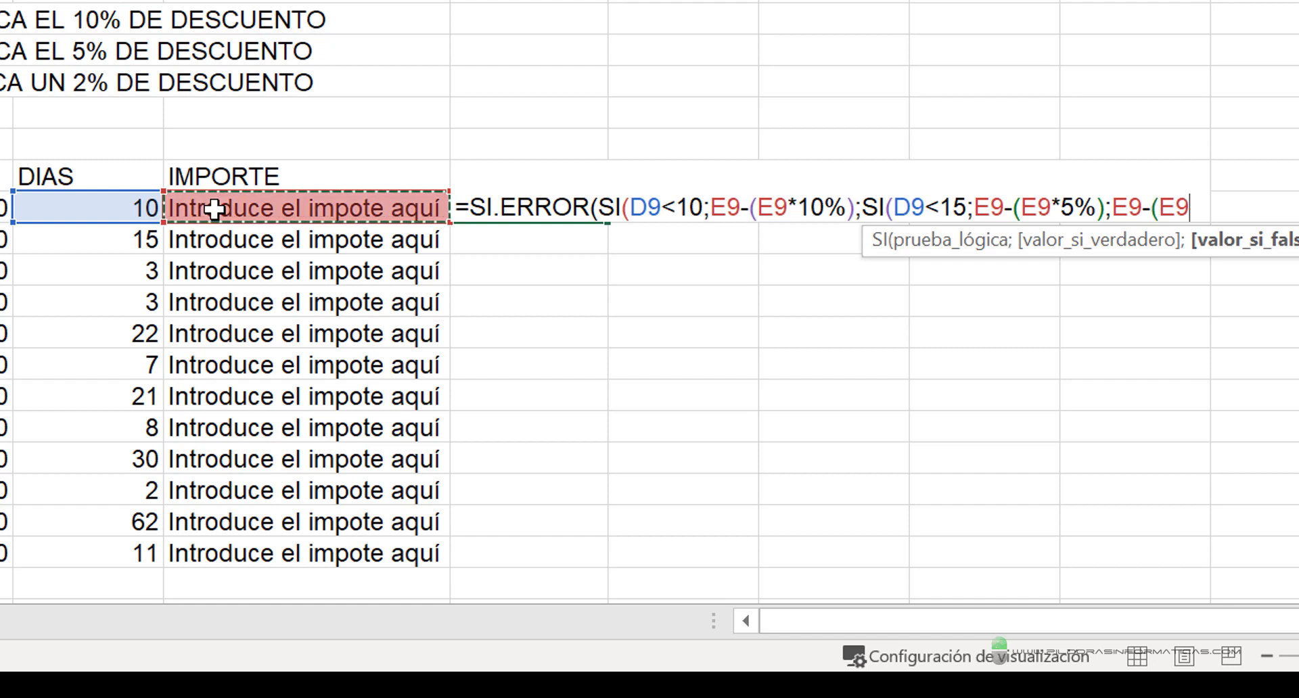
text(*2%)
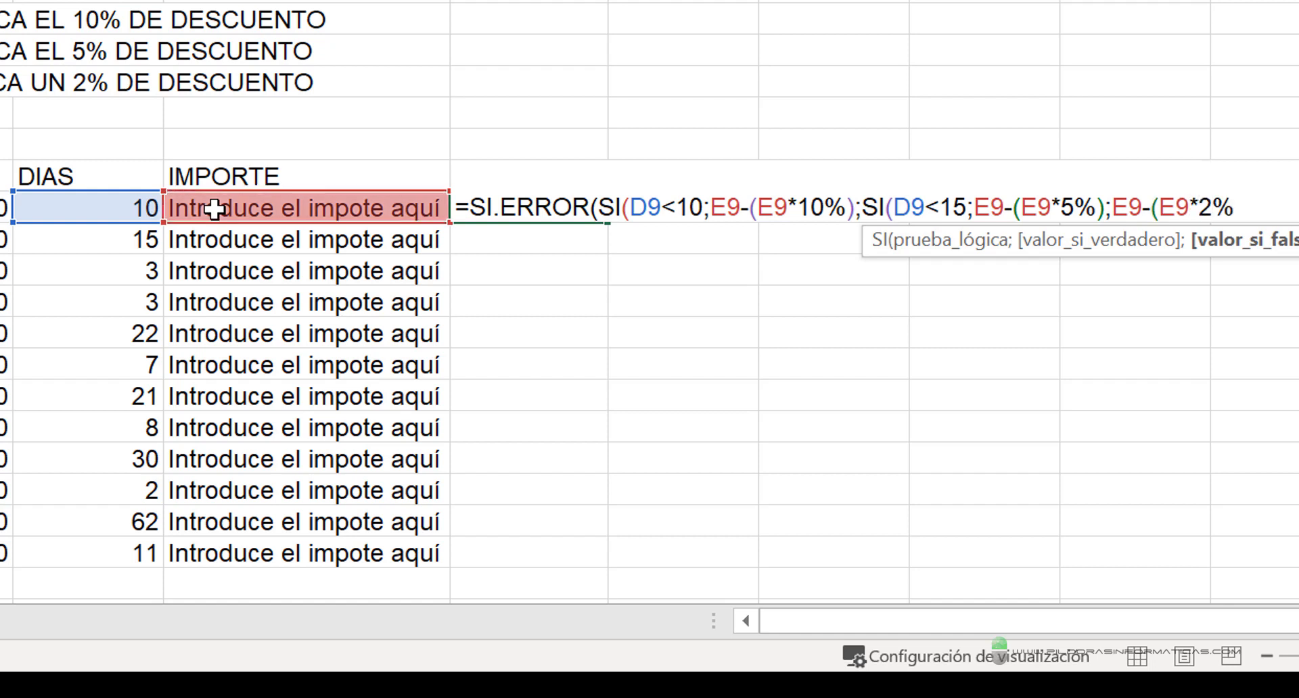
text())
text())
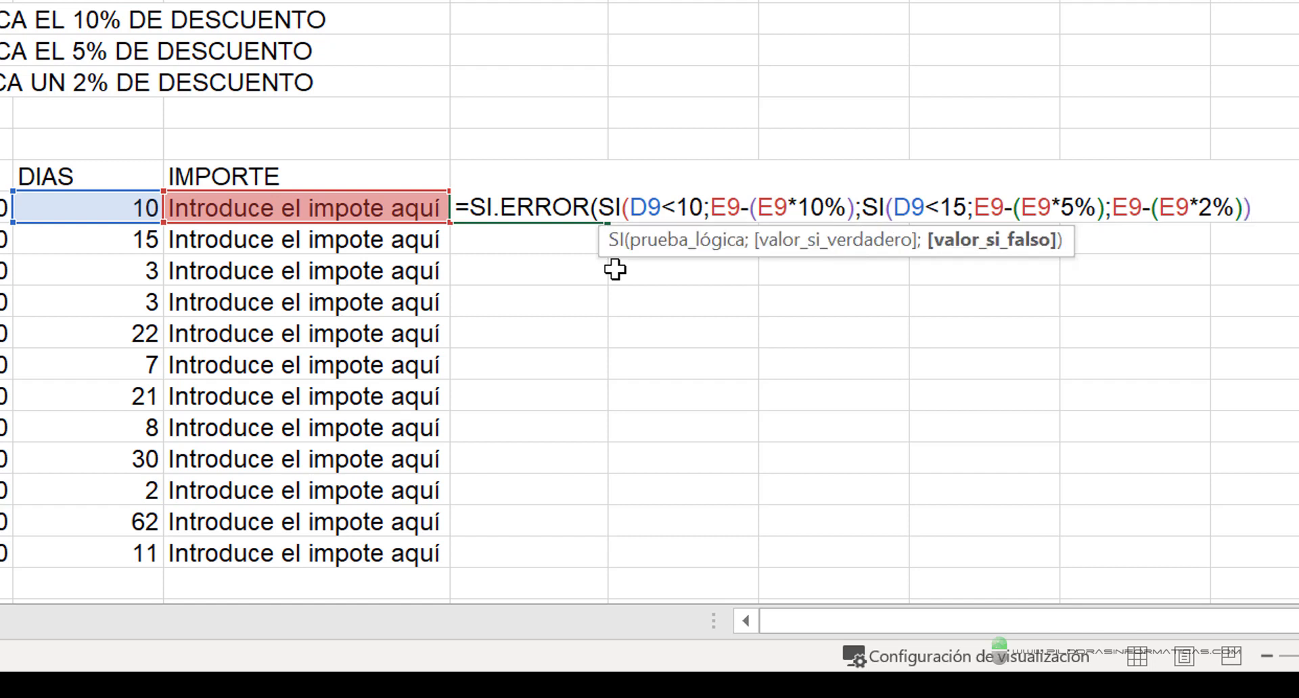
text())
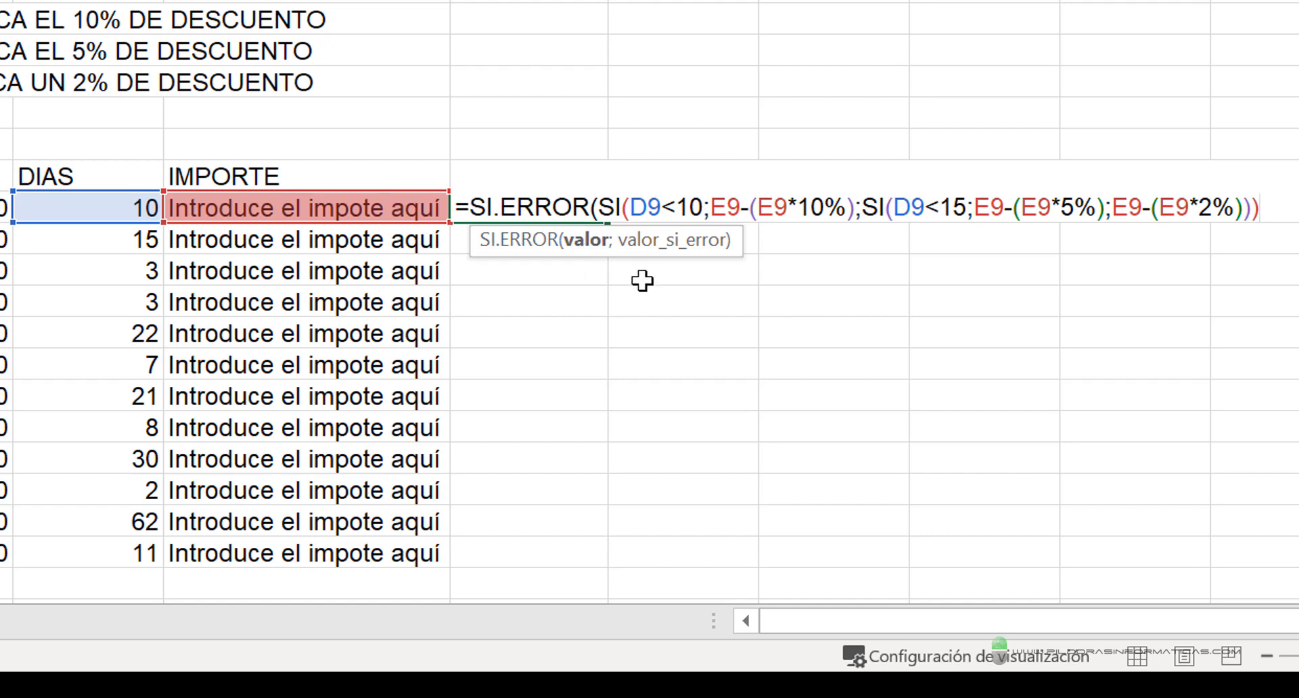
drag(594, 263, 617, 457)
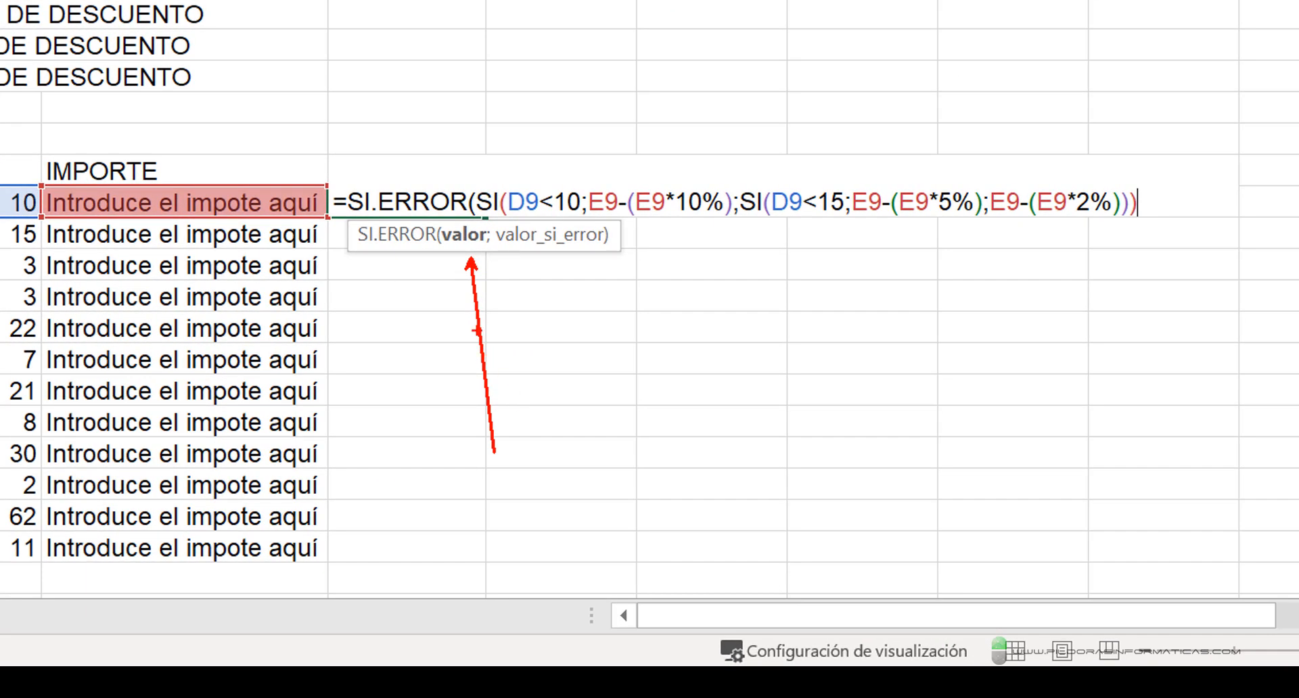
mouse_move(459, 167)
mouse_down()
mouse_move(1015, 237)
mouse_move(1168, 230)
mouse_up()
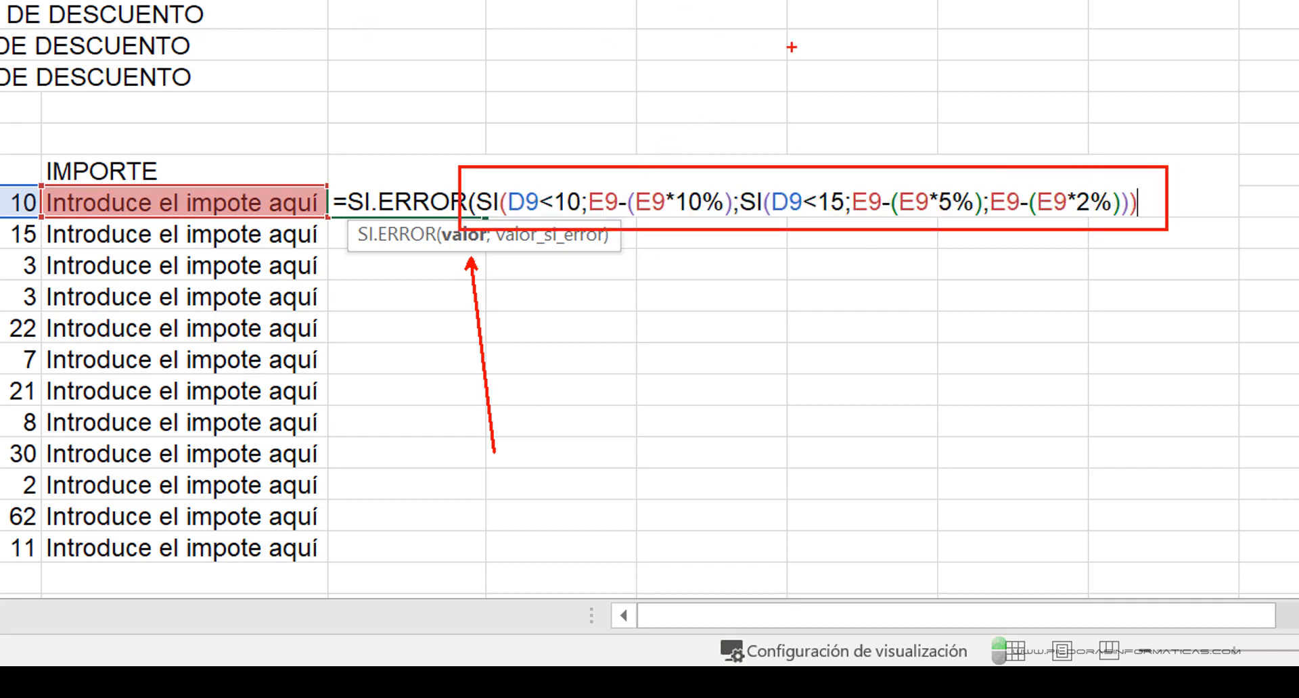
drag(557, 269, 700, 527)
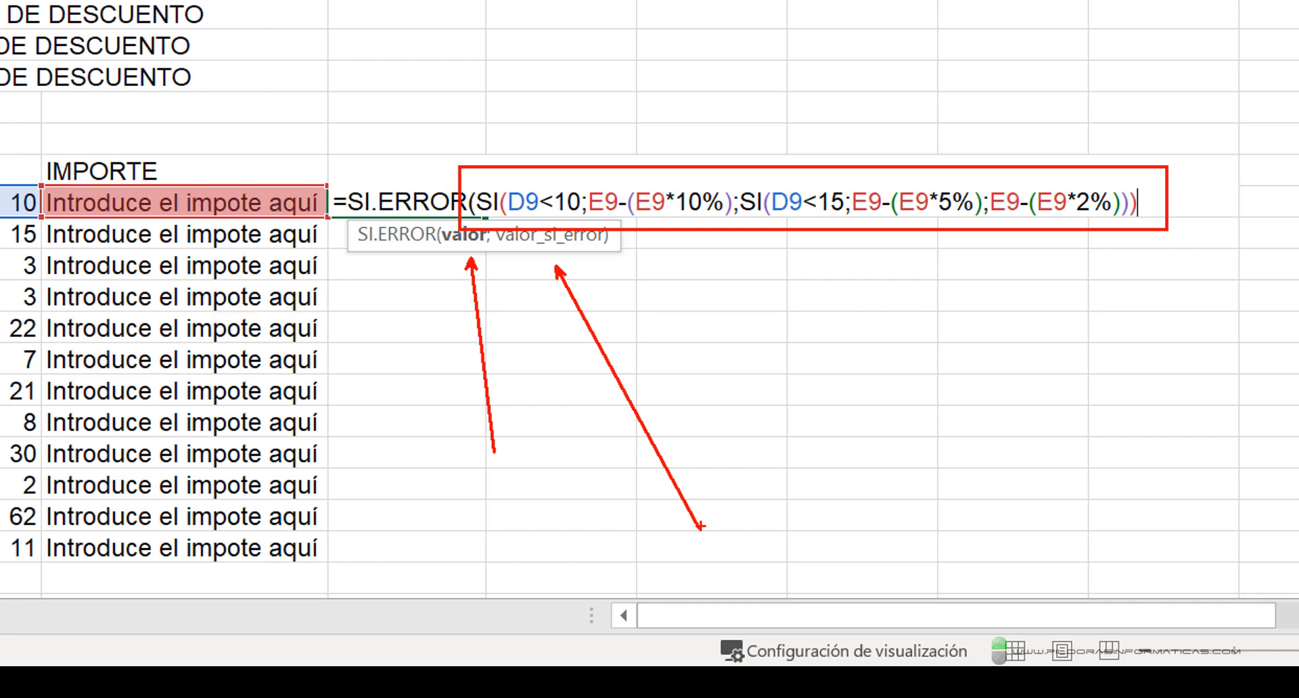
key(Escape)
- Finish the F9 formula with " " as the SI.ERROR fallback value and fill it down the A PAGAR column to F20
text(;)
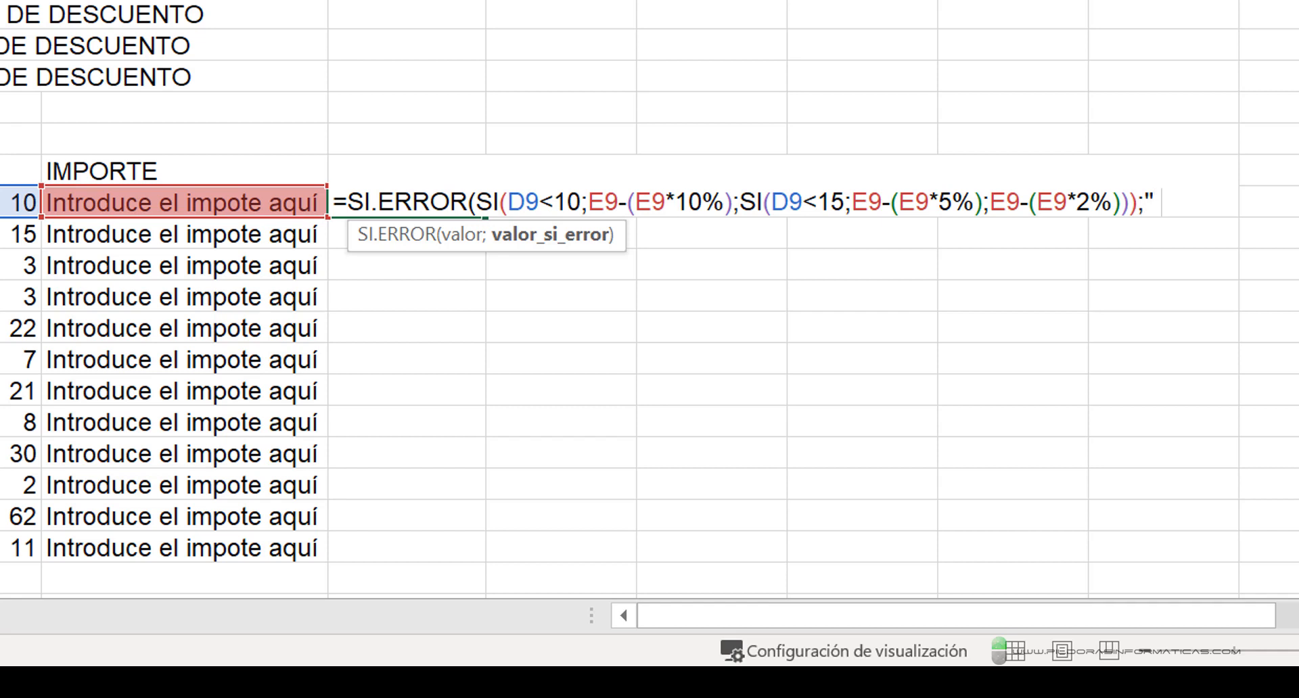
text(" ")
text())
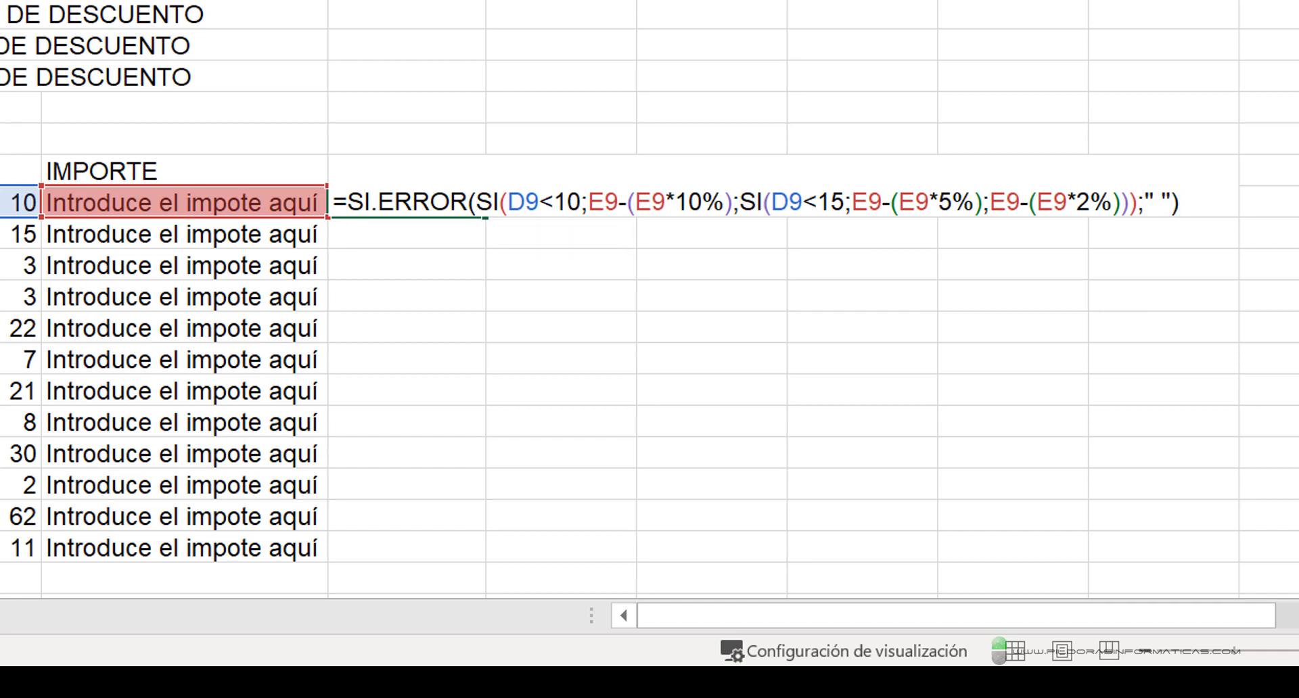
key(Return)
click(459, 201)
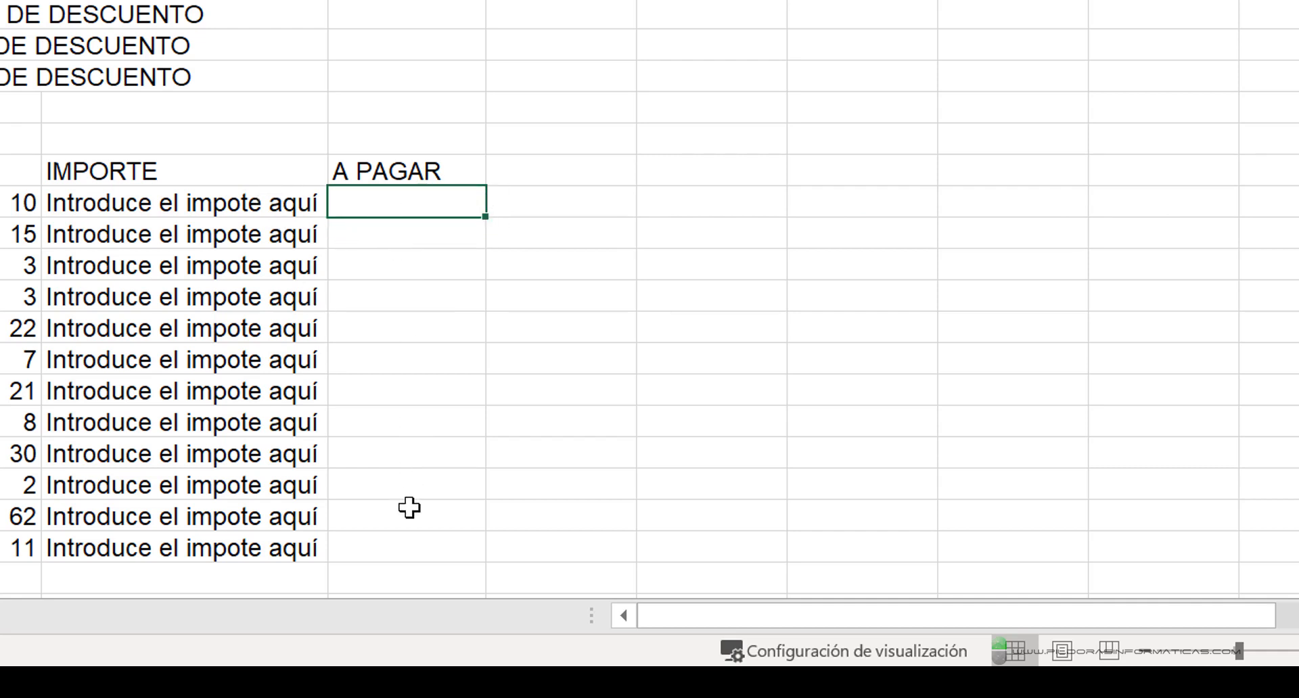
drag(481, 215, 465, 559)
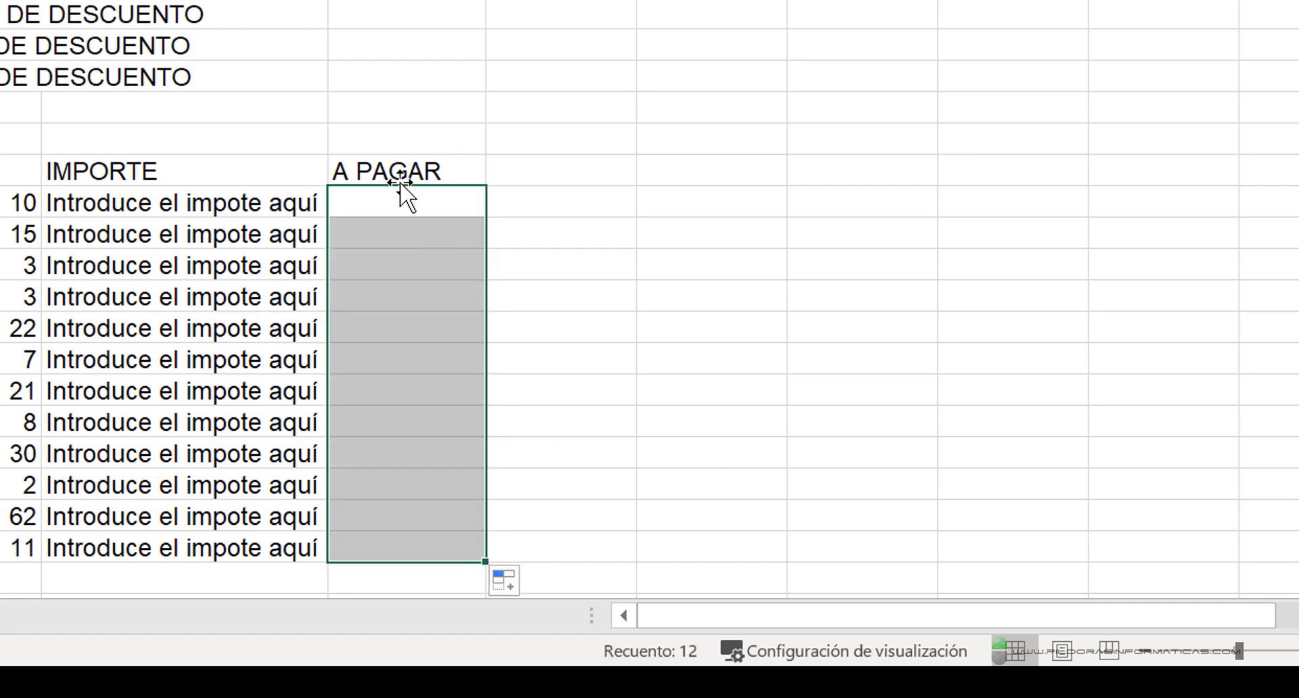
- Replace the placeholder text in the first two IMPORTE cells, E9 and E10, with the amounts 1500 and 1800
click(207, 199)
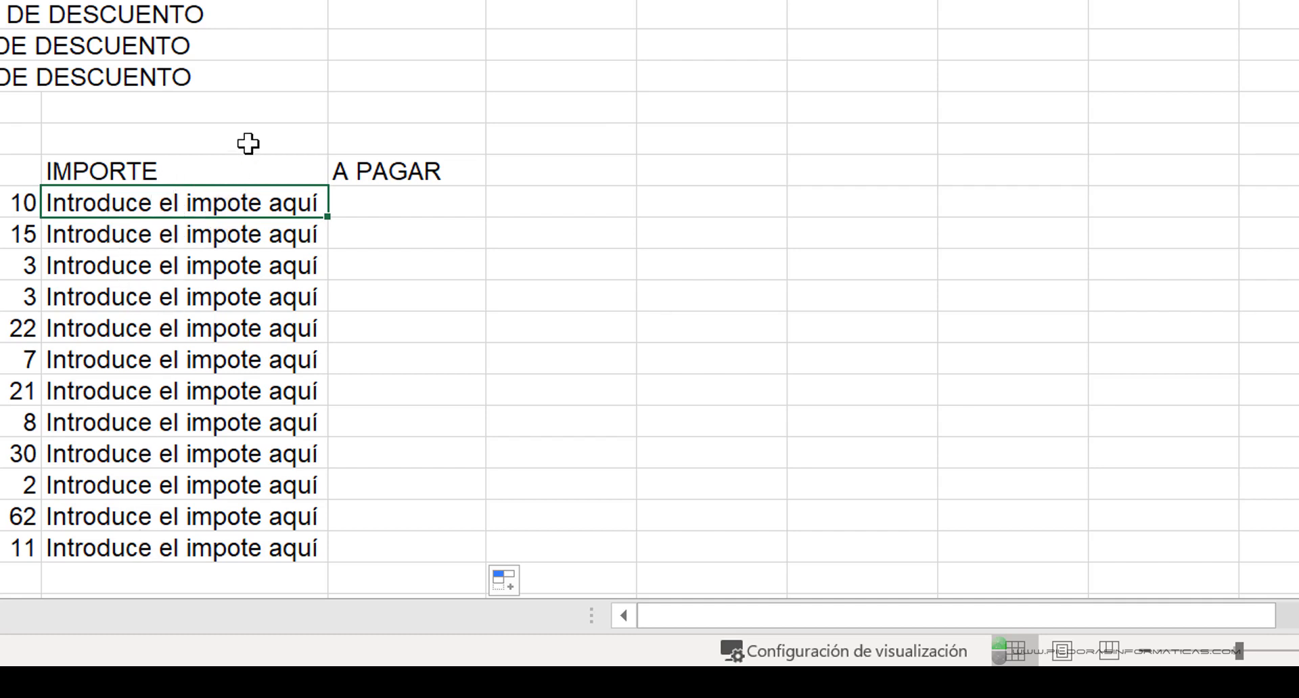
key(Delete)
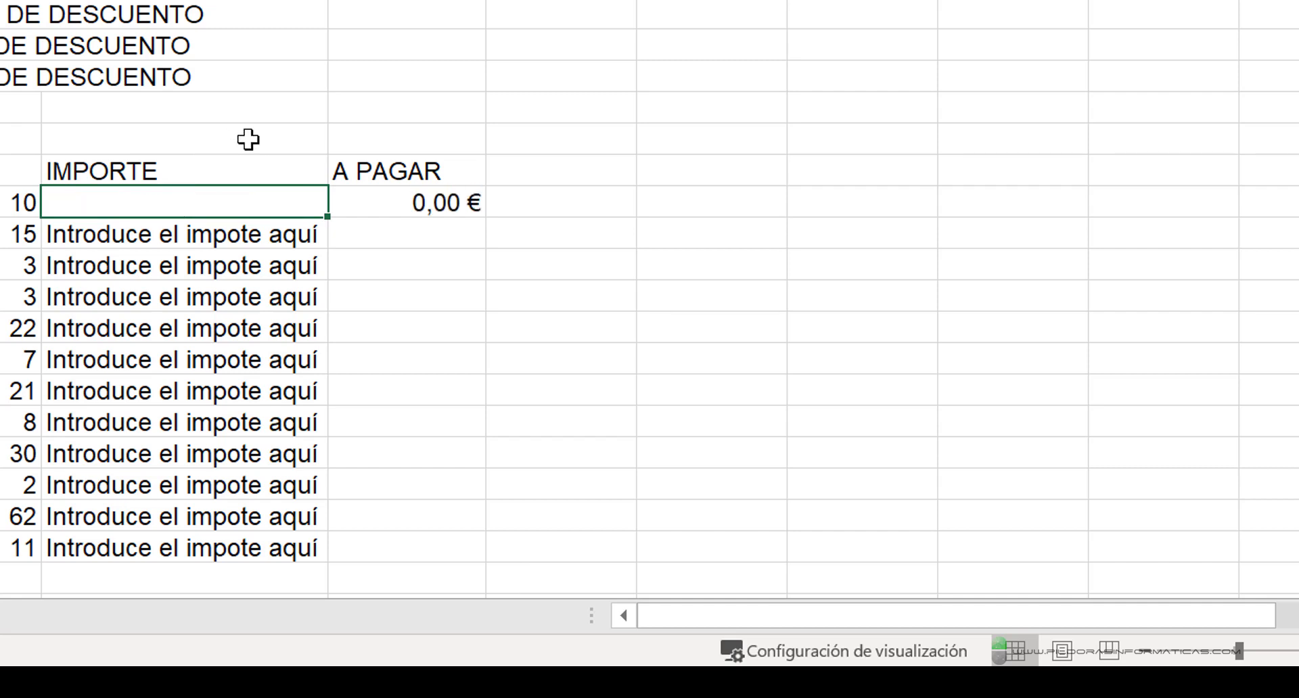
text(1500)
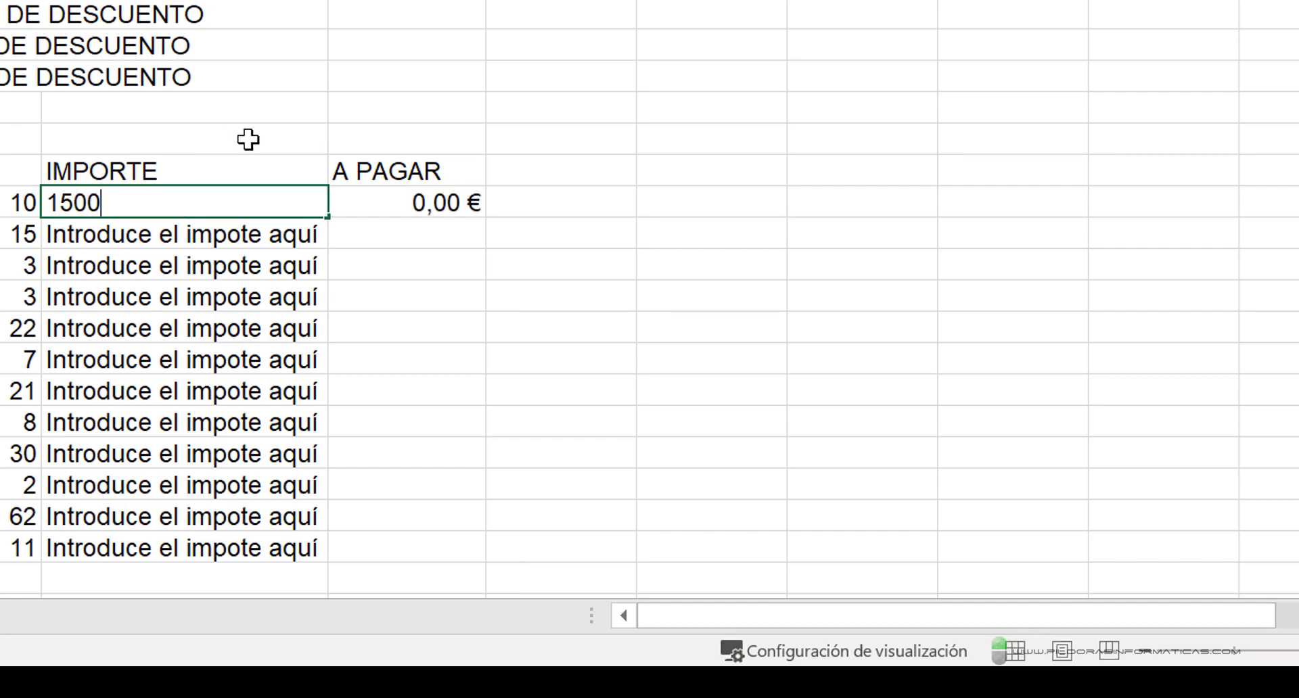
key(Return)
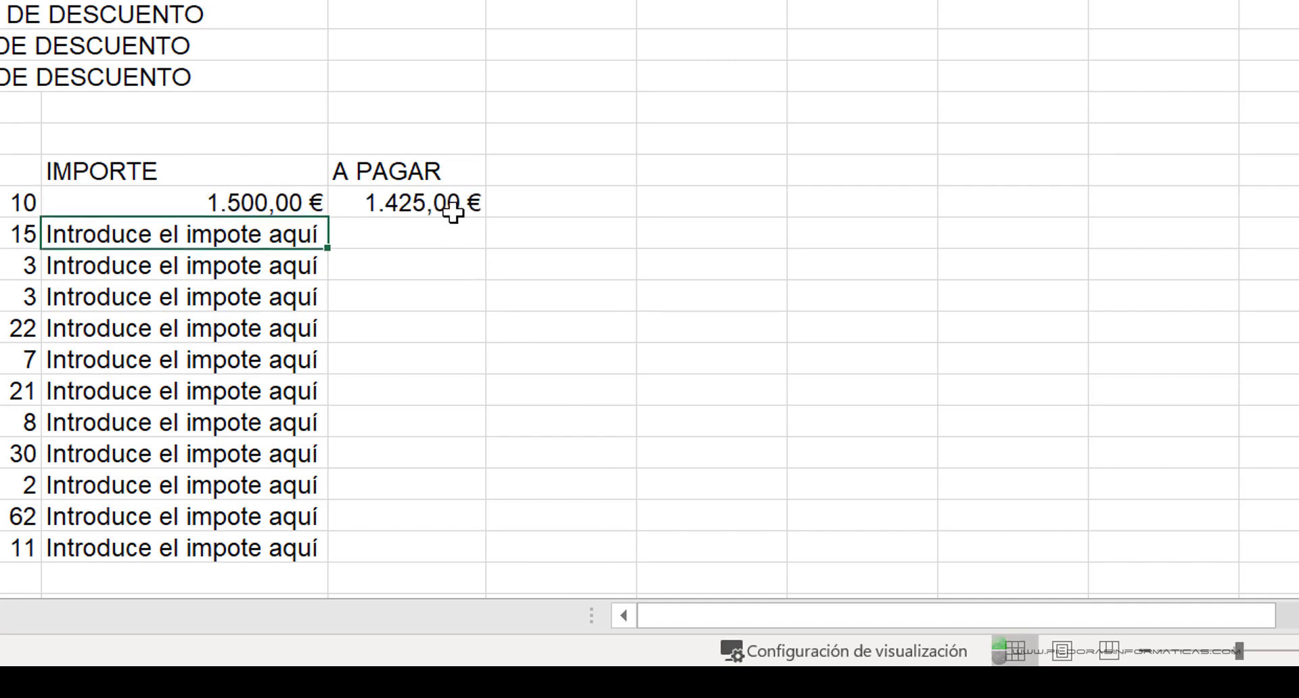
key(Delete)
text(1800)
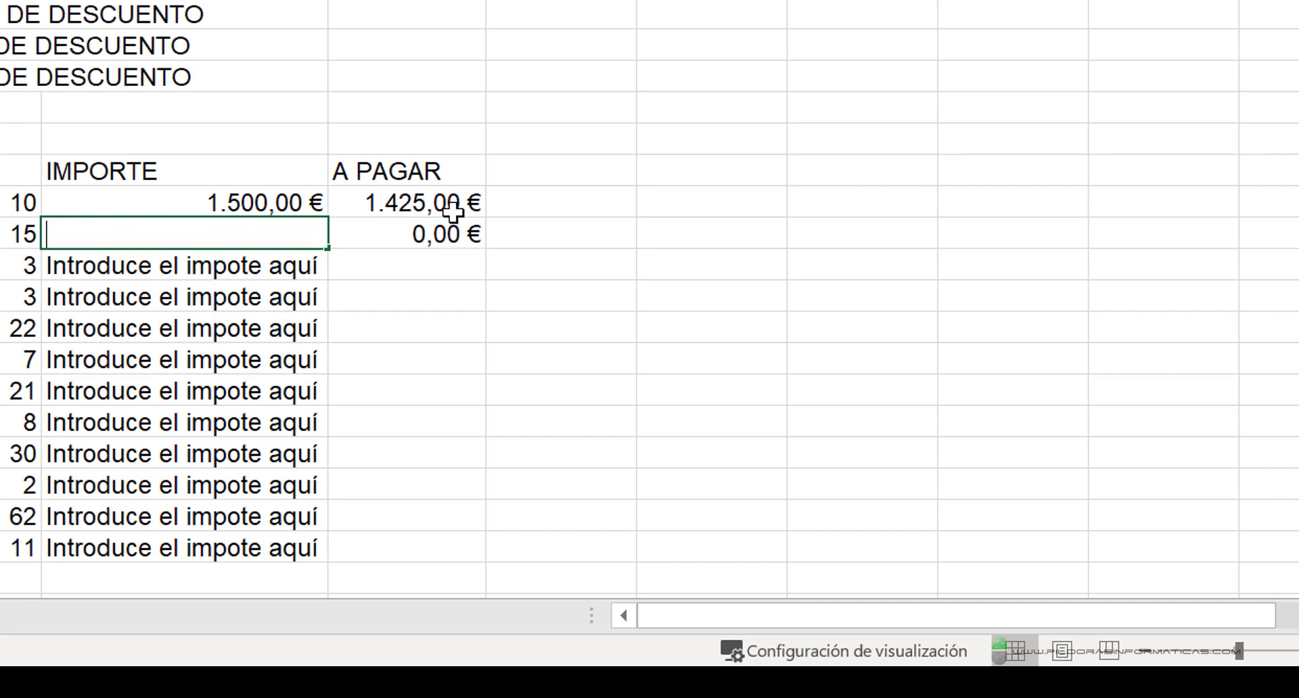
key(Return)
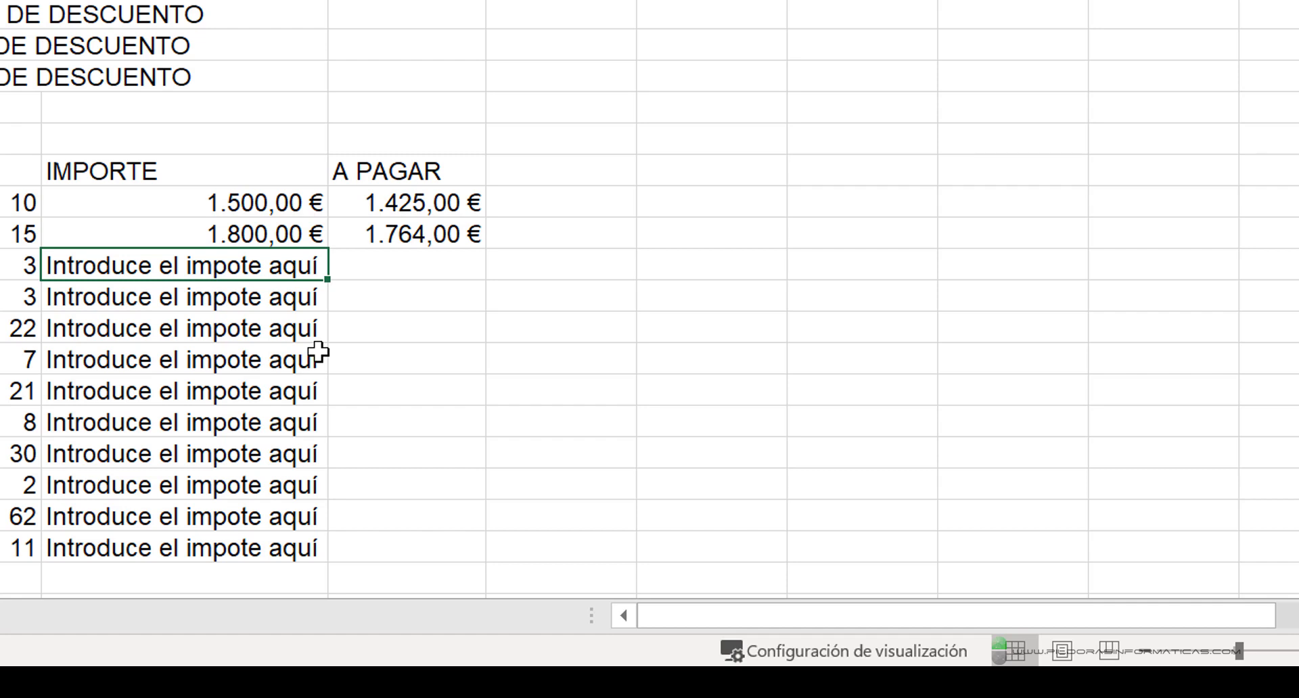
- Replace the text in the third IMPORTE cell, E11, with 2500000 and fit the A PAGAR column width to its contents
key(Delete)
text(2500000)
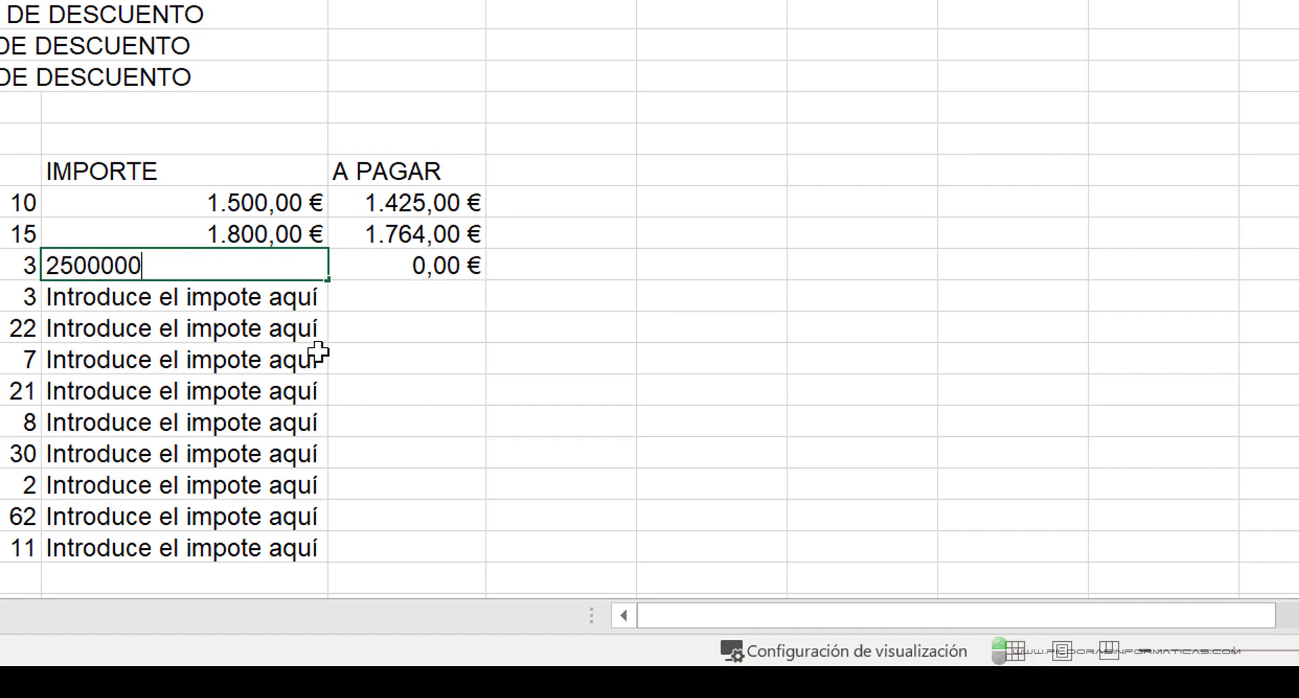
key(Return)
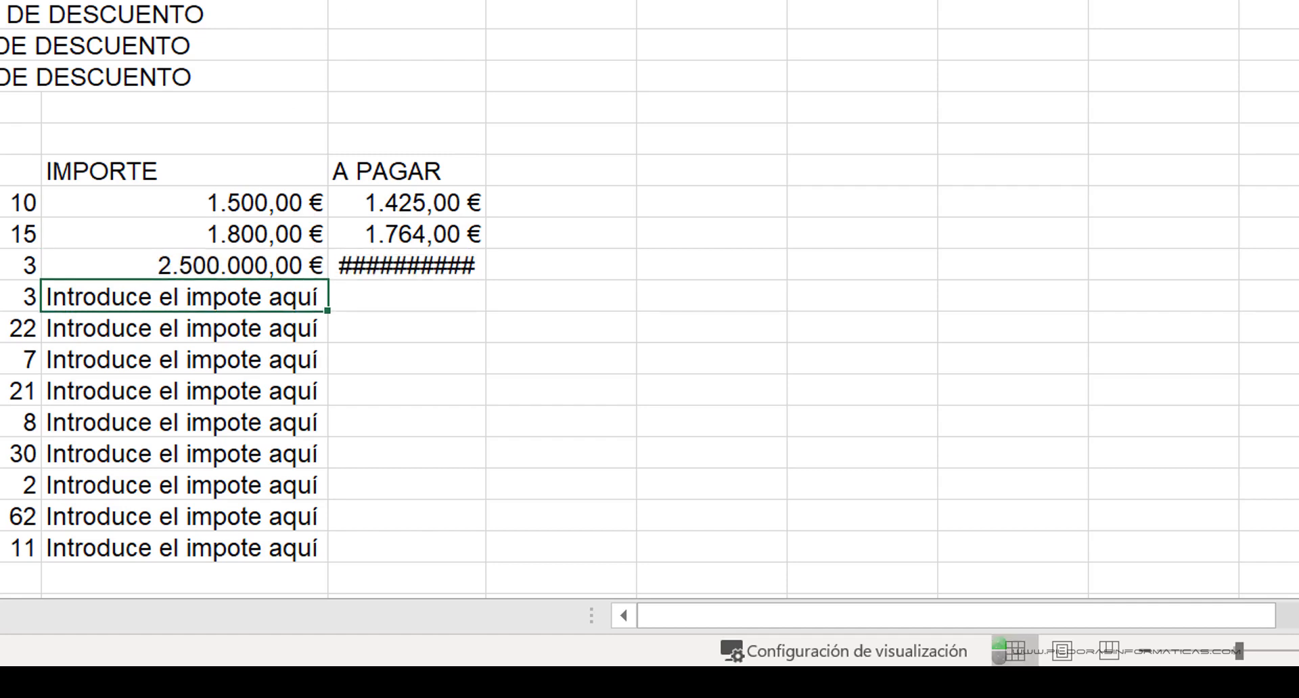
double_click(486, 0)
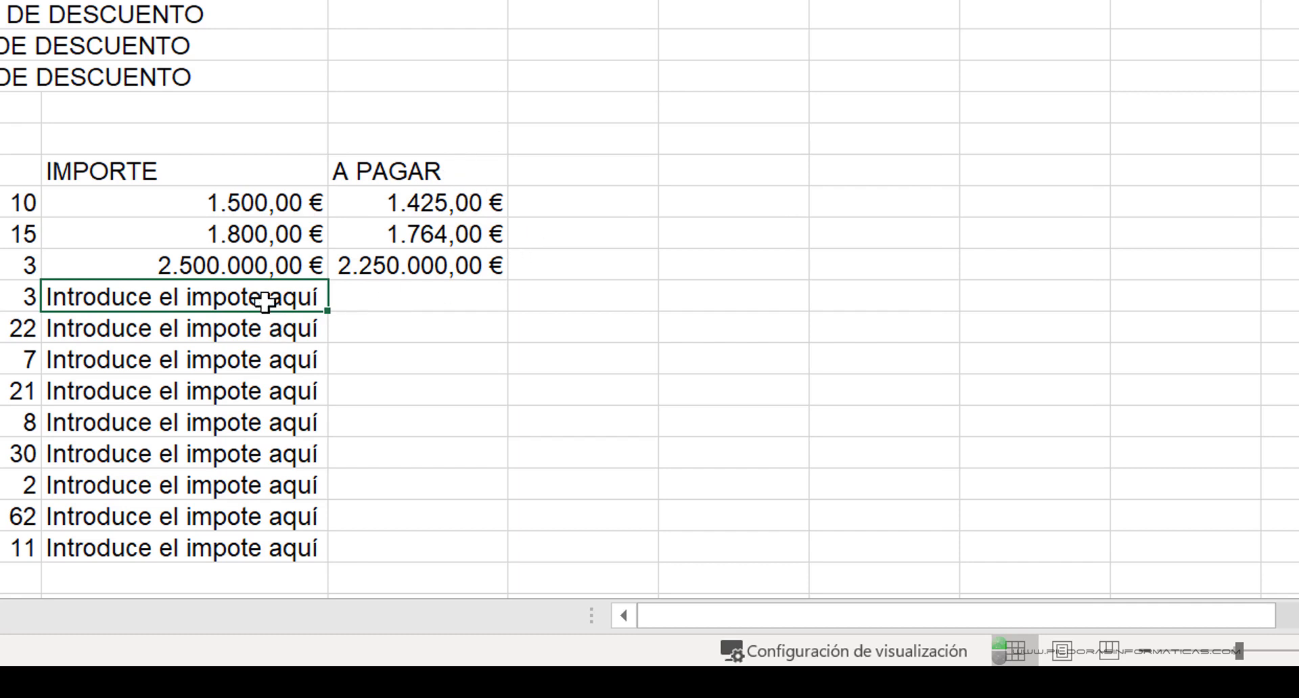
- Replace the placeholder text in the fourth IMPORTE cell, E12, with 7500 and check the A PAGAR cells F9 and F13
text(7500)
key(Return)
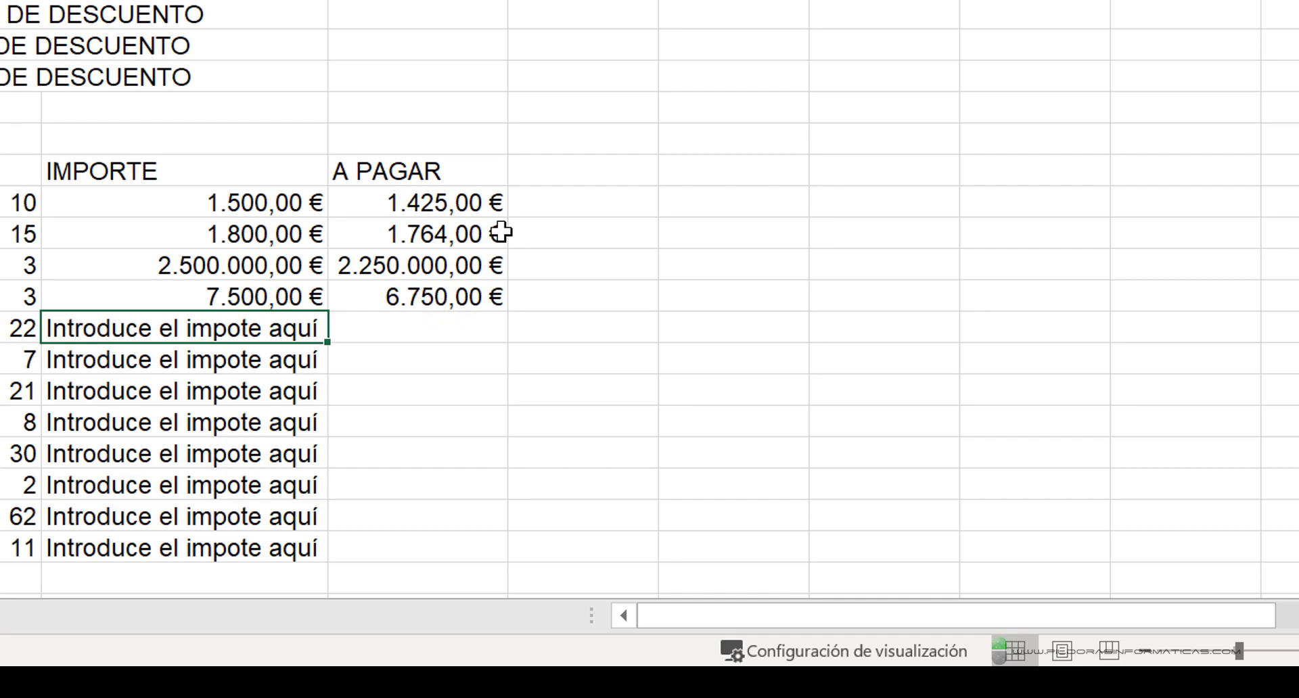
click(452, 198)
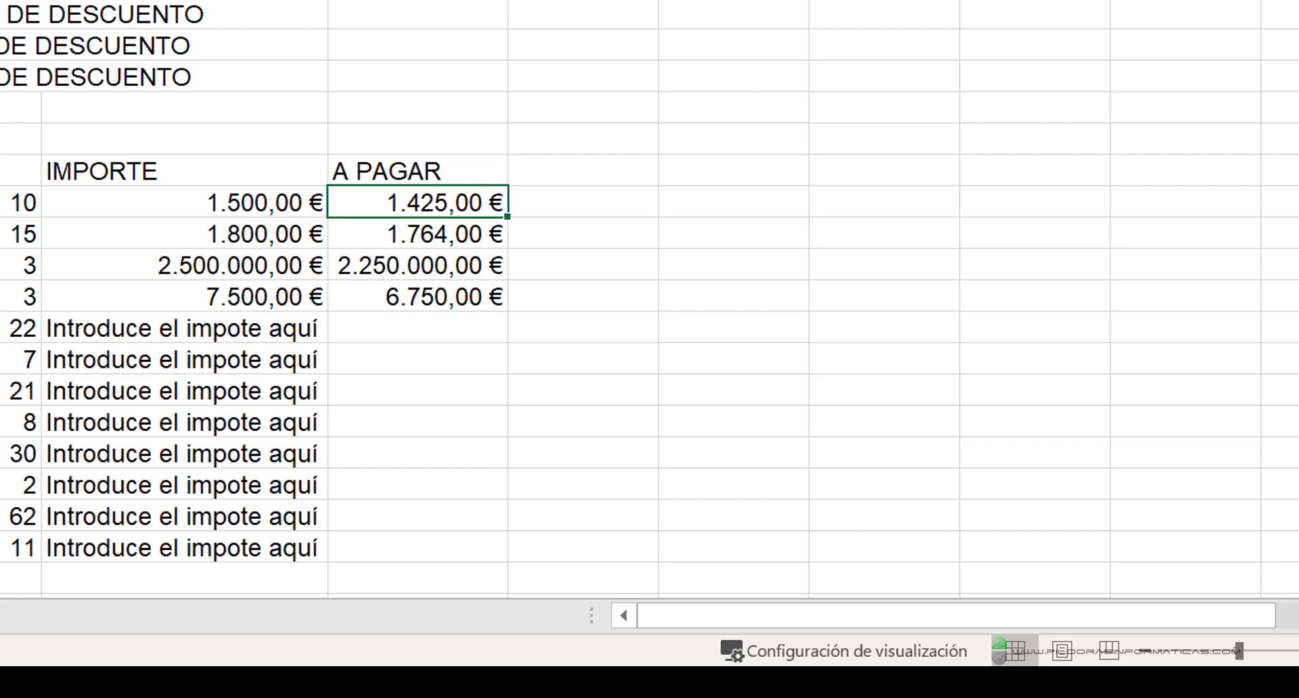
click(417, 329)
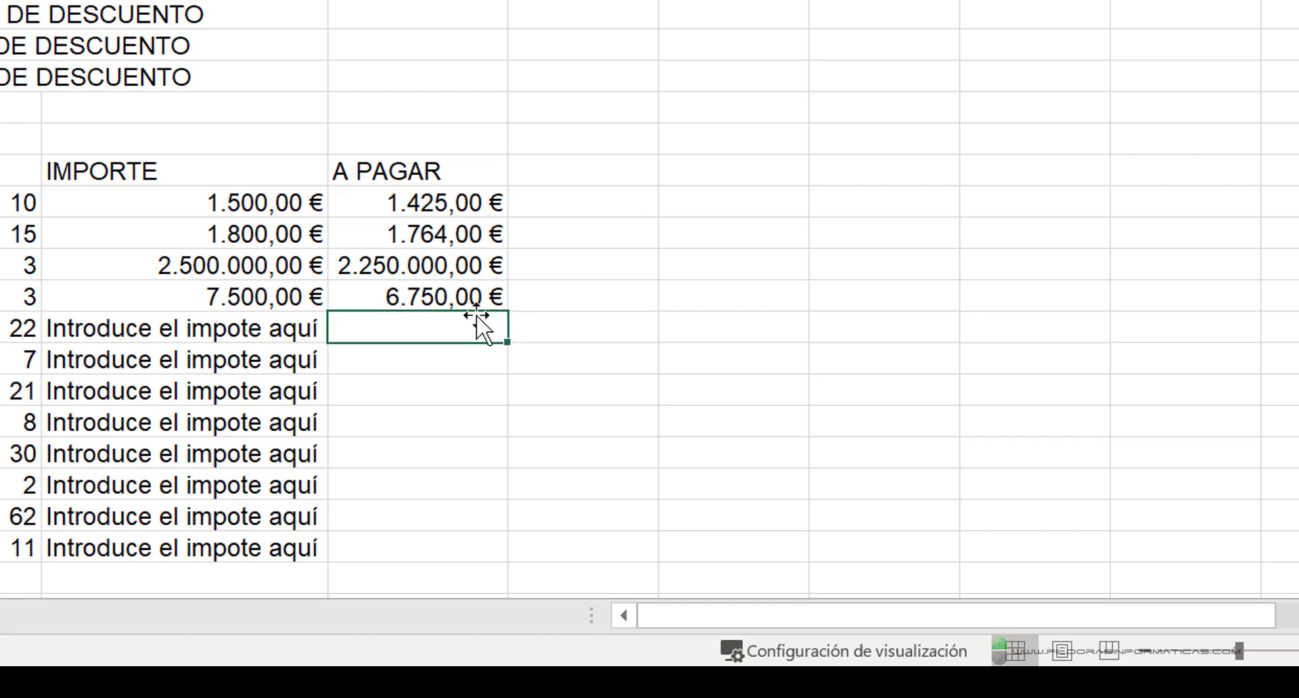
- Change the SI.ERROR fallback value in the F9 formula to "NADA"
click(416, 197)
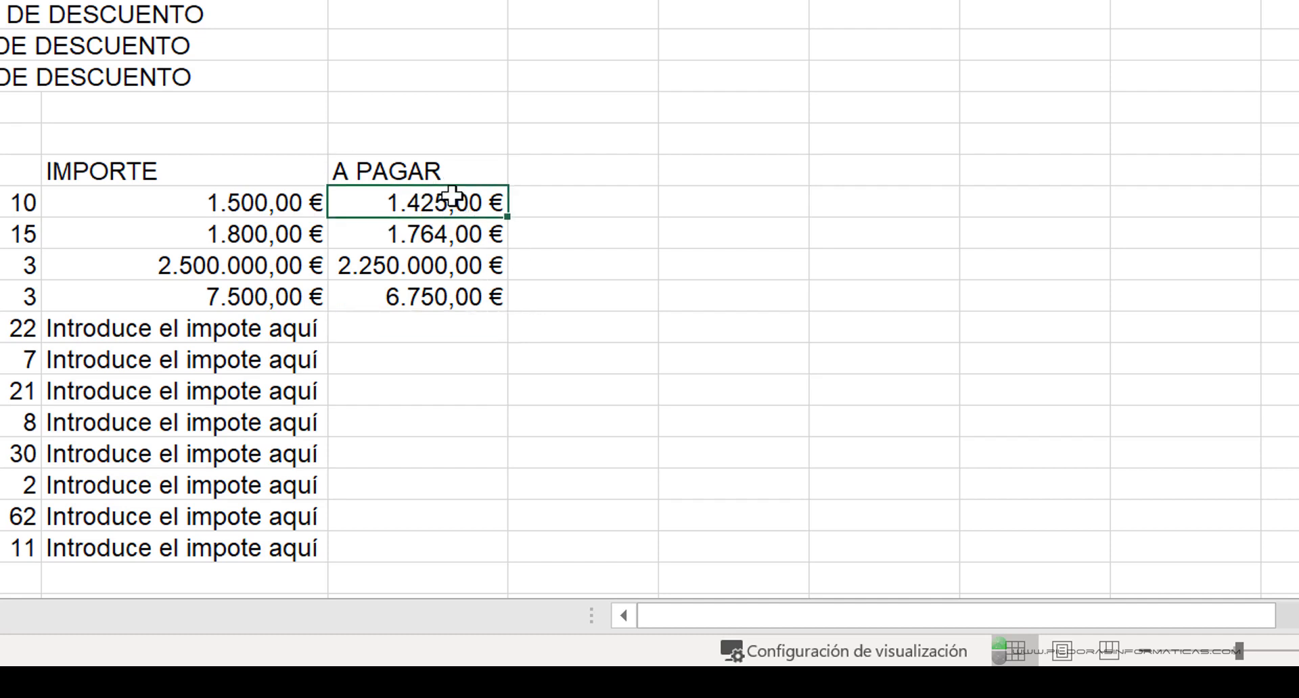
key(F2)
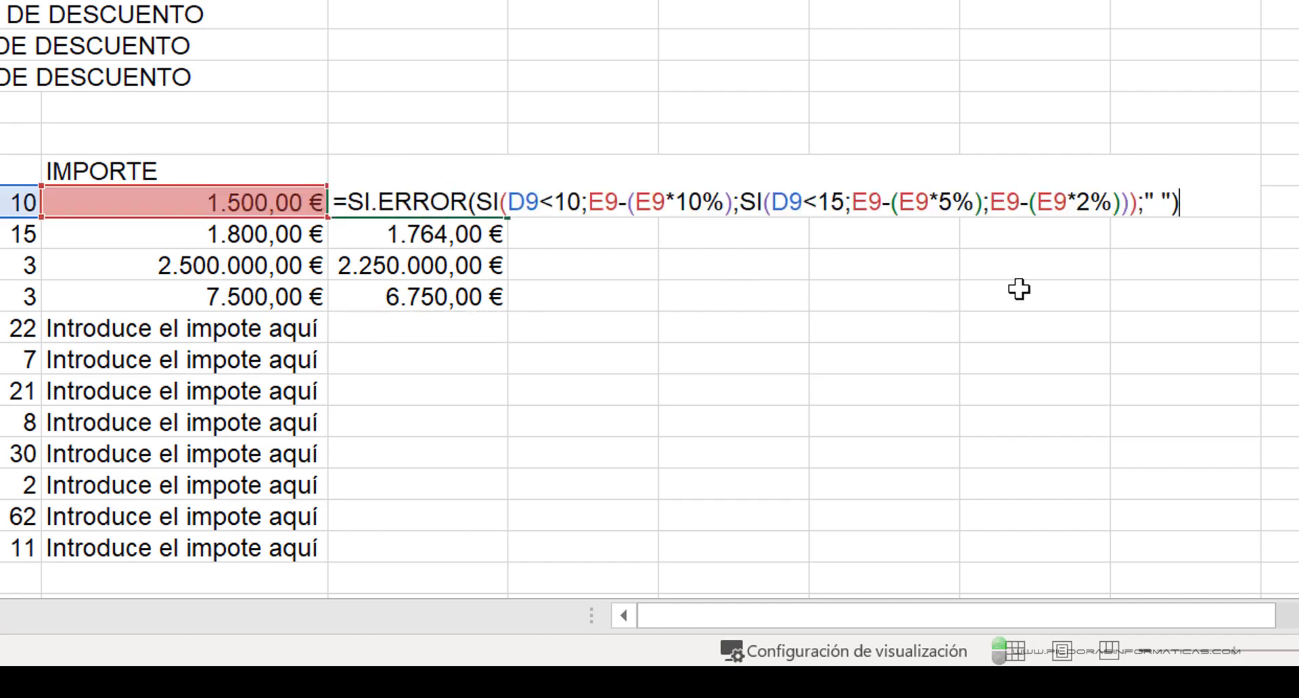
click(1175, 203)
key(BackSpace)
key(BackSpace)
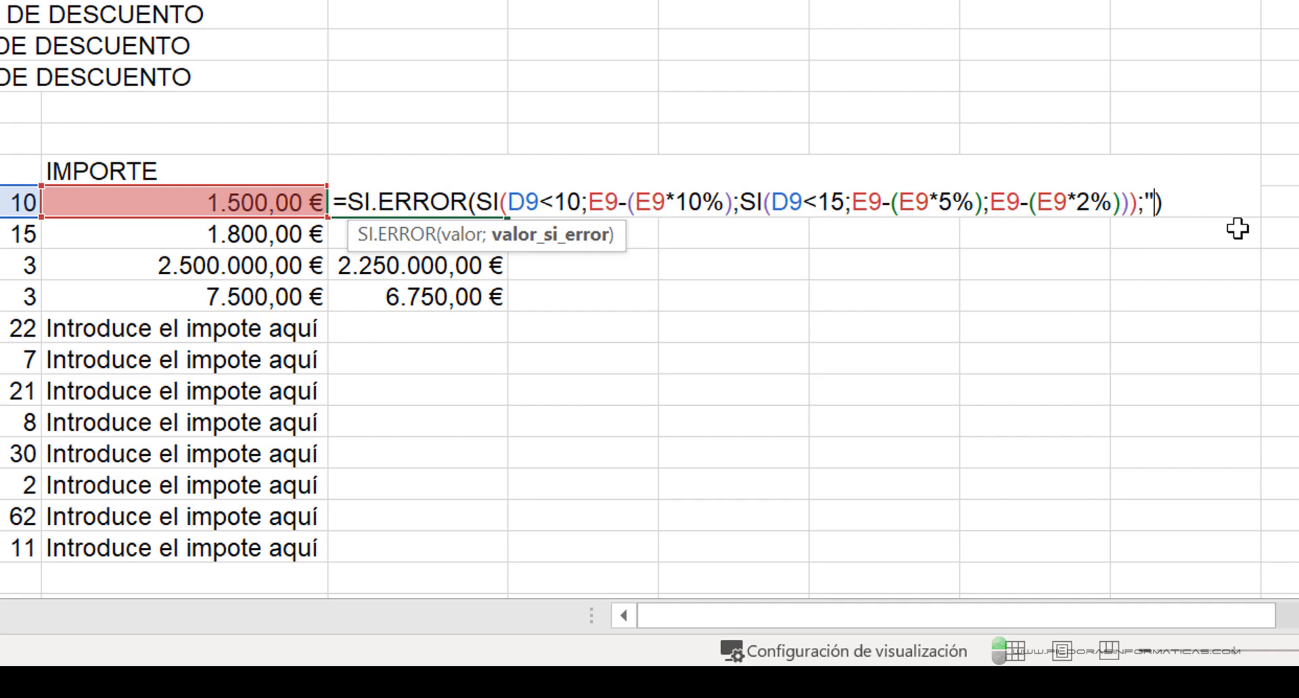
text(NADA)
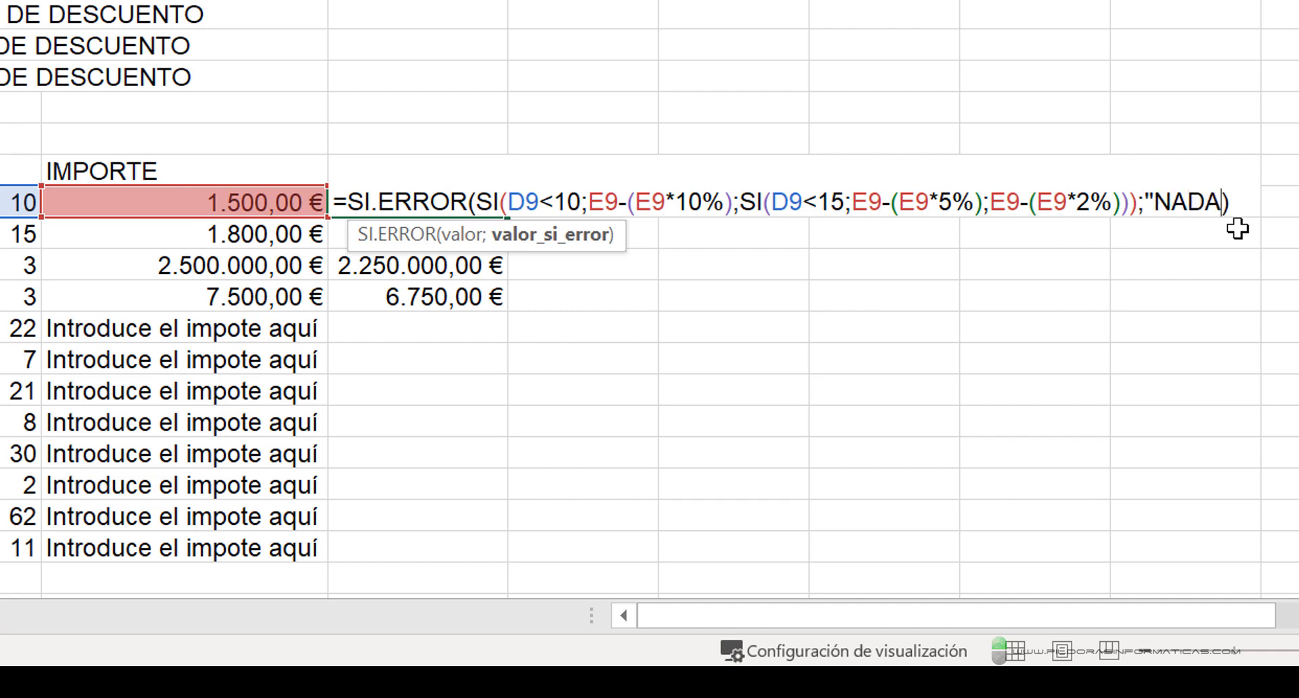
text(")
key(Return)
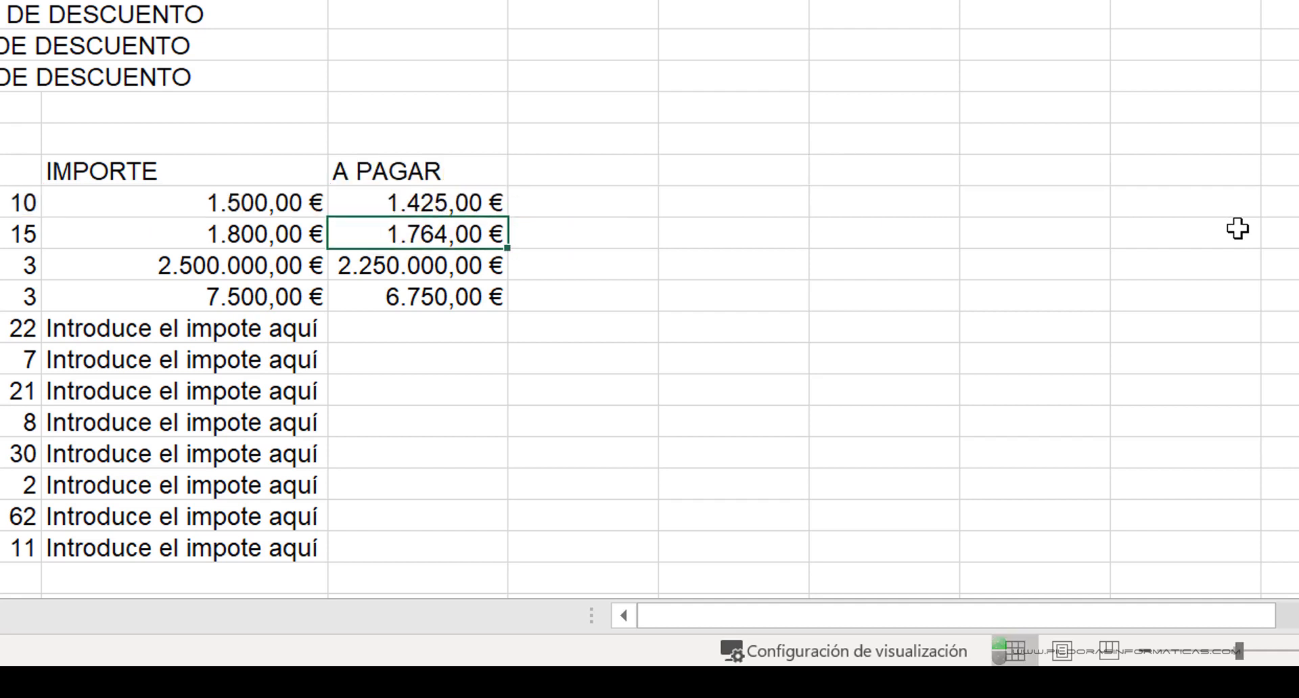
- Fill the revised F9 formula down the A PAGAR column to F20 and check the cells of the rows without an amount
click(494, 205)
drag(507, 217, 516, 562)
click(363, 339)
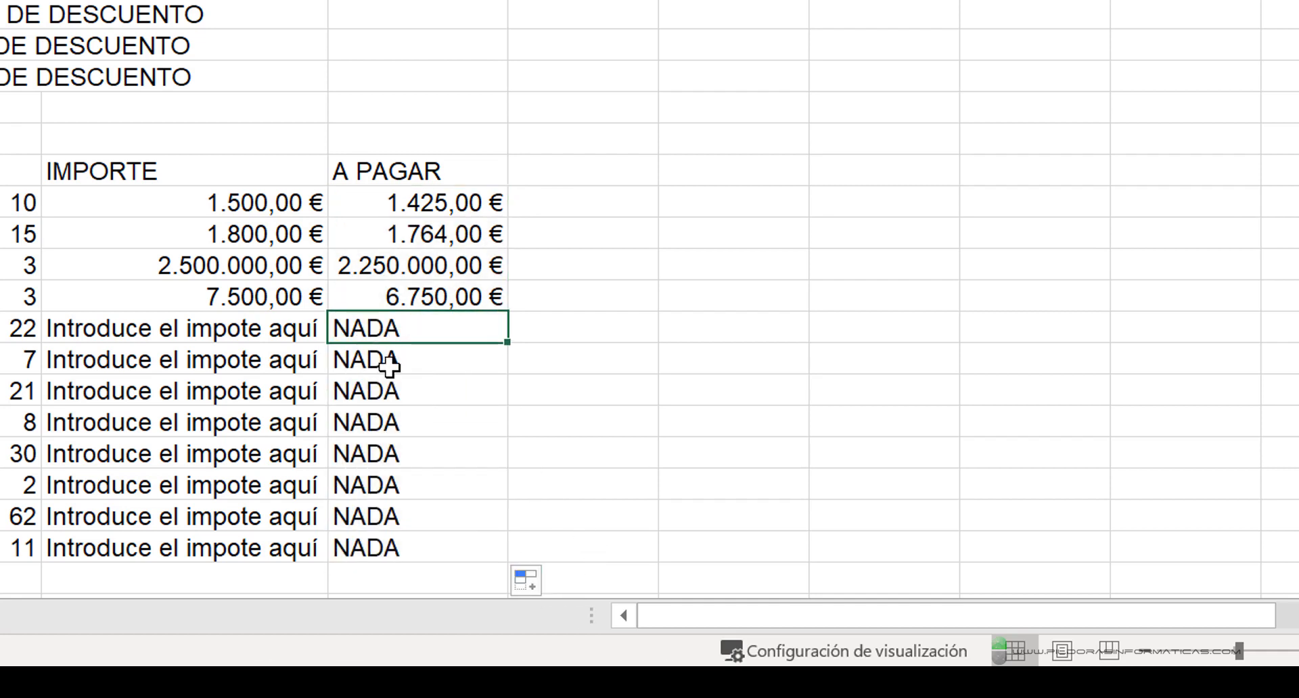
click(402, 393)
click(402, 421)
click(408, 455)
click(408, 484)
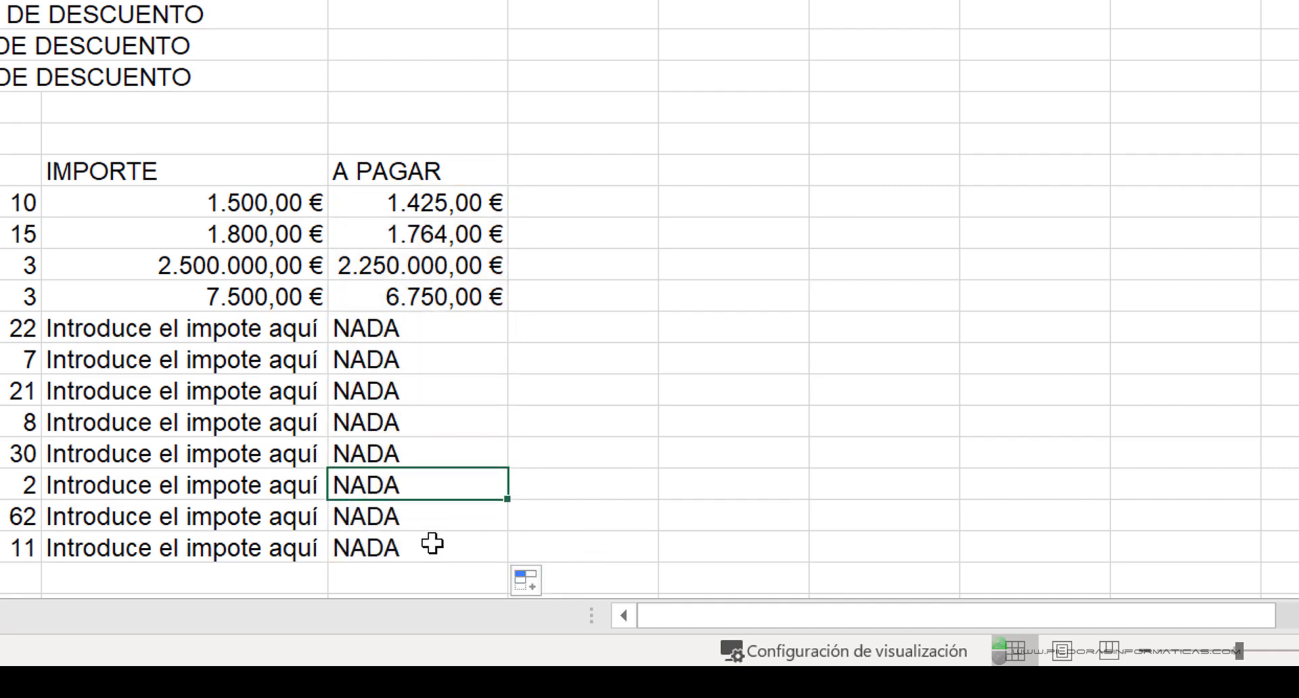
click(412, 520)
click(412, 545)
- Clear the placeholder text in the fifth IMPORTE cell, E13, and enter the amount 85200
click(186, 326)
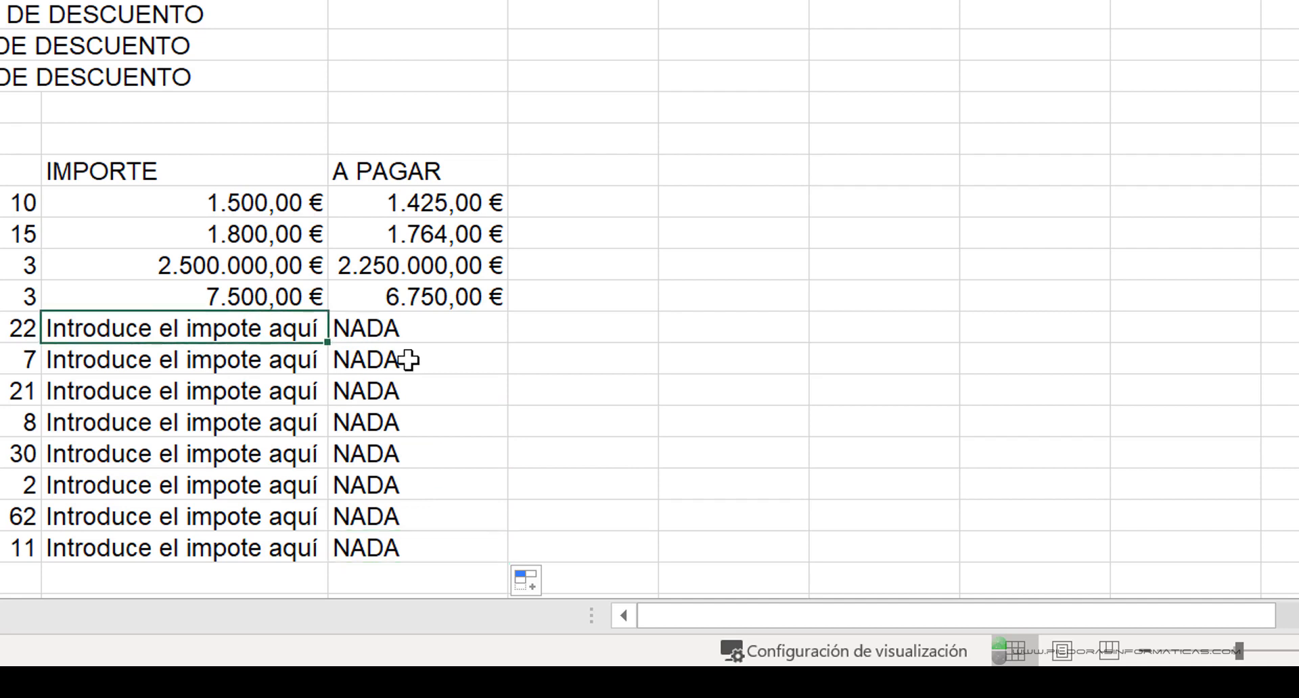
key(Delete)
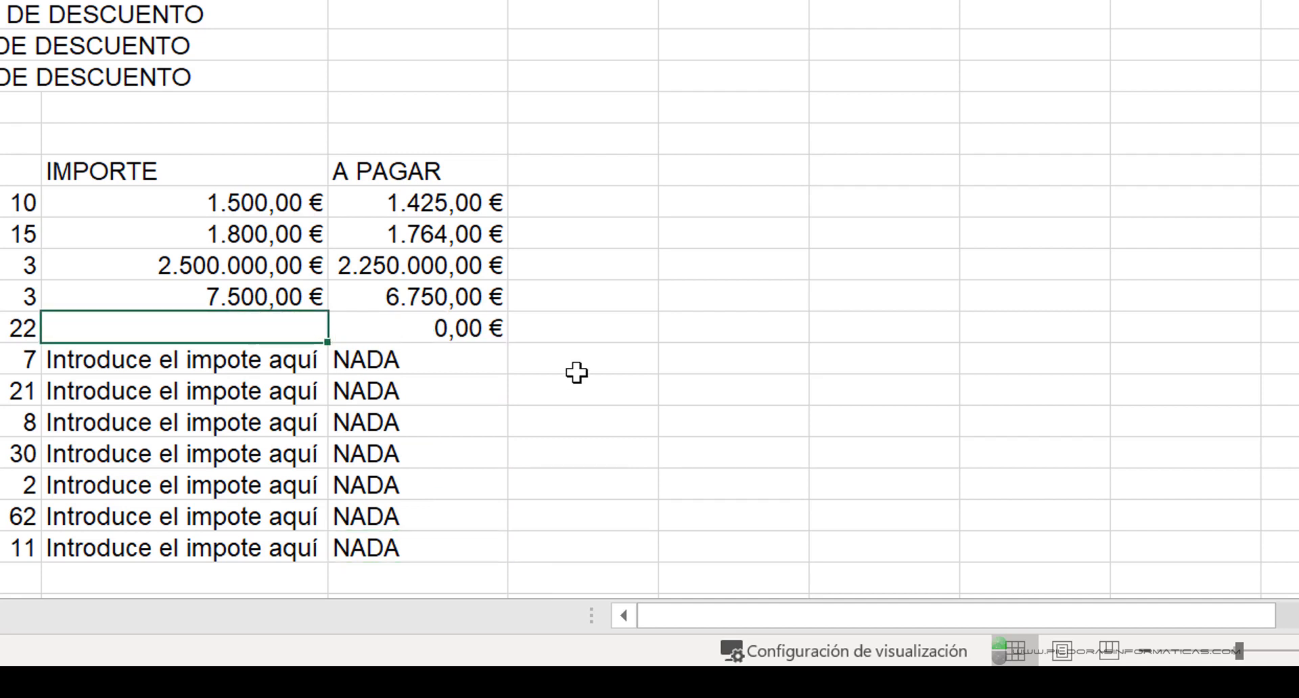
text(85.200)
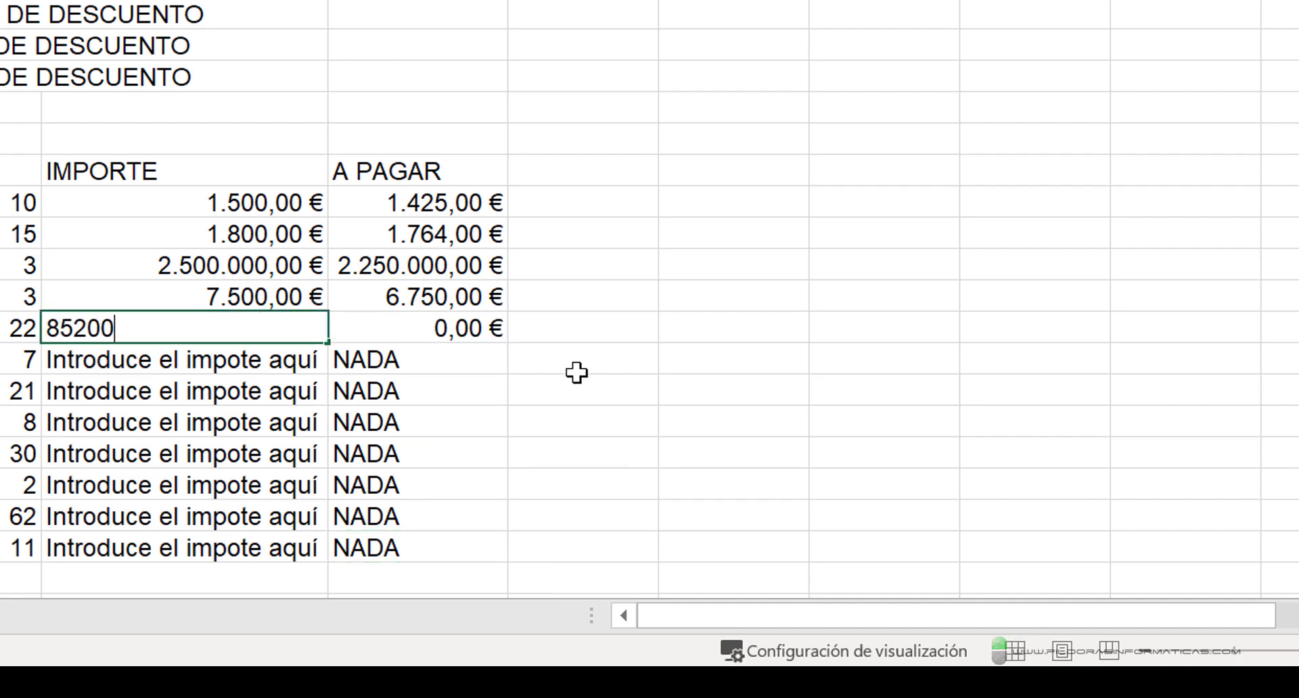
key(Return)
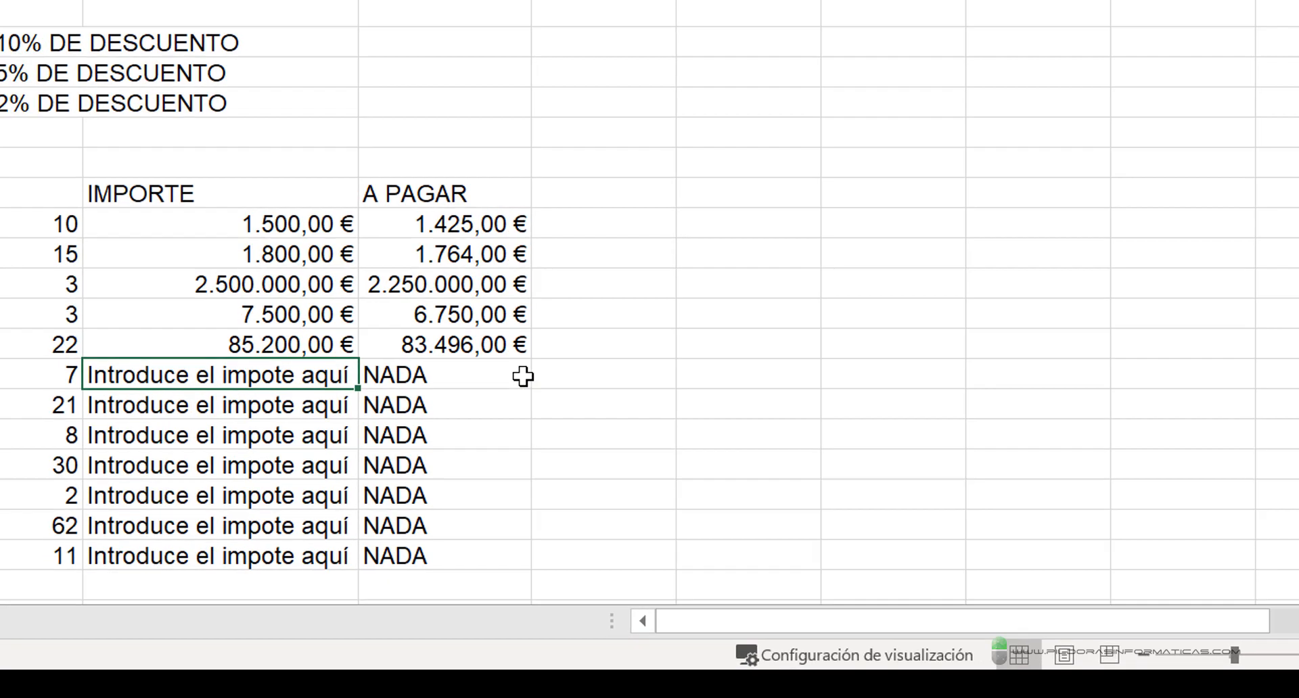